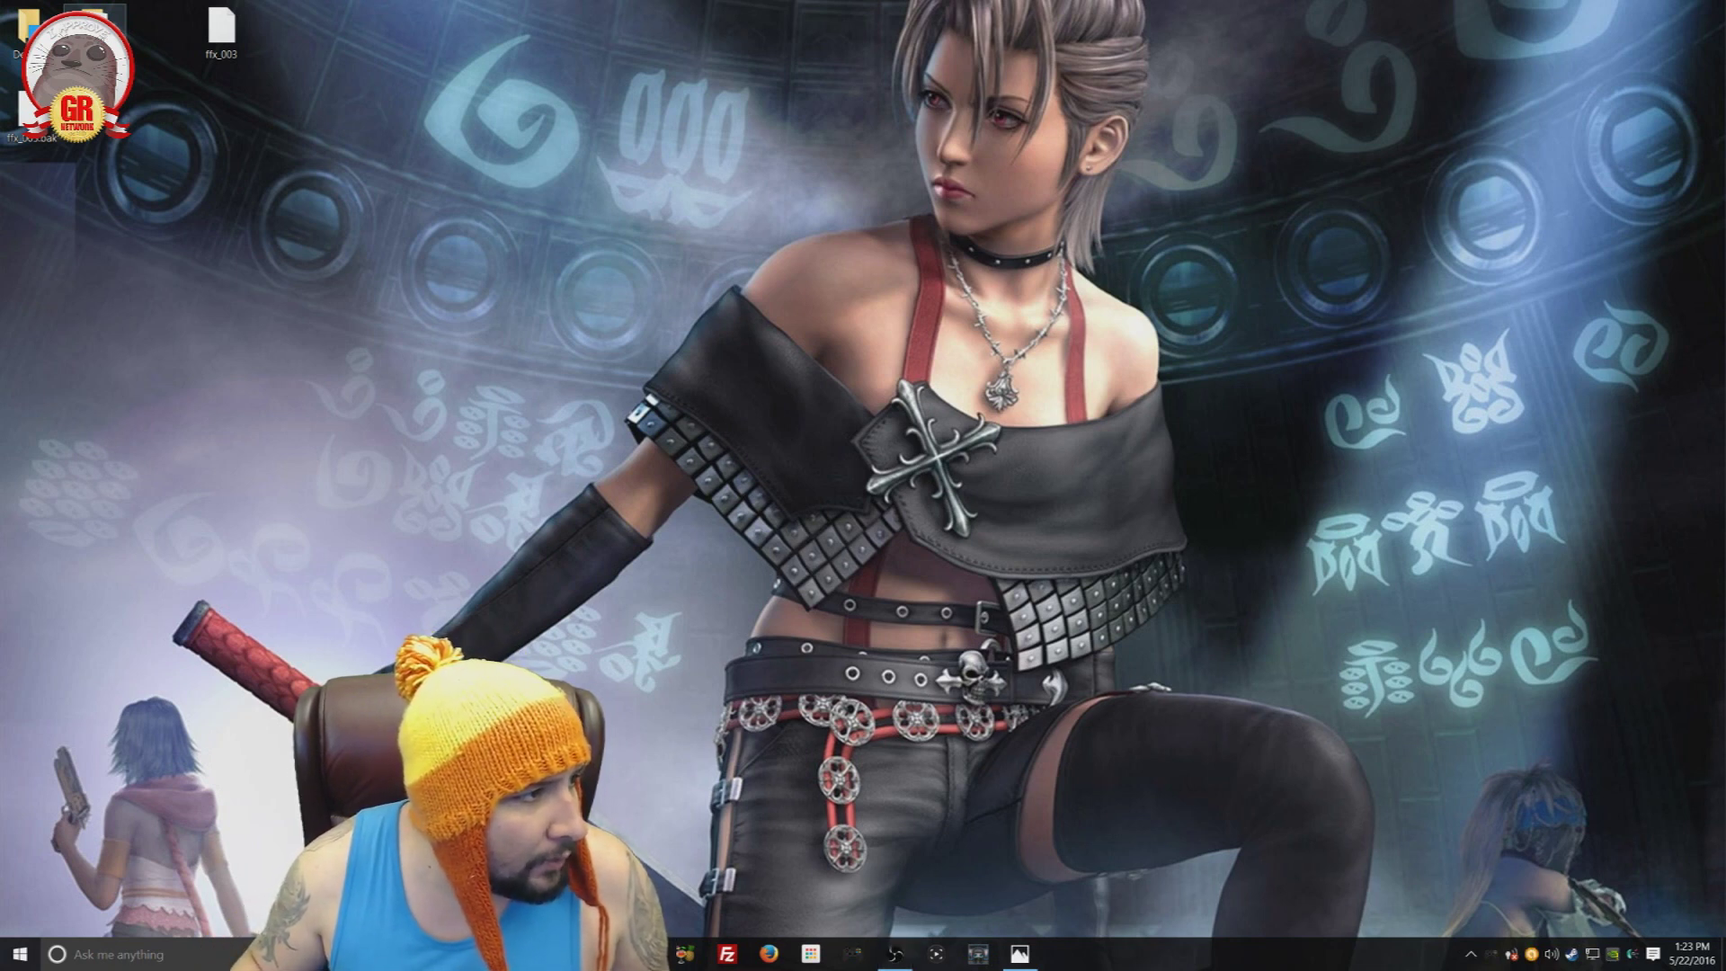
Step: Launch HxD from the FFX Stuff folder and open the save file ffx_003.bak from the Desktop
{"action": "left_click_drag", "start_coordinate": [1725, 107], "coordinate": [936, 75]}
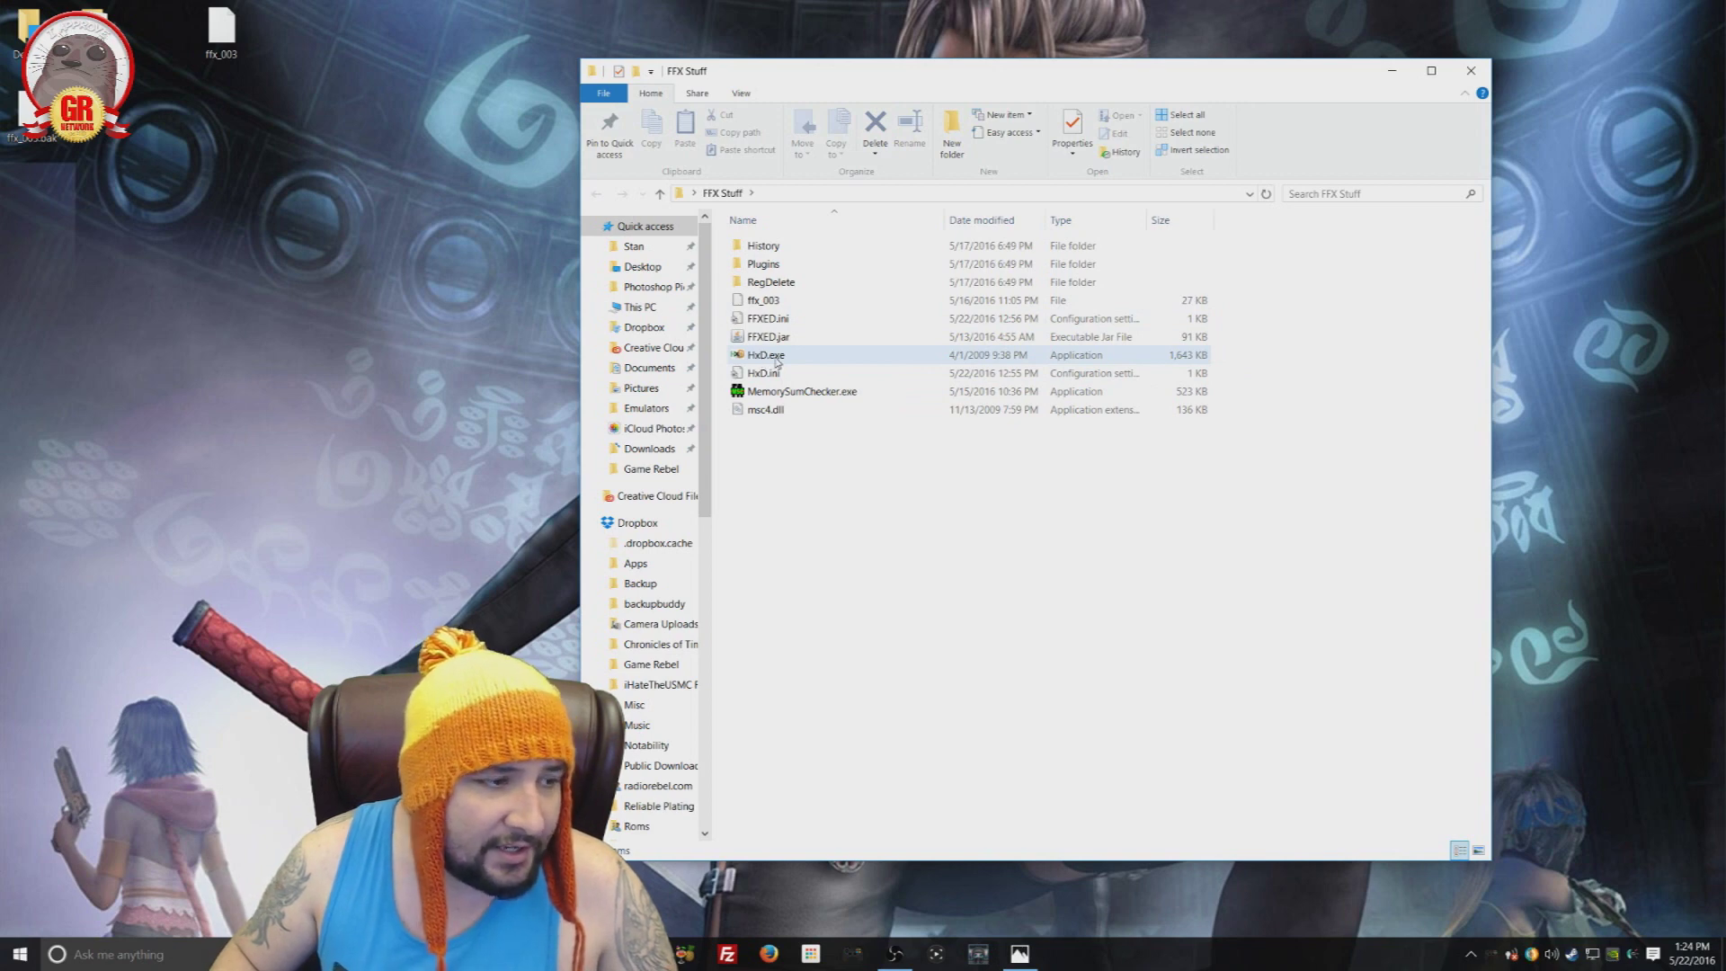
{"action": "double_click", "coordinate": [775, 358]}
{"action": "left_click", "coordinate": [385, 81]}
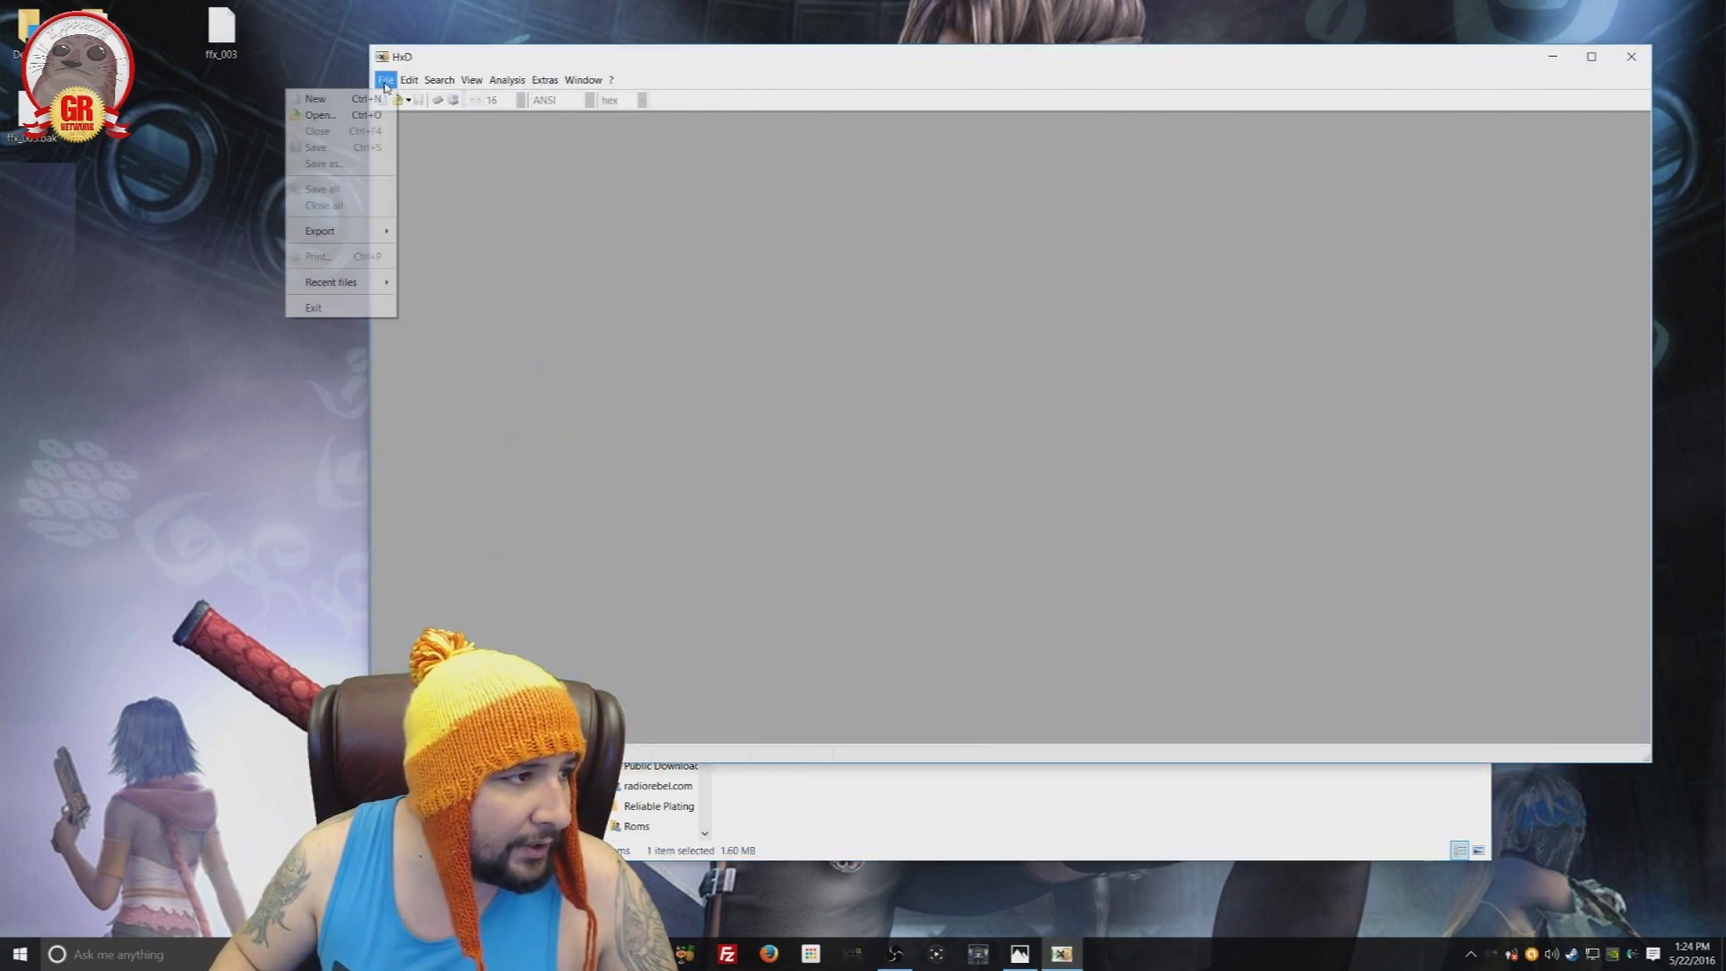
{"action": "left_click", "coordinate": [320, 115]}
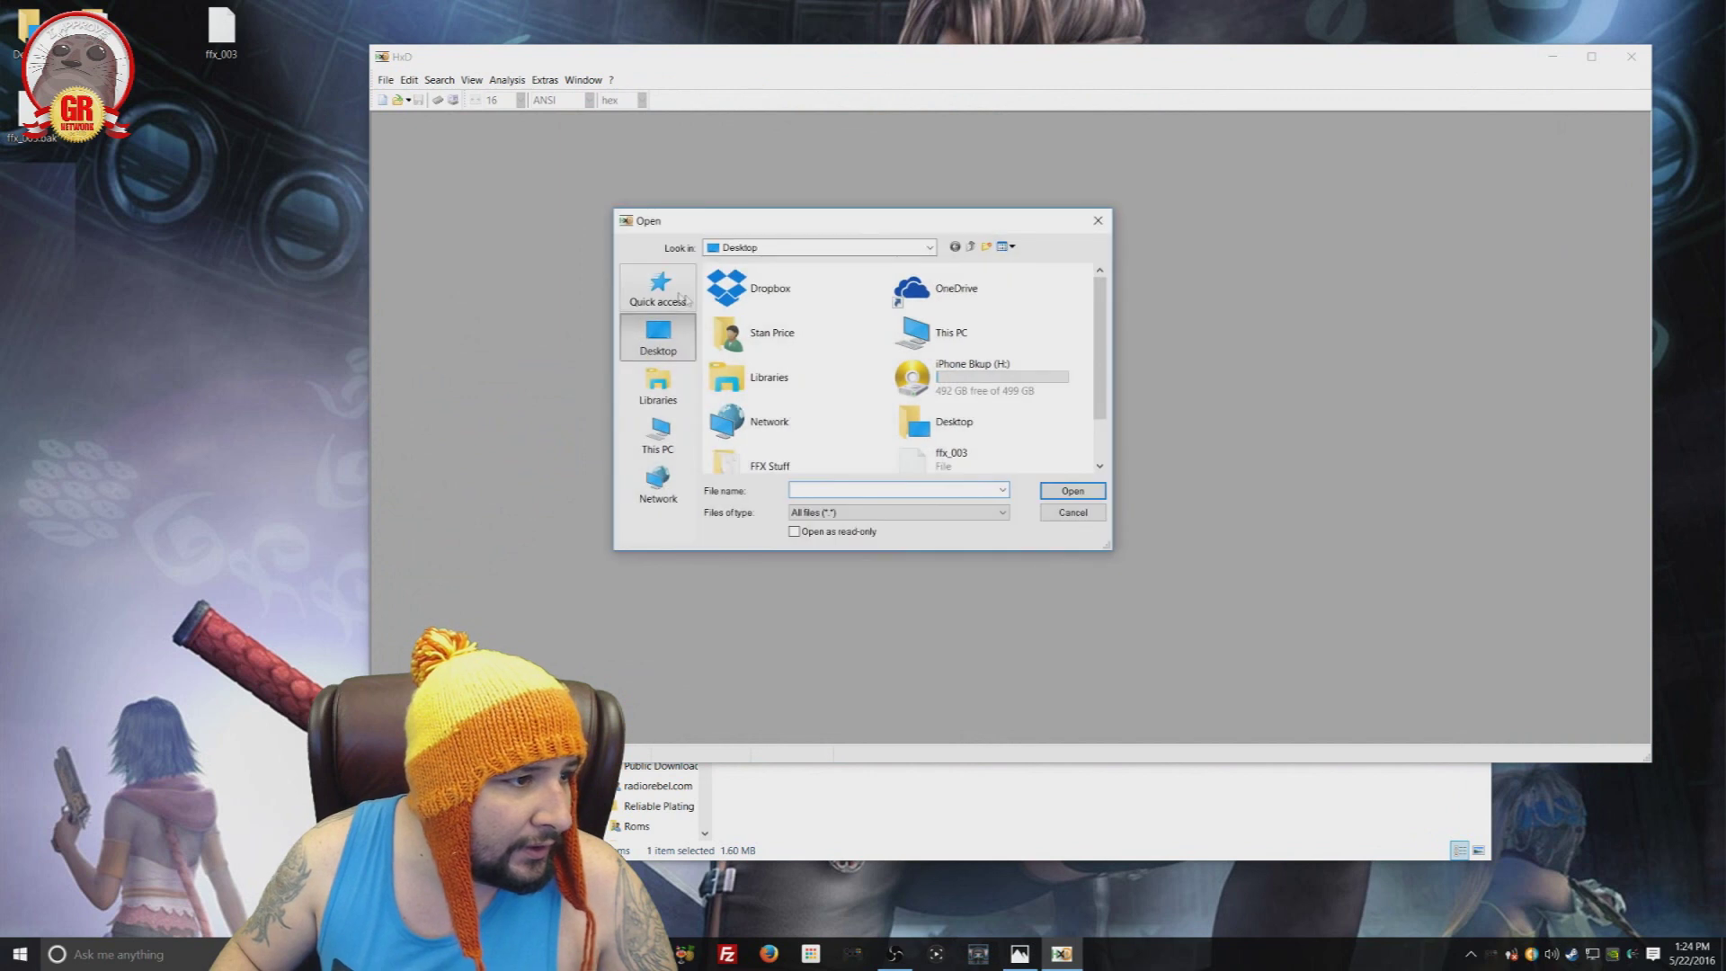
{"action": "scroll", "coordinate": [898, 341], "scroll_direction": "down", "scroll_amount": 1}
{"action": "left_click", "coordinate": [770, 463]}
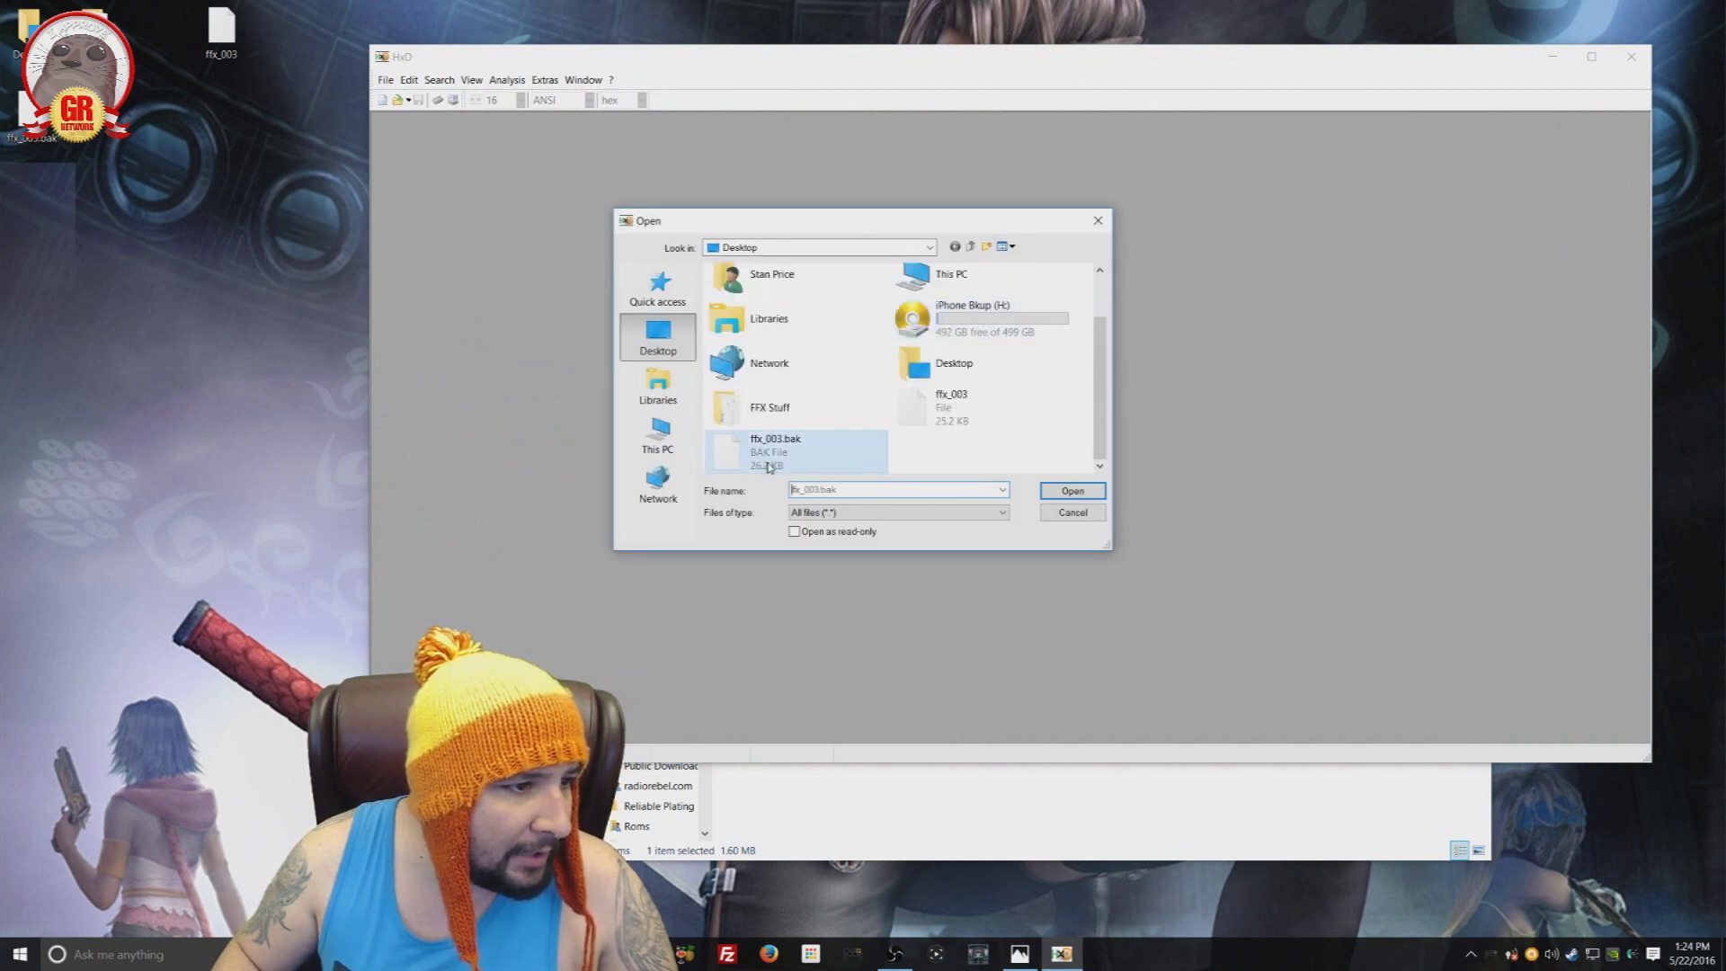
{"action": "left_click", "coordinate": [1071, 492]}
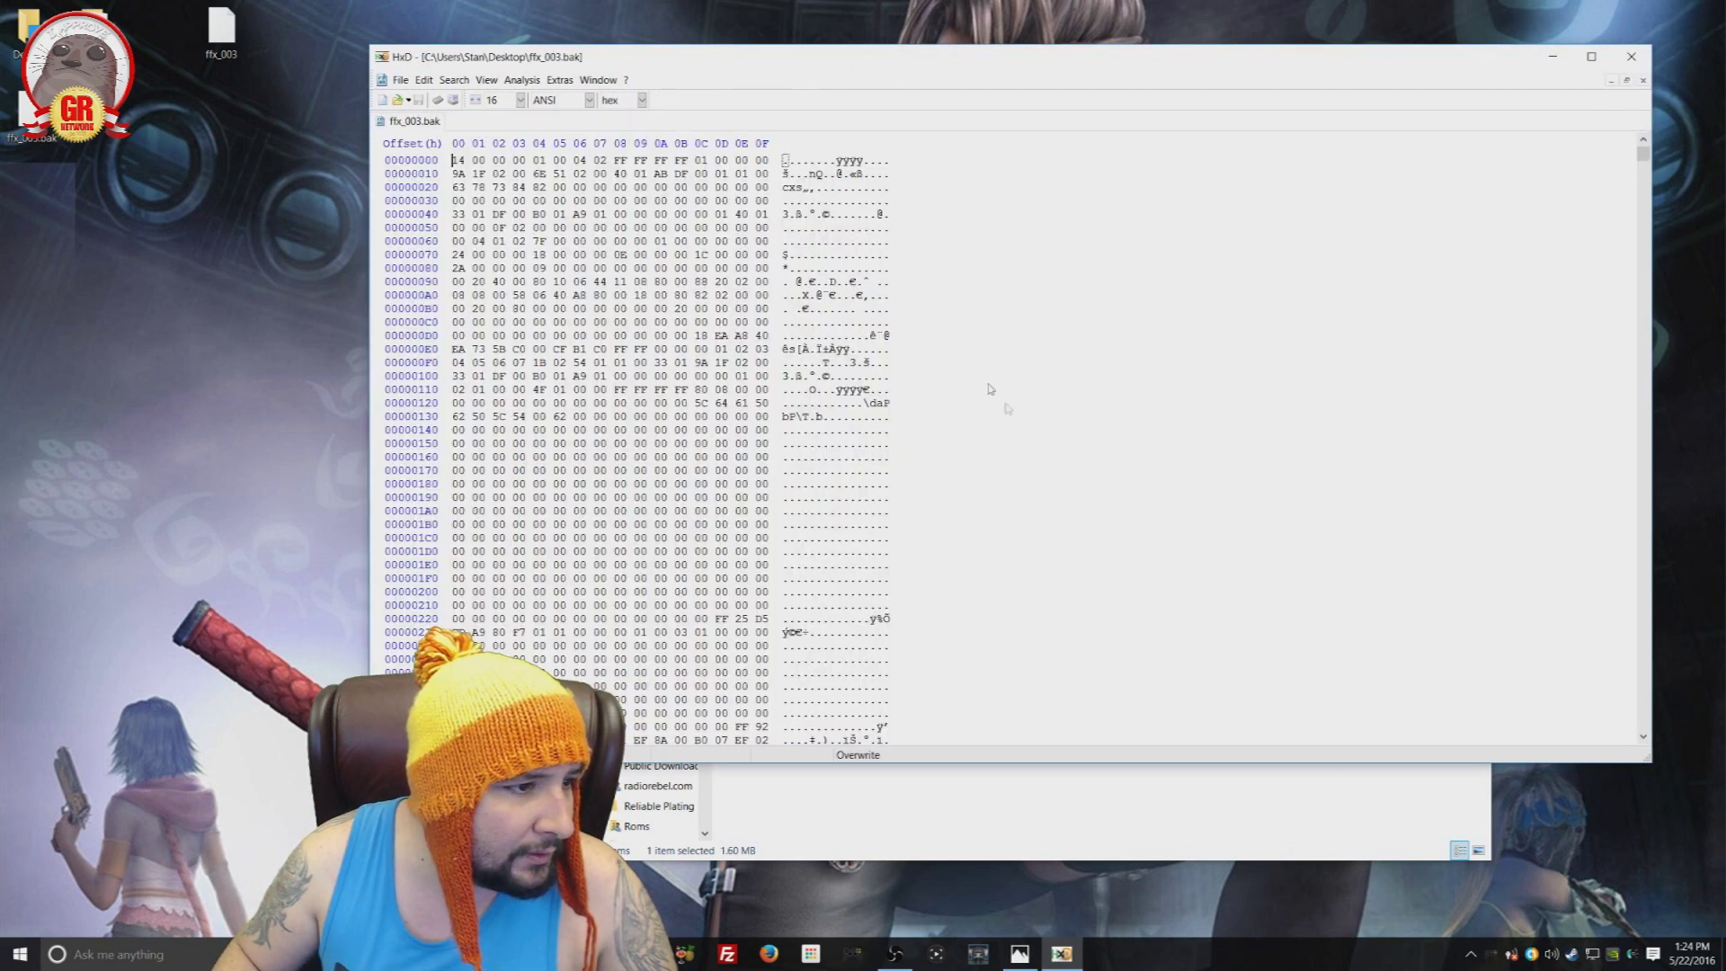
Step: Delete the trailing block of zero bytes in ffx_003.bak from offset 64F8 to the end of the file, accepting the file-size change
{"action": "scroll", "coordinate": [988, 388], "scroll_direction": "down", "scroll_amount": 20}
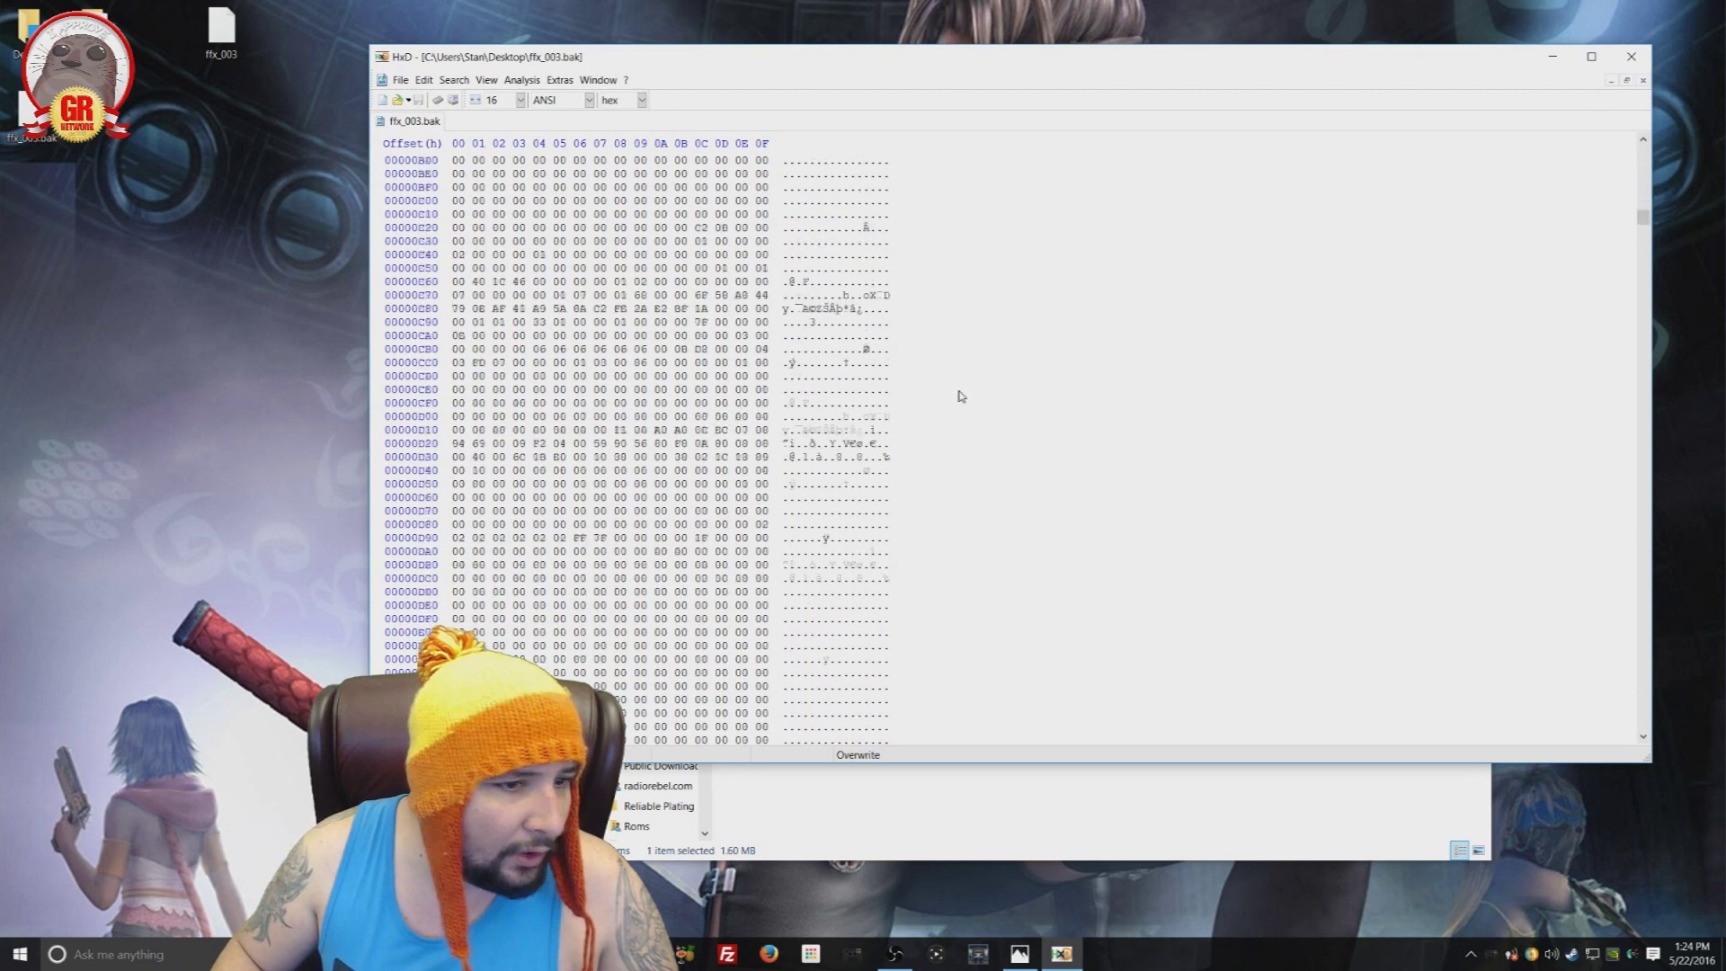
{"action": "scroll", "coordinate": [960, 393], "scroll_direction": "down", "scroll_amount": 20}
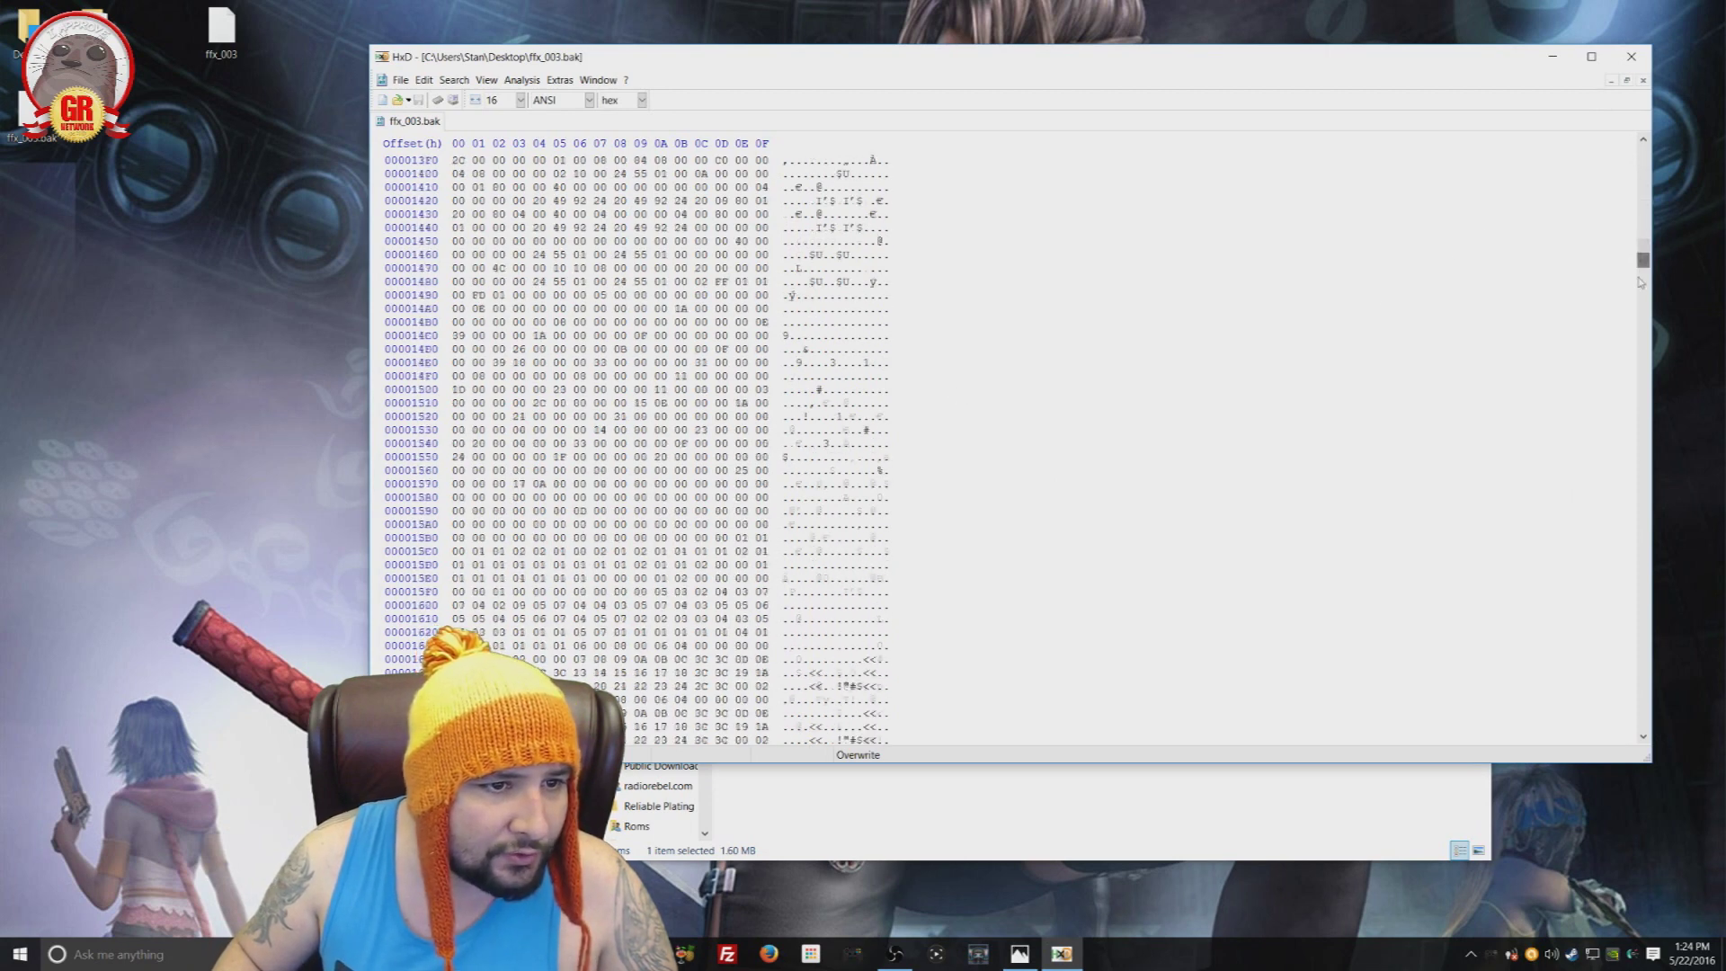
{"action": "left_click_drag", "start_coordinate": [1641, 261], "coordinate": [1645, 697]}
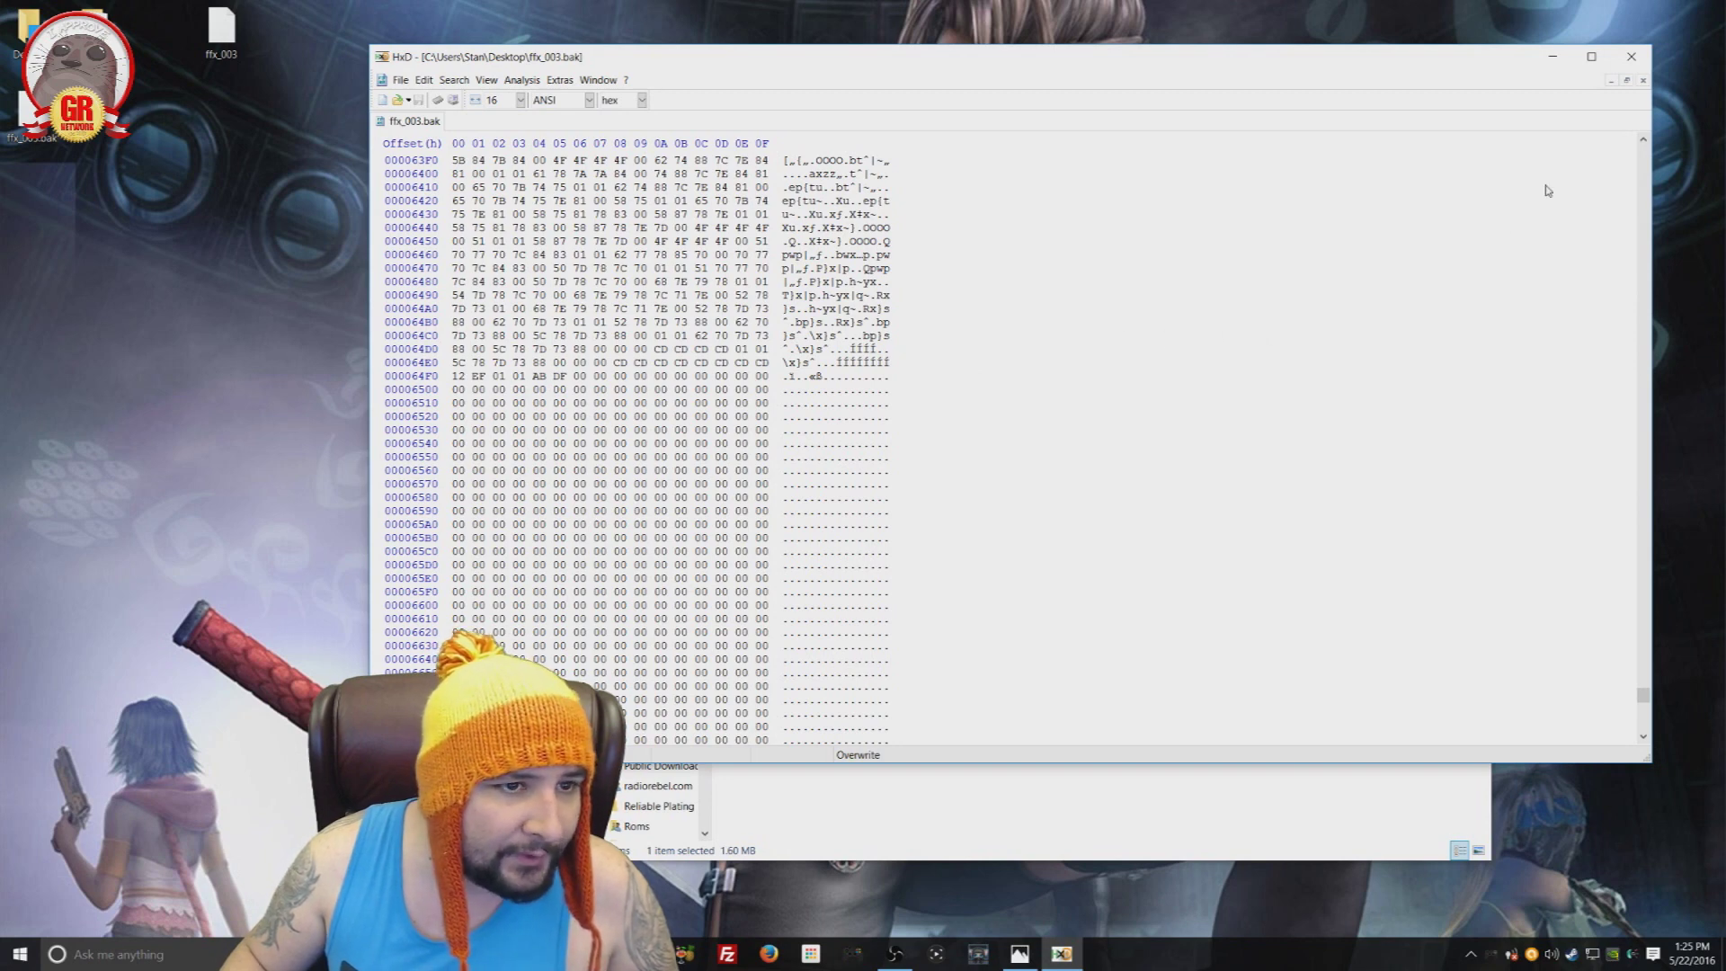
{"action": "left_click_drag", "start_coordinate": [1643, 697], "coordinate": [1641, 746]}
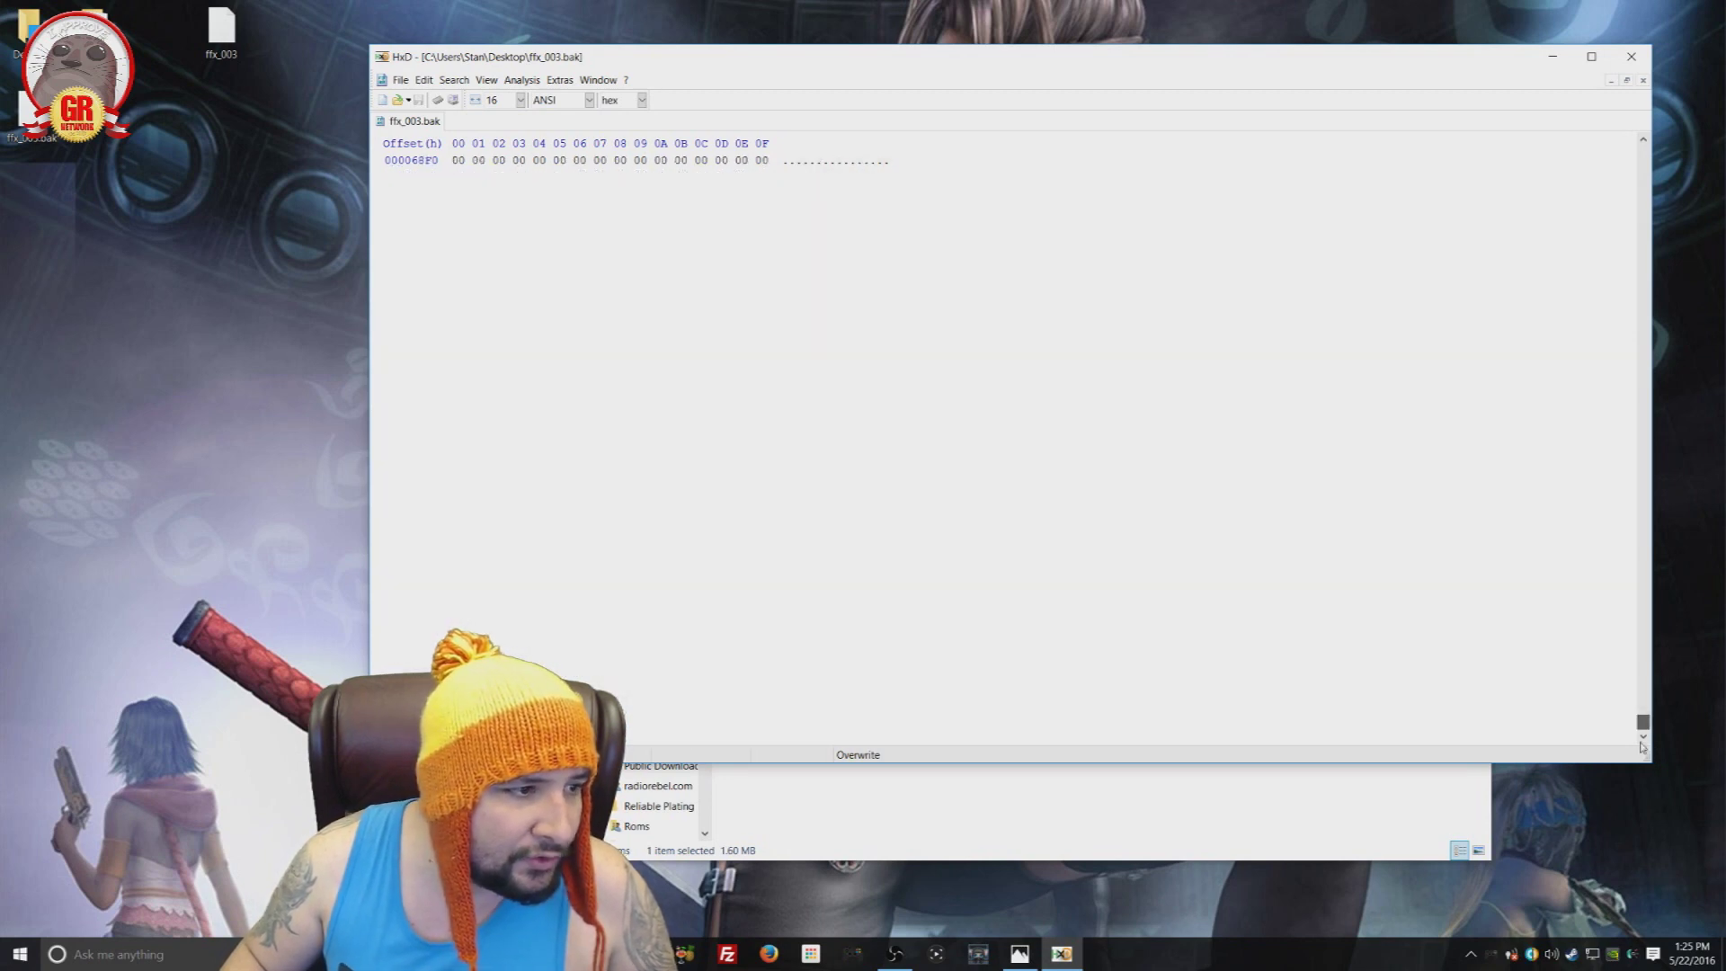
{"action": "scroll", "coordinate": [942, 340], "scroll_direction": "up", "scroll_amount": 20}
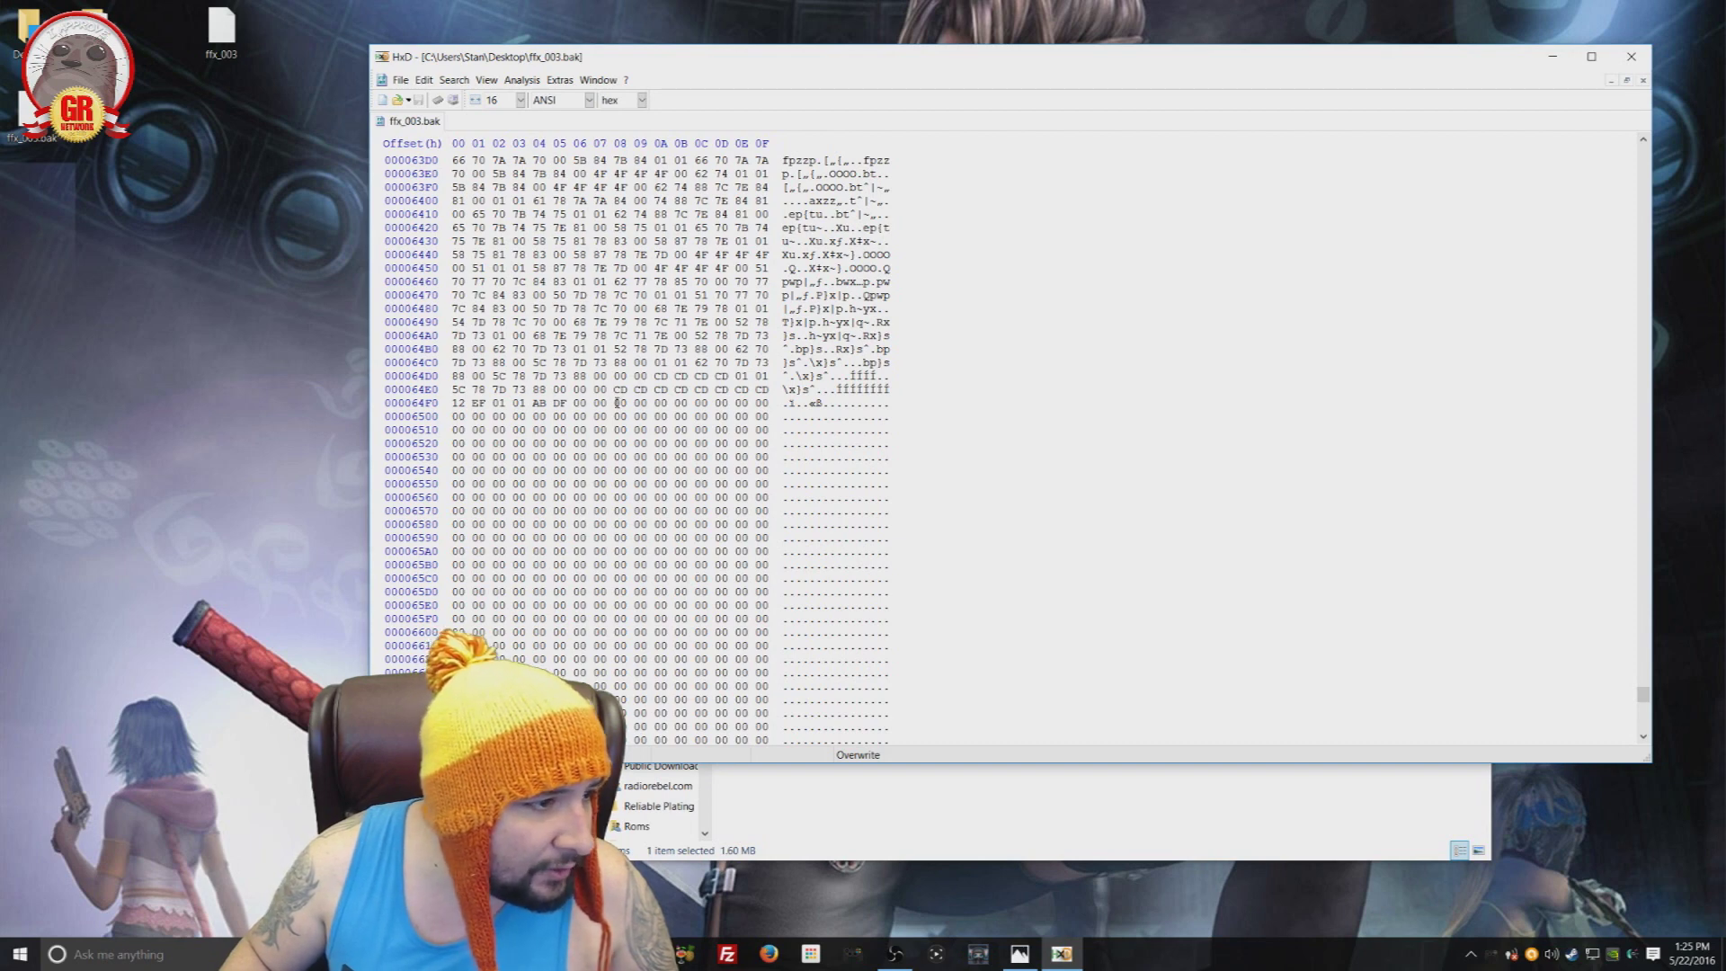
{"action": "left_click", "coordinate": [618, 403]}
{"action": "left_click_drag", "start_coordinate": [618, 402], "coordinate": [702, 309]}
{"action": "left_click_drag", "start_coordinate": [702, 505], "coordinate": [780, 601]}
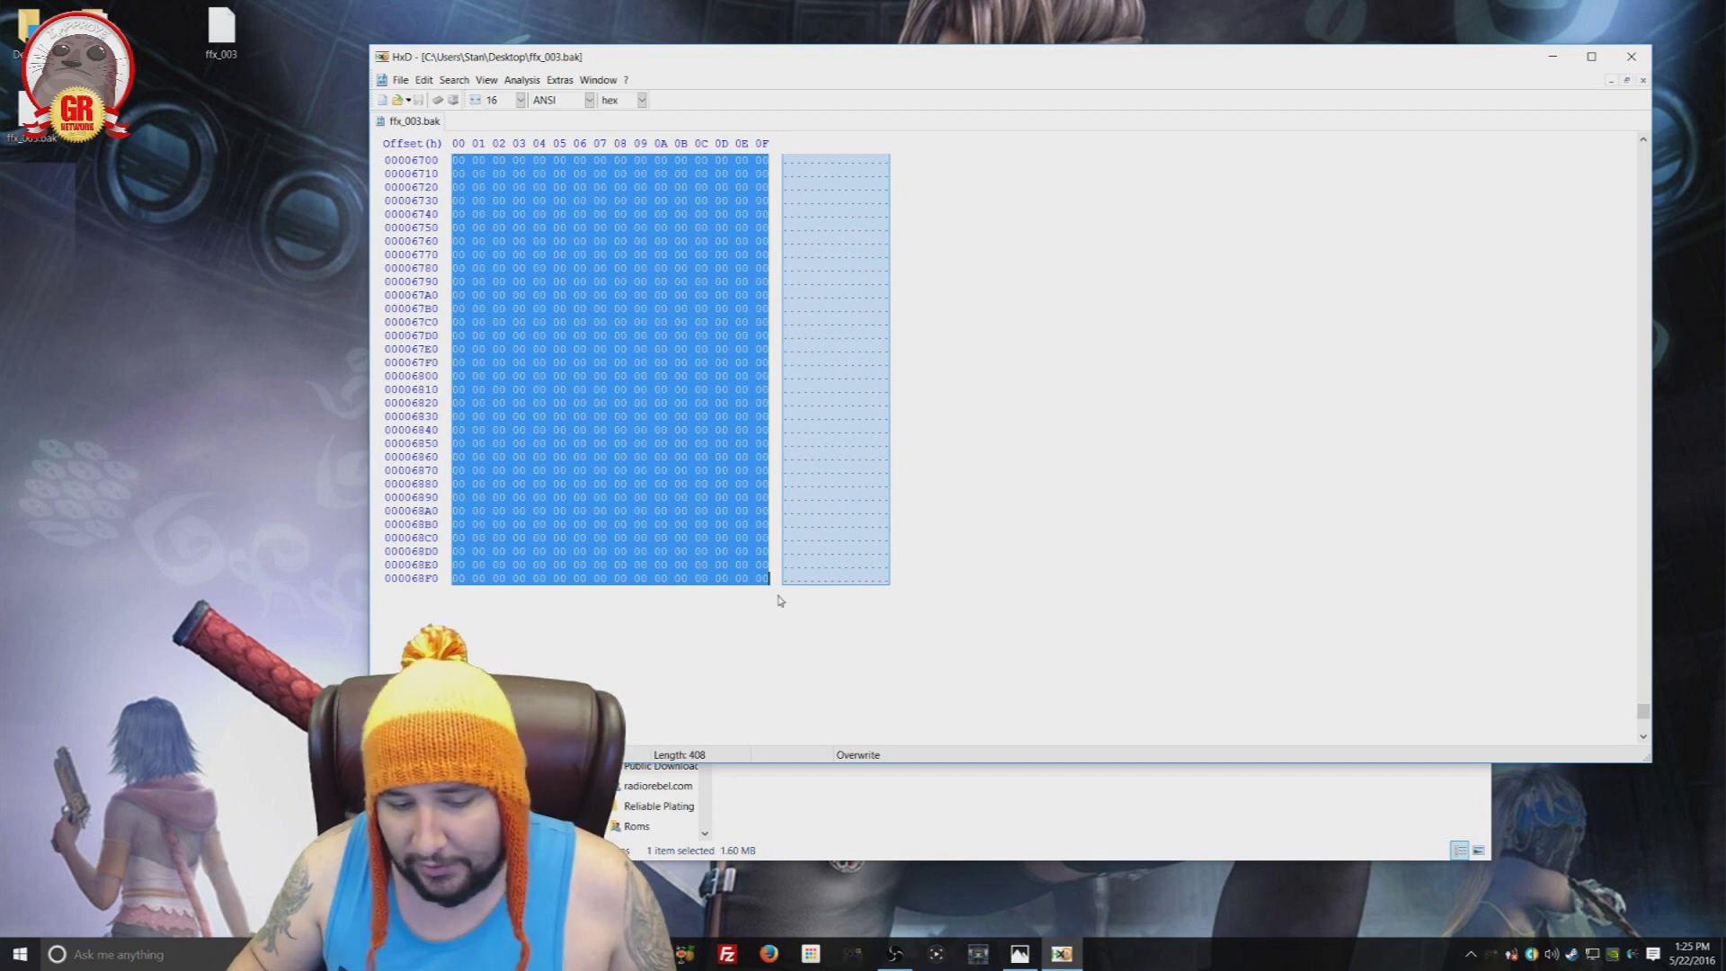
{"action": "right_click", "coordinate": [622, 346]}
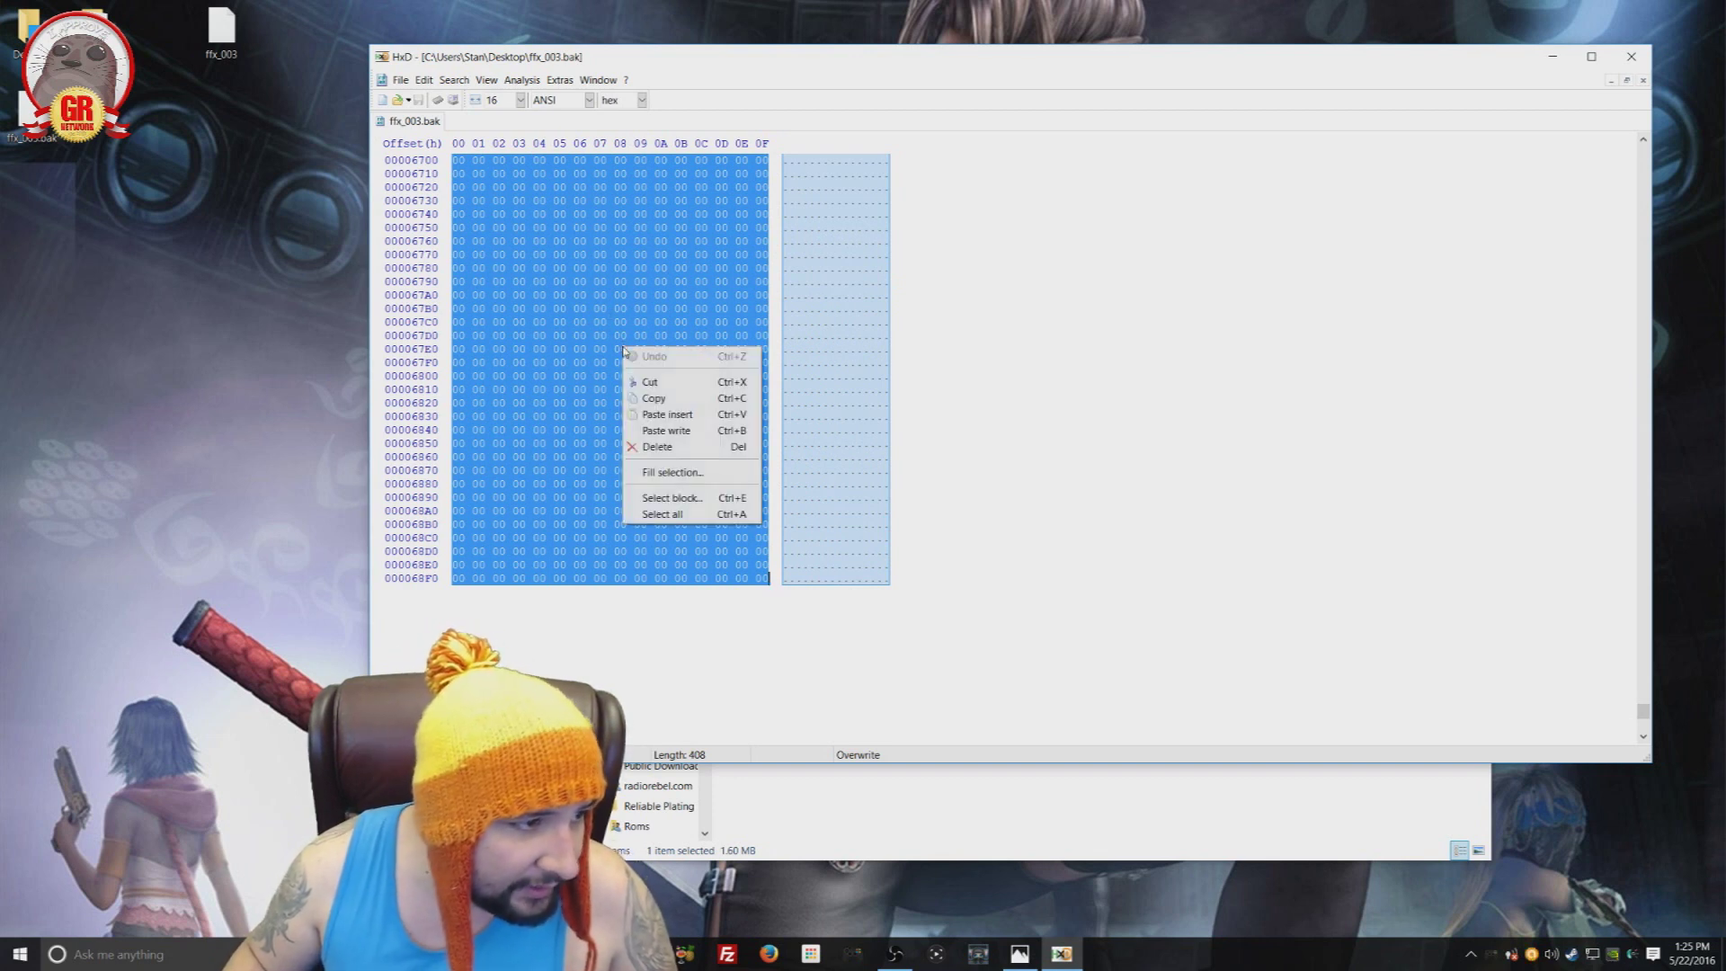
{"action": "left_click", "coordinate": [667, 498]}
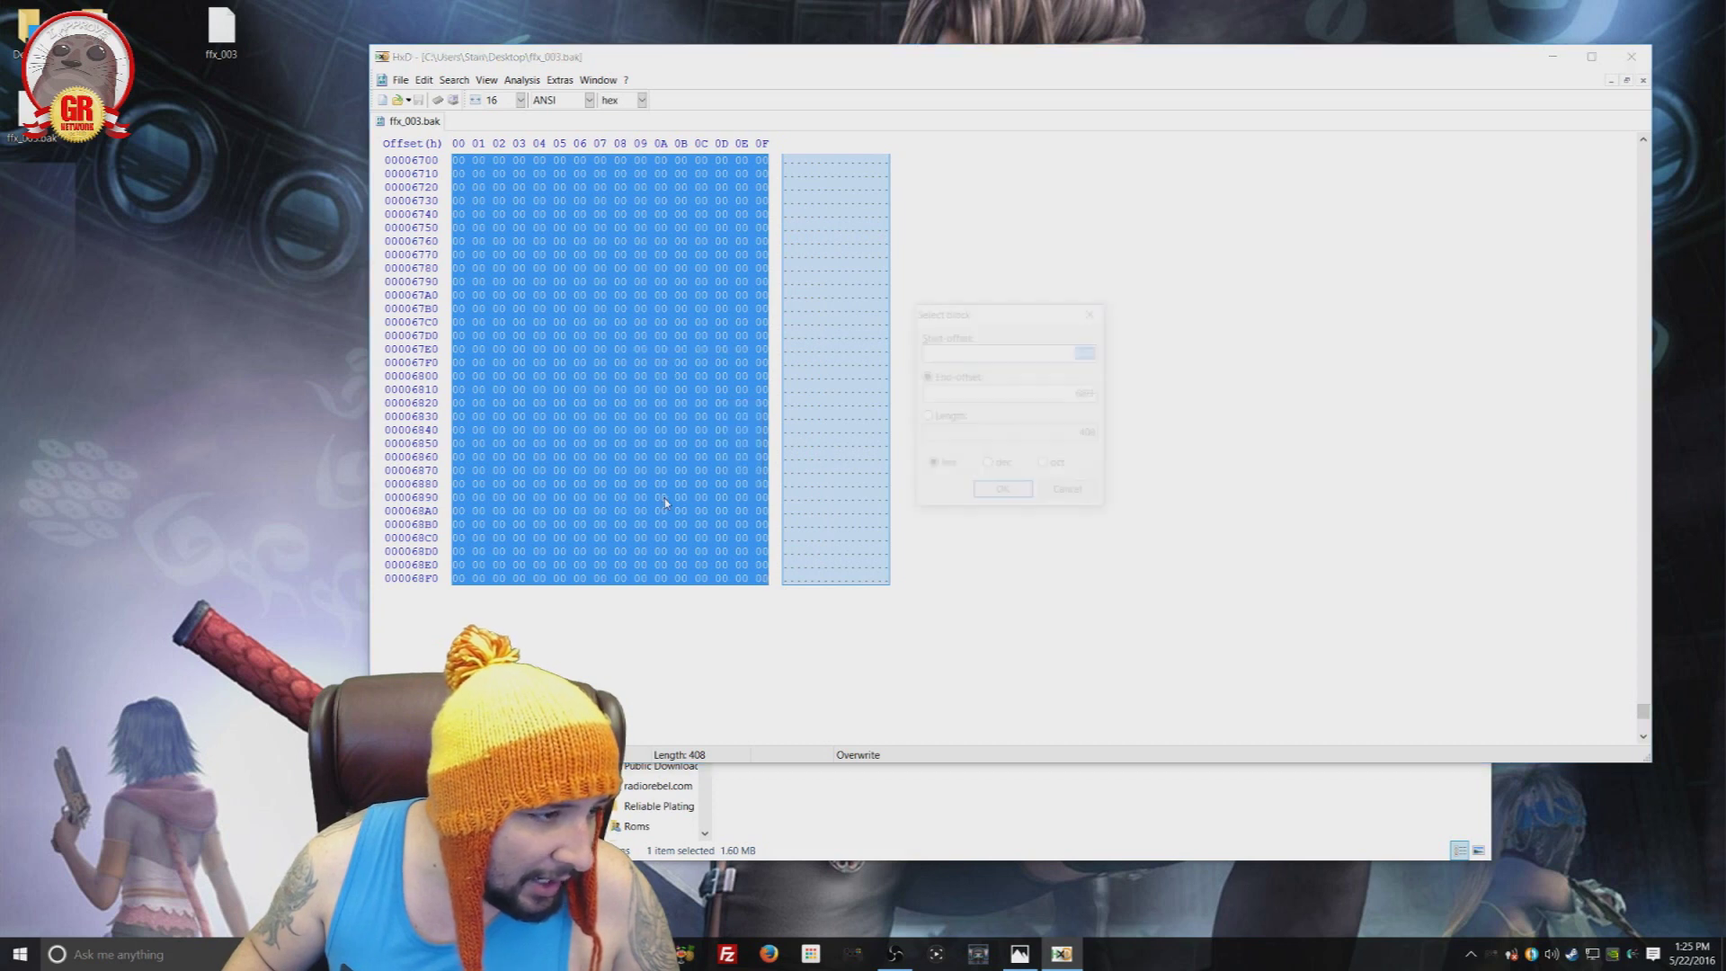
{"action": "left_click", "coordinate": [1002, 493]}
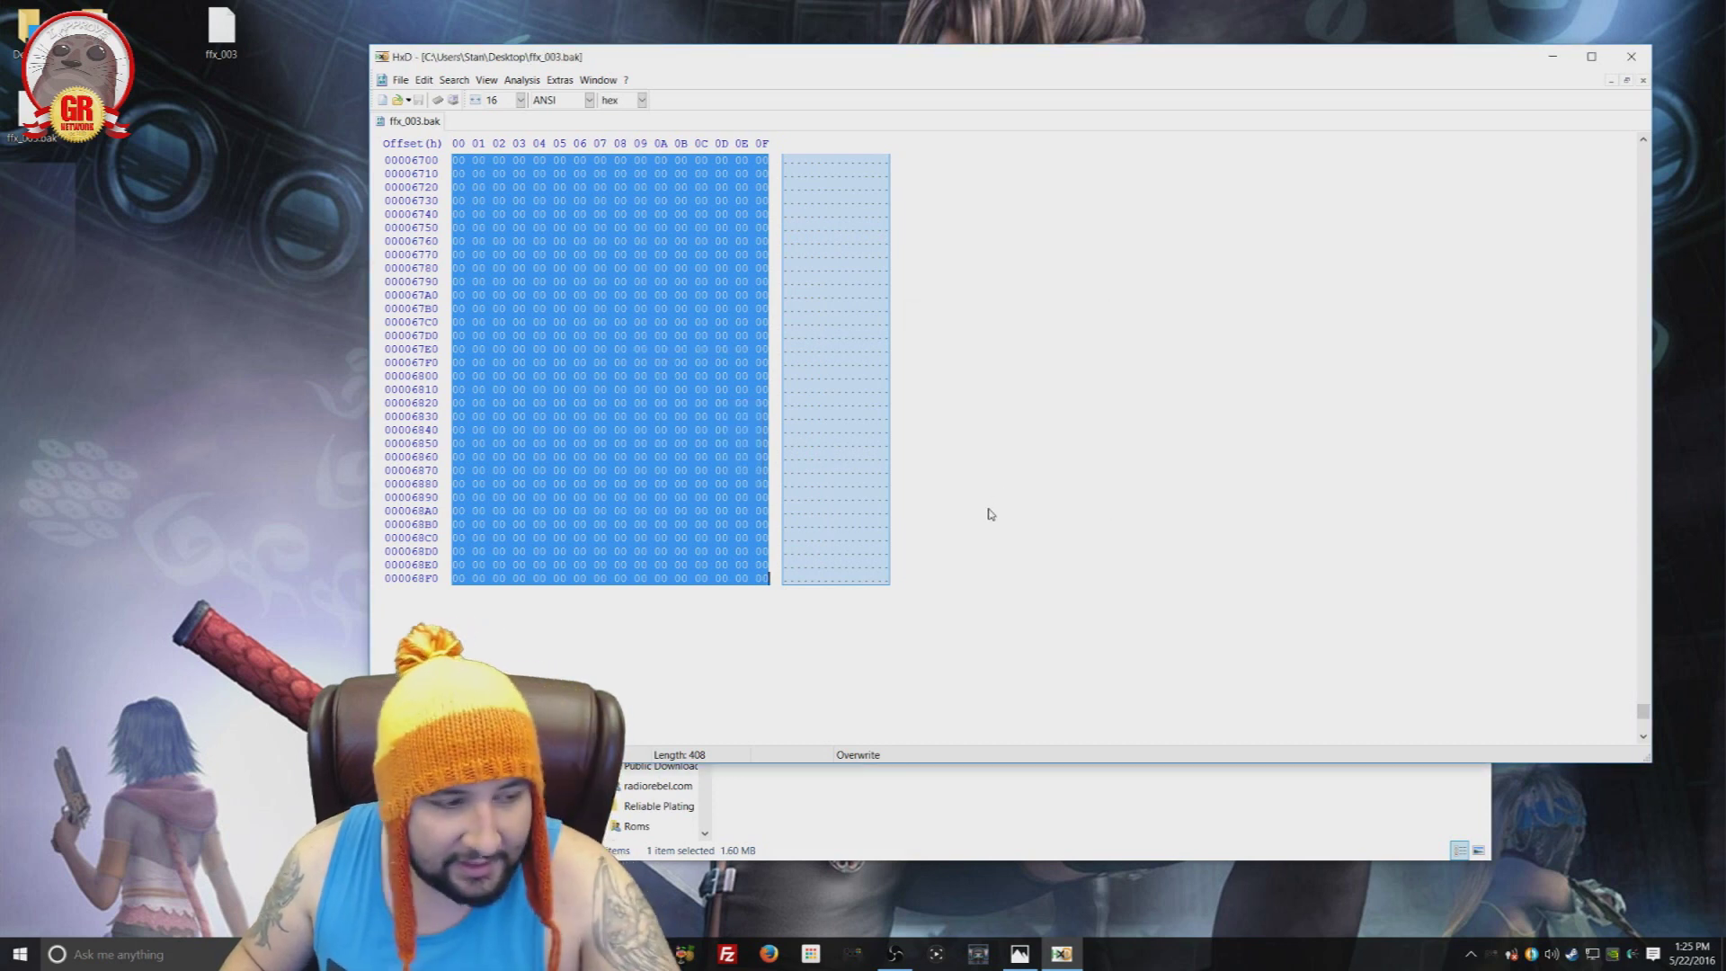
{"action": "key", "text": "Delete"}
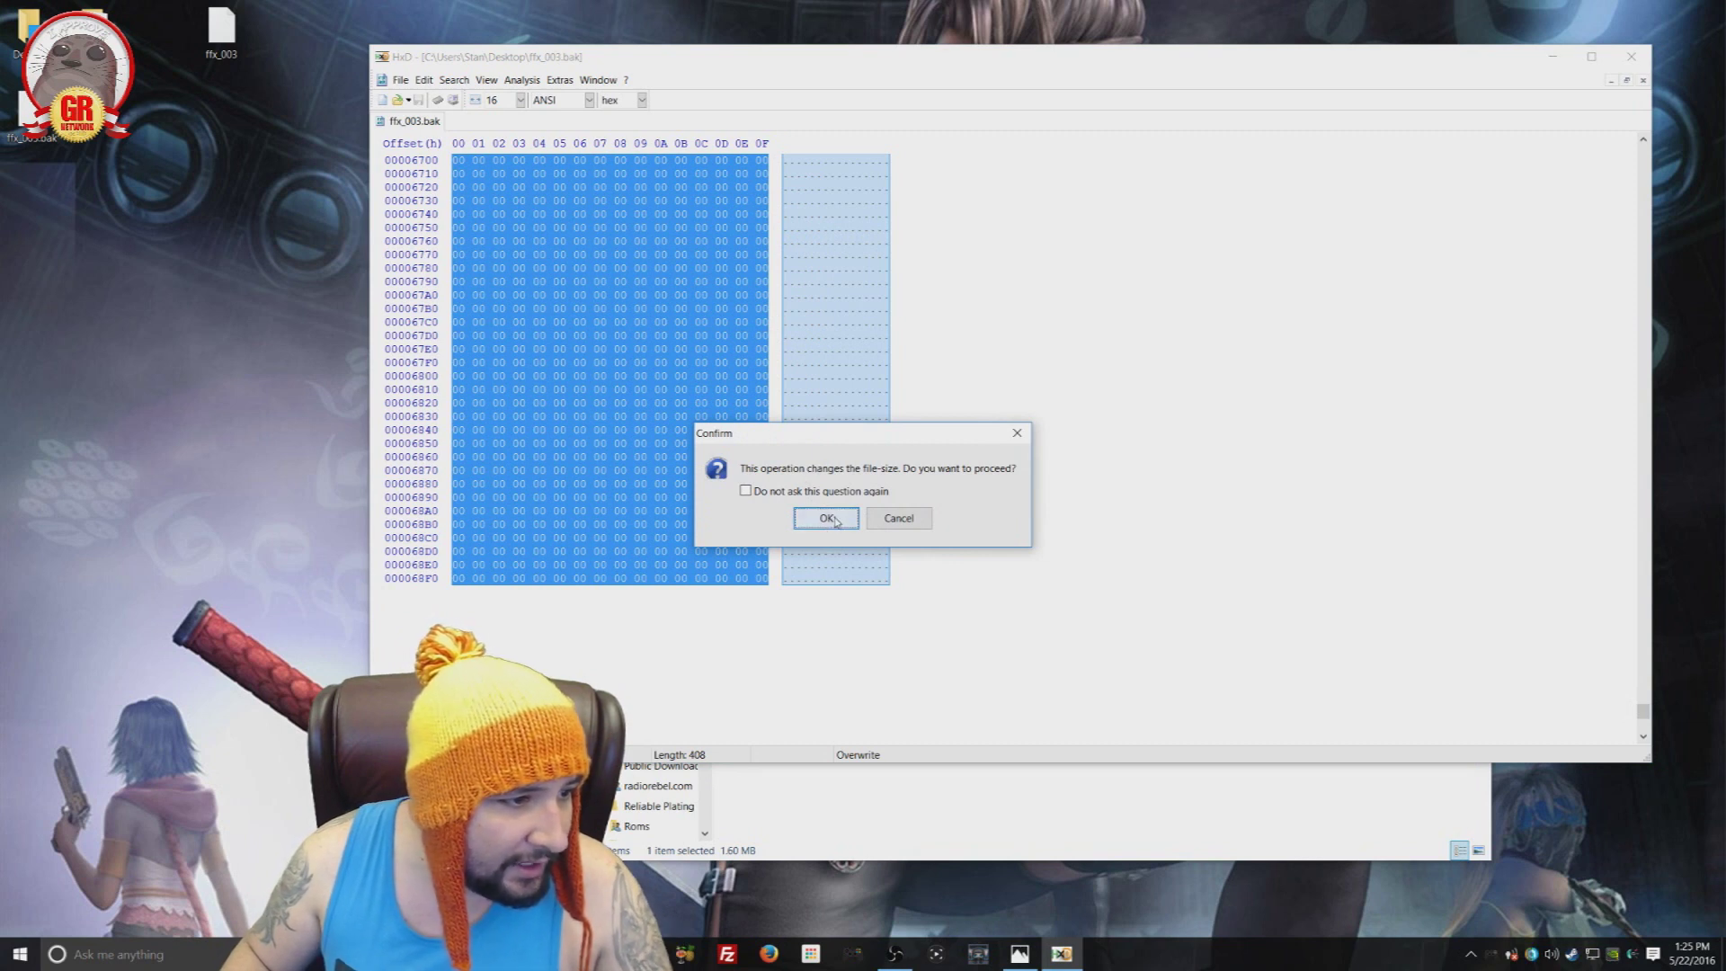
{"action": "left_click", "coordinate": [836, 517]}
Step: Save the trimmed ffx_003.bak and close the hex editor
{"action": "left_click", "coordinate": [400, 80]}
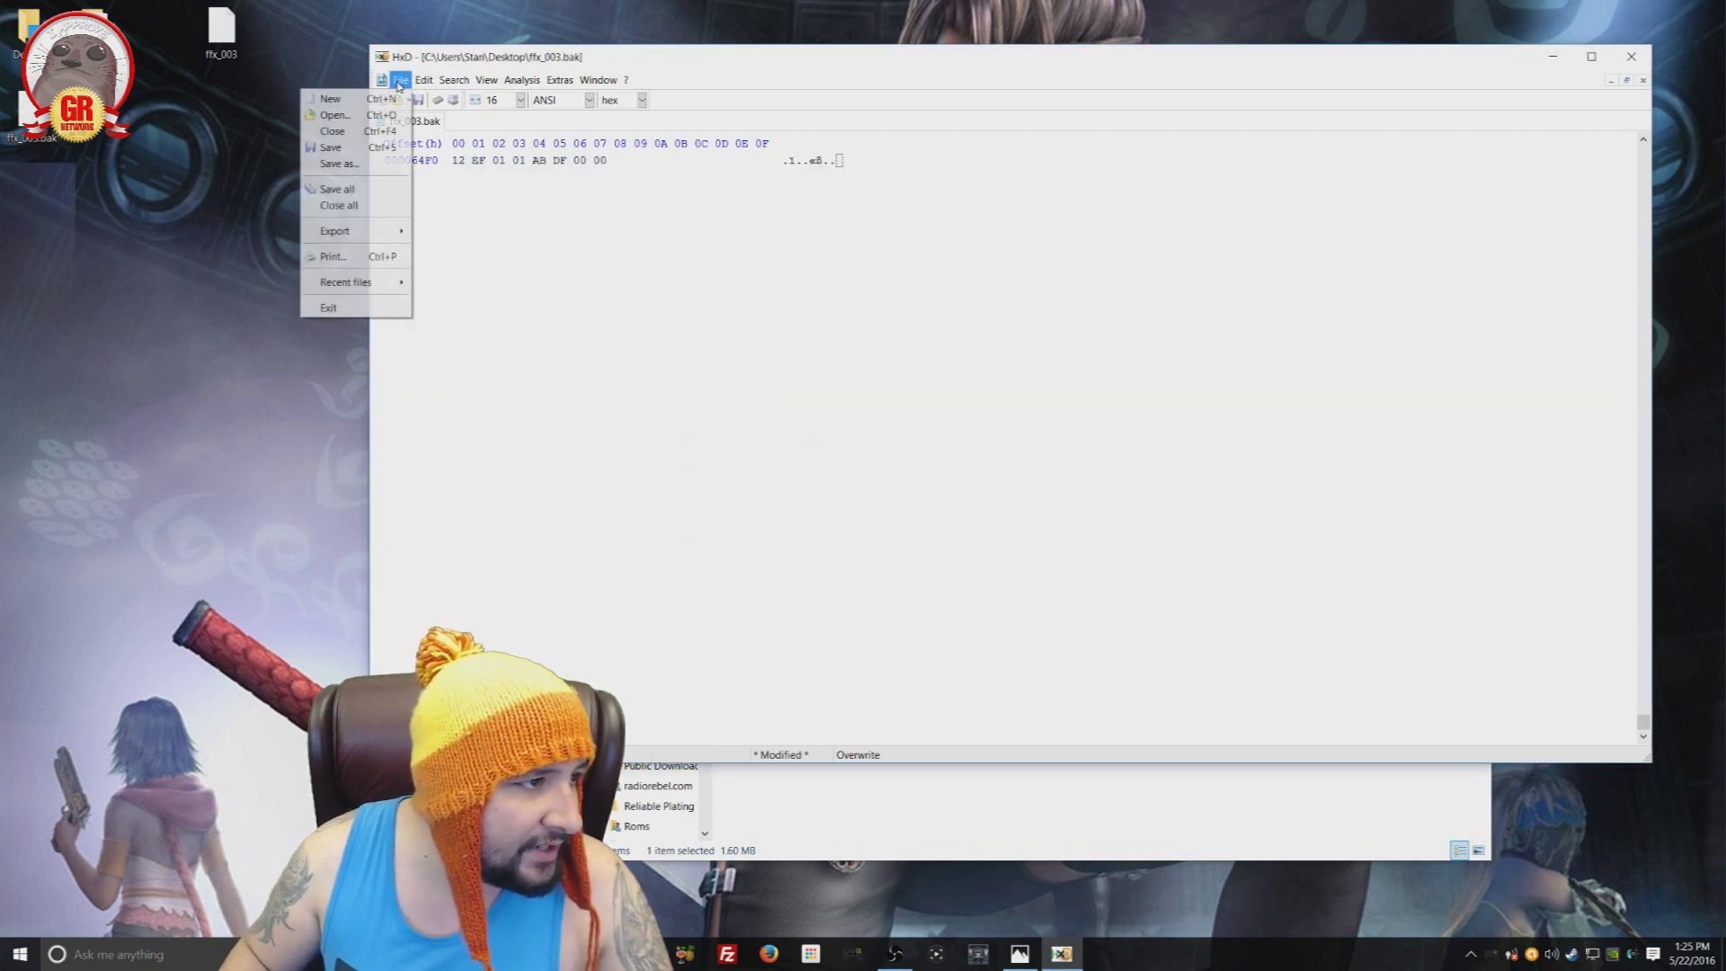
{"action": "left_click", "coordinate": [331, 148]}
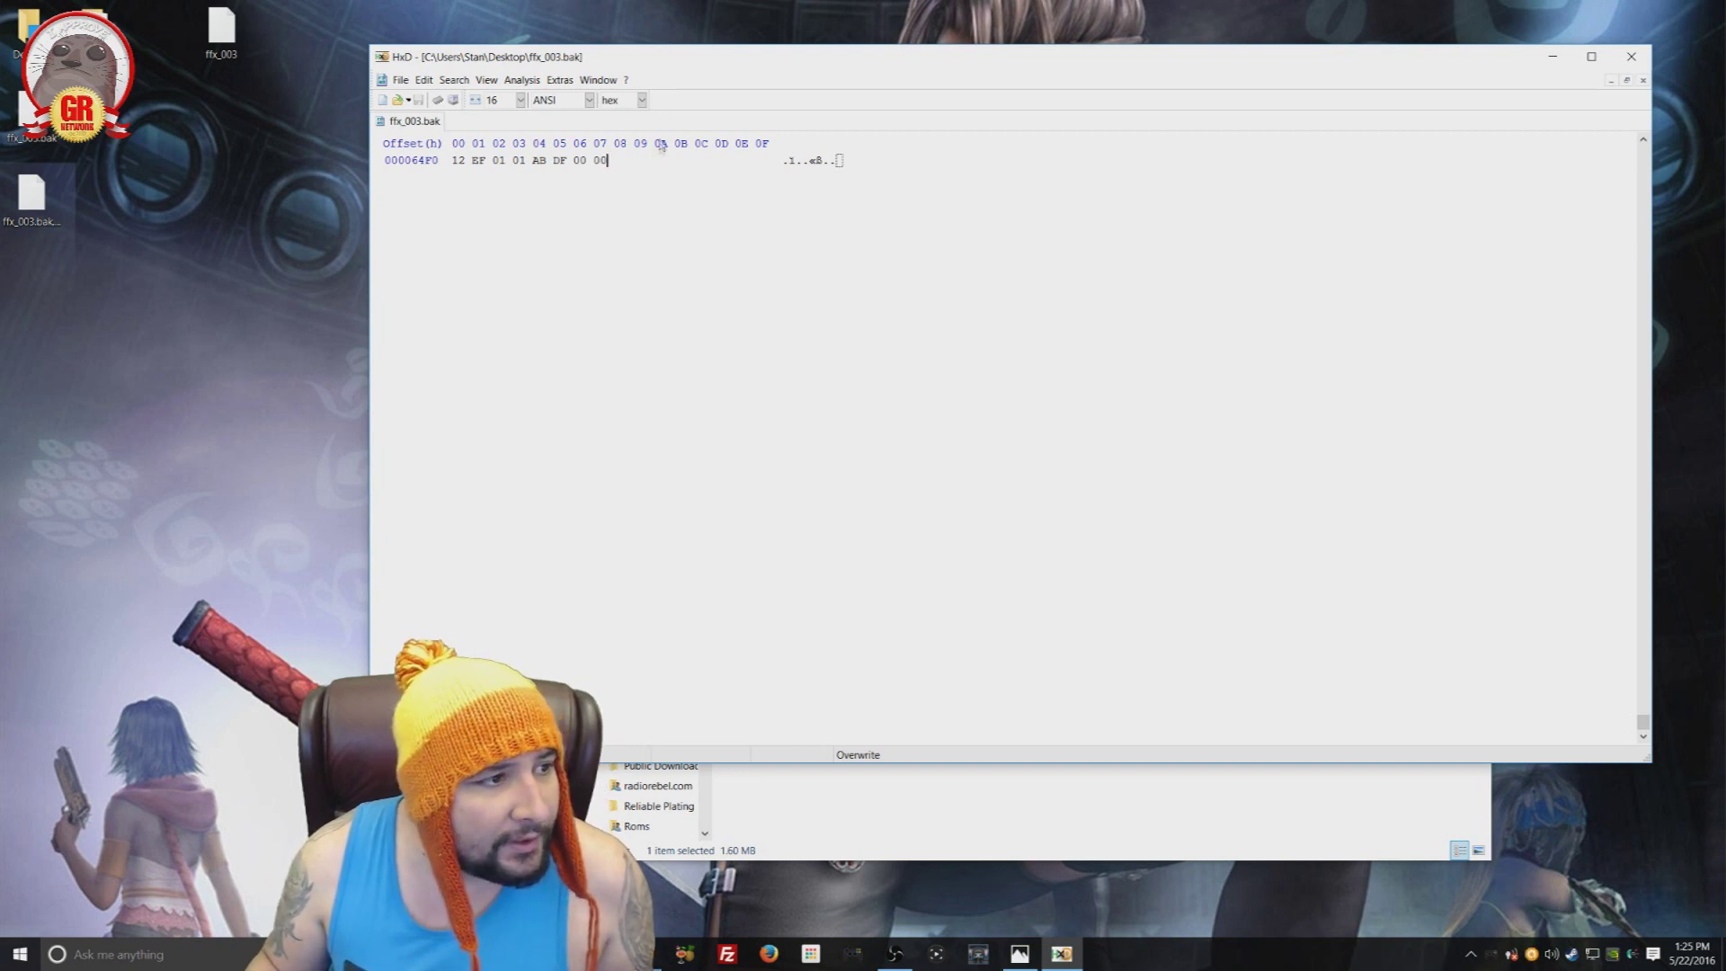
{"action": "left_click", "coordinate": [1631, 56]}
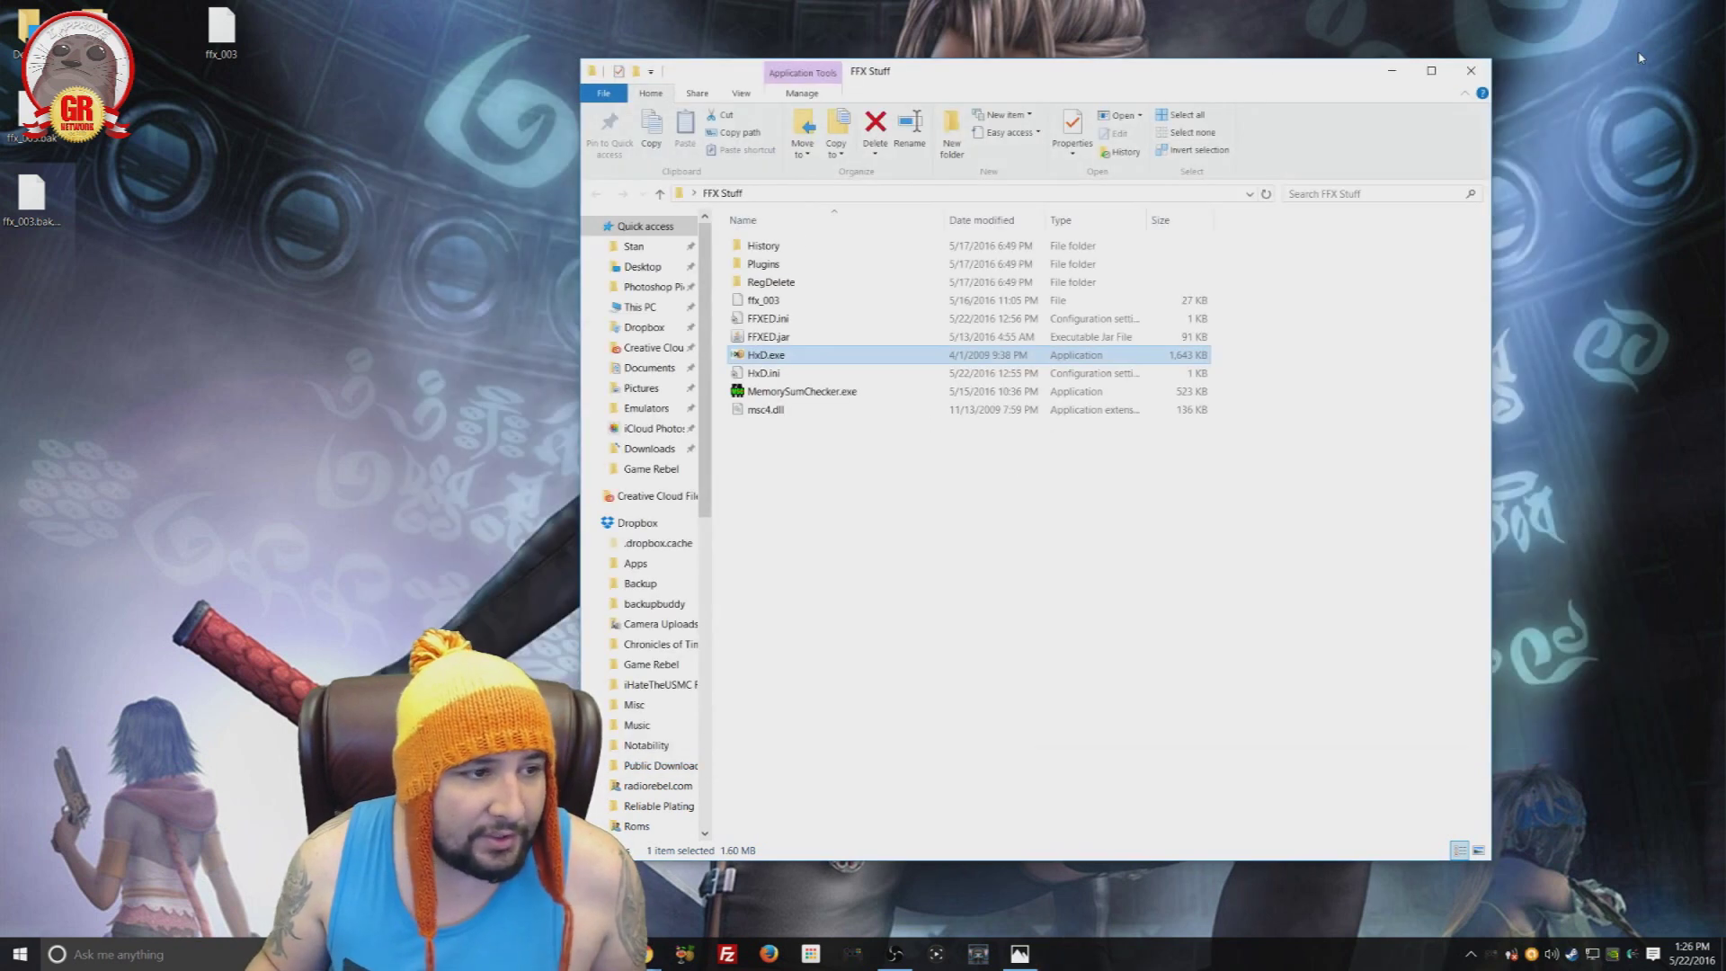
Step: Launch FFXED.jar, load ffx_003.bak from the Desktop into it, and minimize the FFX Stuff folder window
{"action": "left_click", "coordinate": [774, 344]}
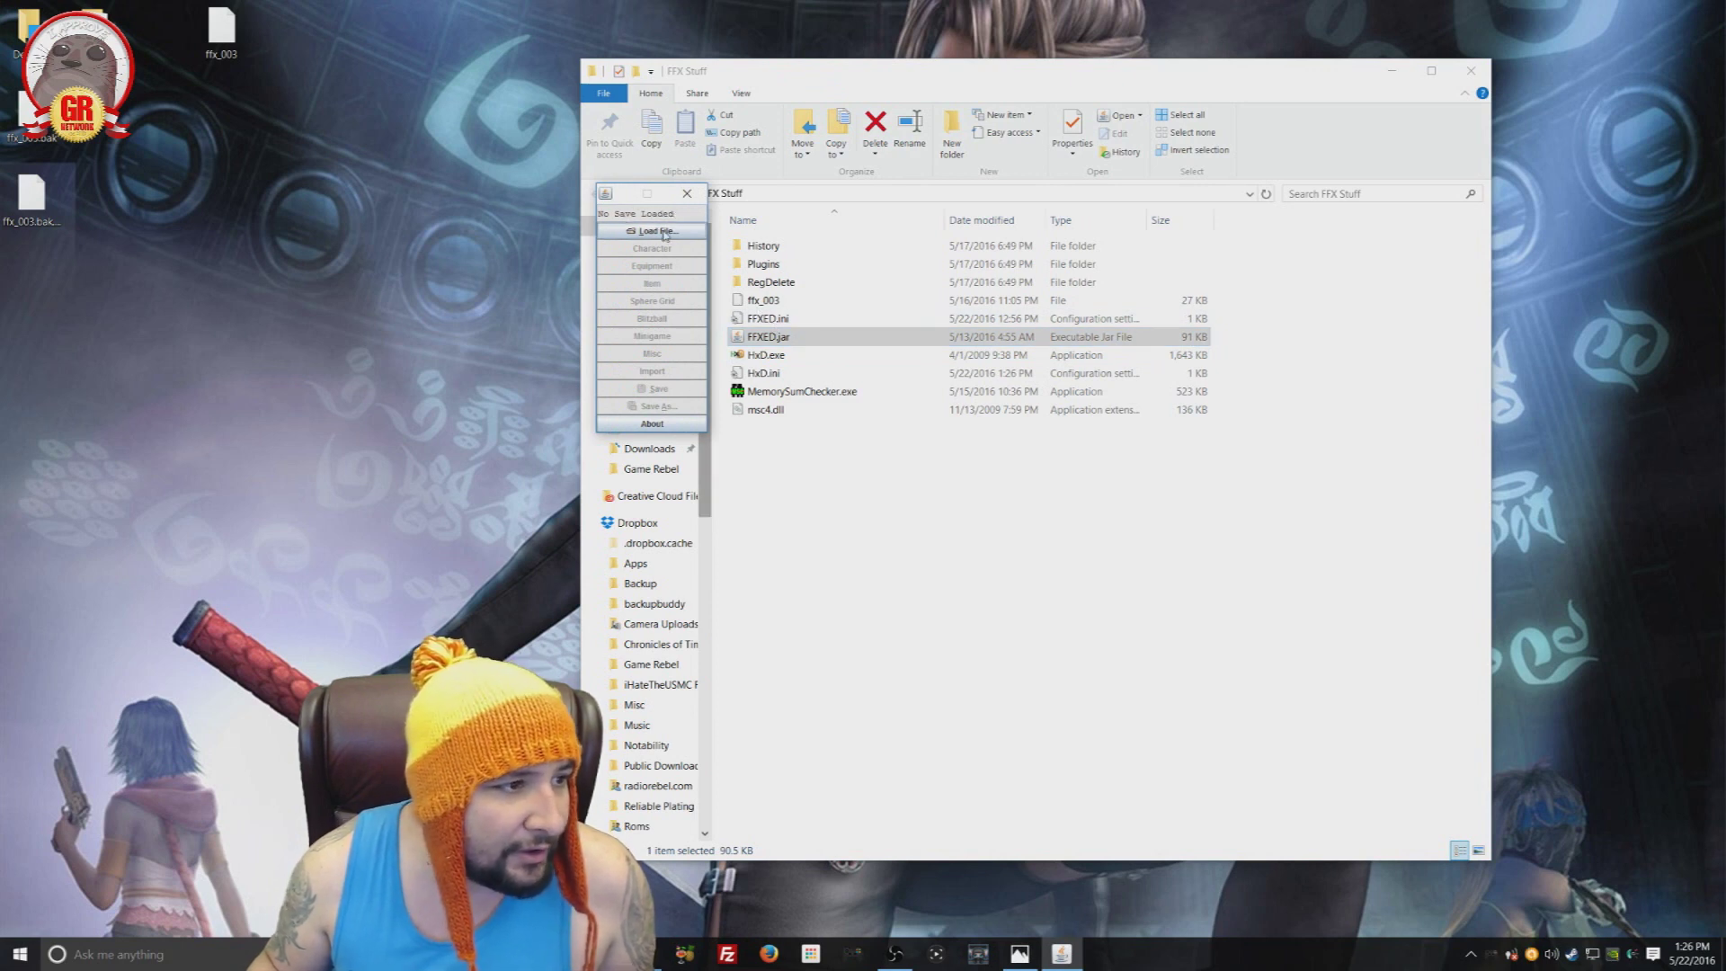
{"action": "left_click", "coordinate": [663, 231]}
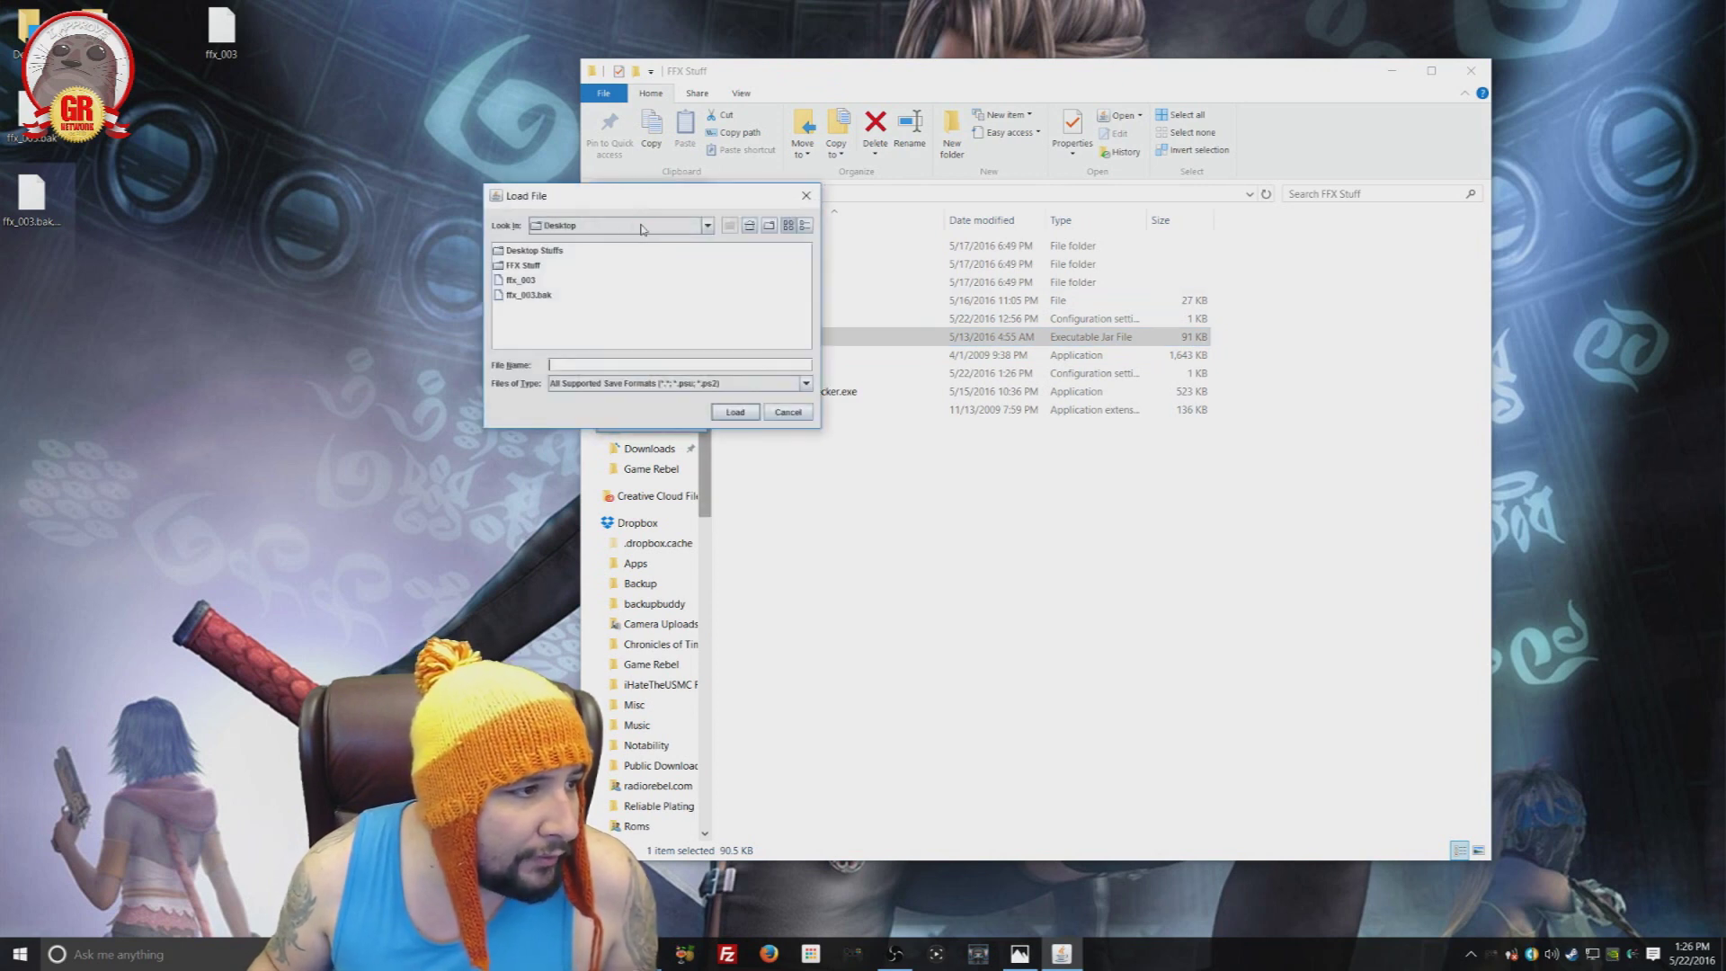
{"action": "left_click", "coordinate": [538, 296]}
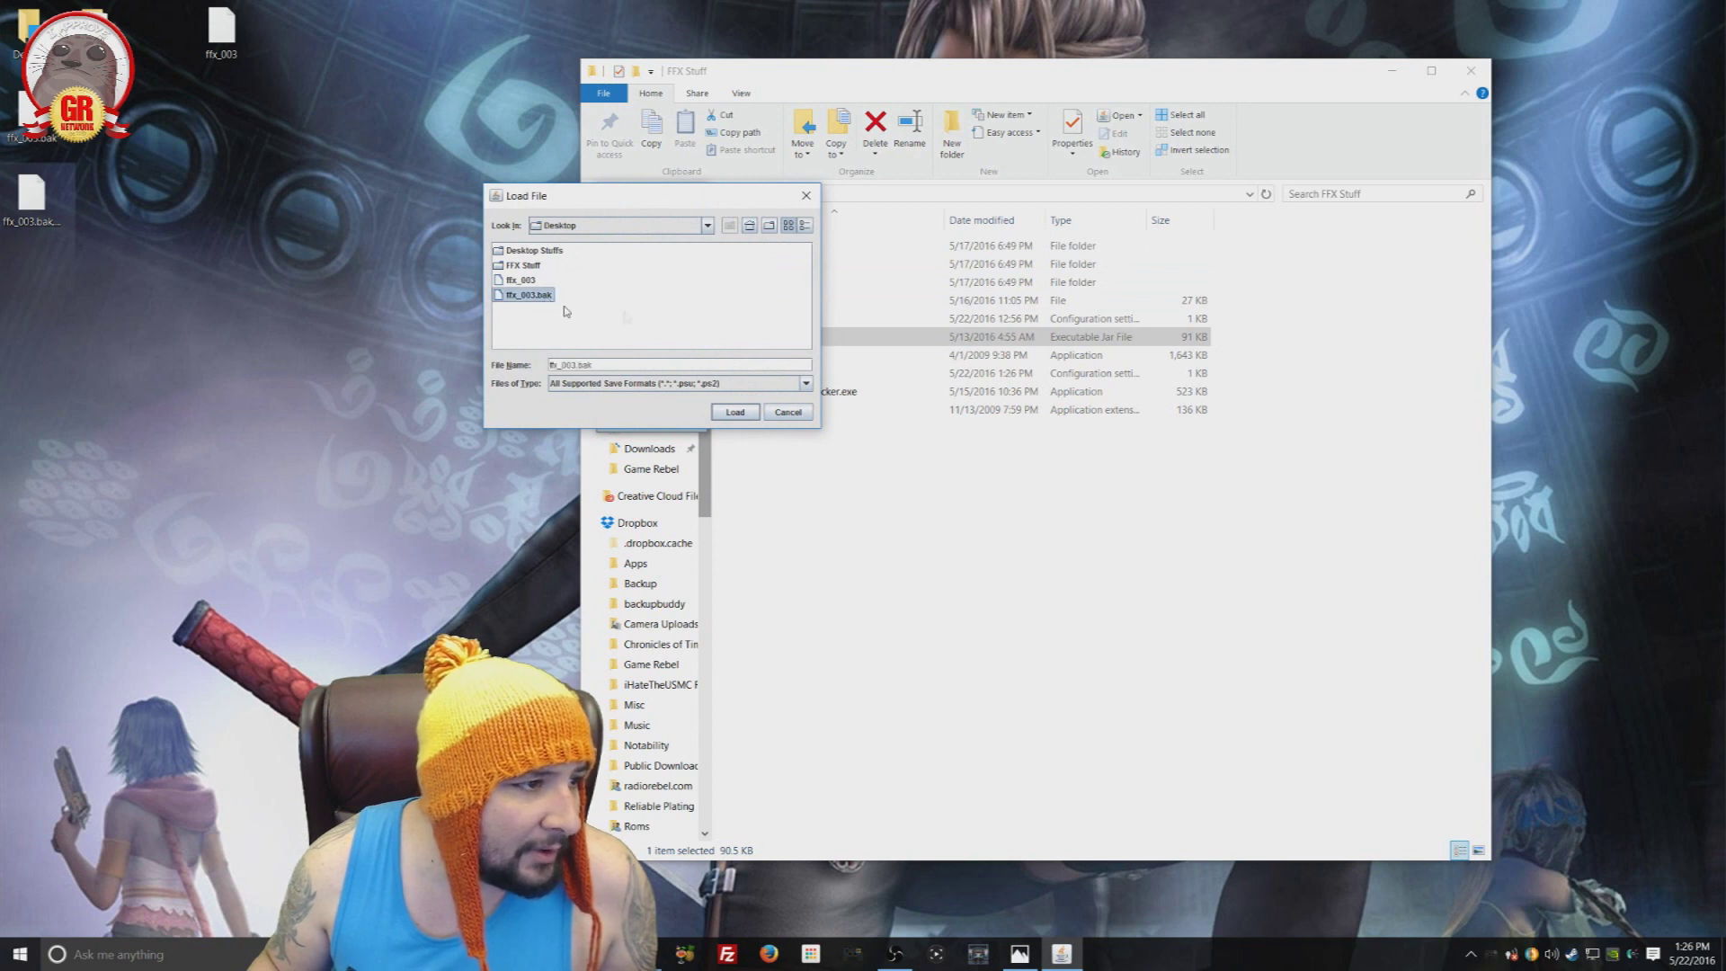
{"action": "left_click", "coordinate": [735, 413]}
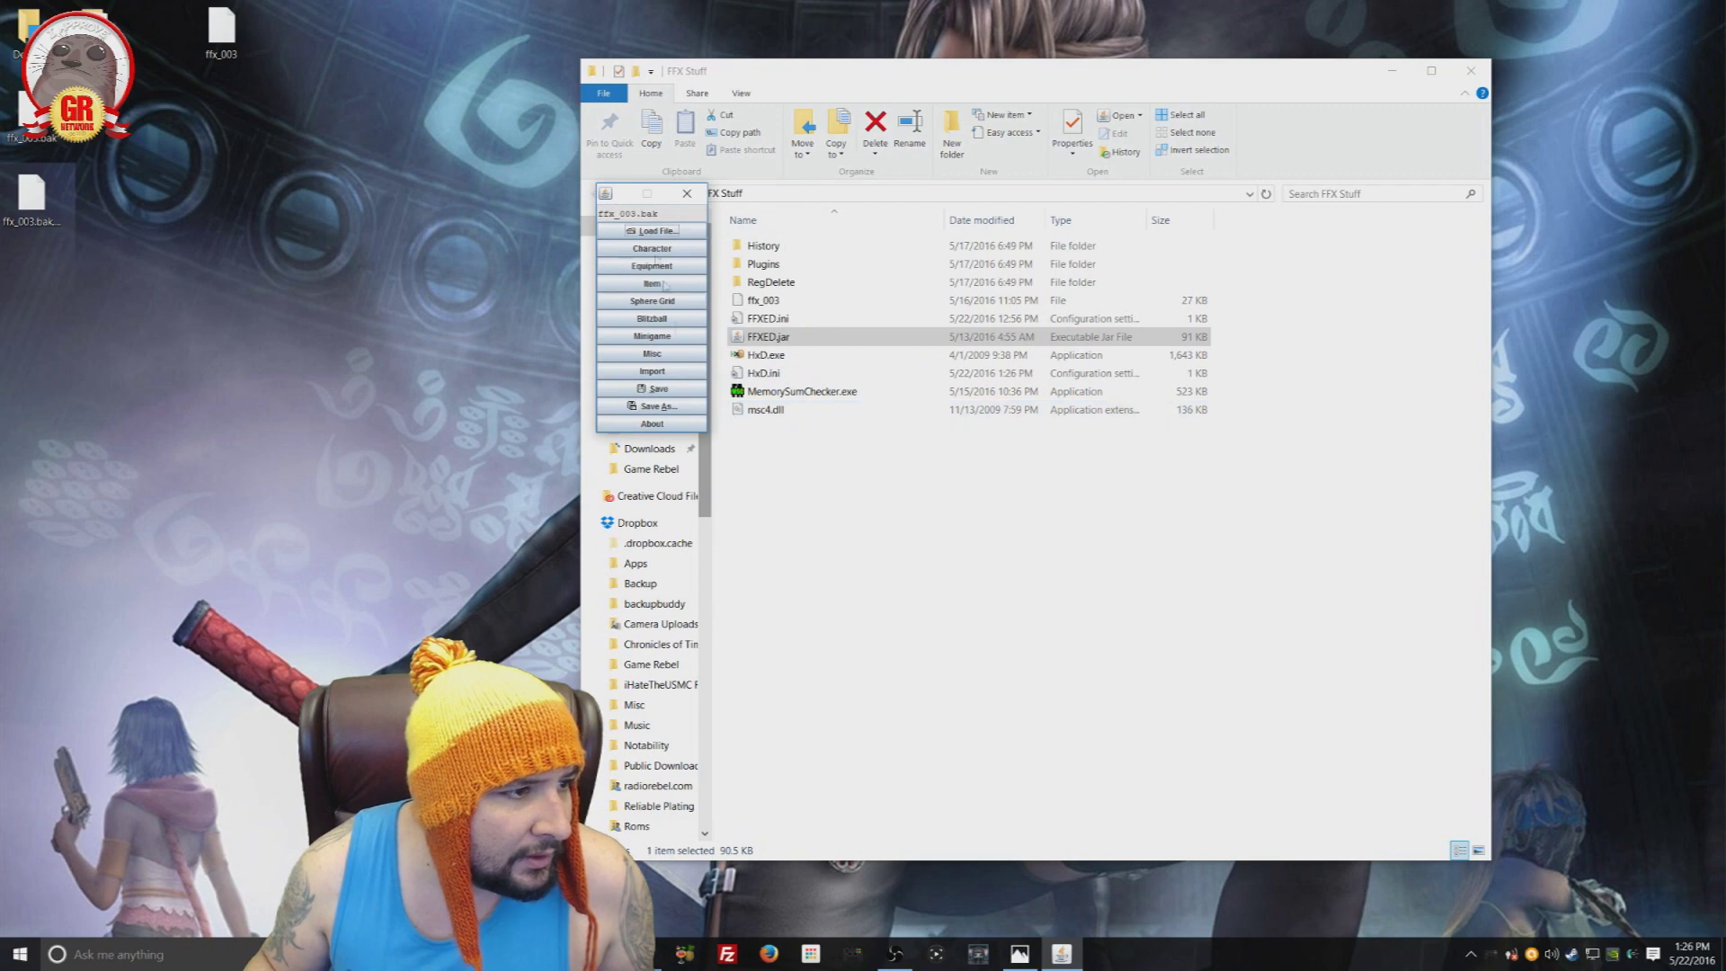
{"action": "left_click", "coordinate": [1391, 76]}
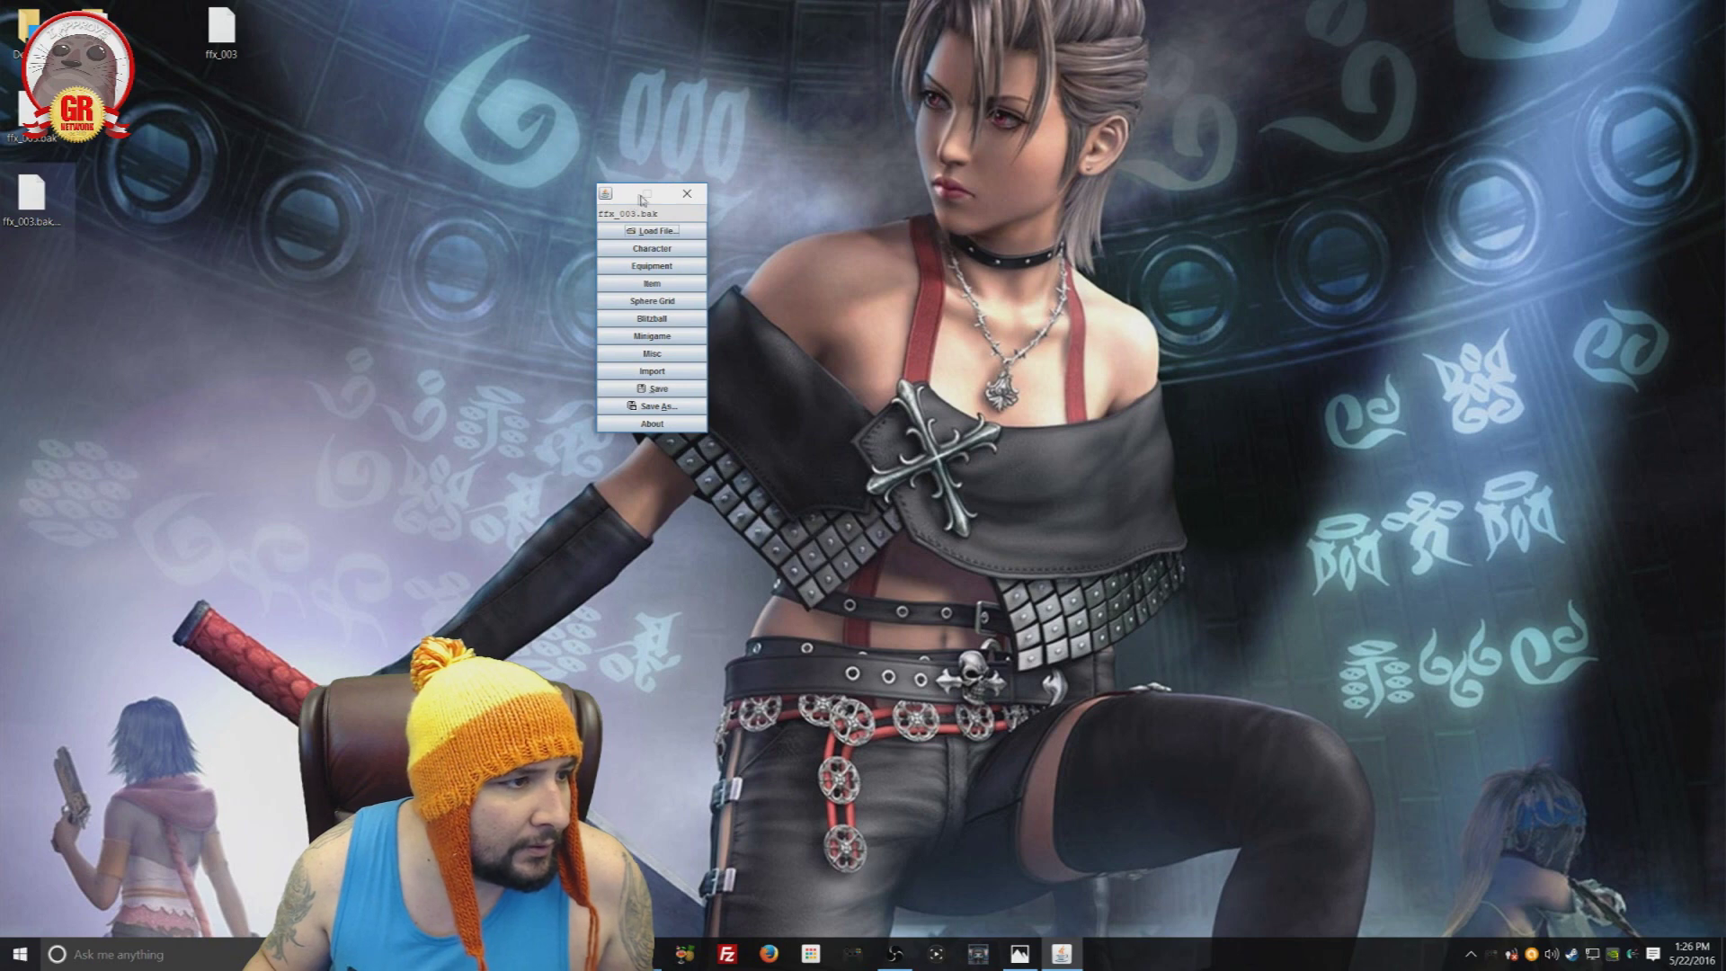
Step: Open the Character editor and look through the character selection and the overdrive mode options for Tidus
{"action": "left_click", "coordinate": [659, 251]}
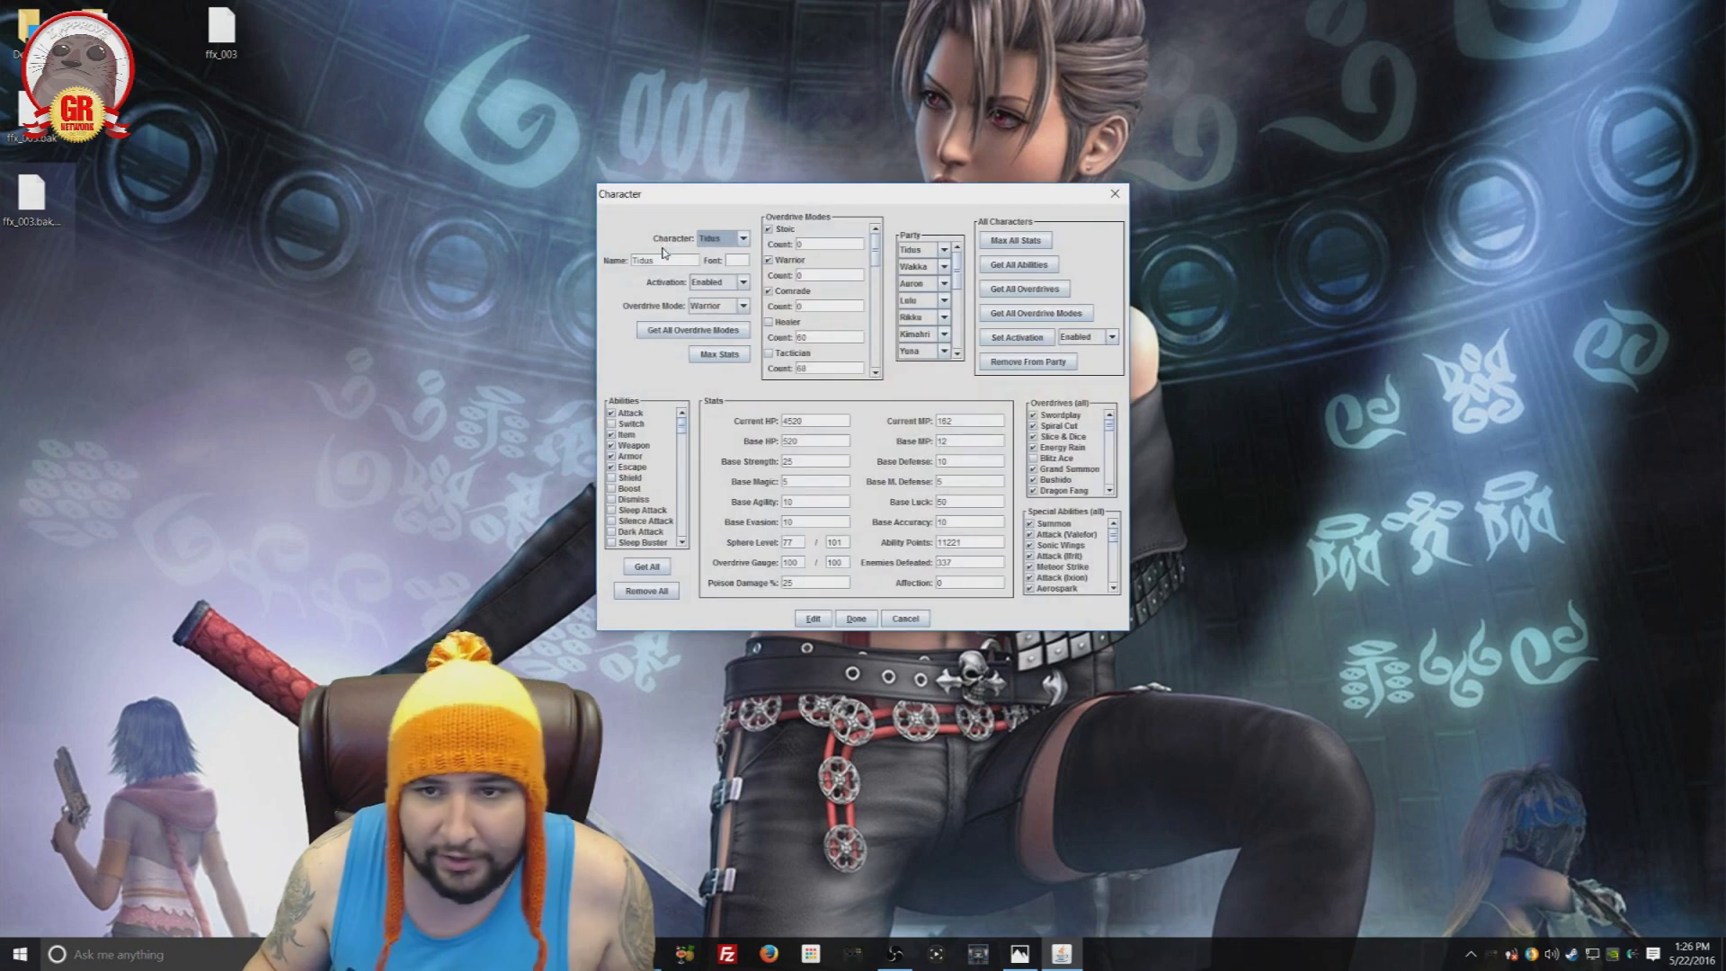
{"action": "left_click_drag", "start_coordinate": [827, 205], "coordinate": [828, 183]}
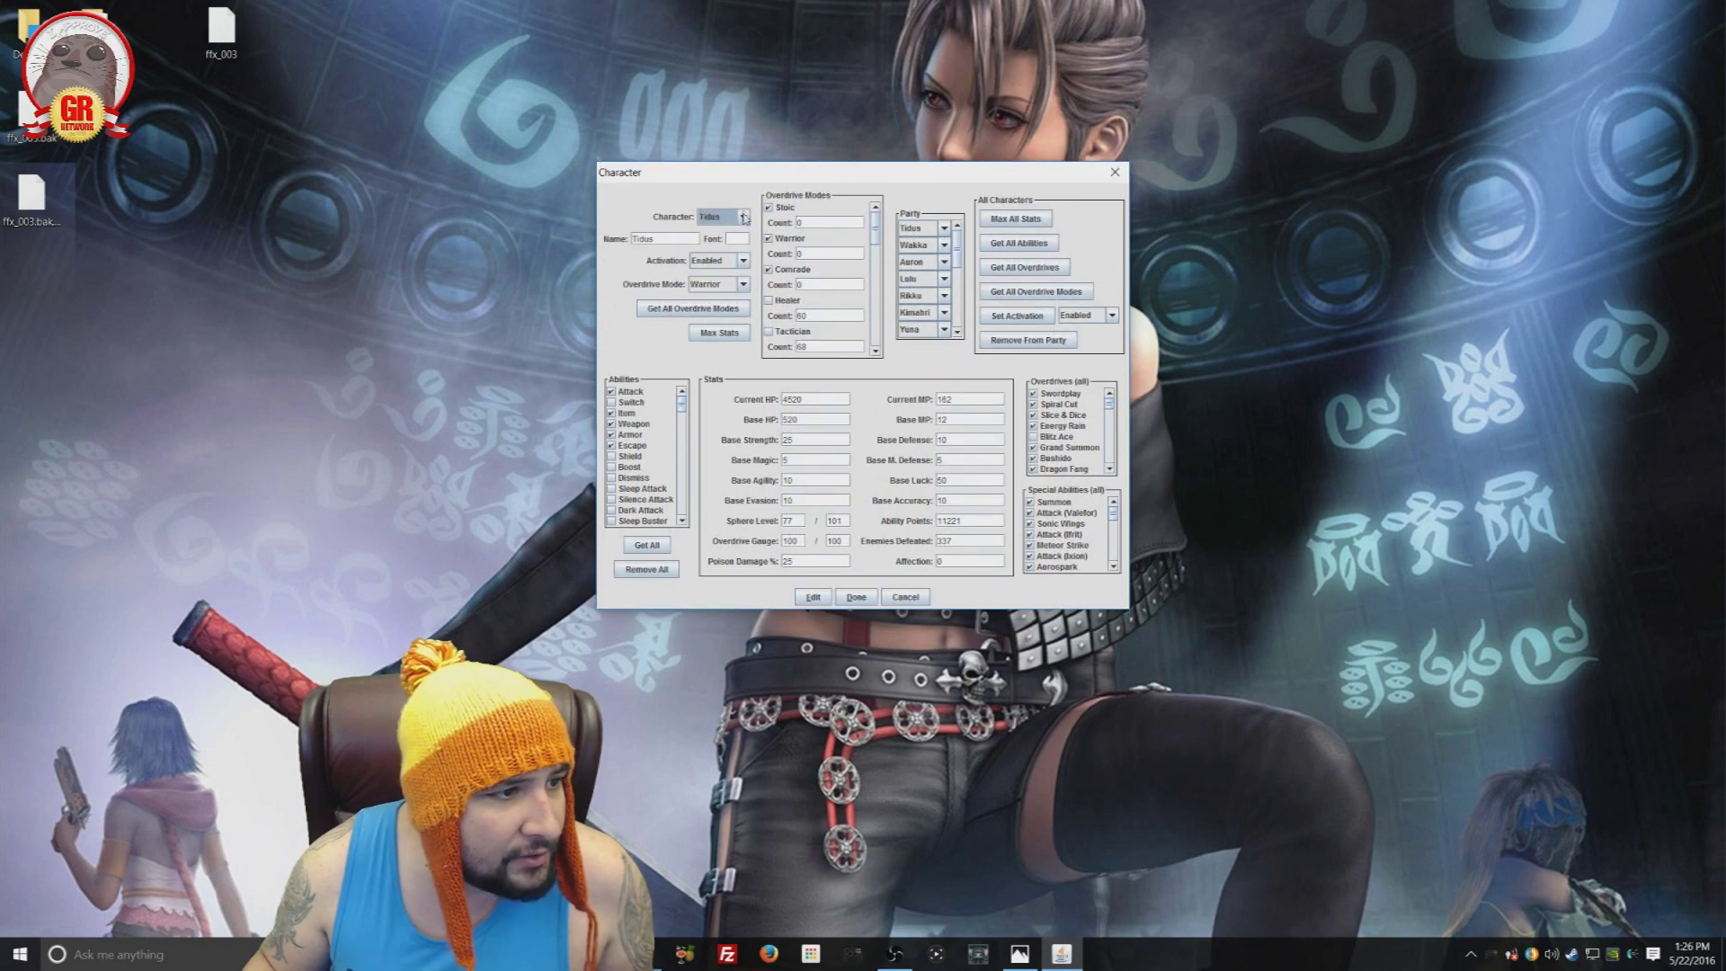
{"action": "left_click", "coordinate": [744, 217]}
{"action": "left_click", "coordinate": [743, 217]}
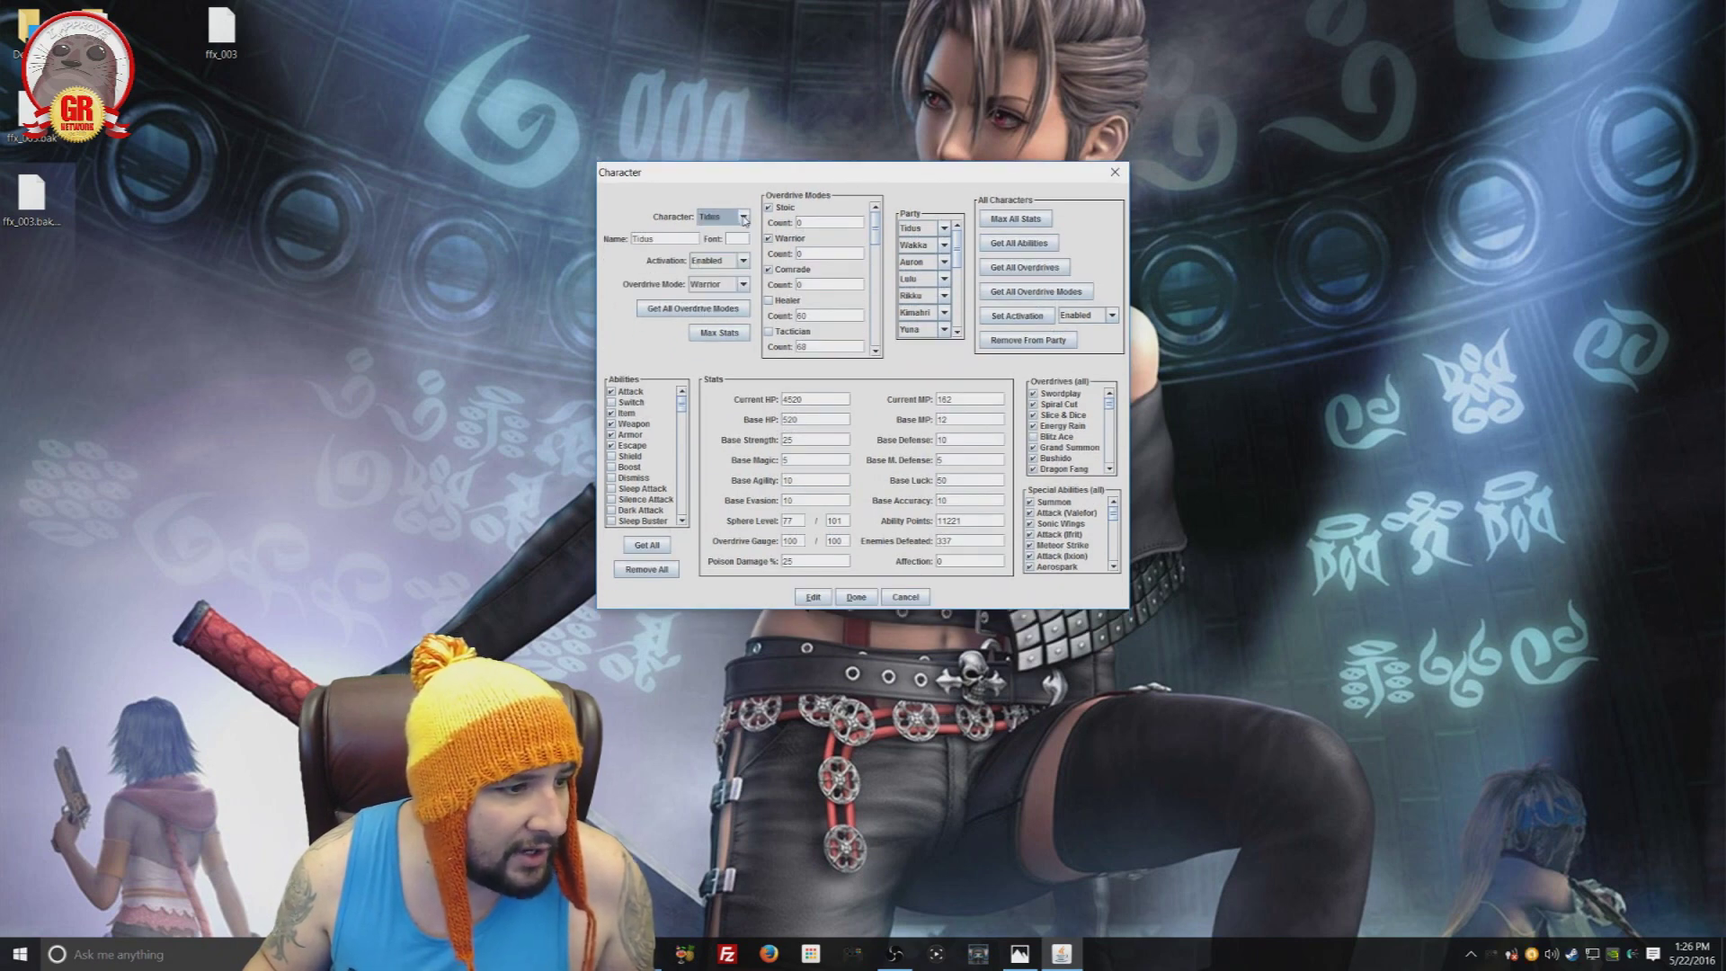
{"action": "left_click", "coordinate": [744, 217]}
{"action": "left_click", "coordinate": [743, 217]}
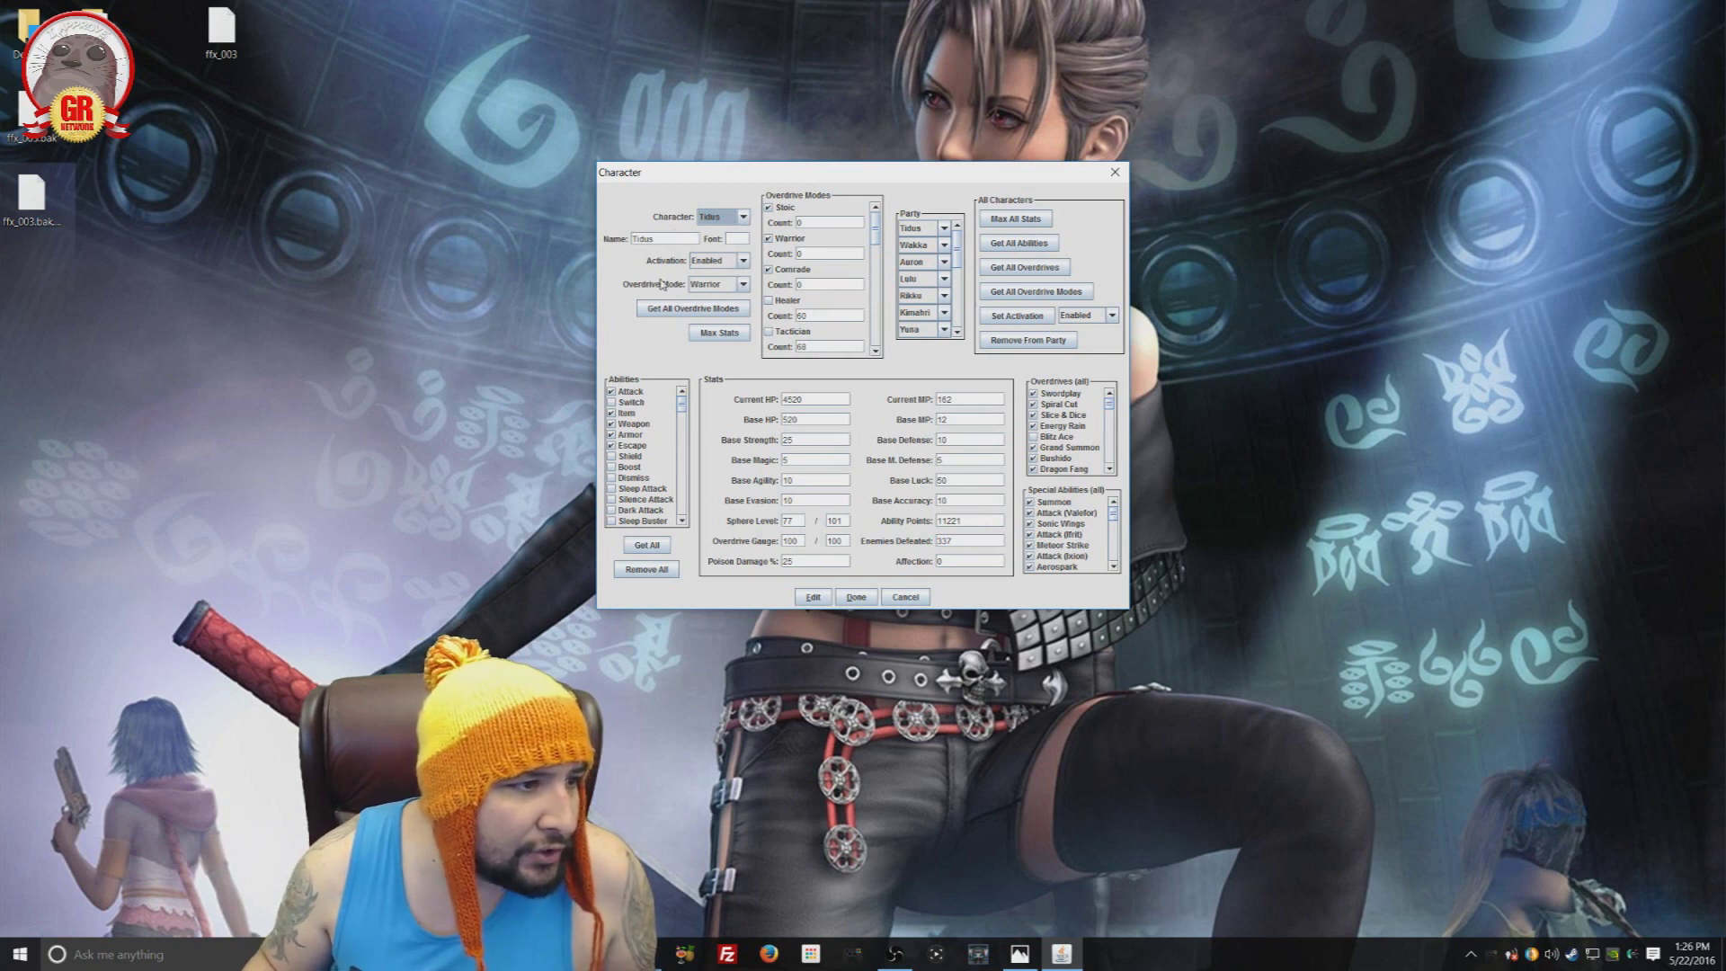
{"action": "left_click", "coordinate": [743, 284]}
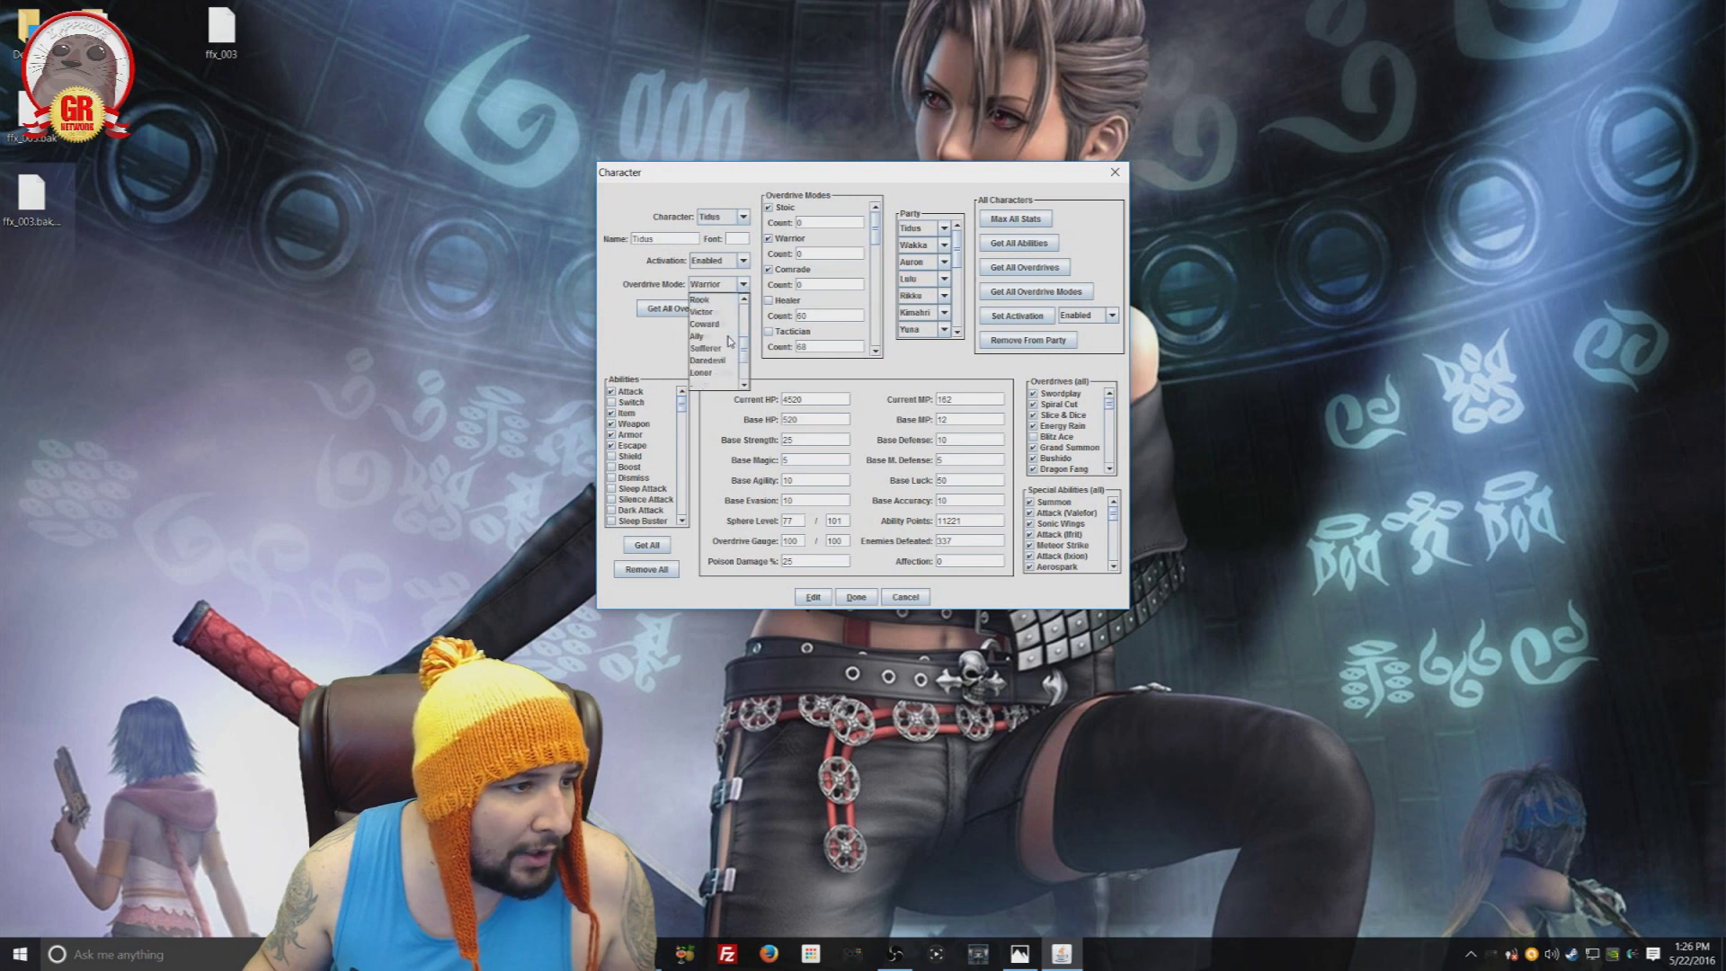
{"action": "left_click", "coordinate": [702, 173]}
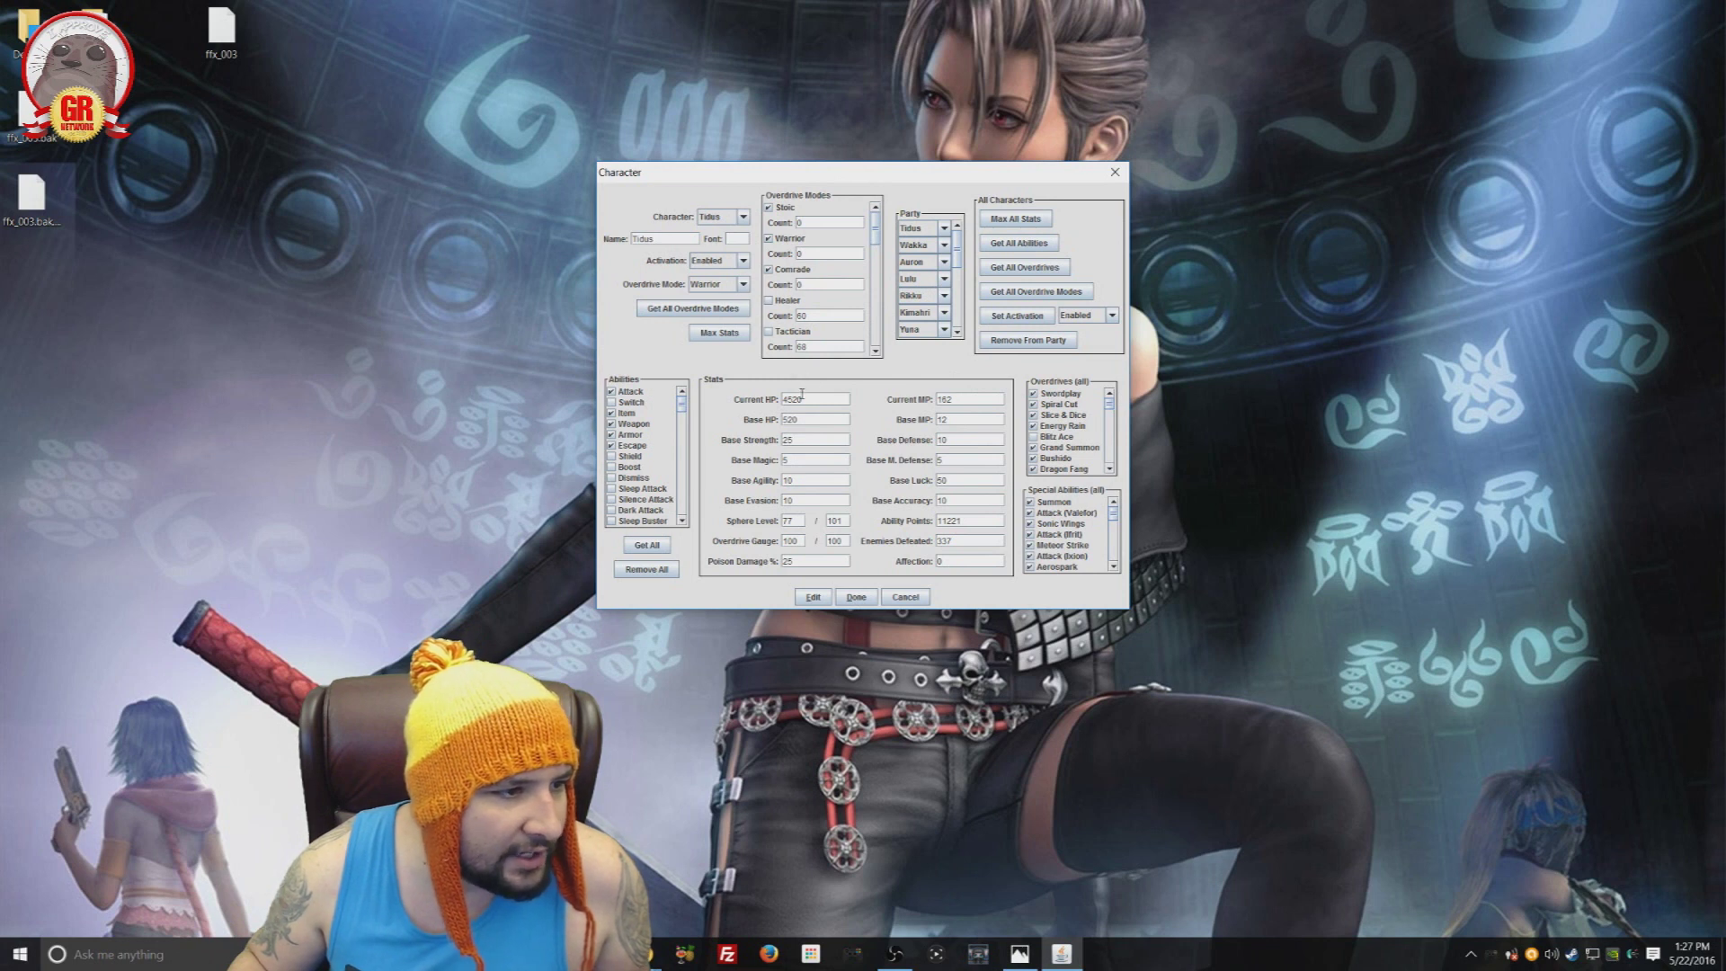
Step: Examine Tidus's current and base HP, base strength, magic, agility, evasion and poison damage stats
{"action": "double_click", "coordinate": [817, 399]}
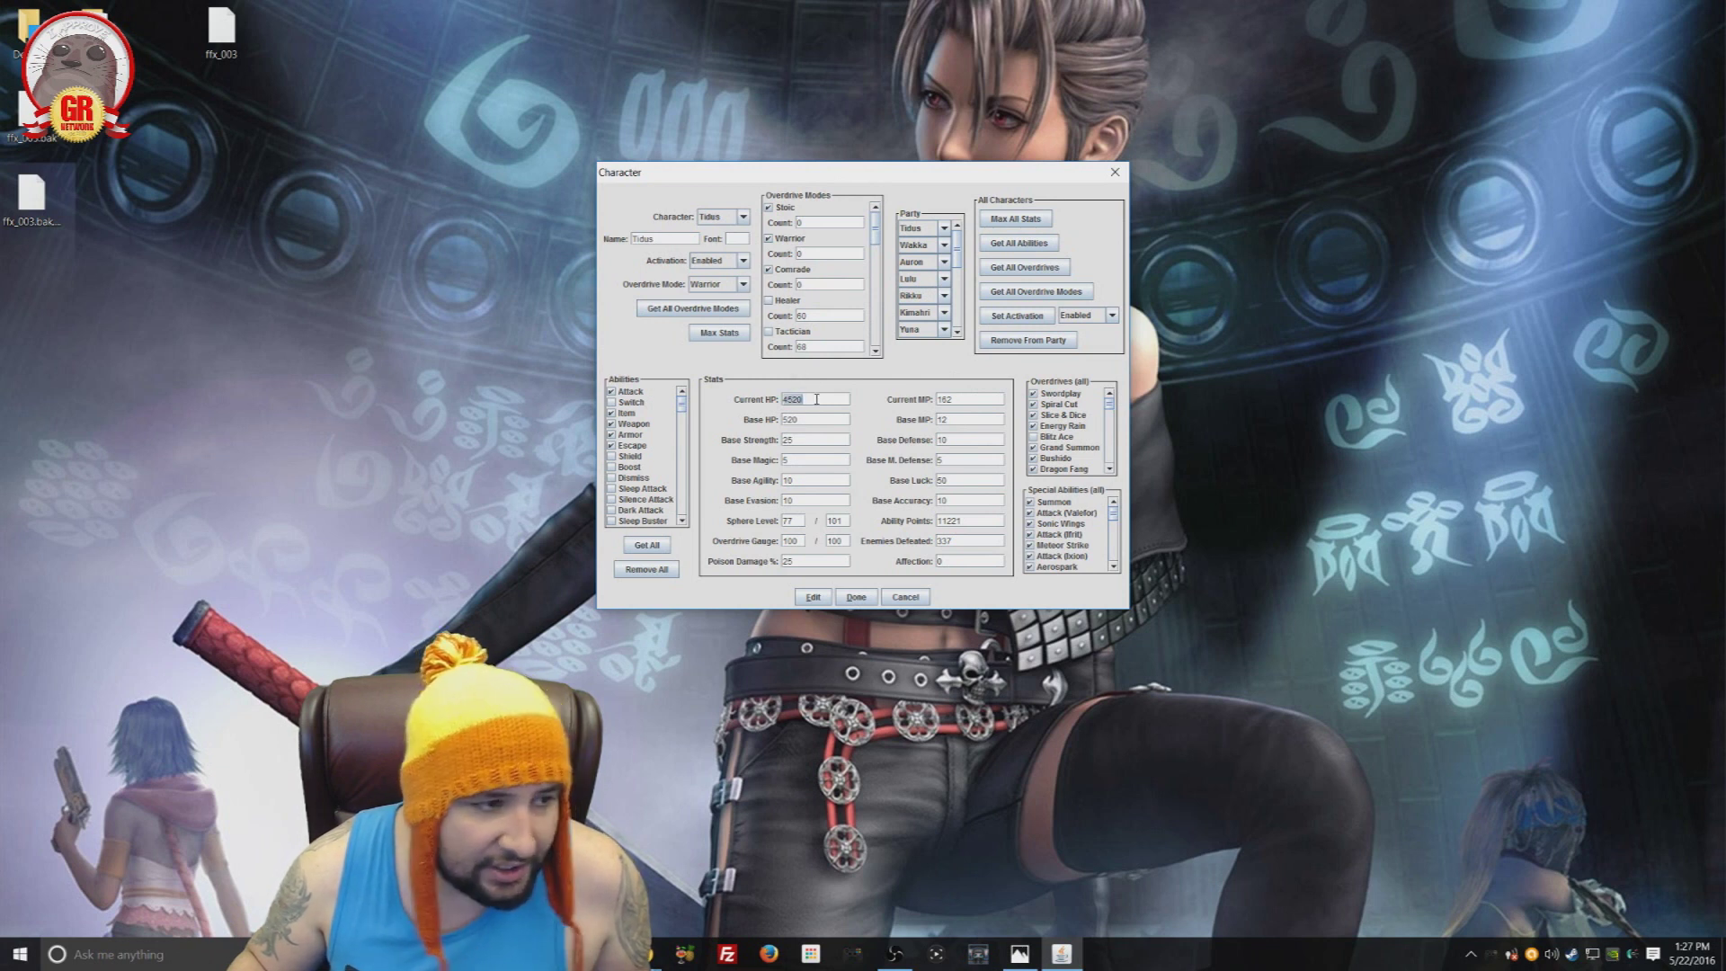
{"action": "left_click", "coordinate": [816, 399]}
{"action": "key", "text": "Tab"}
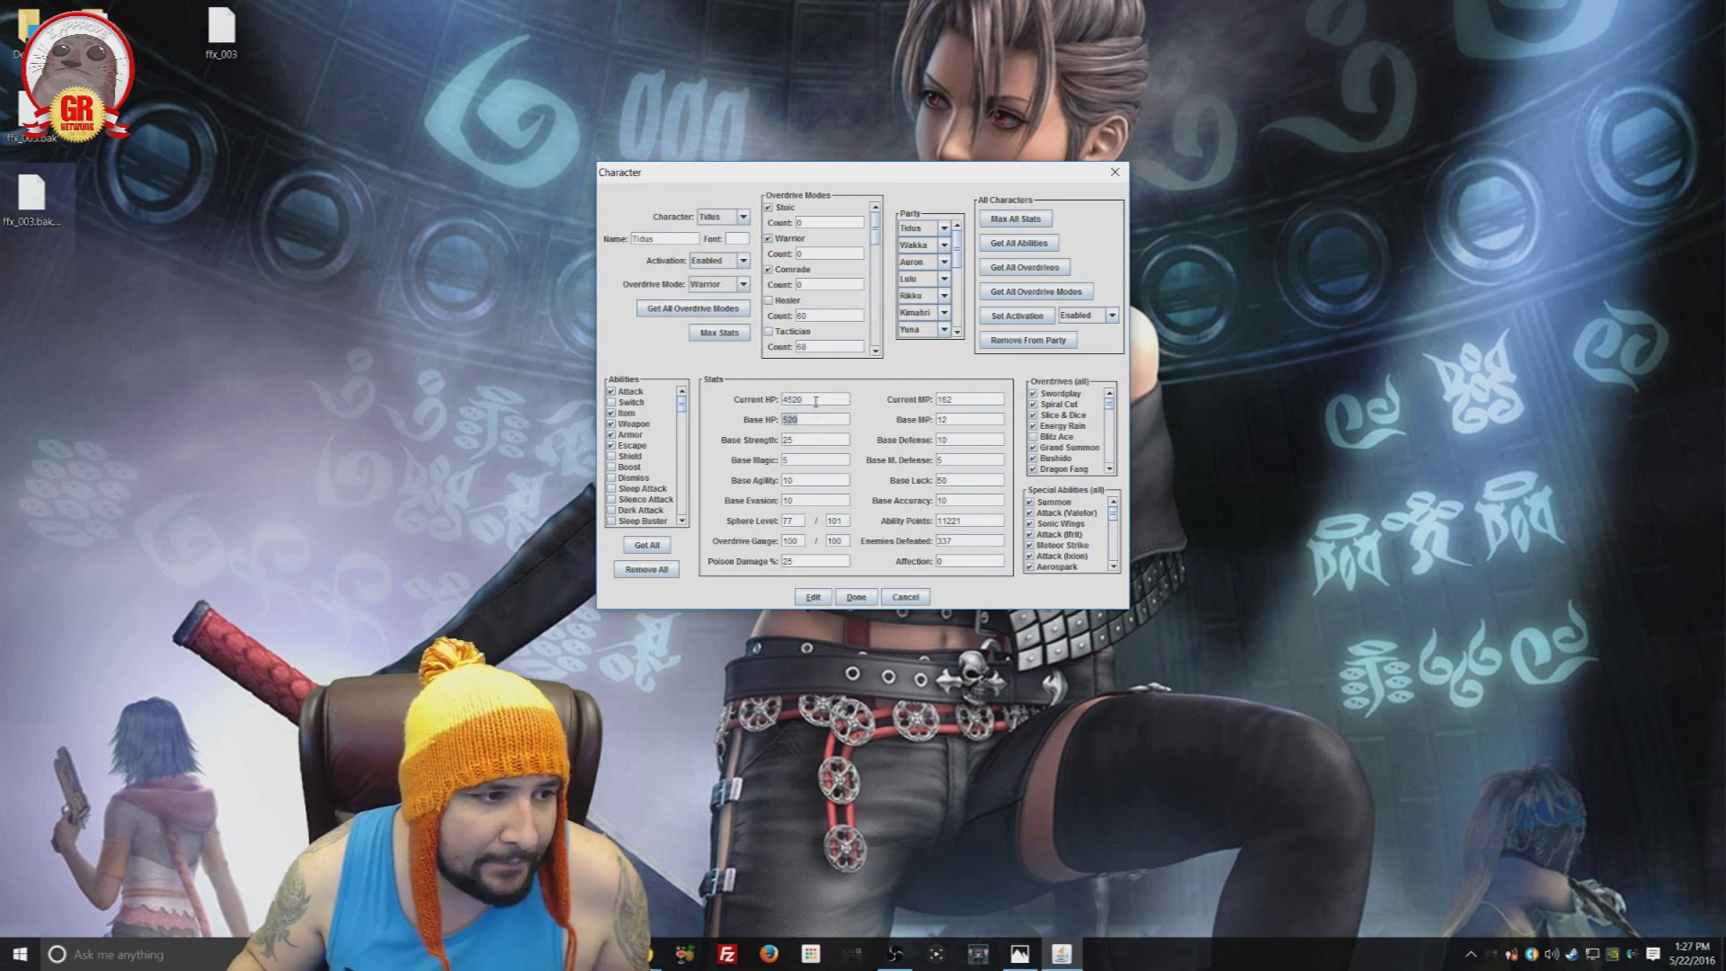
{"action": "double_click", "coordinate": [810, 443]}
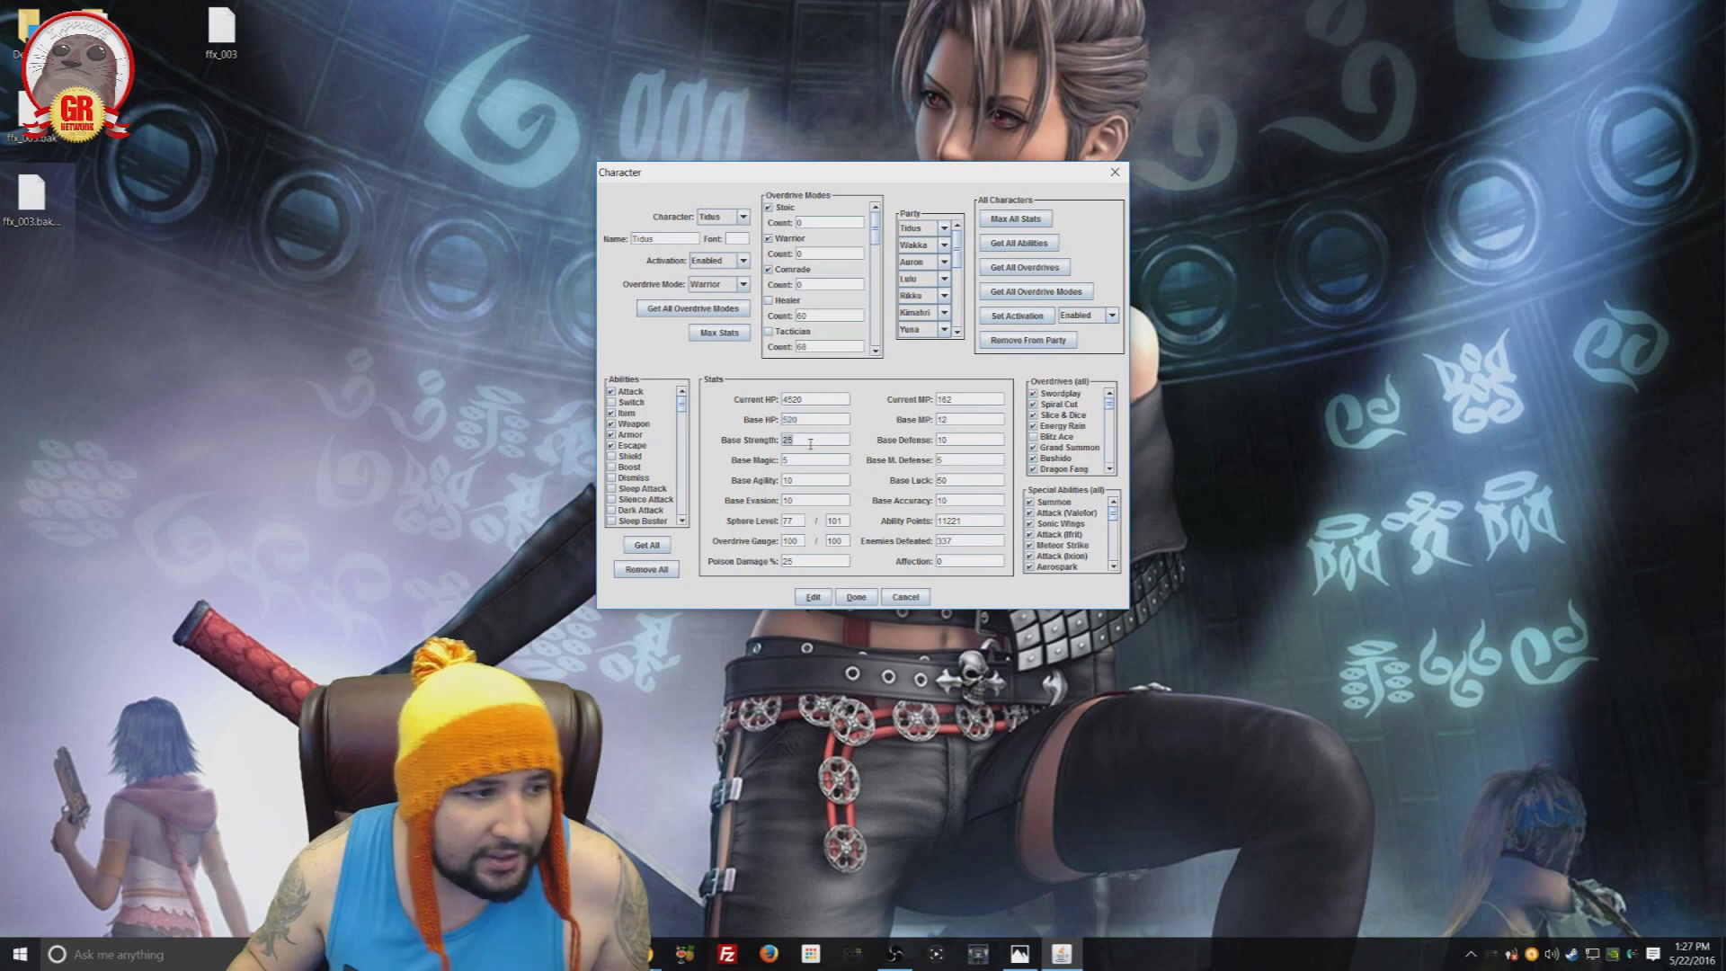
{"action": "left_click", "coordinate": [809, 460]}
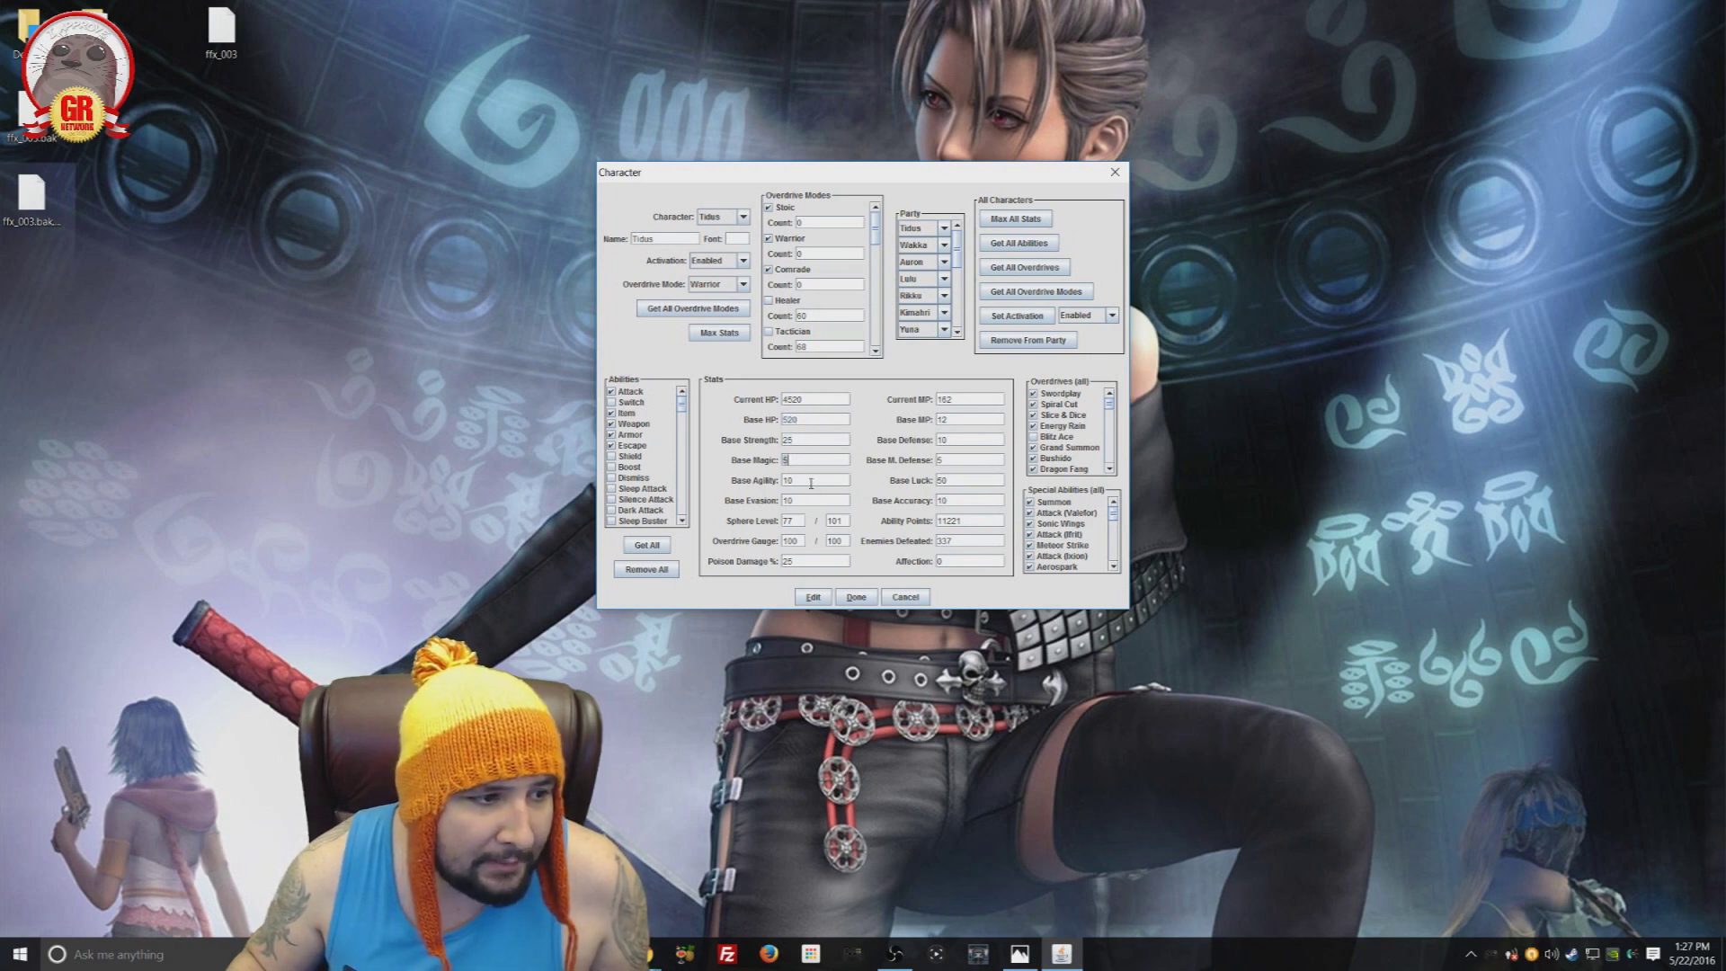
{"action": "double_click", "coordinate": [810, 483]}
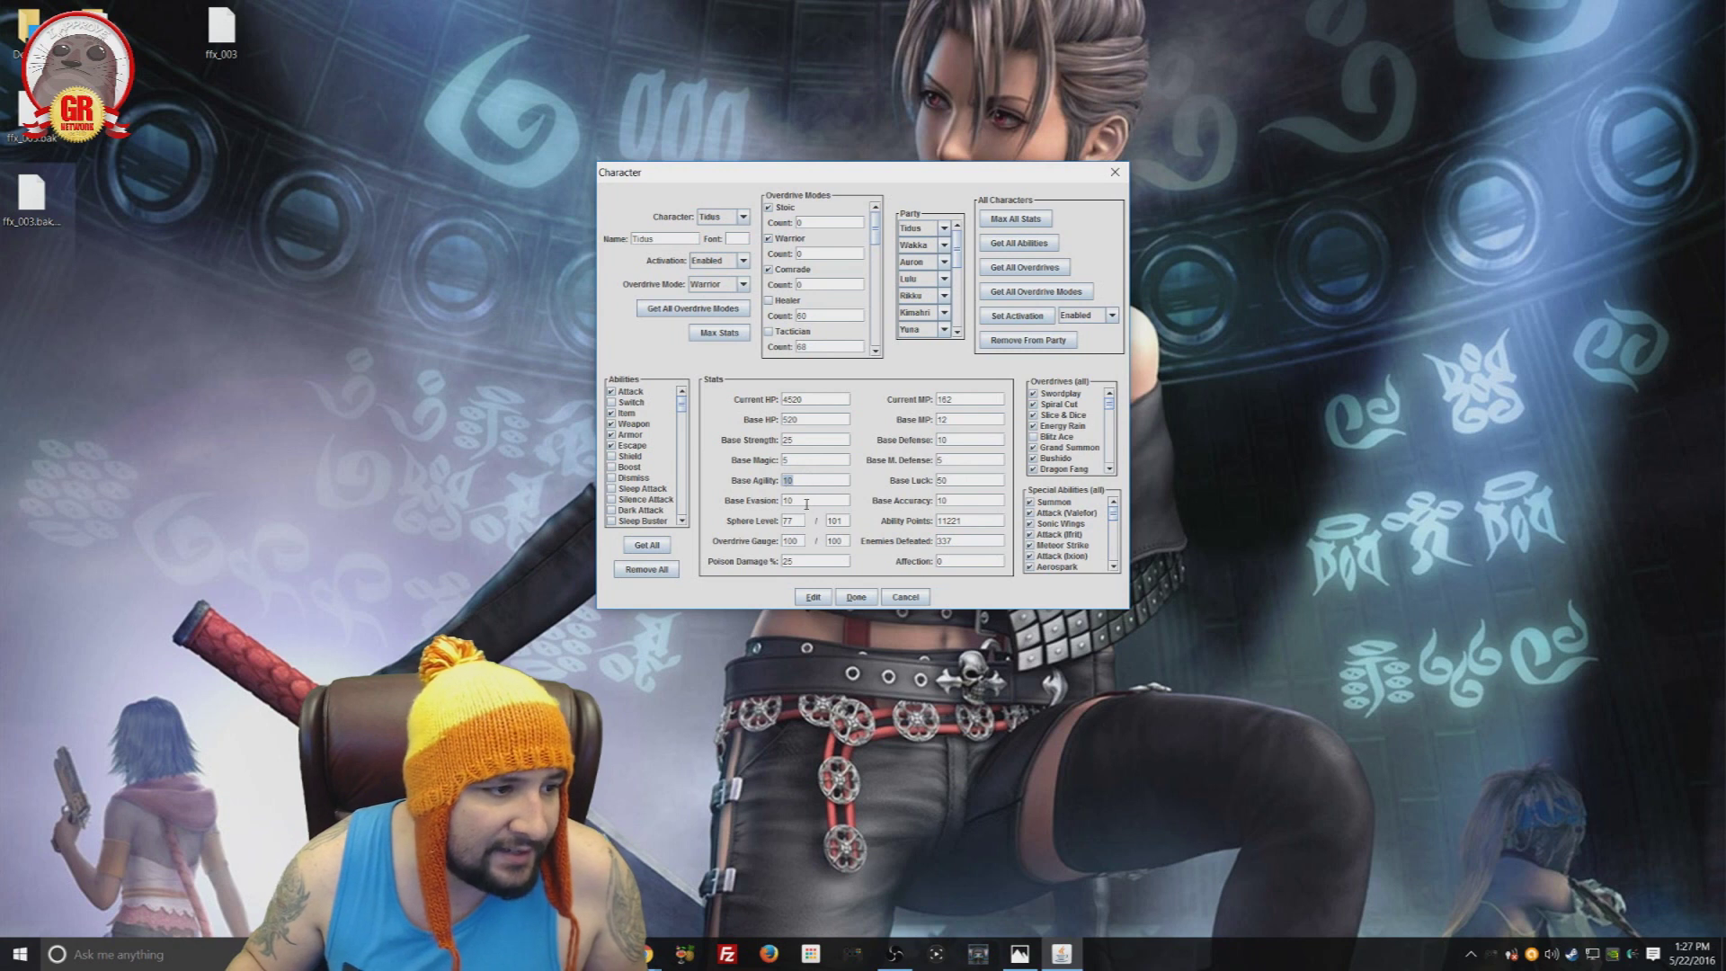
{"action": "double_click", "coordinate": [810, 500]}
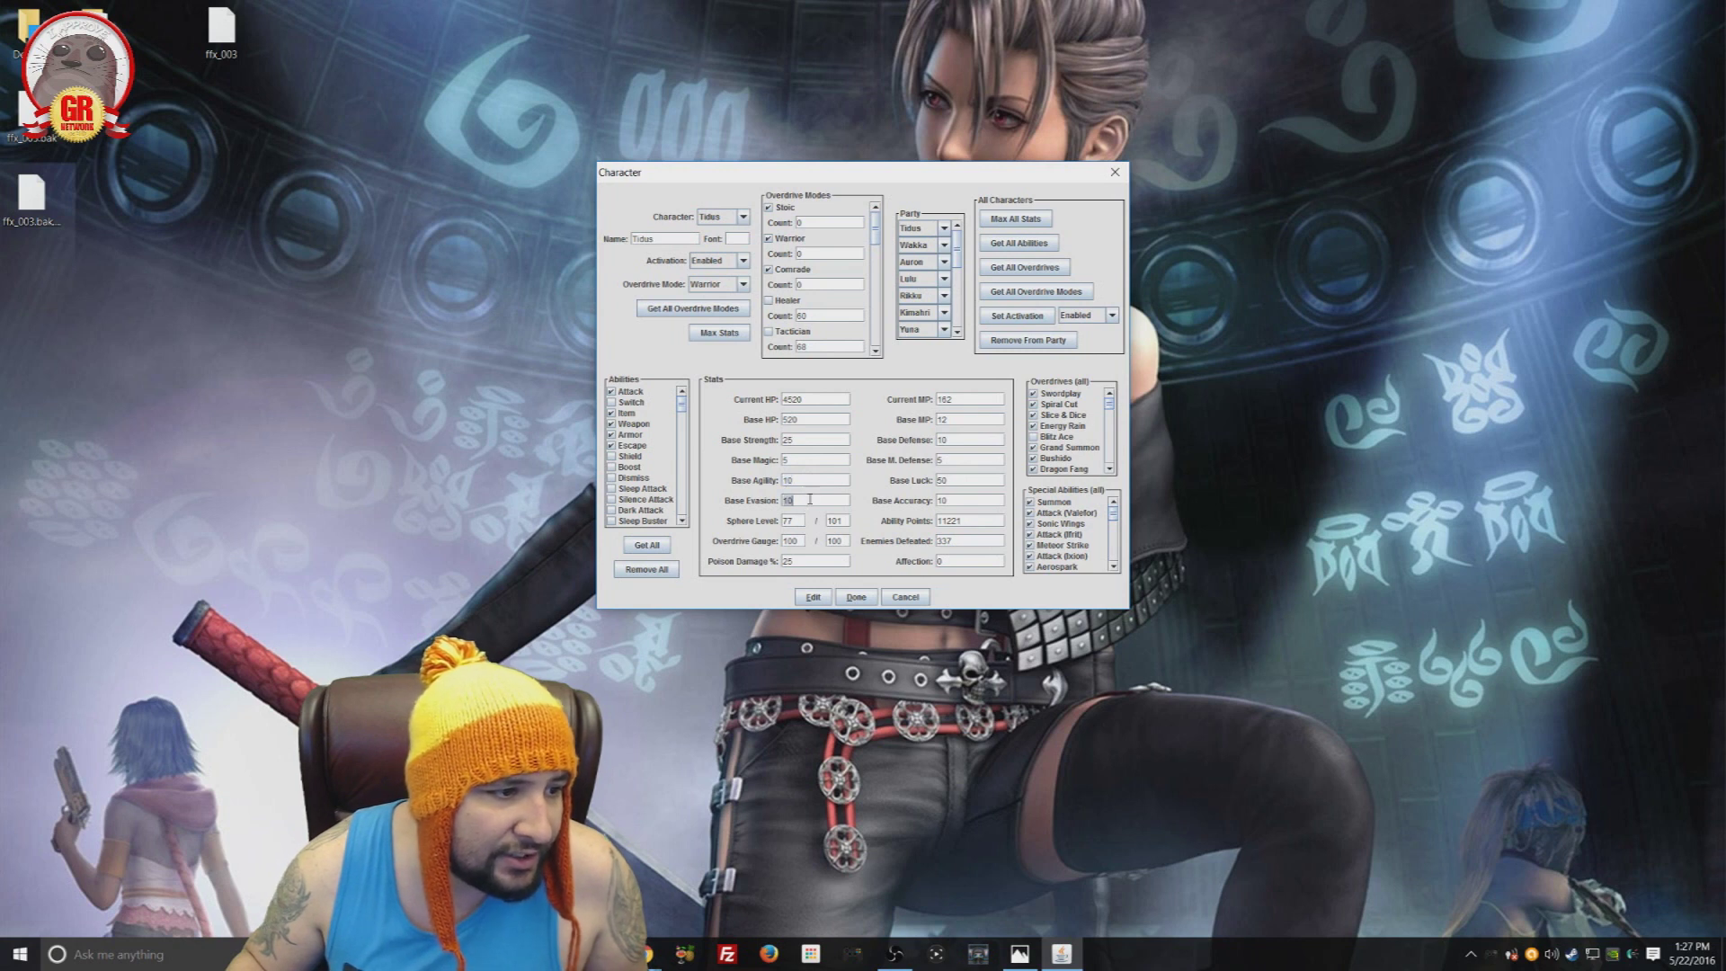
{"action": "left_click", "coordinate": [813, 562]}
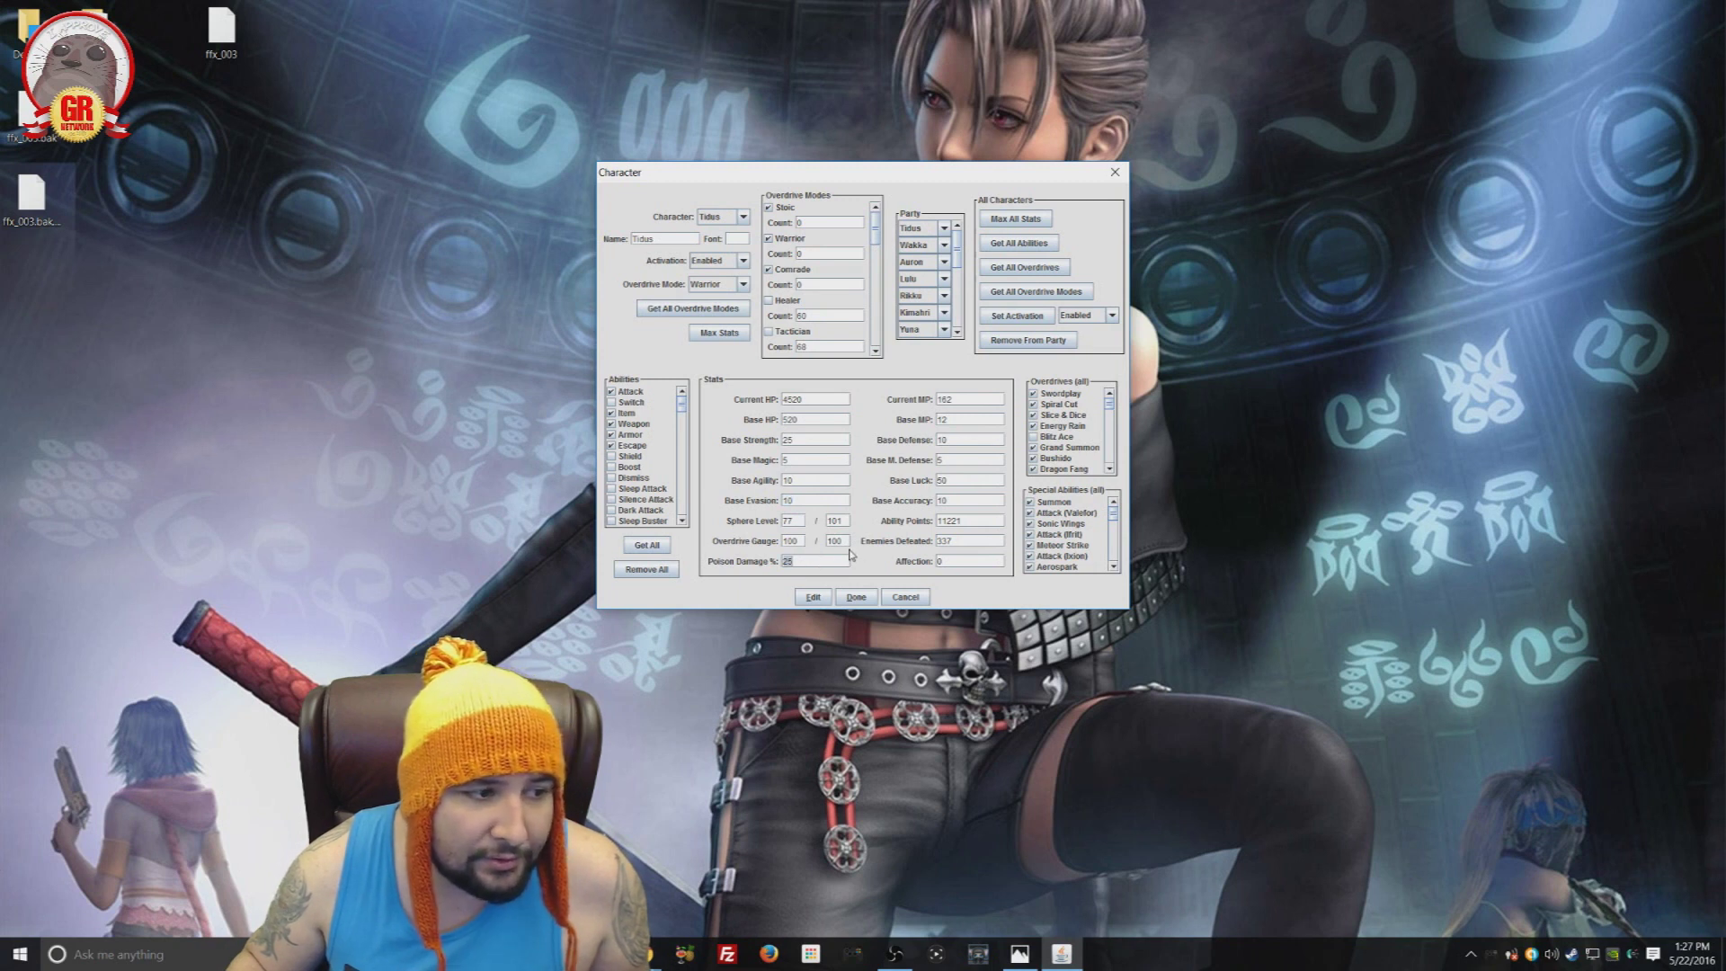
Step: Examine Tidus's current and base MP, defense, magic defense, luck, accuracy, ability points, enemies defeated and affection stats
{"action": "left_click", "coordinate": [975, 400]}
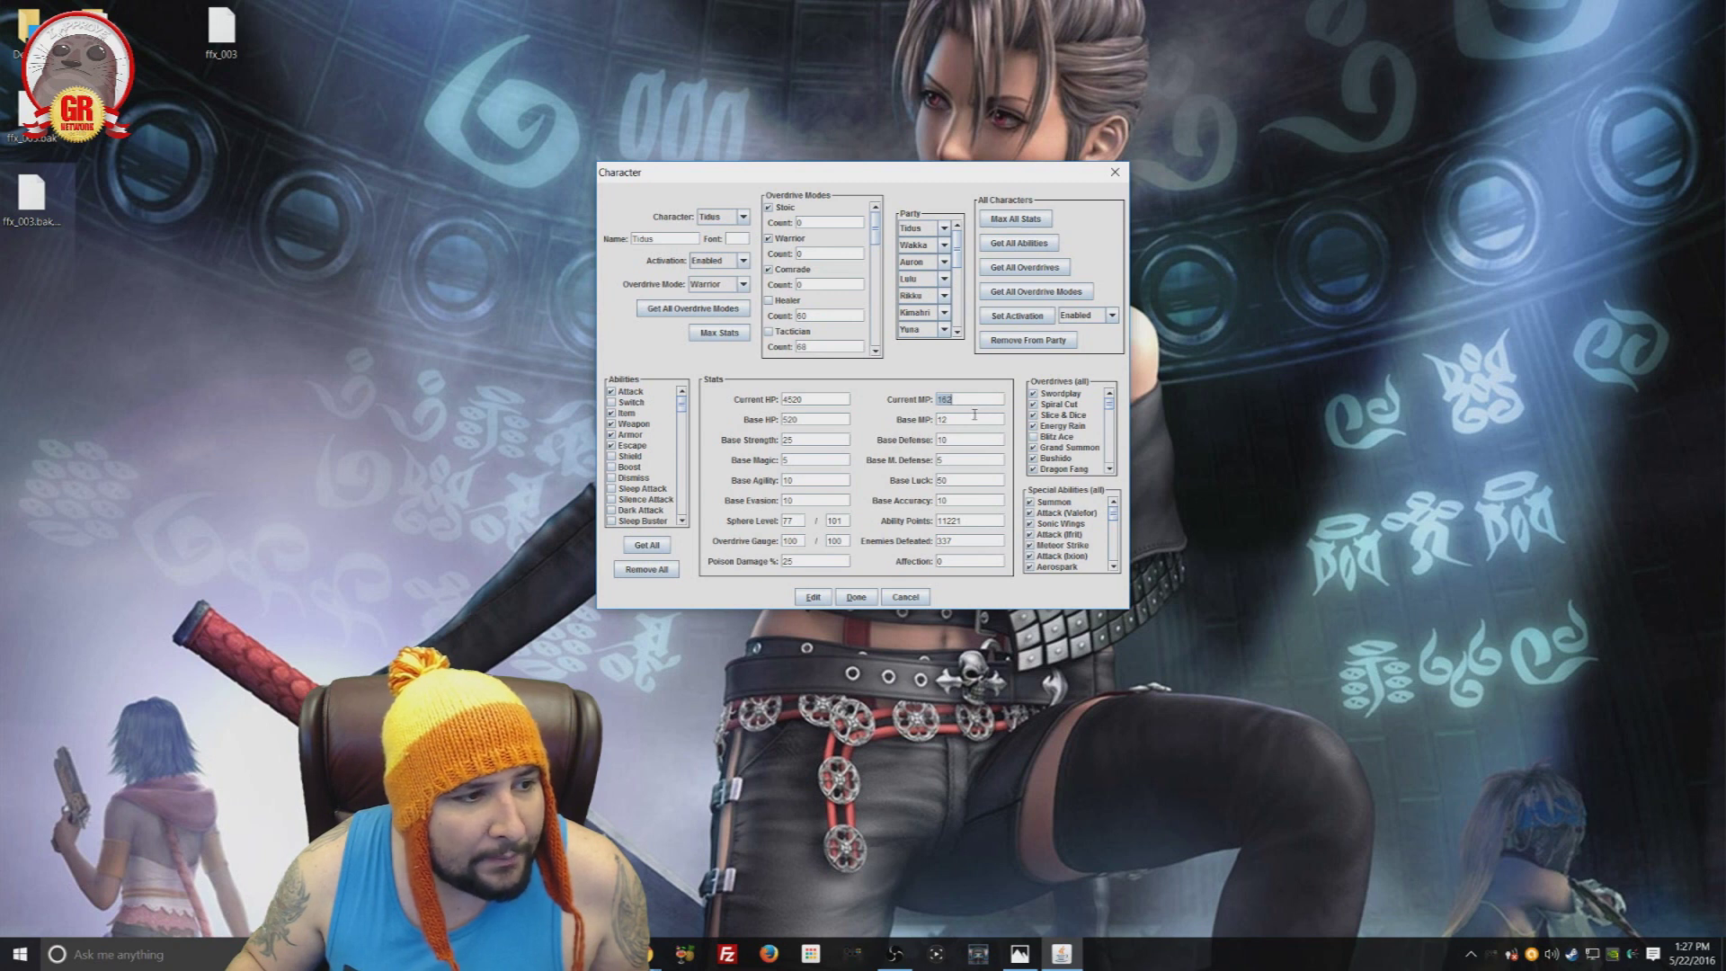
{"action": "left_click", "coordinate": [960, 423]}
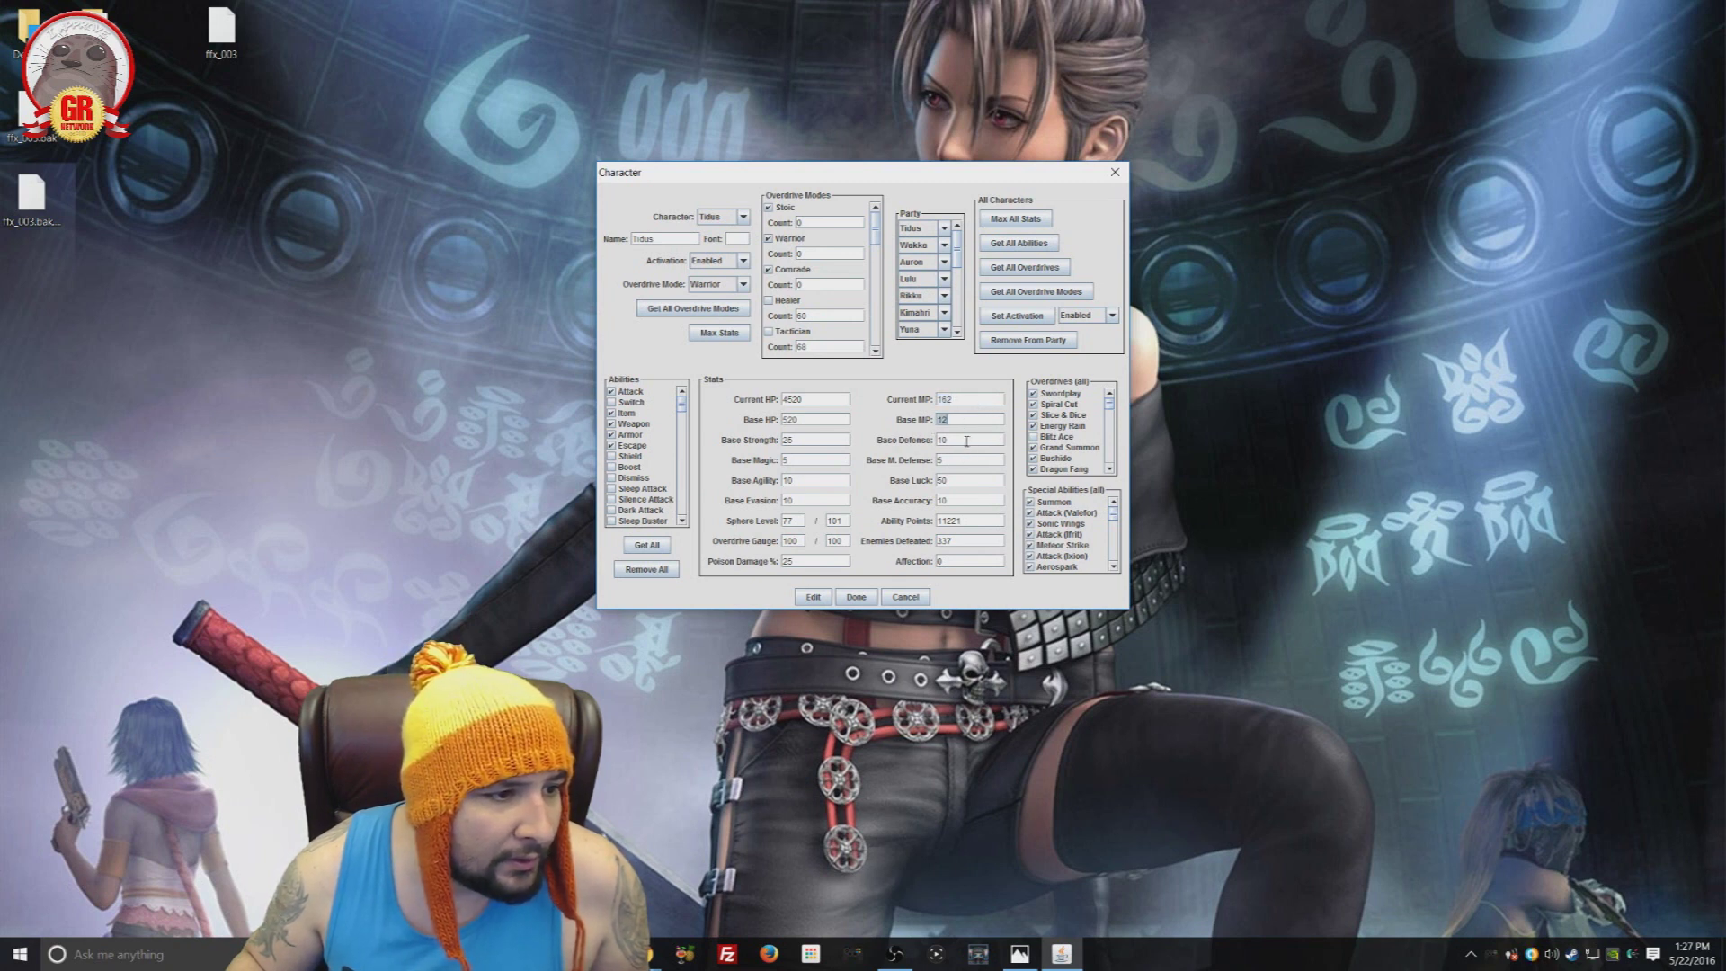
{"action": "left_click", "coordinate": [966, 440]}
{"action": "left_click", "coordinate": [960, 463]}
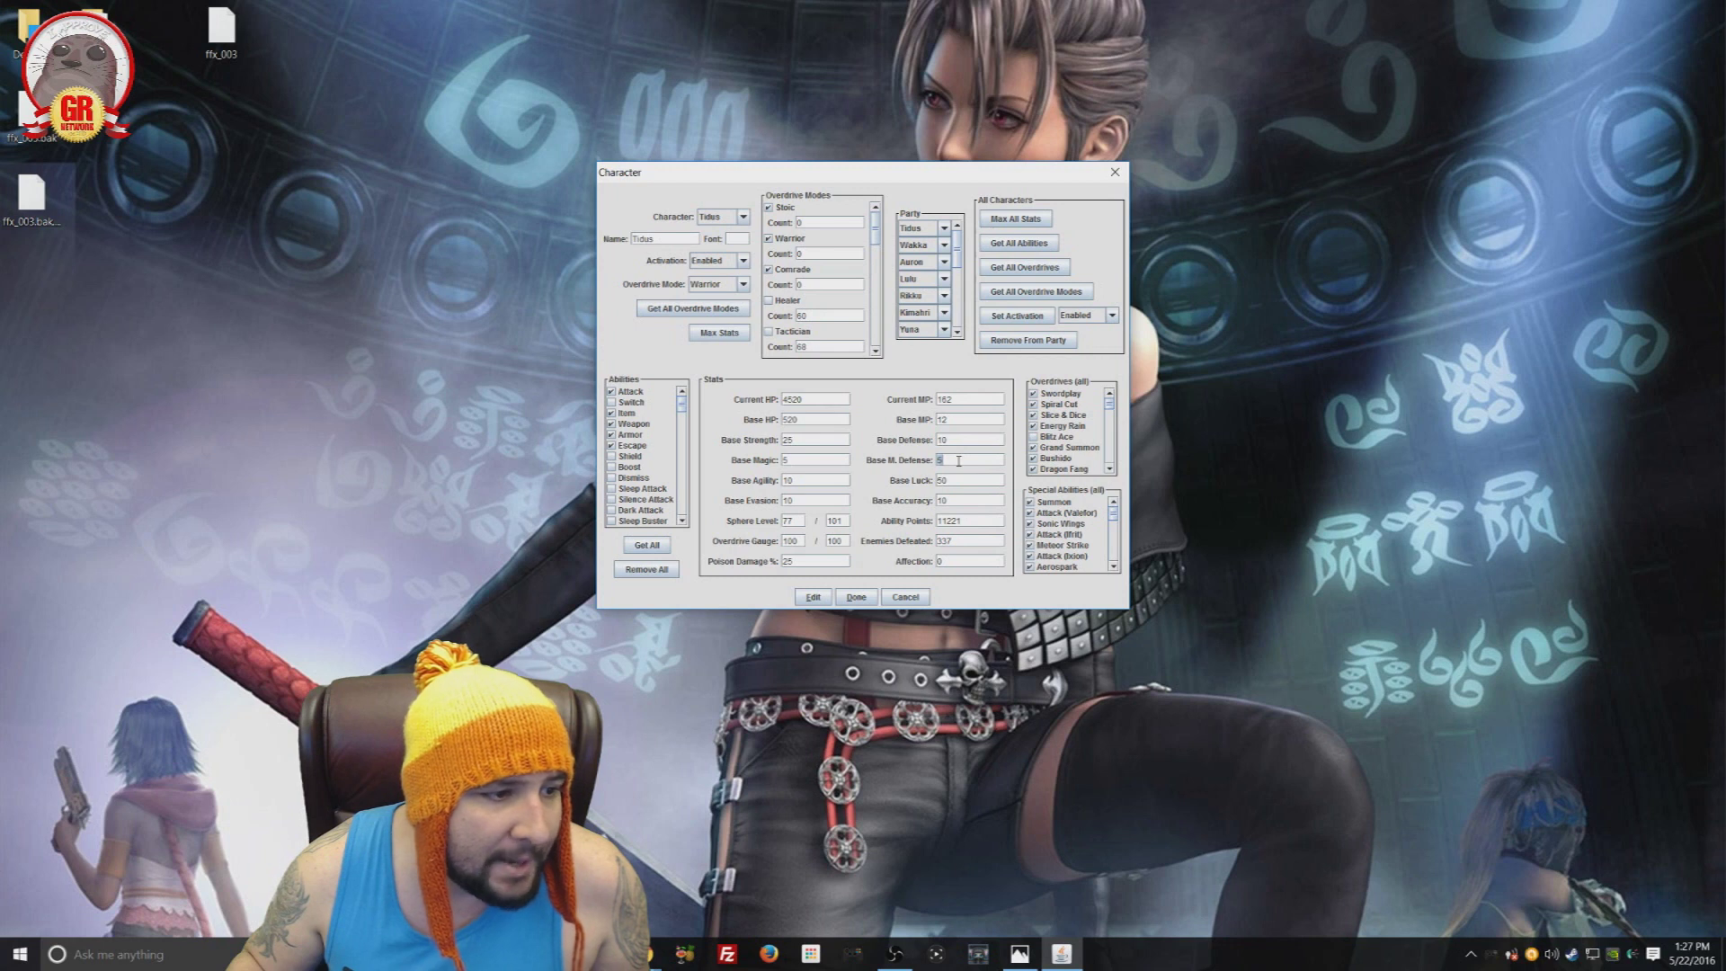
{"action": "left_click", "coordinate": [963, 479]}
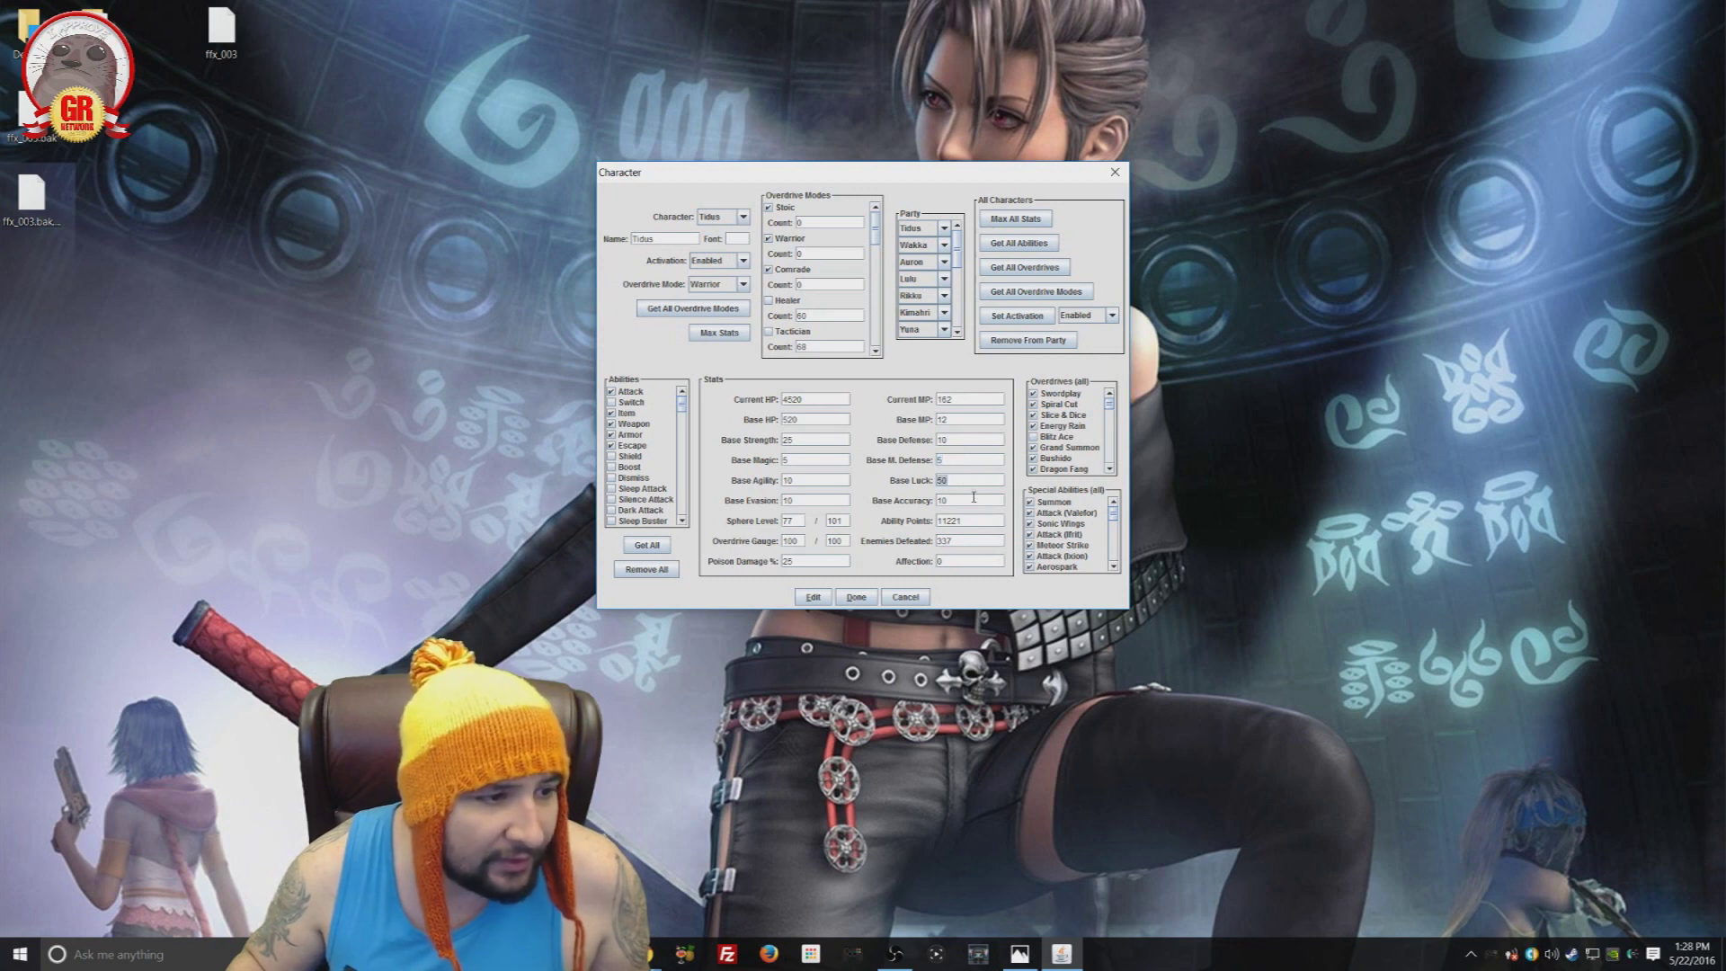
{"action": "left_click", "coordinate": [971, 500]}
{"action": "left_click", "coordinate": [985, 521]}
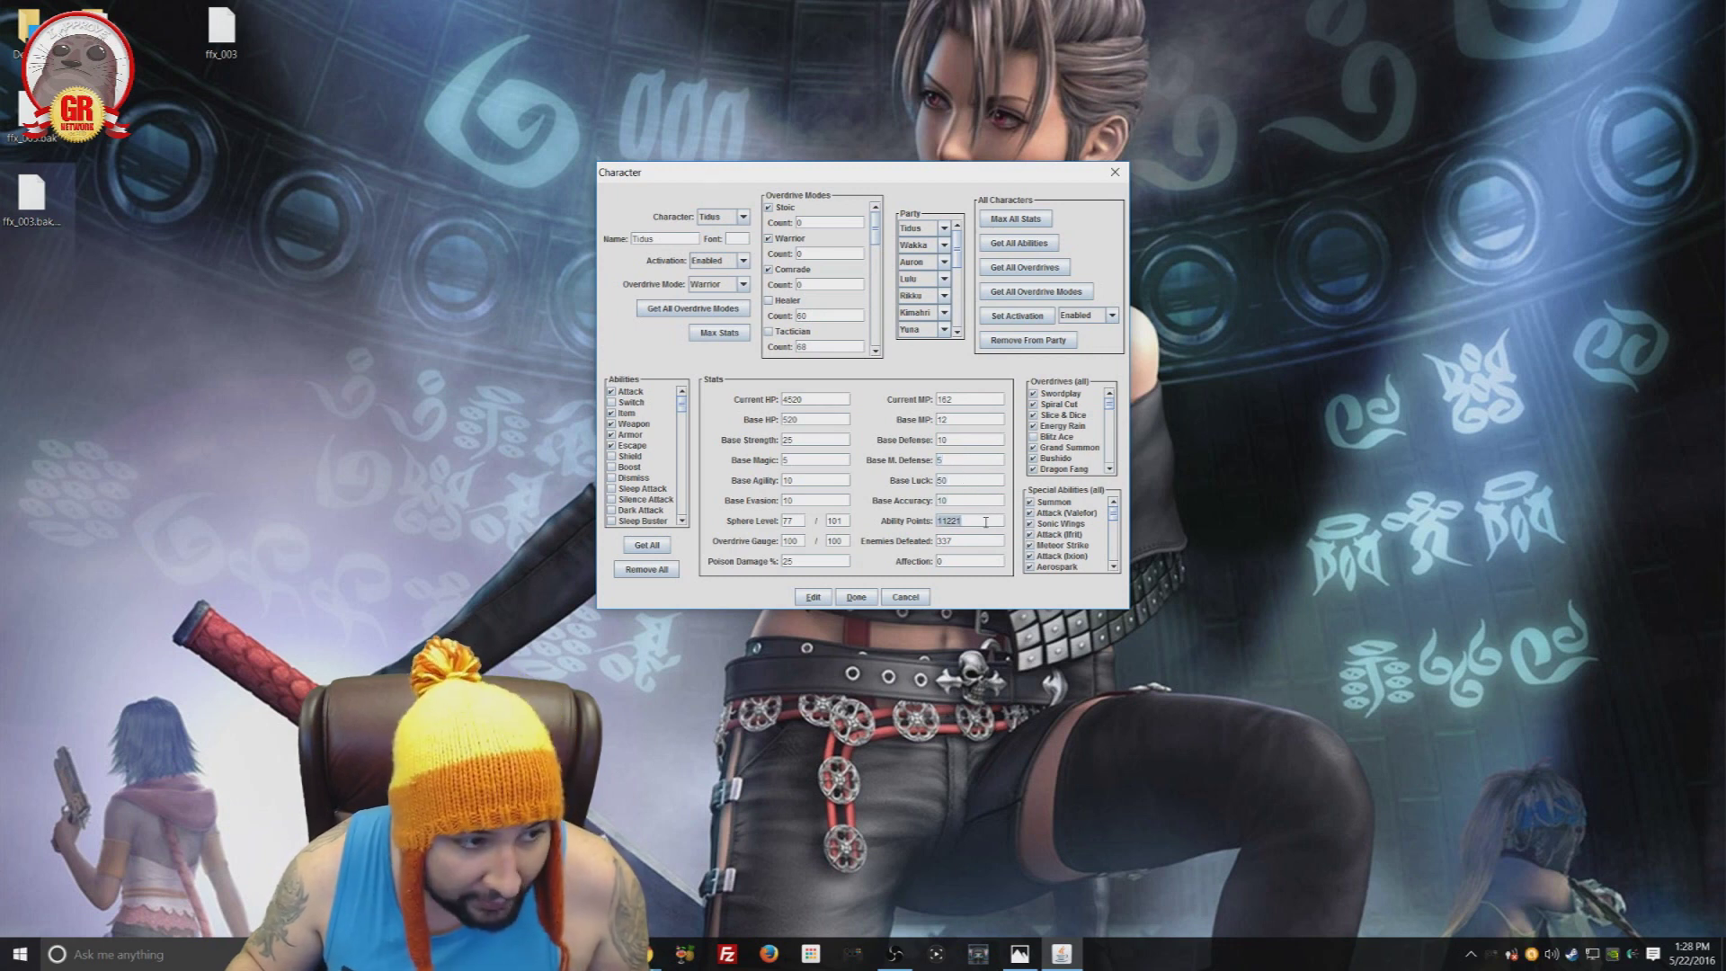
{"action": "left_click", "coordinate": [961, 542]}
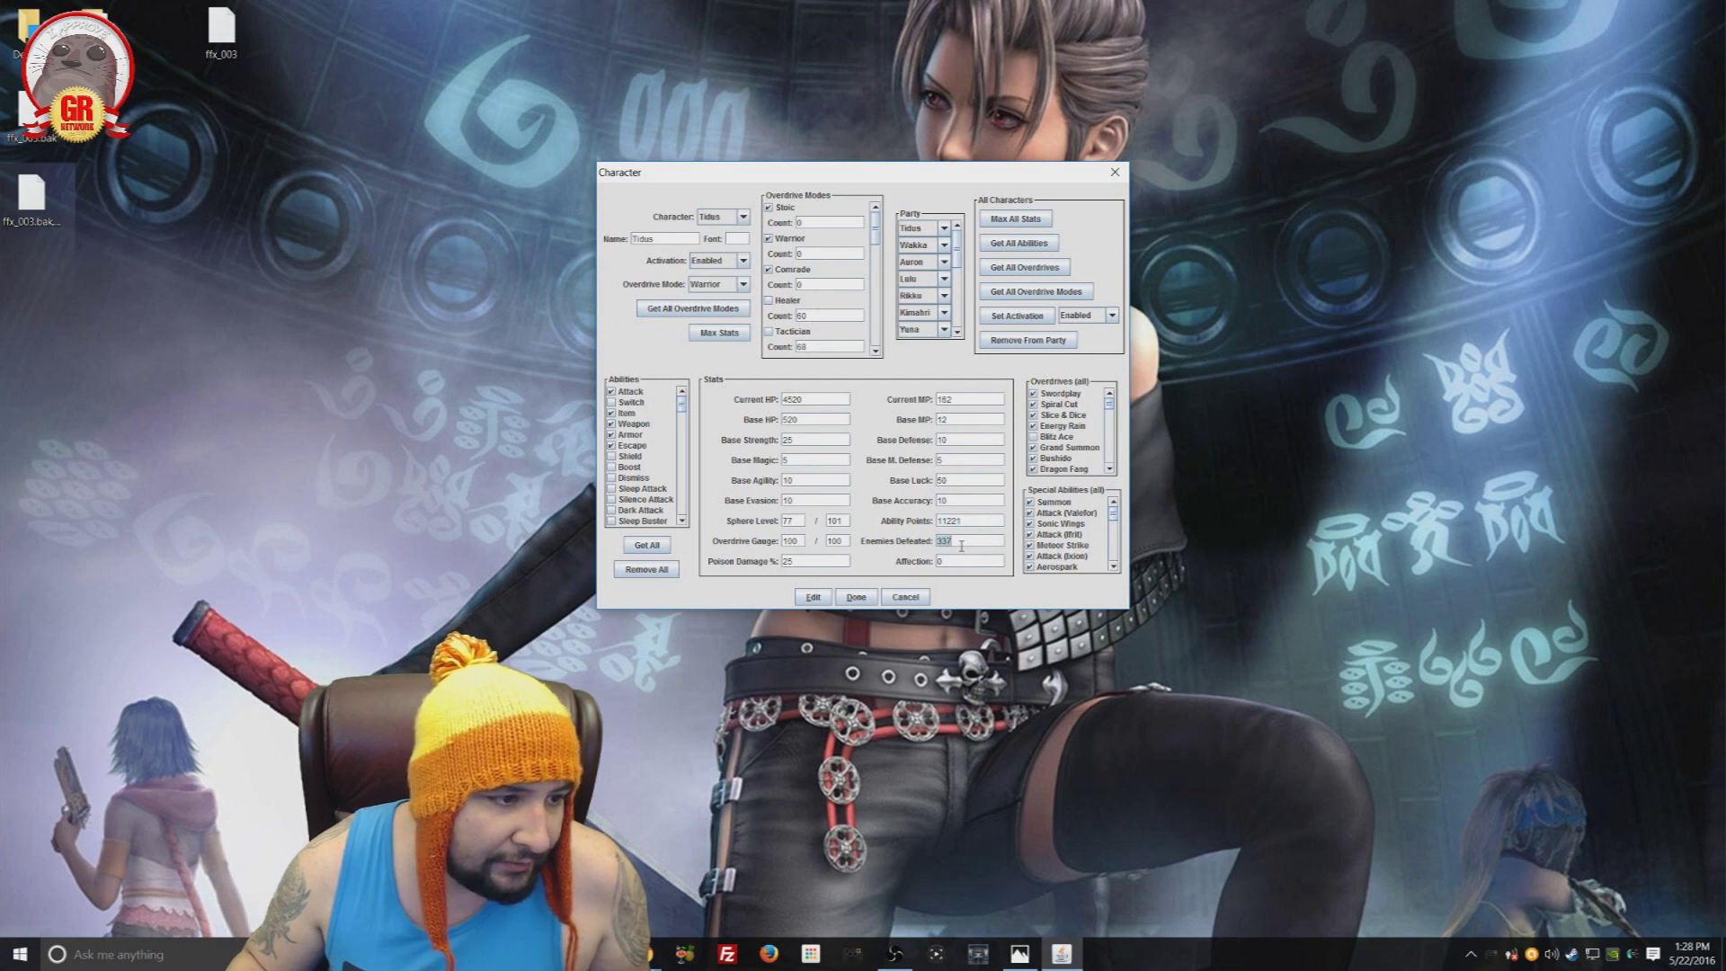
{"action": "left_click", "coordinate": [968, 558]}
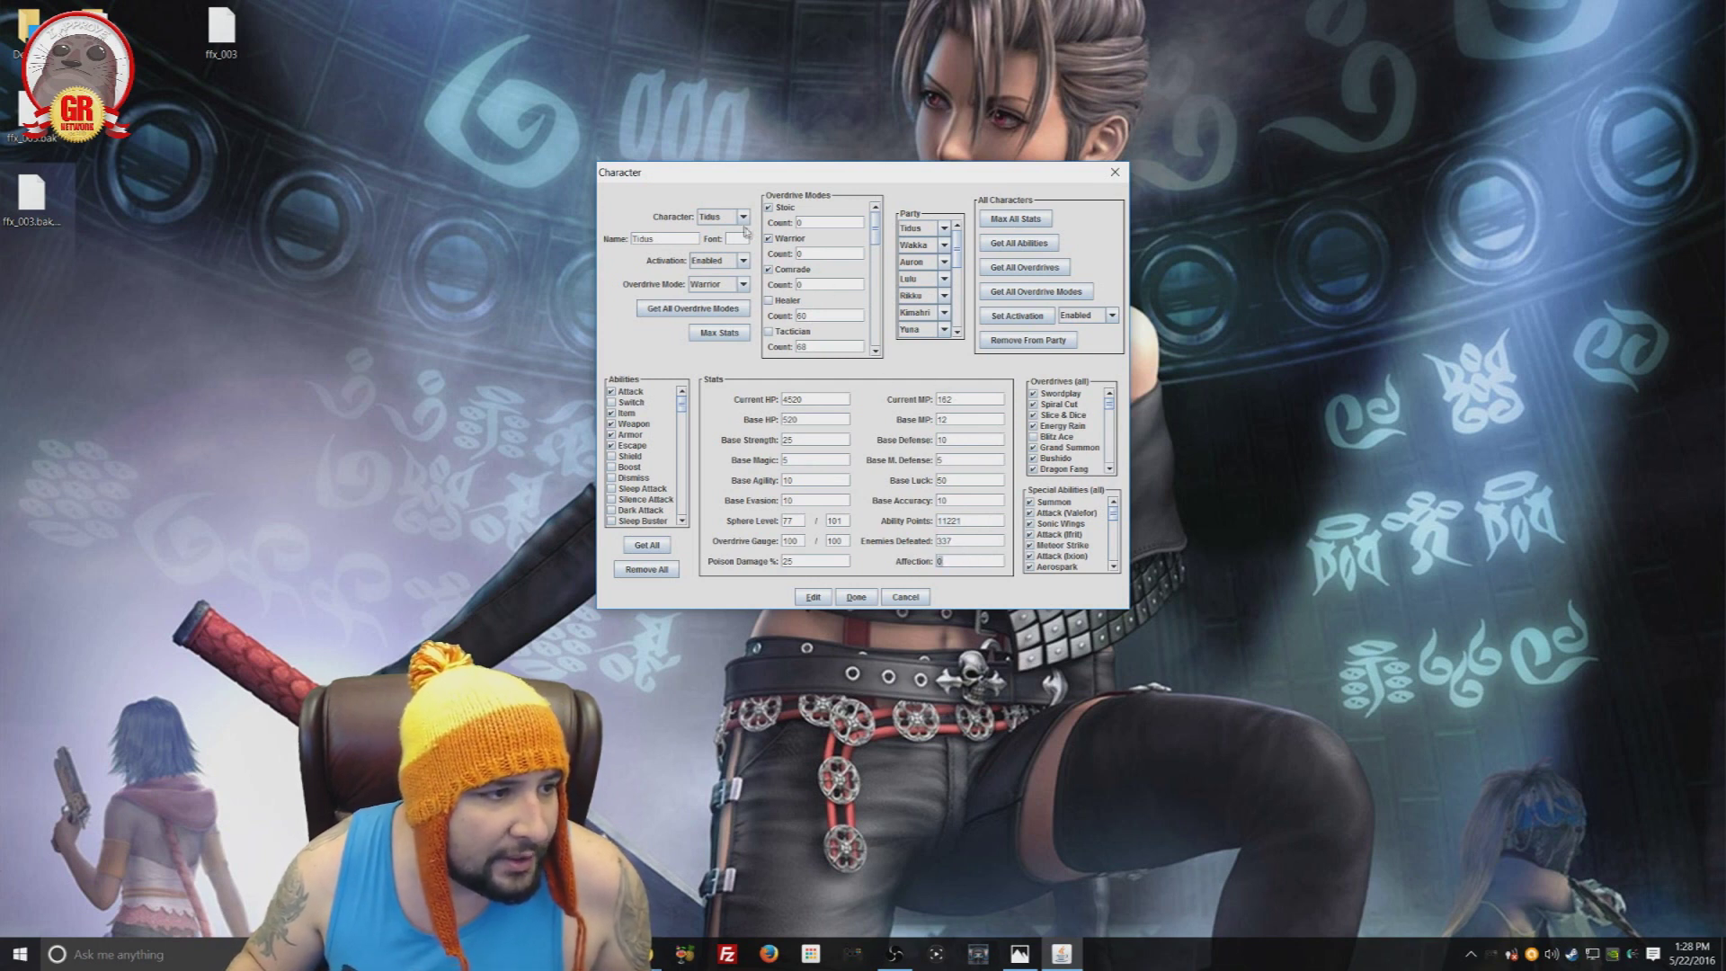
Step: Look through the available characters and display Seymour's data
{"action": "left_click", "coordinate": [731, 219]}
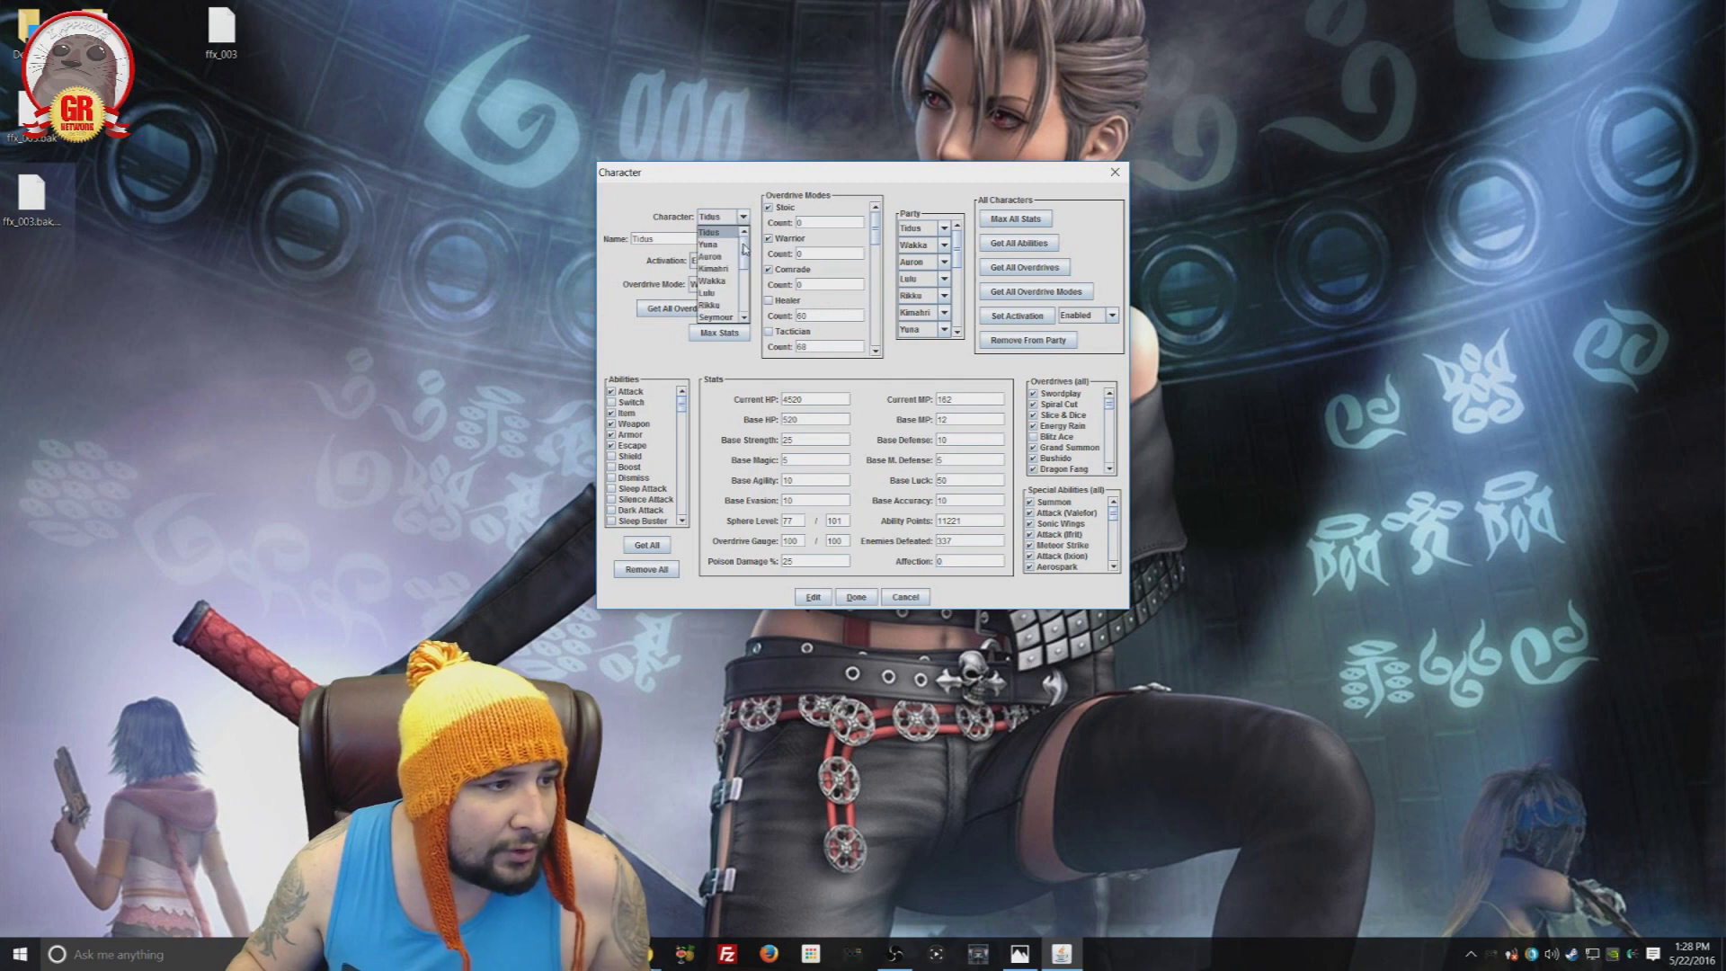
{"action": "left_click_drag", "start_coordinate": [743, 247], "coordinate": [744, 271]}
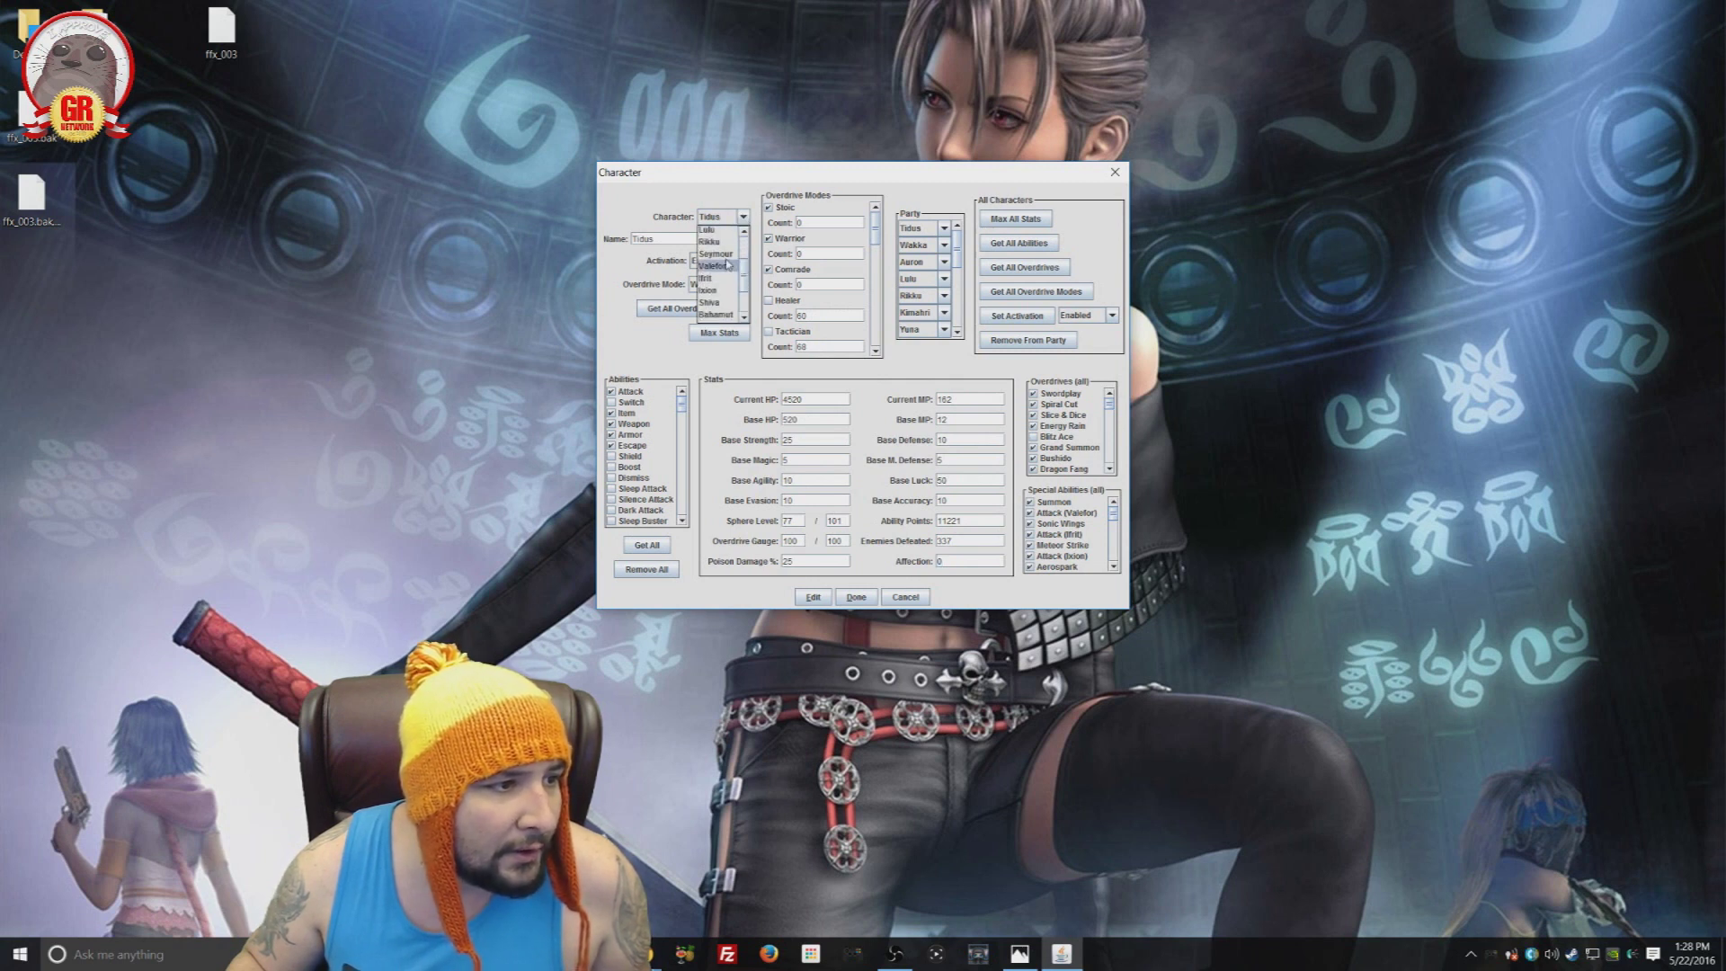
{"action": "left_click", "coordinate": [723, 255]}
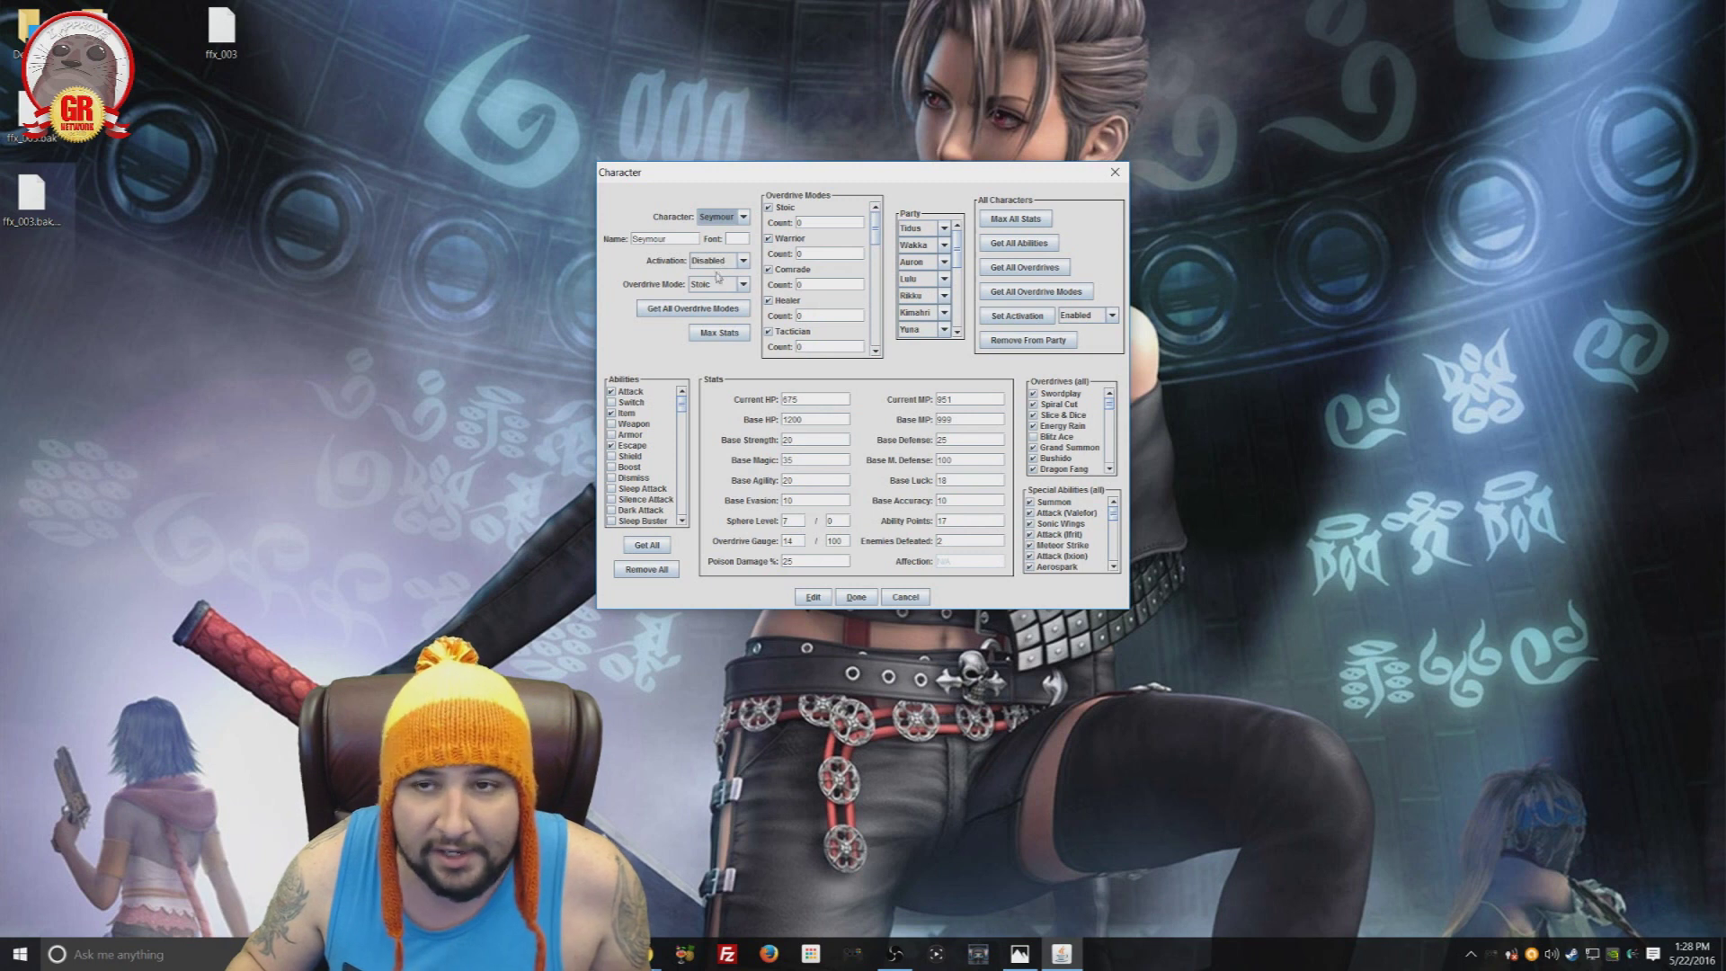
Step: Display the data of the aeon Bahamut and examine its base stats
{"action": "left_click", "coordinate": [743, 216]}
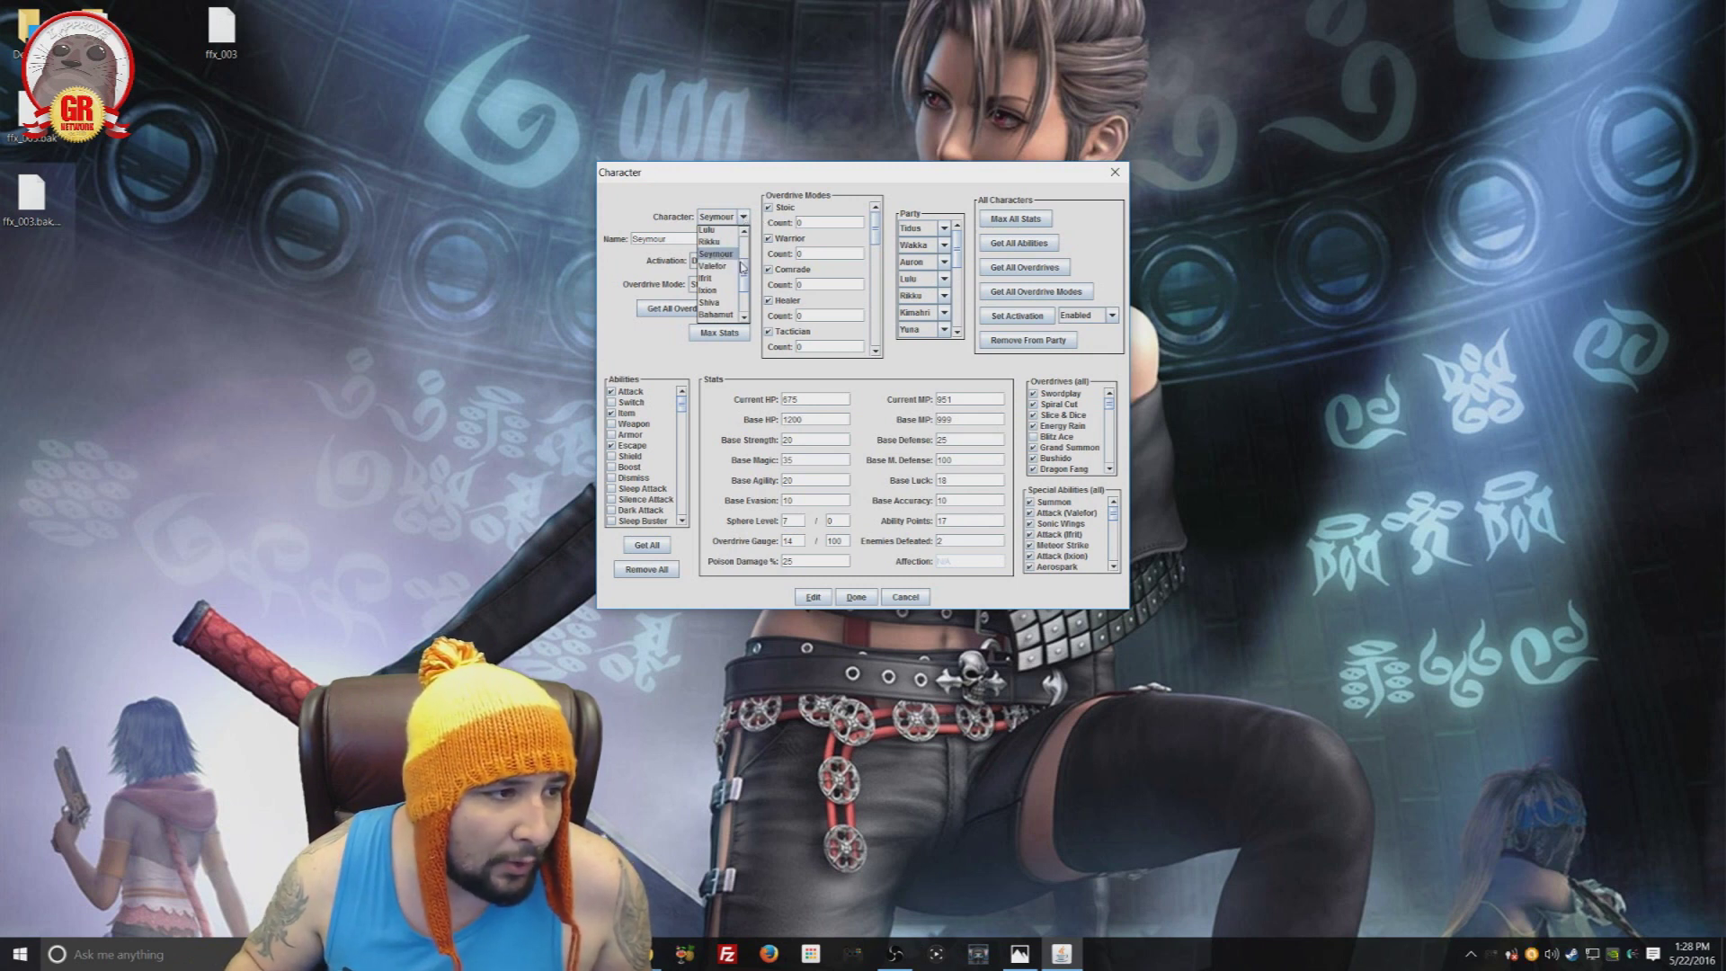
{"action": "mouse_move", "coordinate": [744, 274]}
{"action": "left_mouse_down"}
{"action": "mouse_move", "coordinate": [747, 301]}
{"action": "mouse_move", "coordinate": [748, 273]}
{"action": "left_mouse_up"}
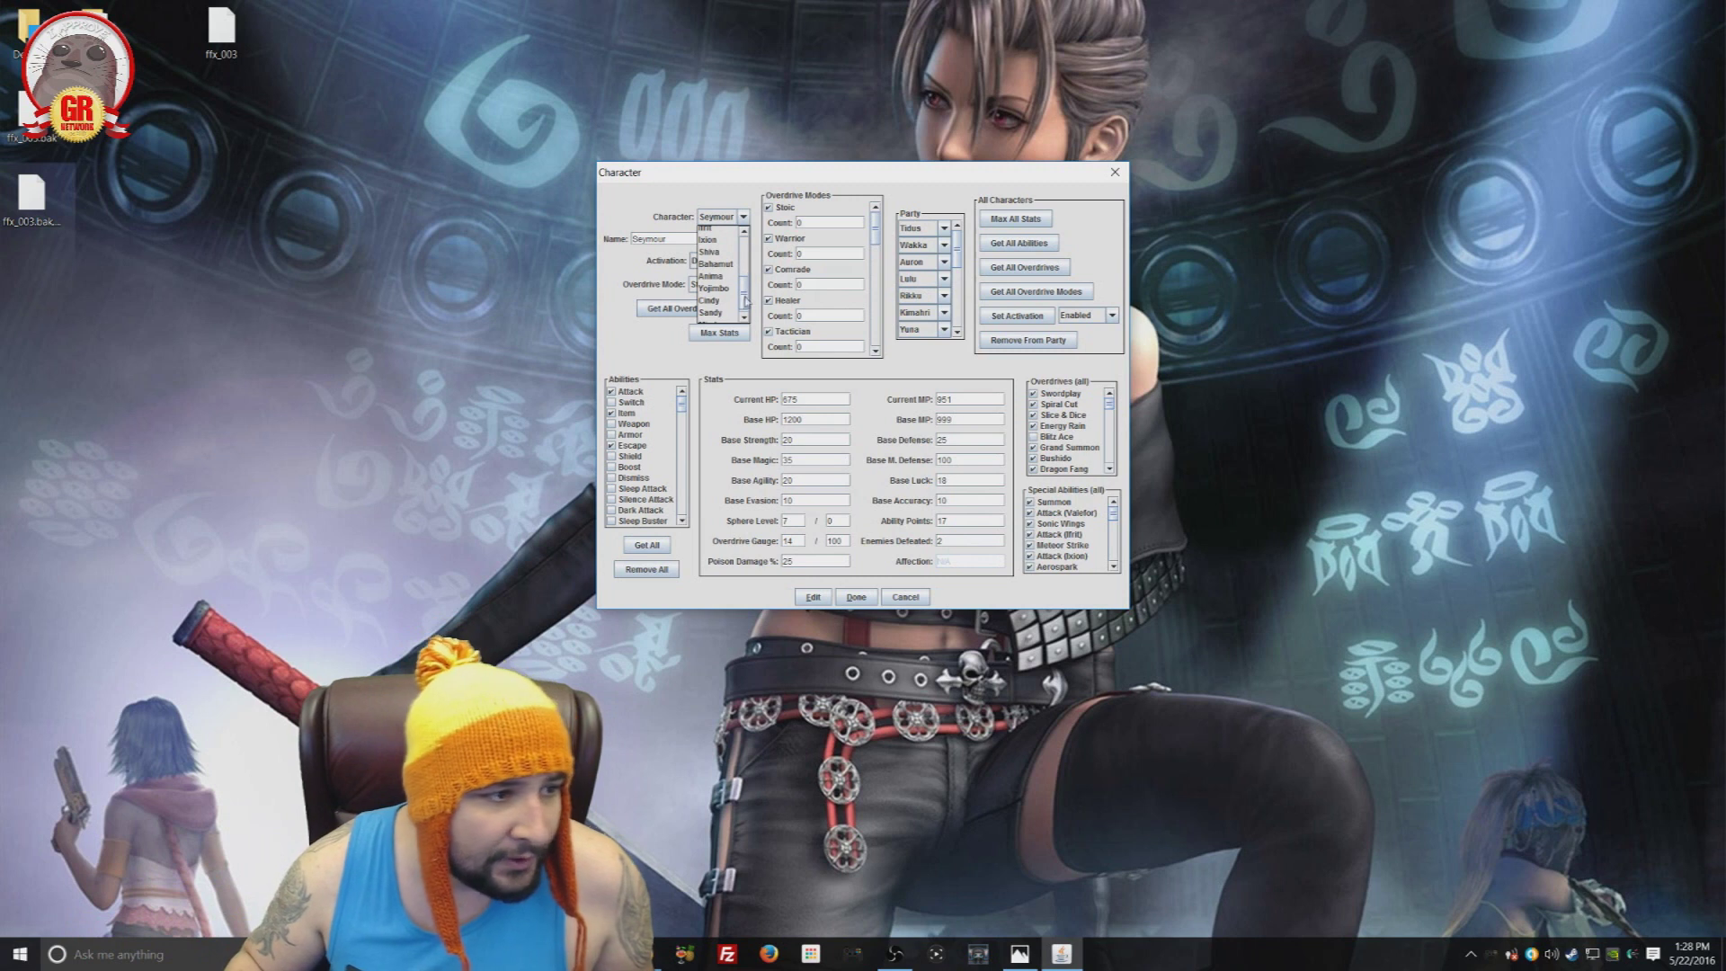
{"action": "left_click_drag", "start_coordinate": [745, 299], "coordinate": [742, 297]}
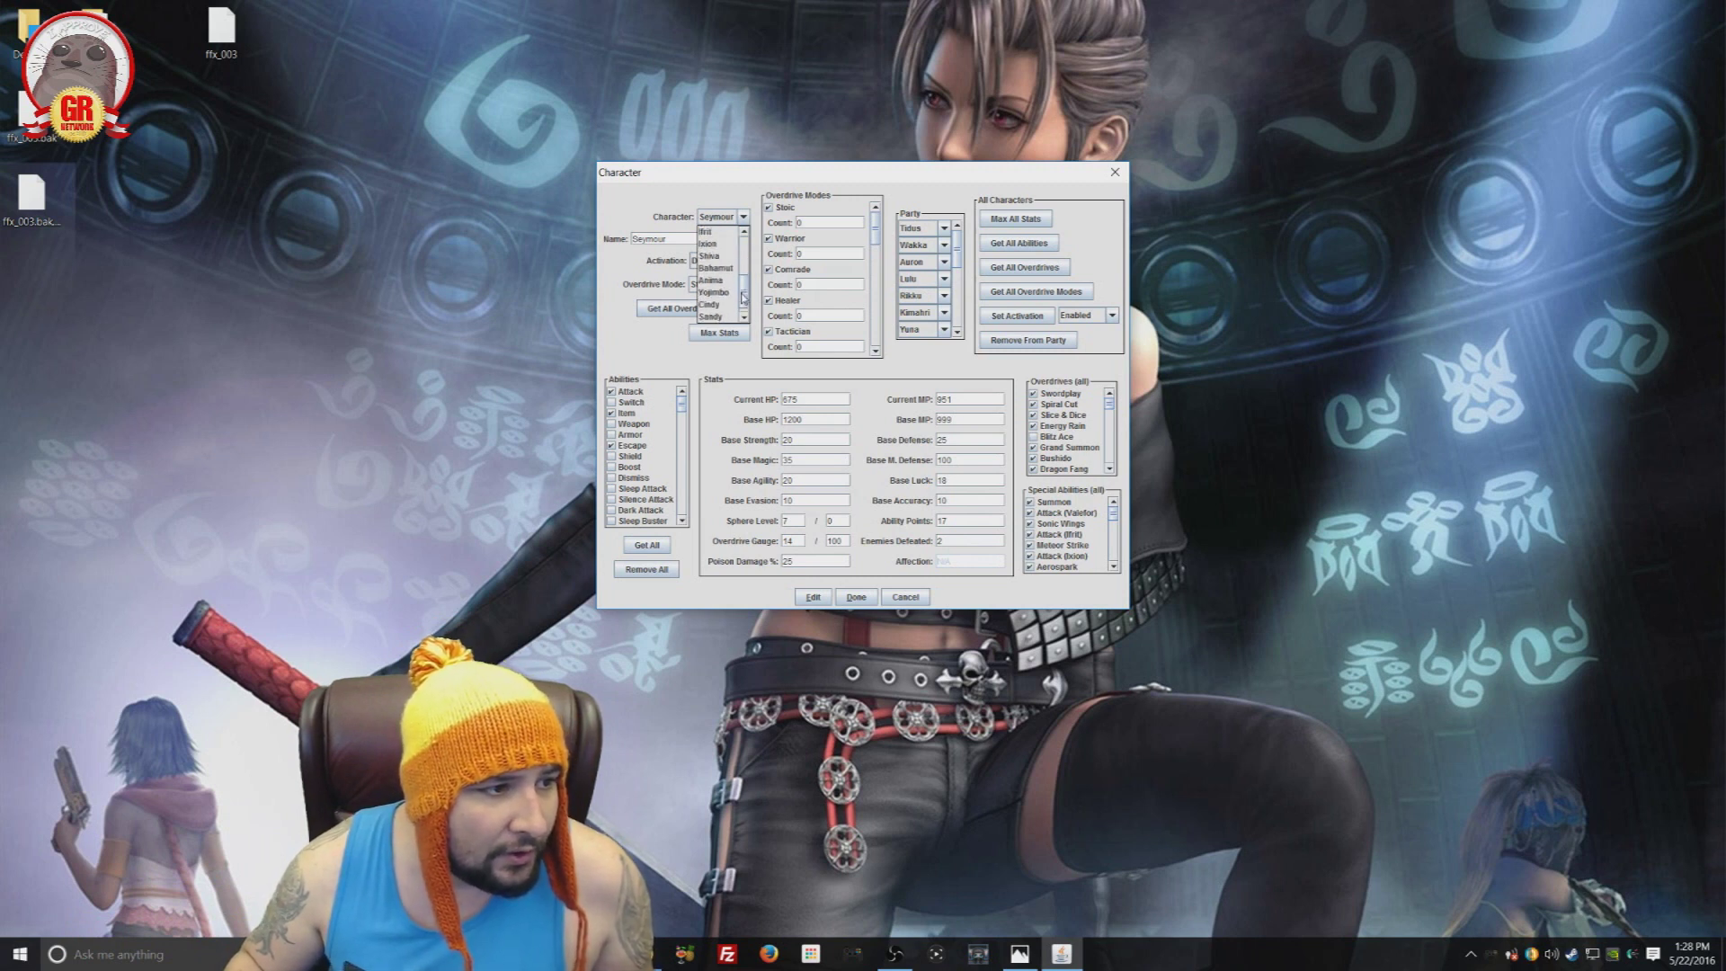
{"action": "left_click", "coordinate": [713, 270]}
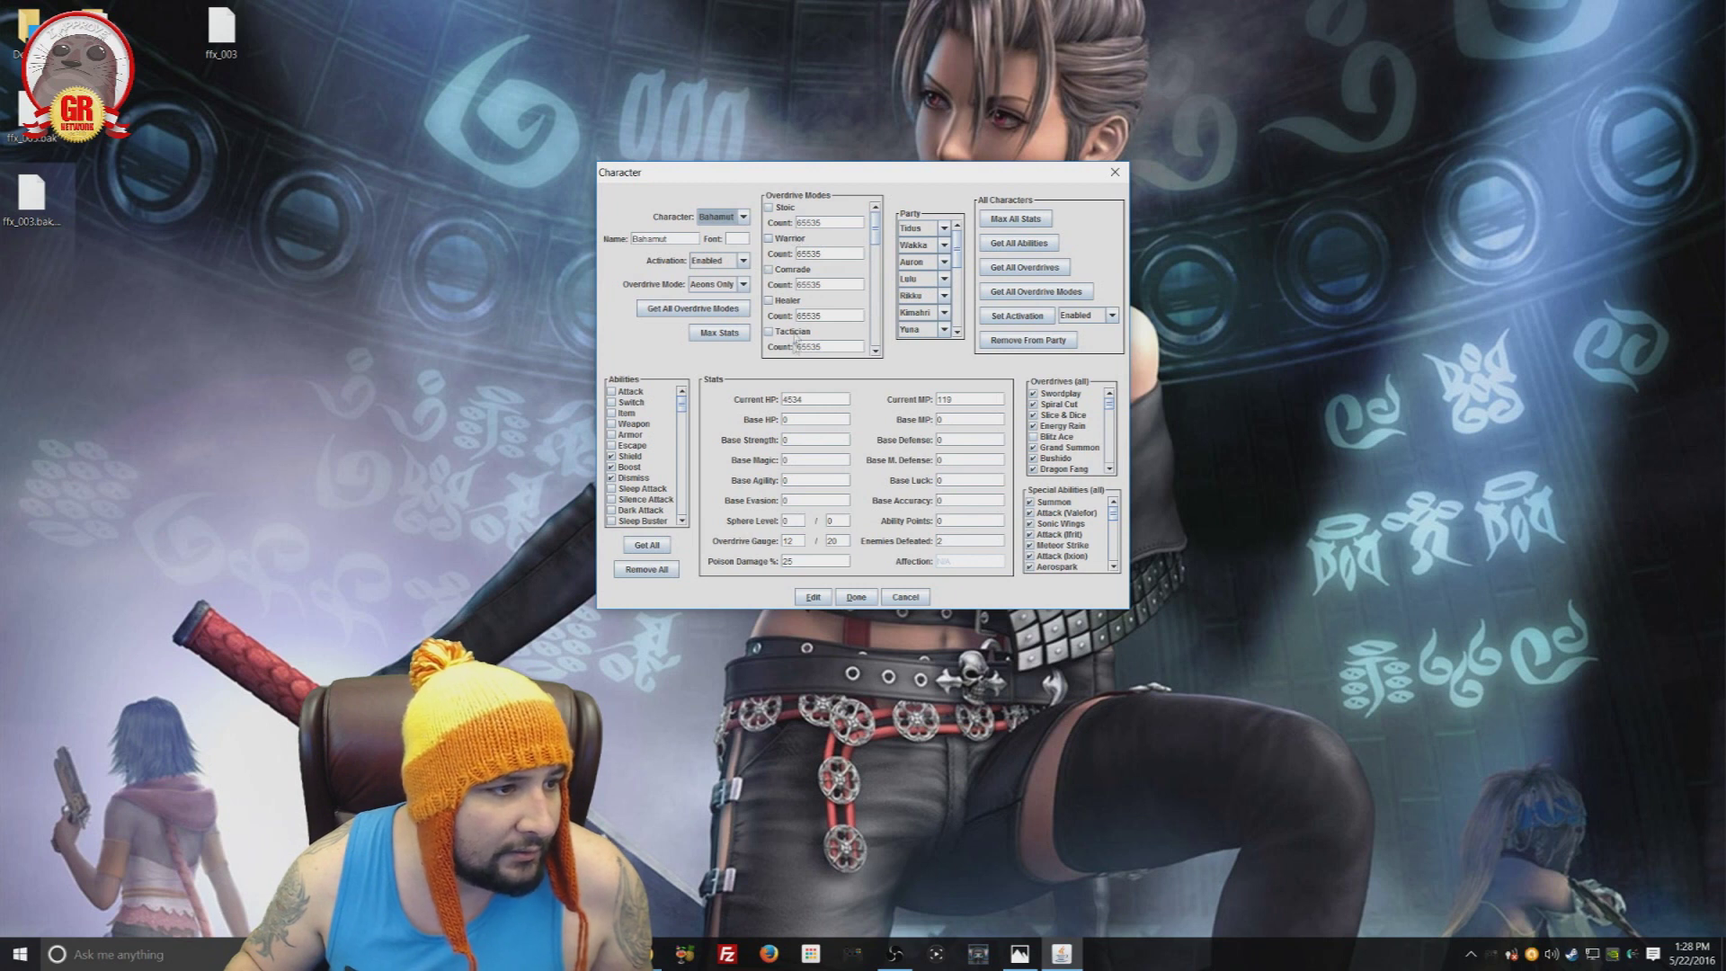
{"action": "left_click", "coordinate": [813, 419]}
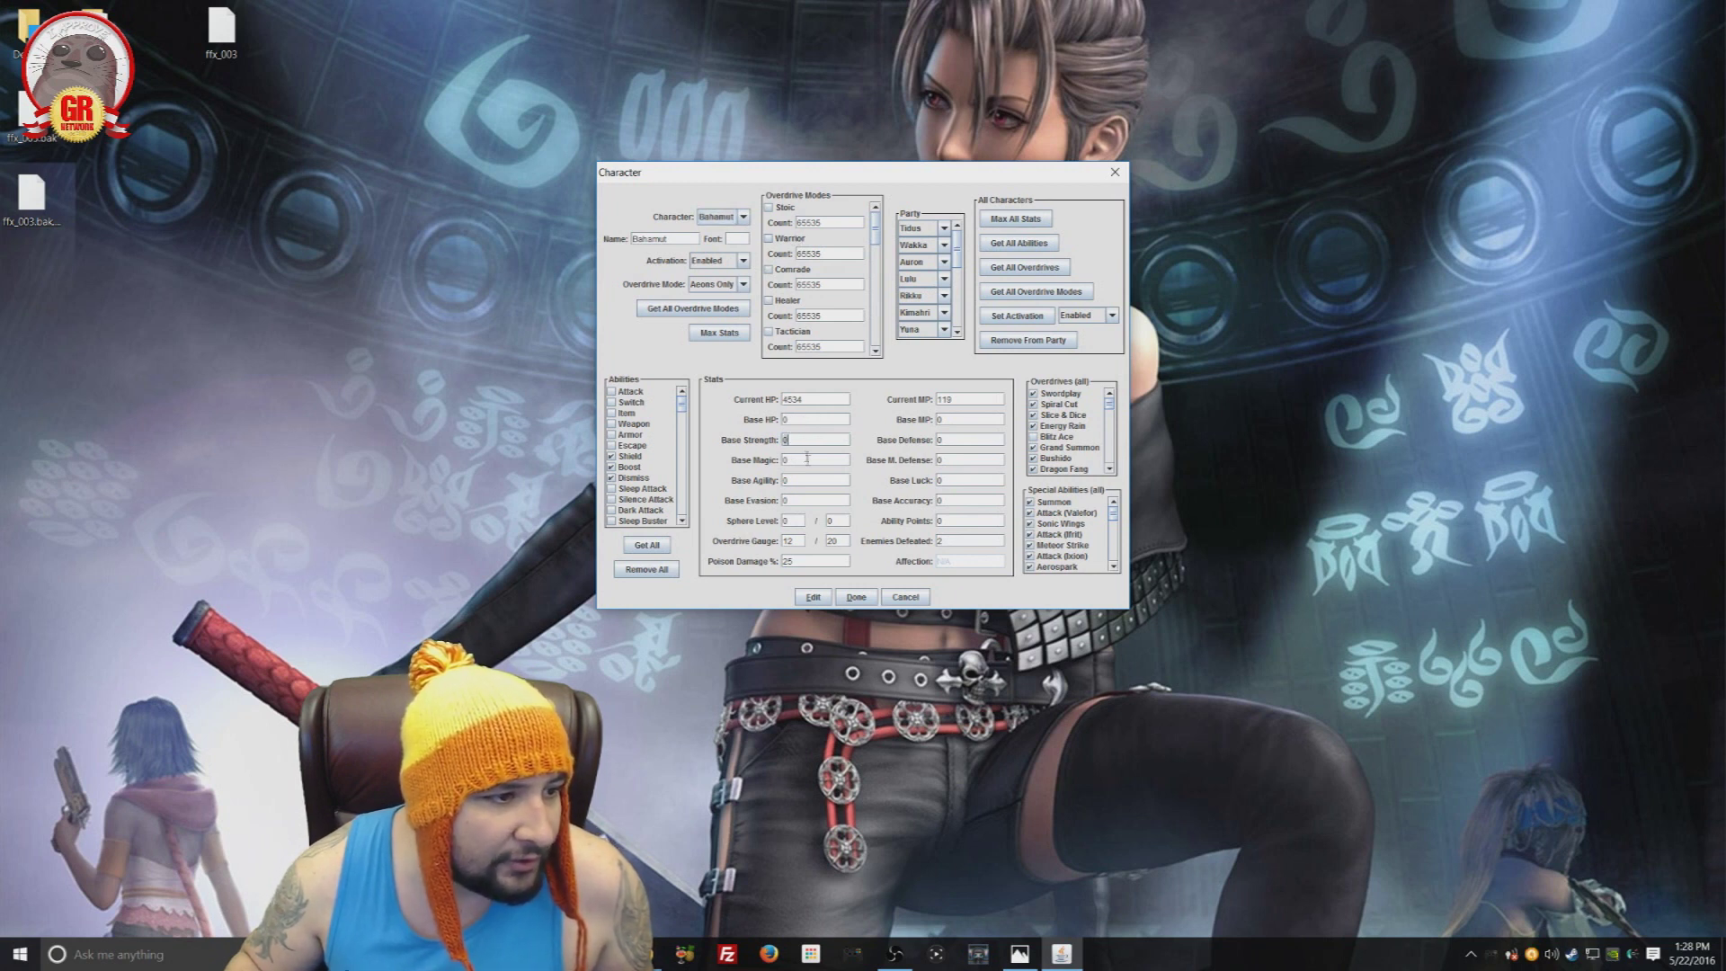
{"action": "left_click", "coordinate": [807, 458]}
{"action": "left_click", "coordinate": [817, 480]}
{"action": "left_click", "coordinate": [820, 500]}
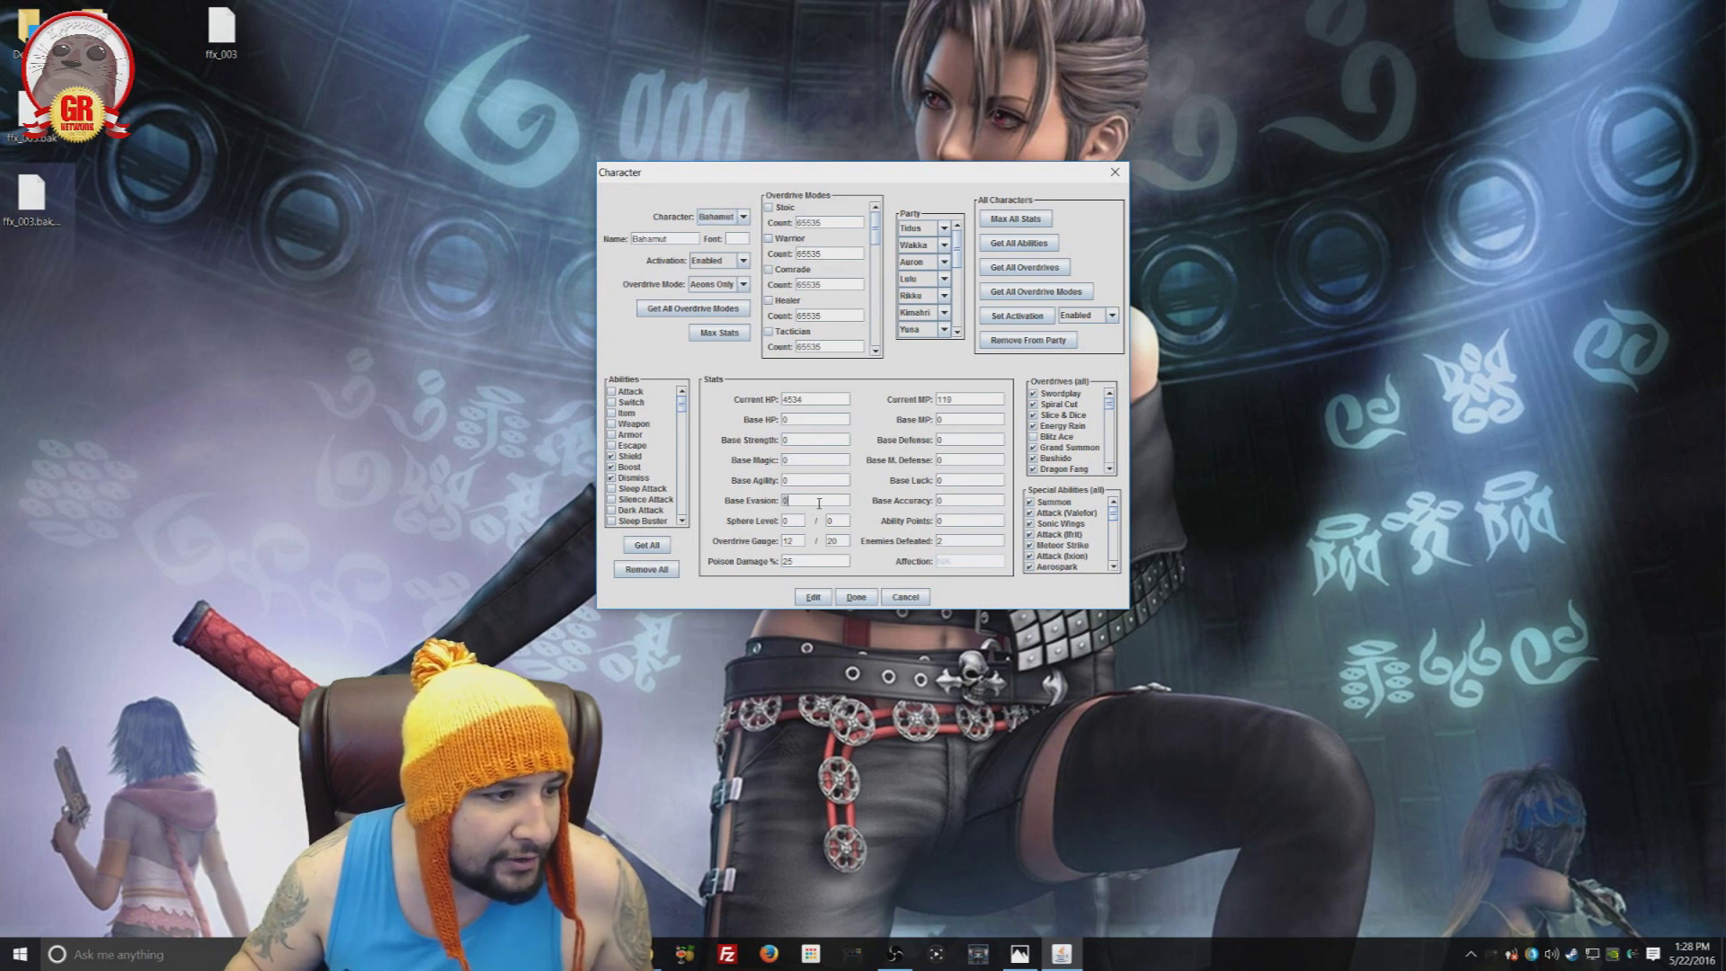
{"action": "left_click", "coordinate": [960, 479]}
{"action": "left_click", "coordinate": [962, 459]}
{"action": "left_click", "coordinate": [964, 438]}
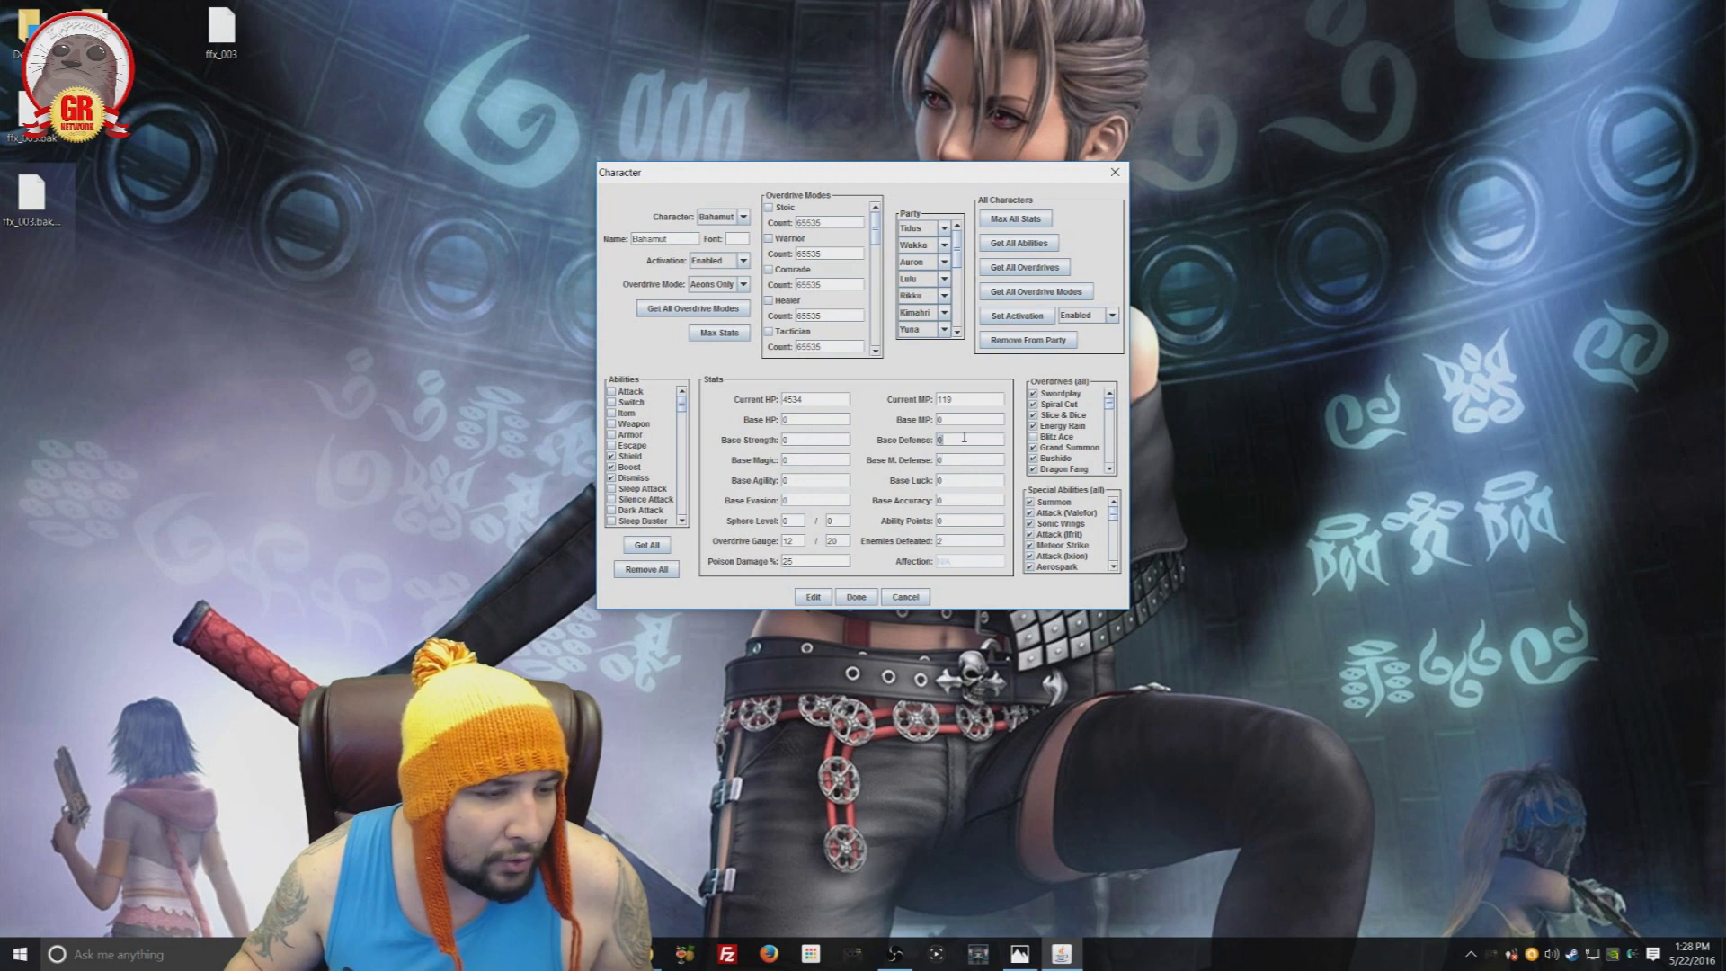
Step: Look over the character list and Bahamut's abilities, and finish with the Character editor
{"action": "left_click", "coordinate": [742, 217]}
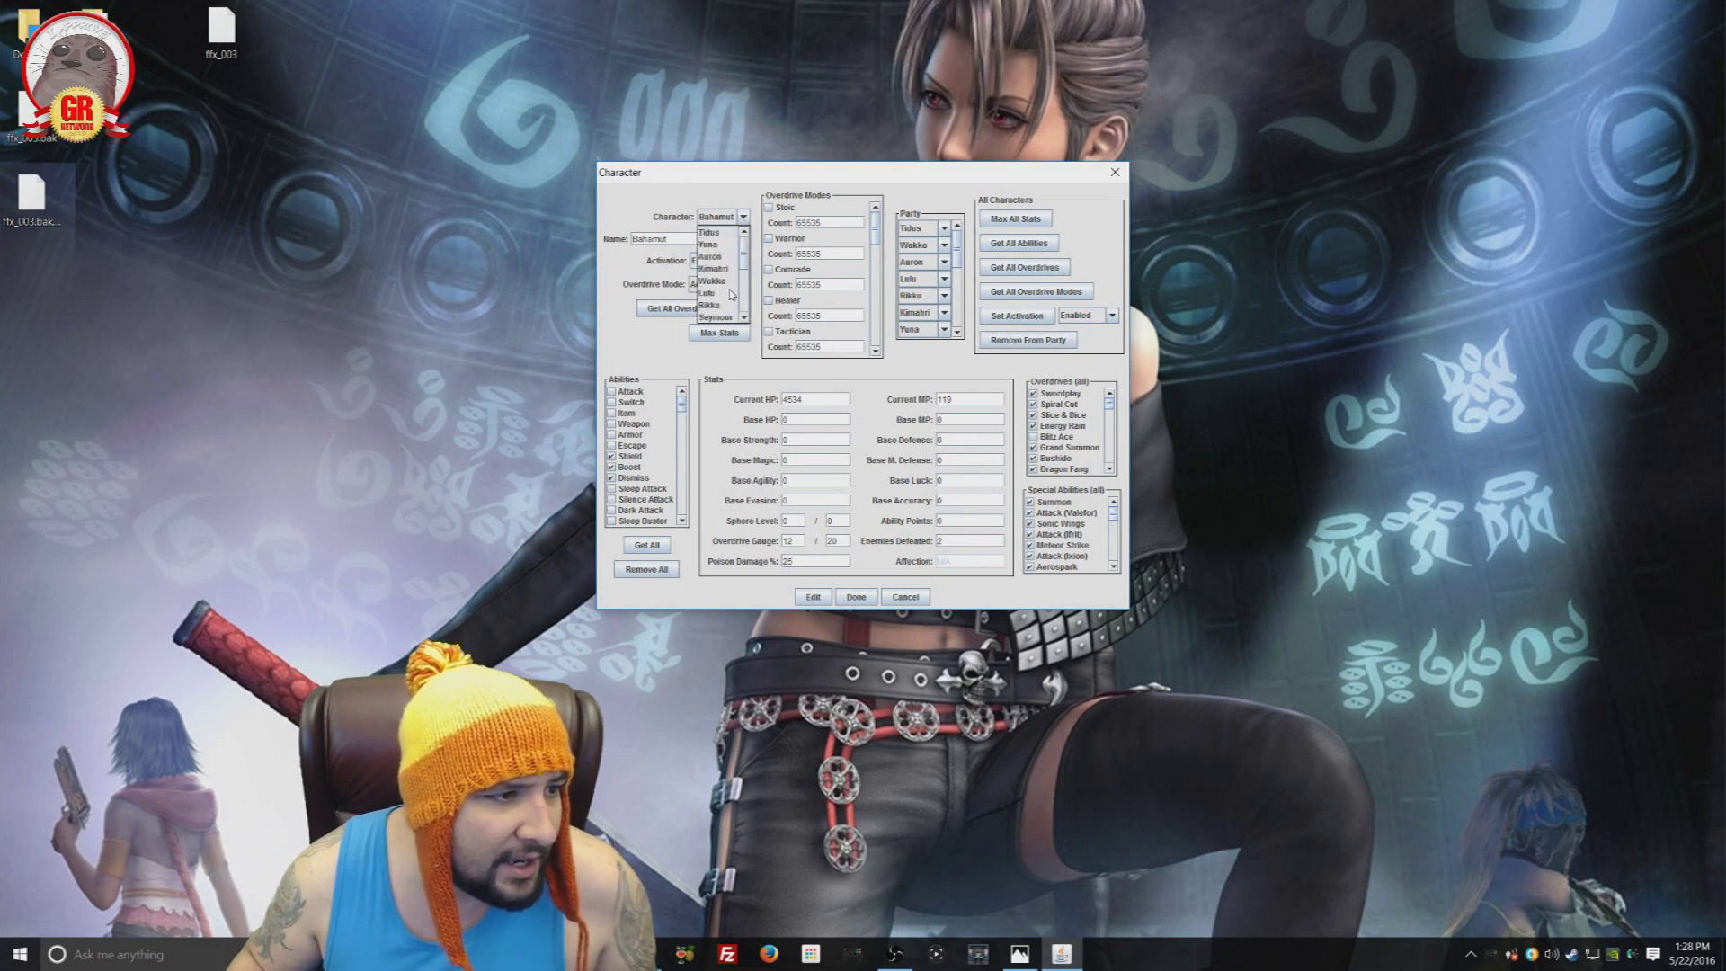
{"action": "left_click", "coordinate": [634, 356]}
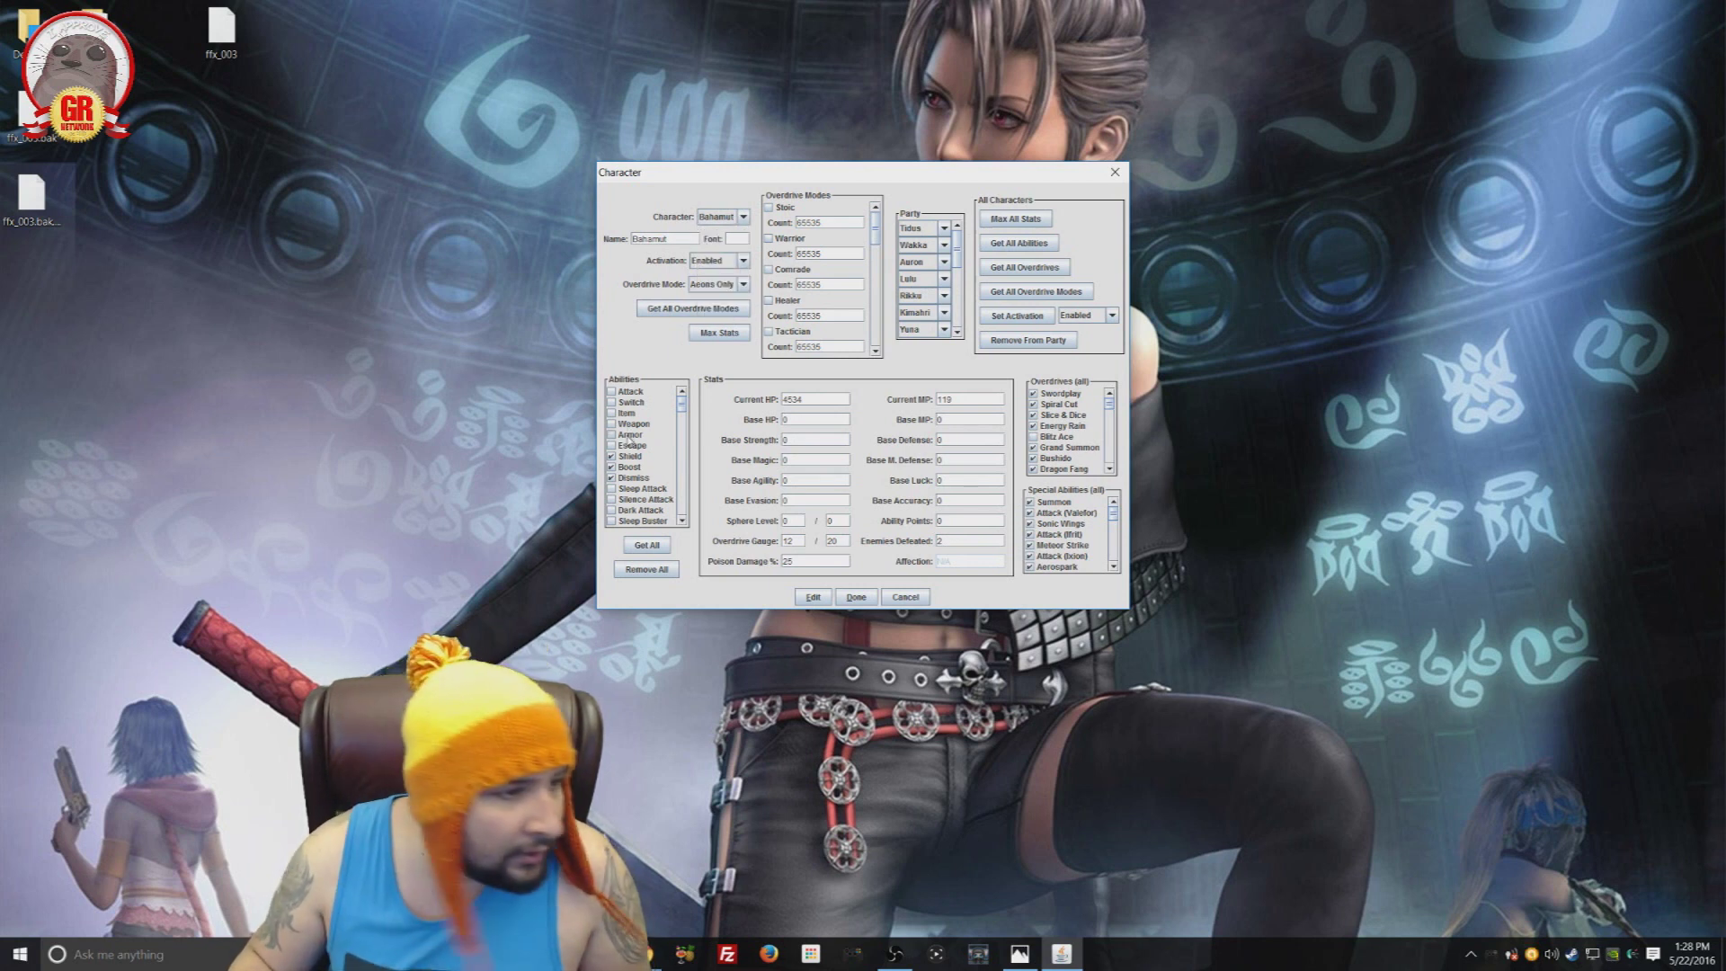
{"action": "mouse_move", "coordinate": [681, 405]}
{"action": "left_mouse_down"}
{"action": "mouse_move", "coordinate": [682, 517]}
{"action": "mouse_move", "coordinate": [681, 403]}
{"action": "left_mouse_up"}
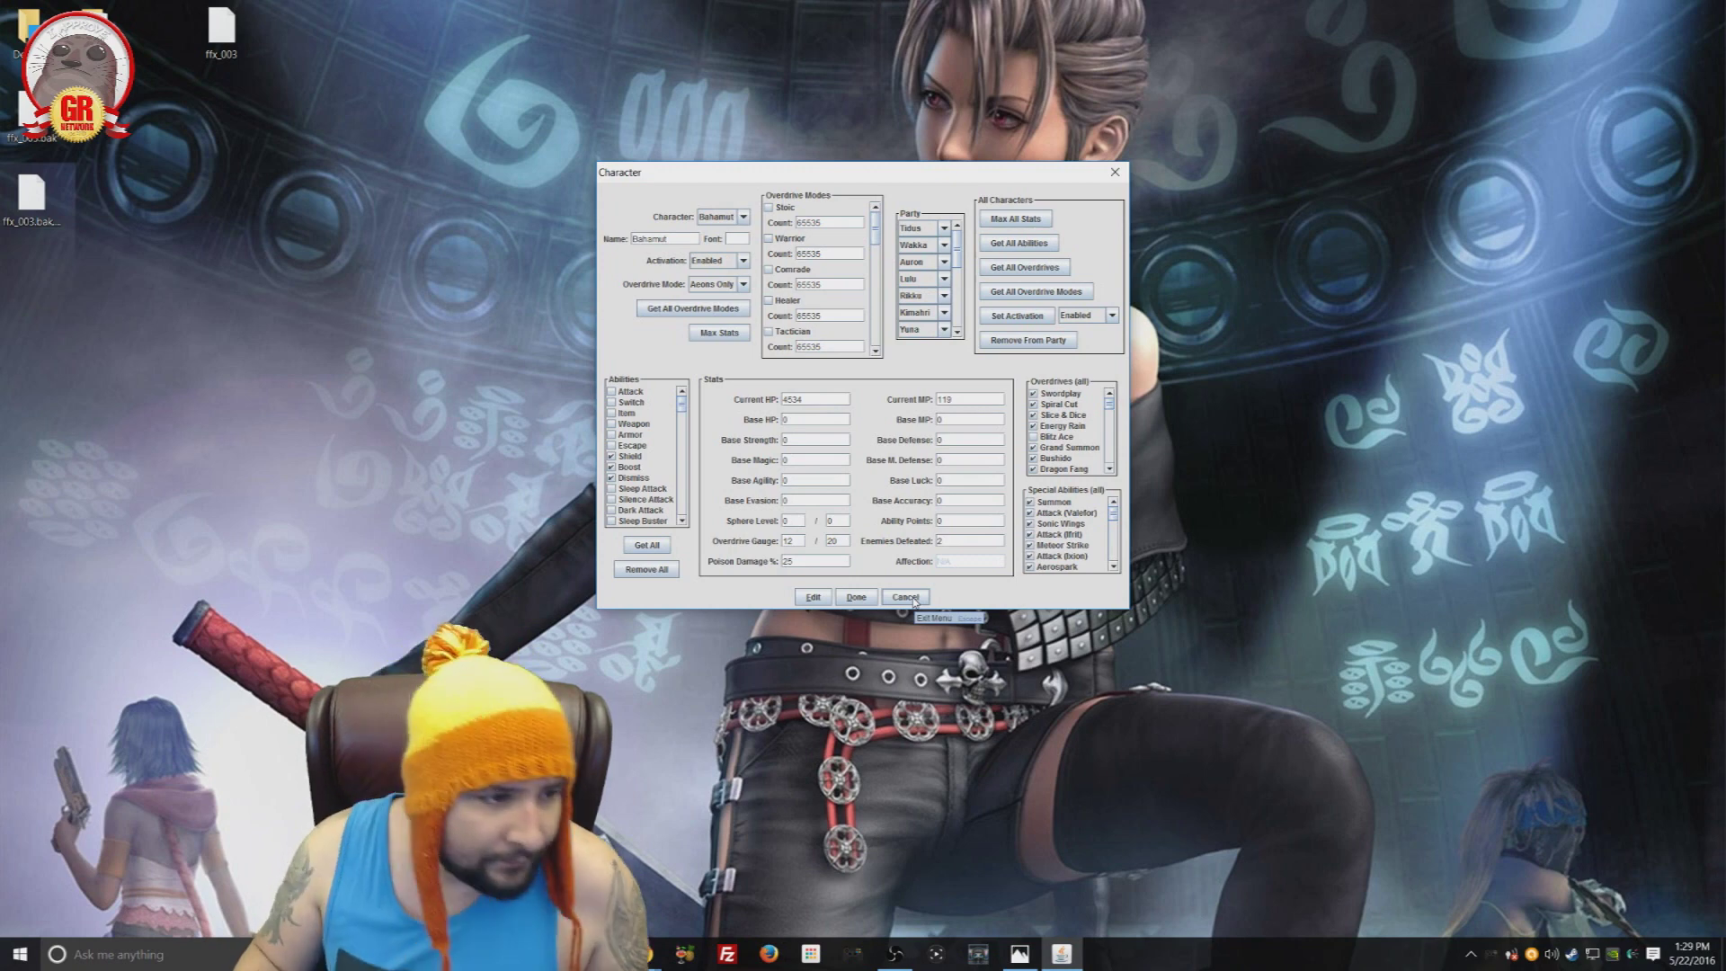
{"action": "mouse_move", "coordinate": [986, 179]}
{"action": "left_mouse_down"}
{"action": "mouse_move", "coordinate": [1053, 175]}
{"action": "mouse_move", "coordinate": [966, 158]}
{"action": "left_mouse_up"}
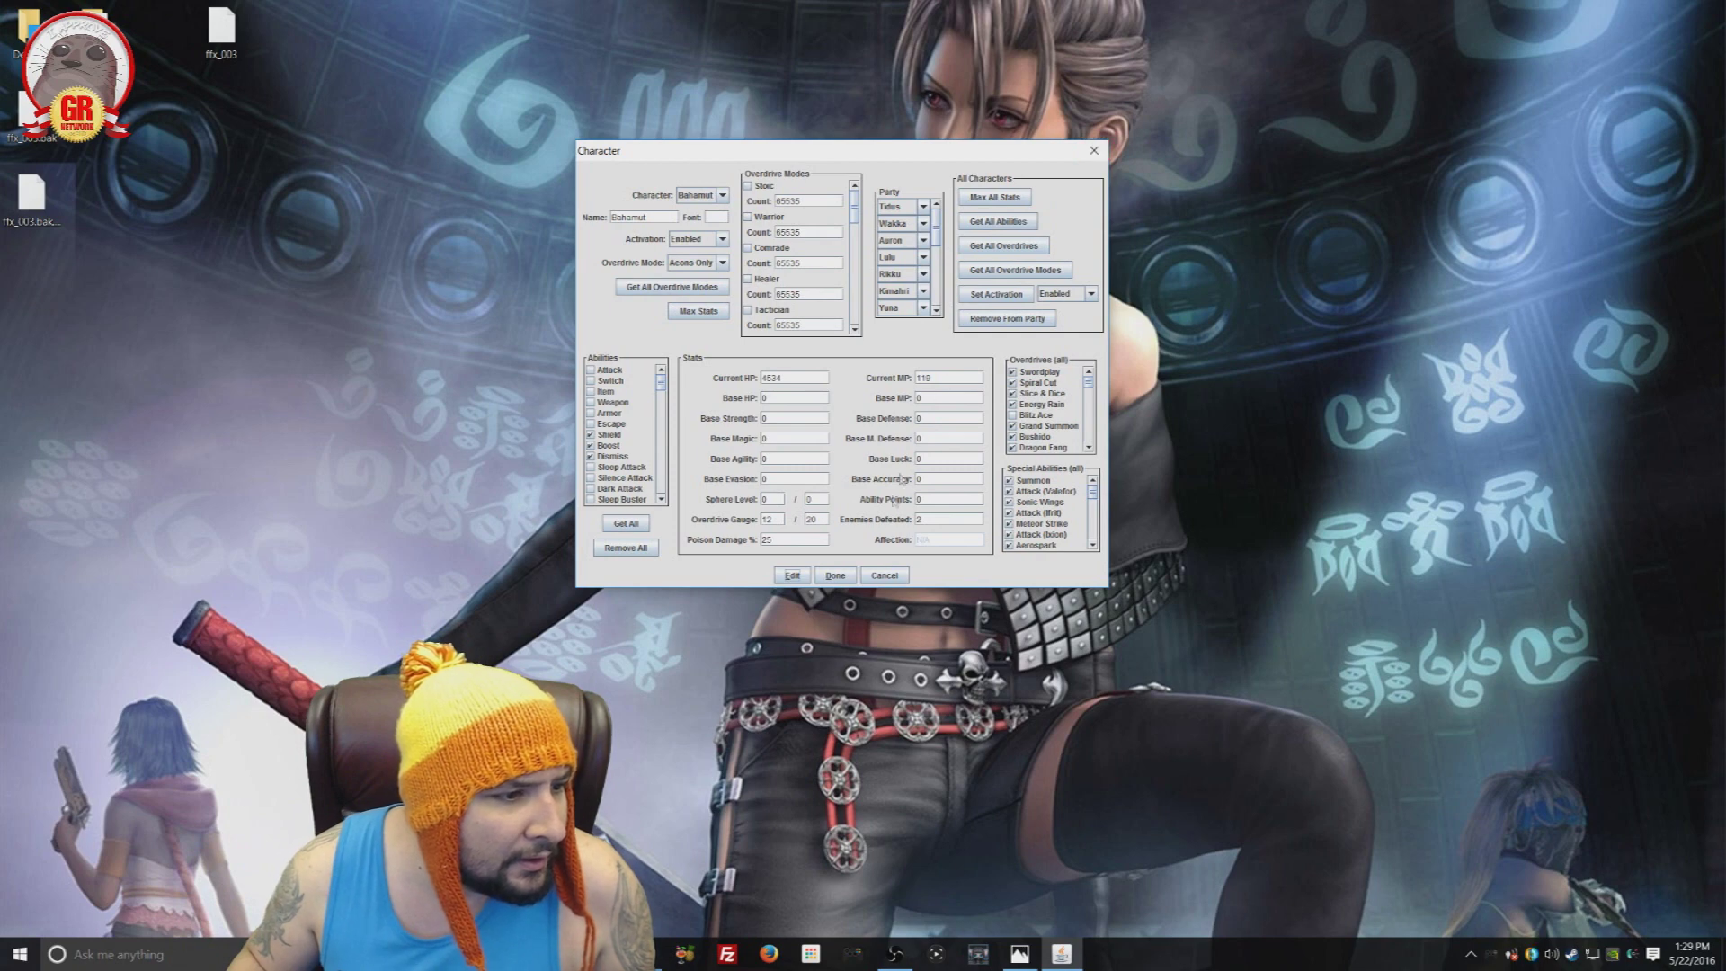
{"action": "left_click", "coordinate": [837, 577]}
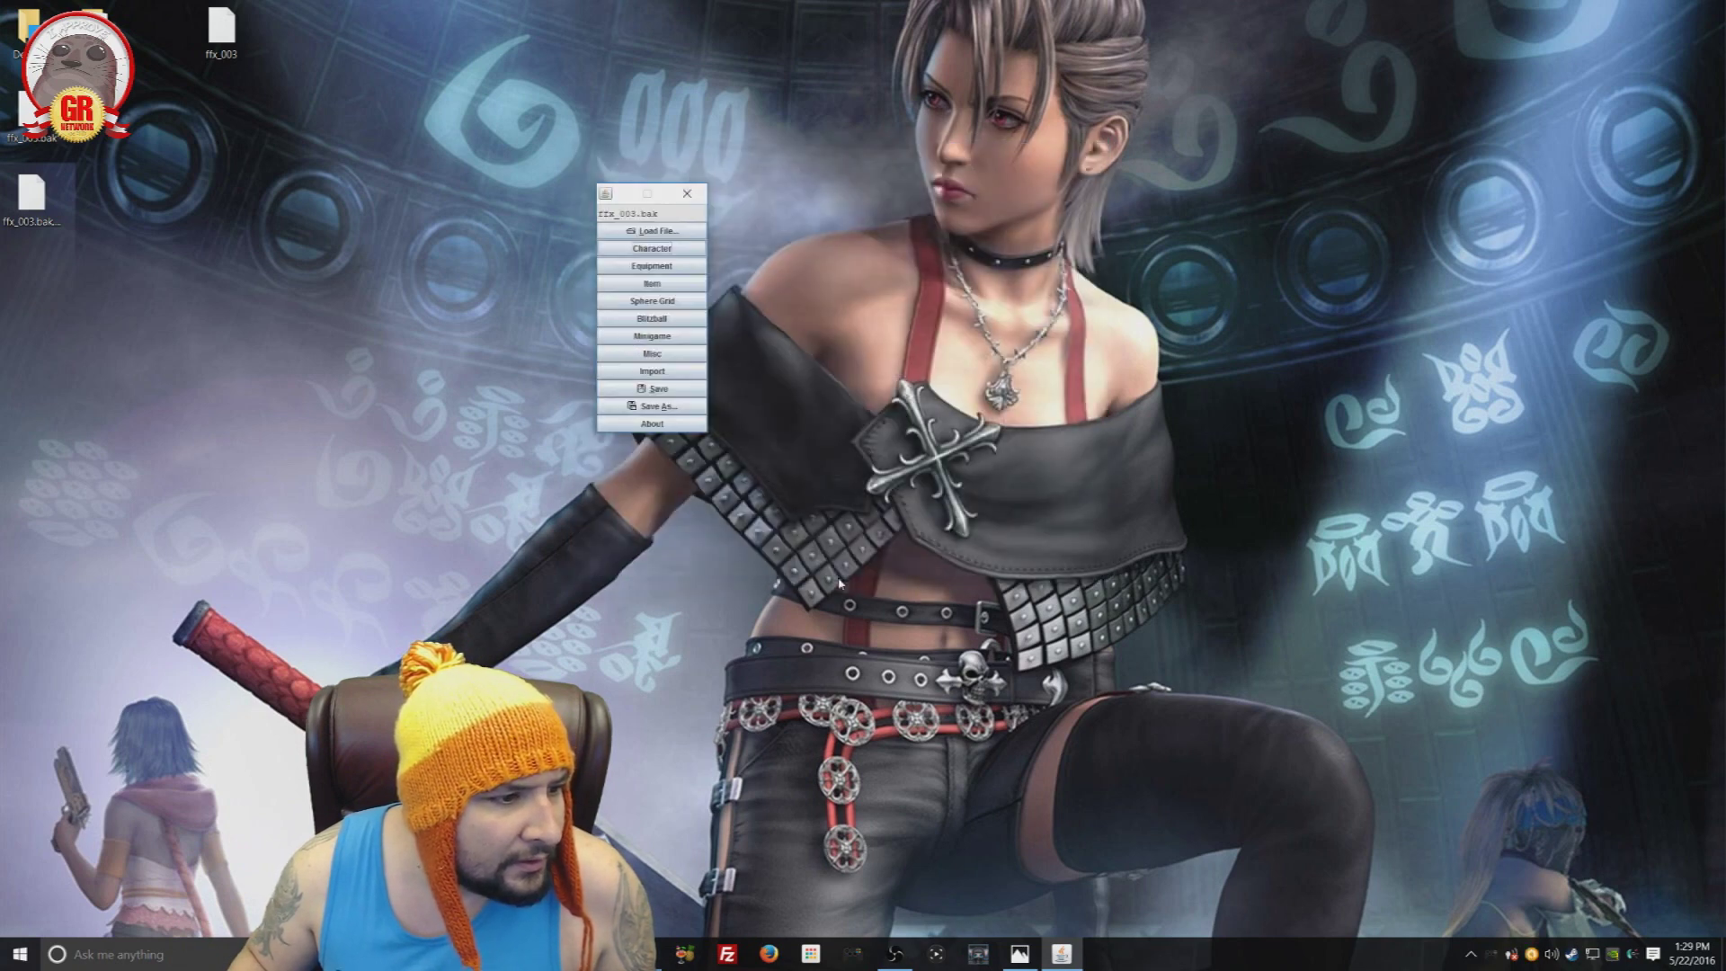
Step: Open the equipment editor and examine the slot list and the Brotherhood weapon's properties in slot 1
{"action": "left_click", "coordinate": [652, 267]}
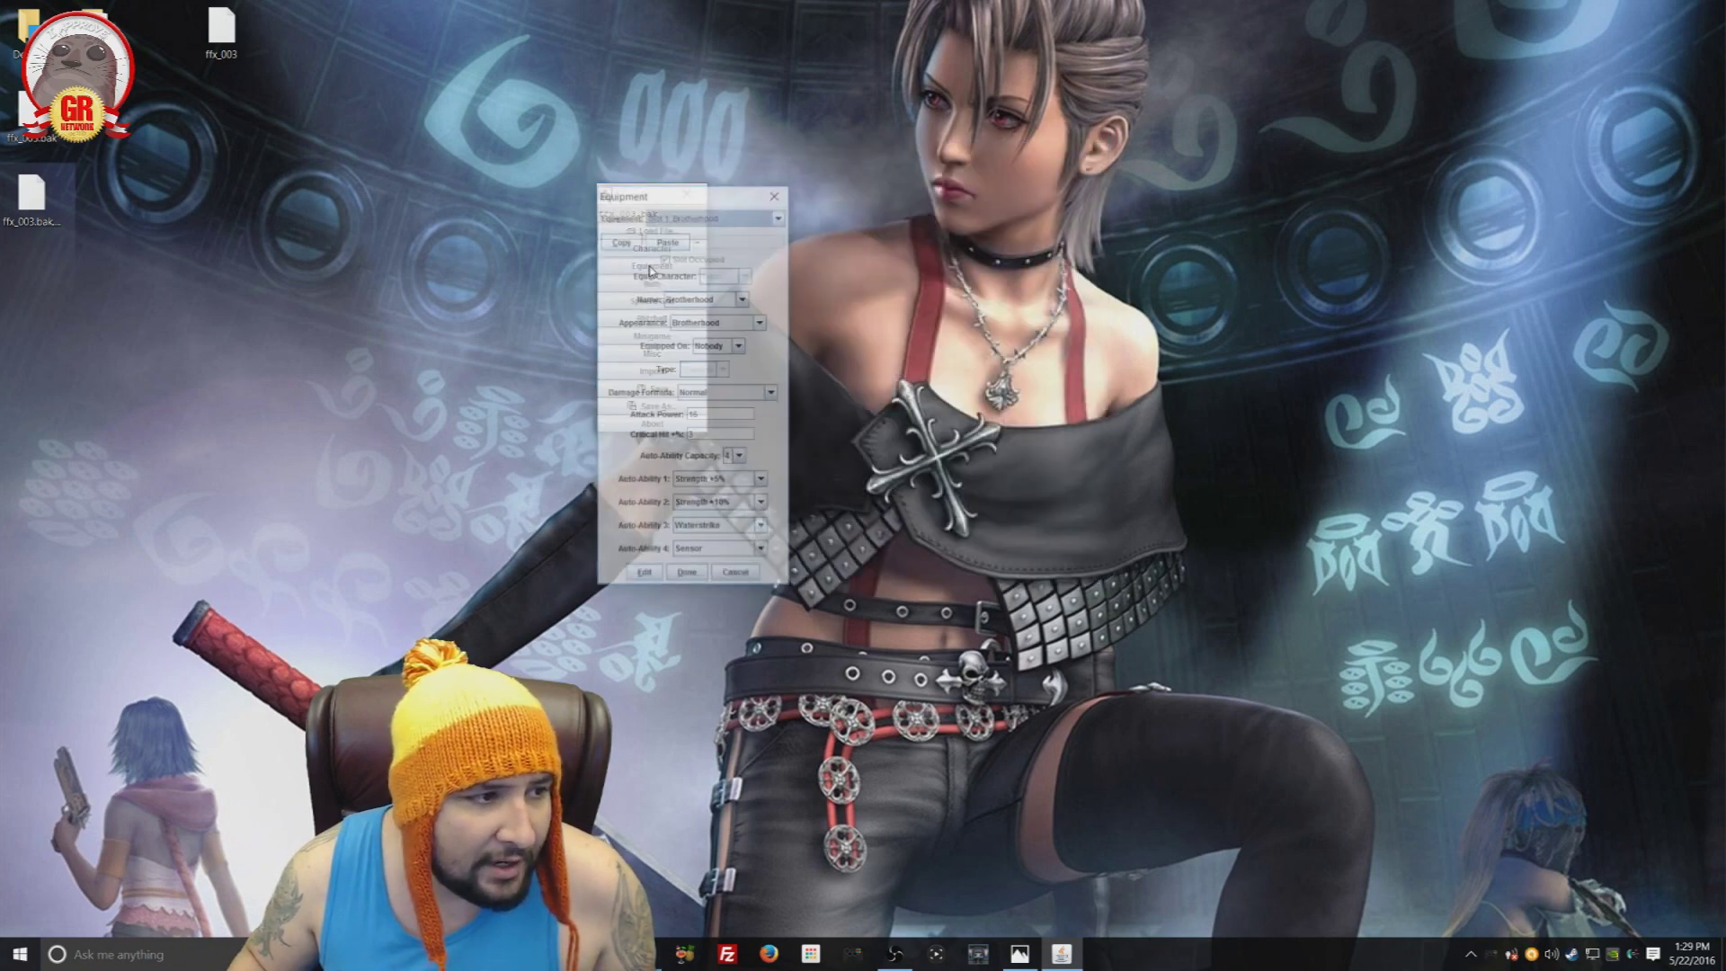
{"action": "left_click_drag", "start_coordinate": [687, 199], "coordinate": [987, 117]}
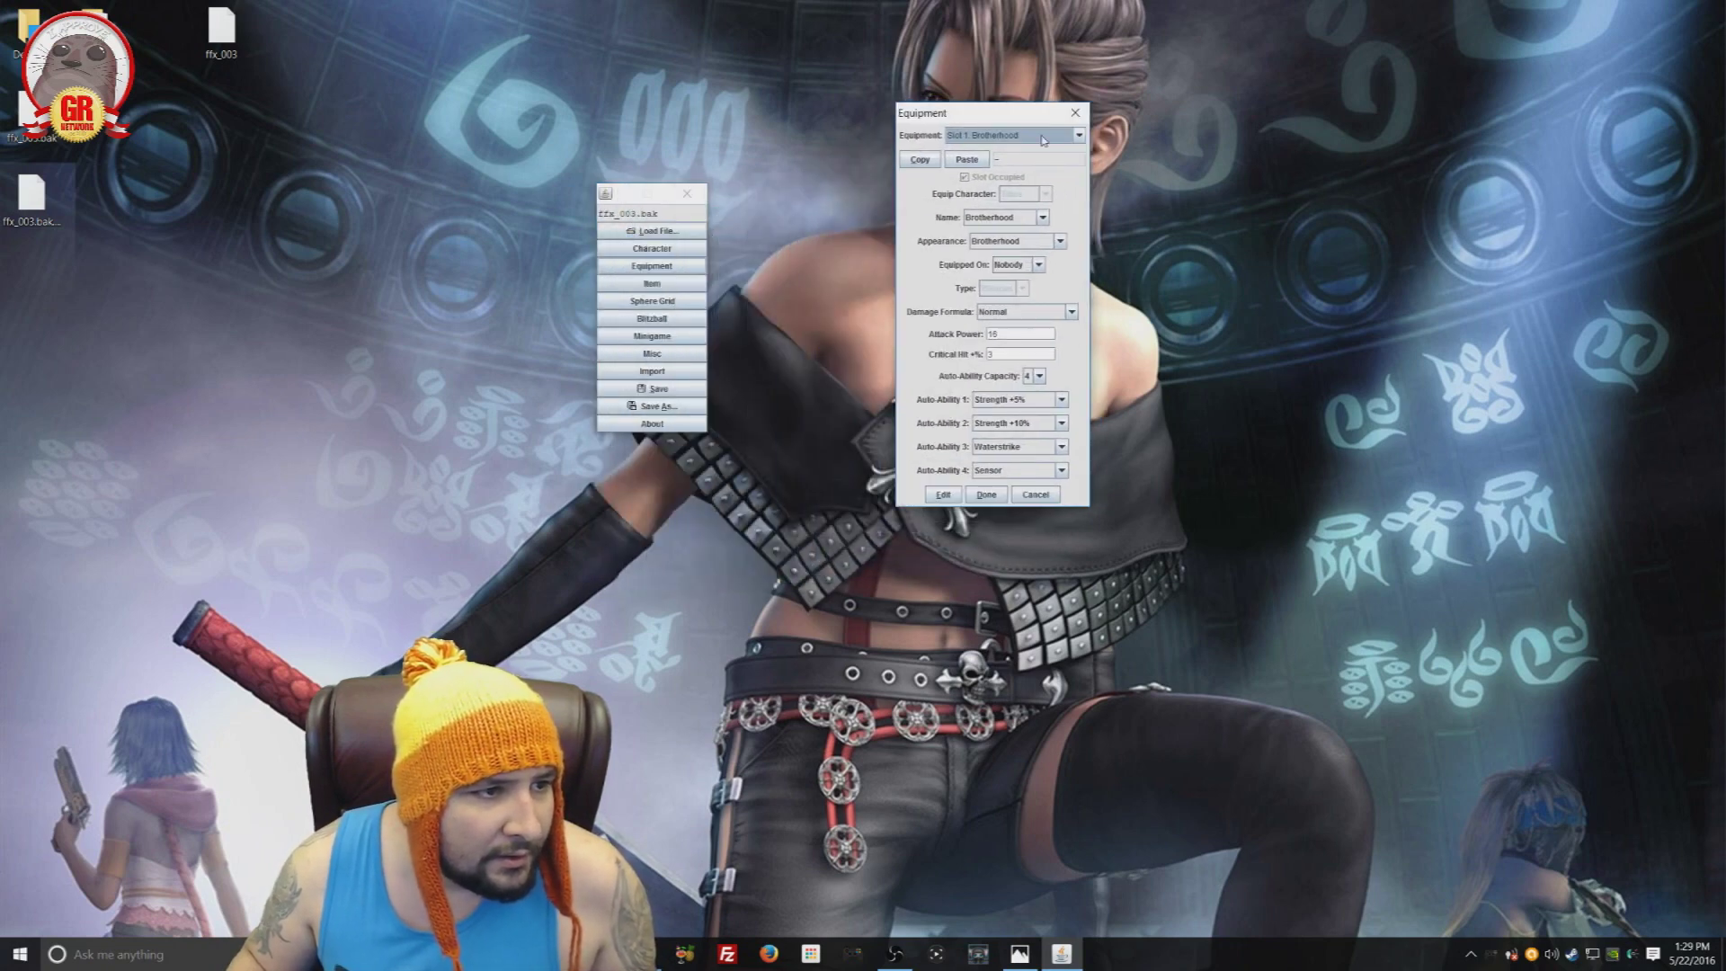
{"action": "left_click", "coordinate": [1079, 136]}
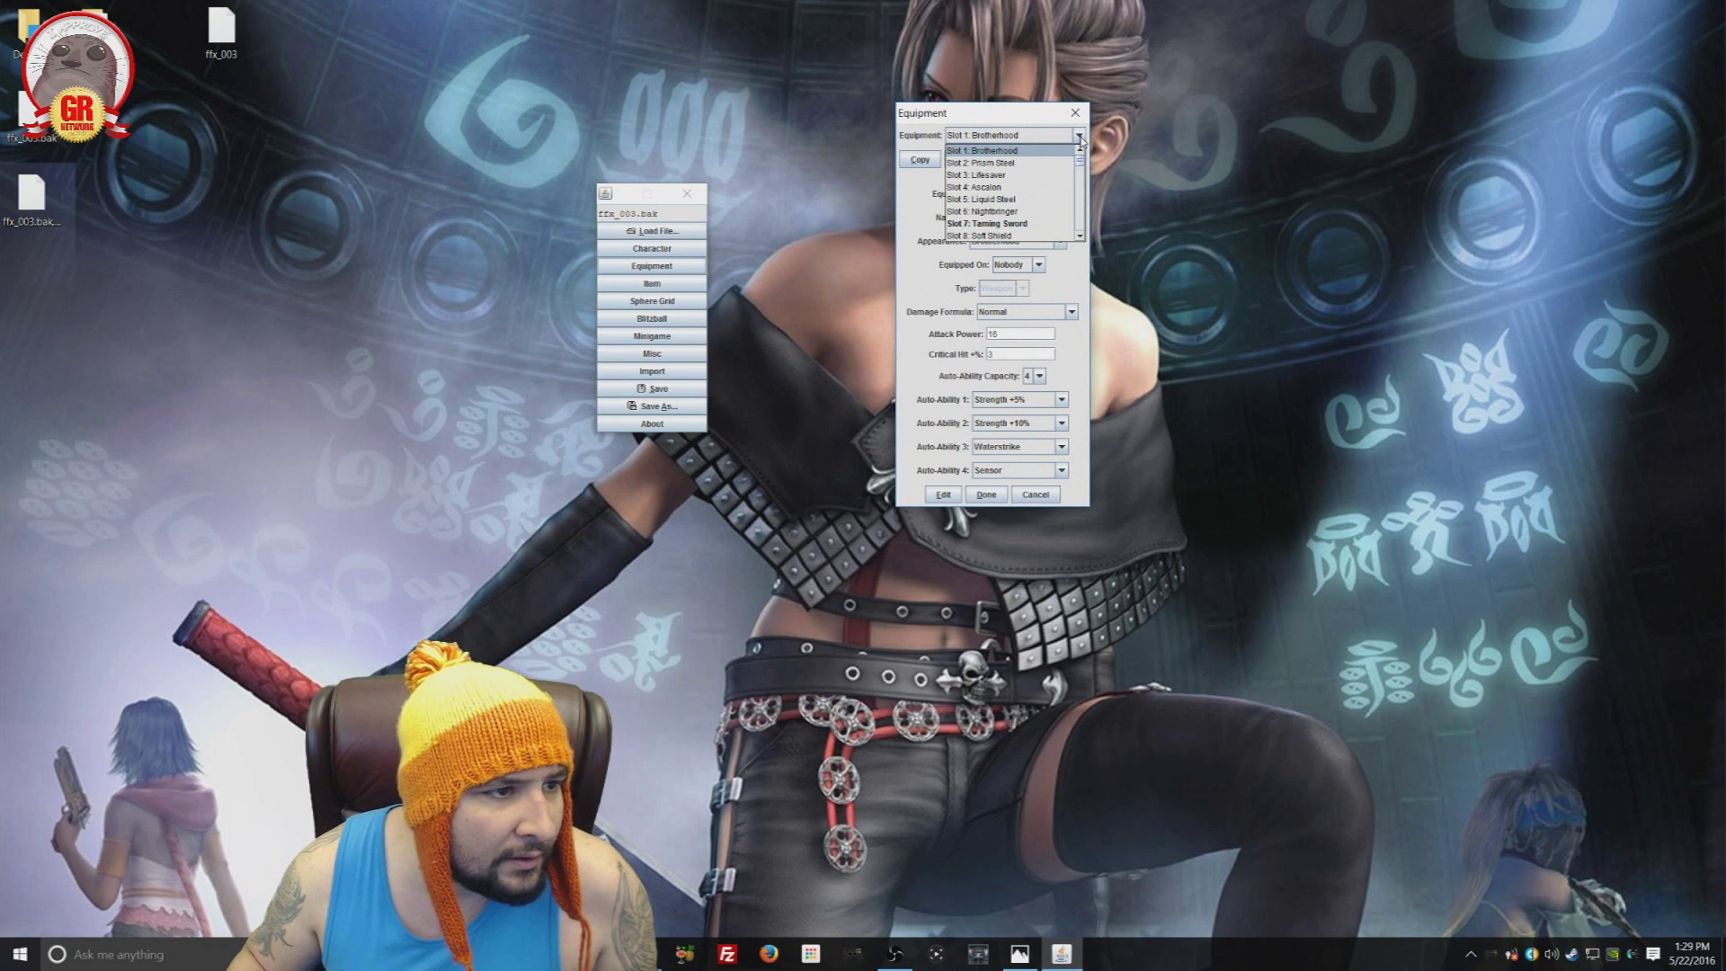
{"action": "left_click", "coordinate": [1079, 136]}
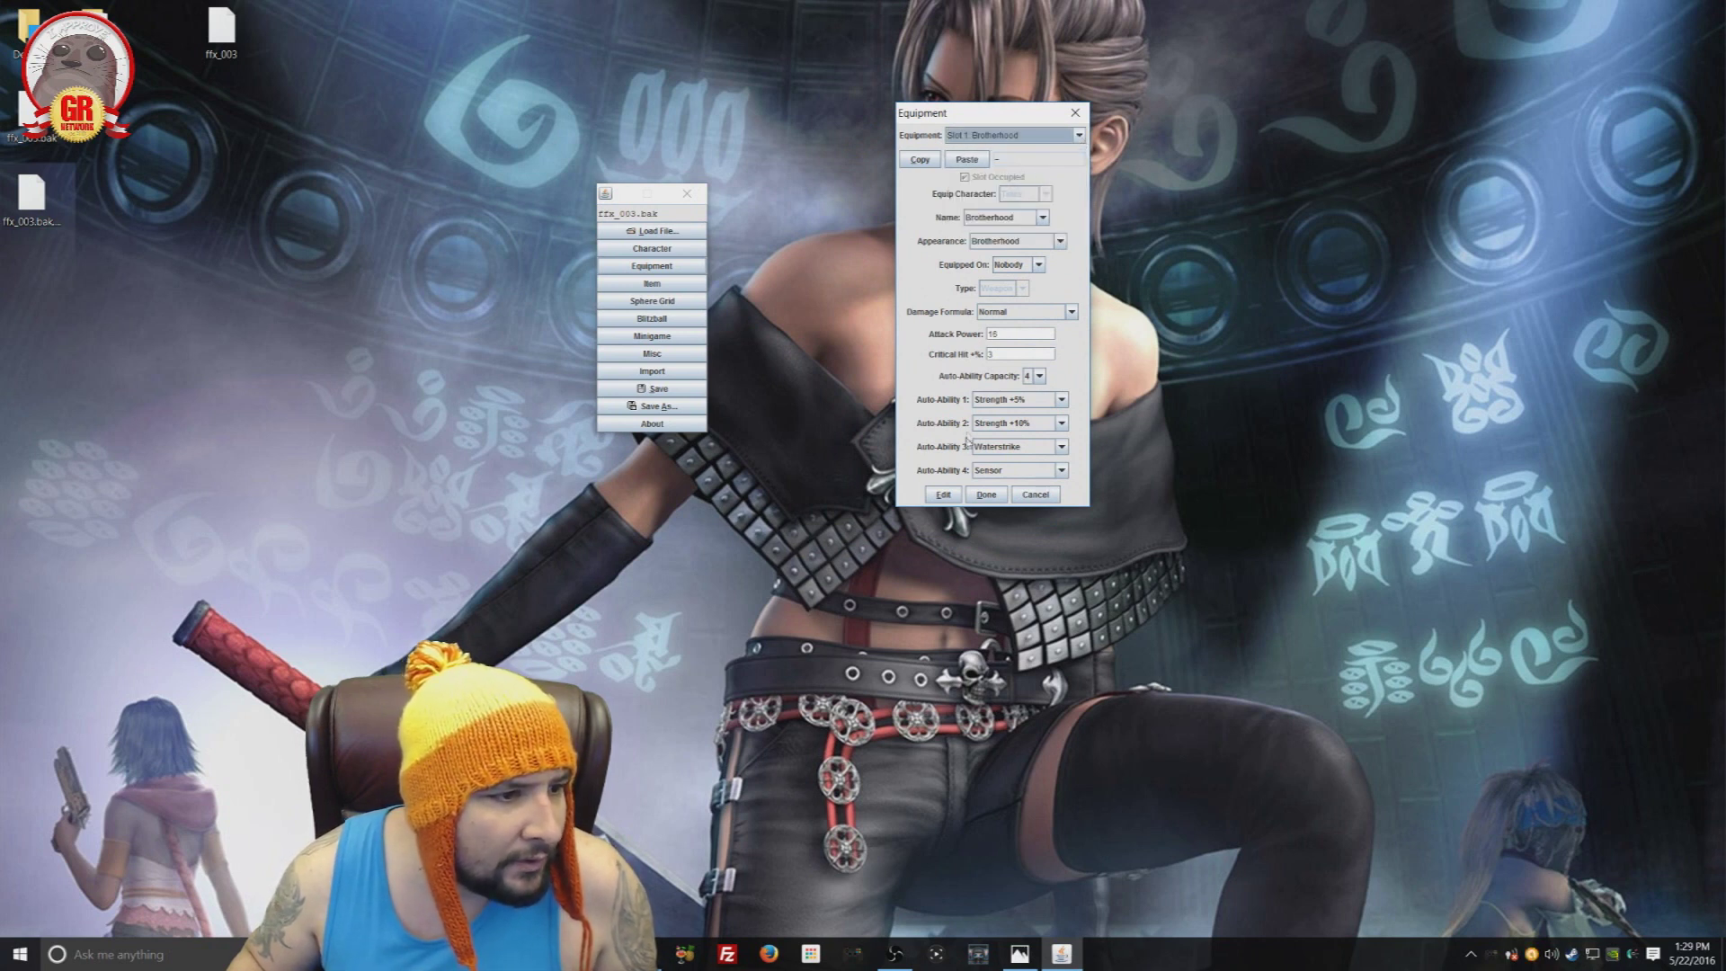
{"action": "left_click", "coordinate": [938, 497]}
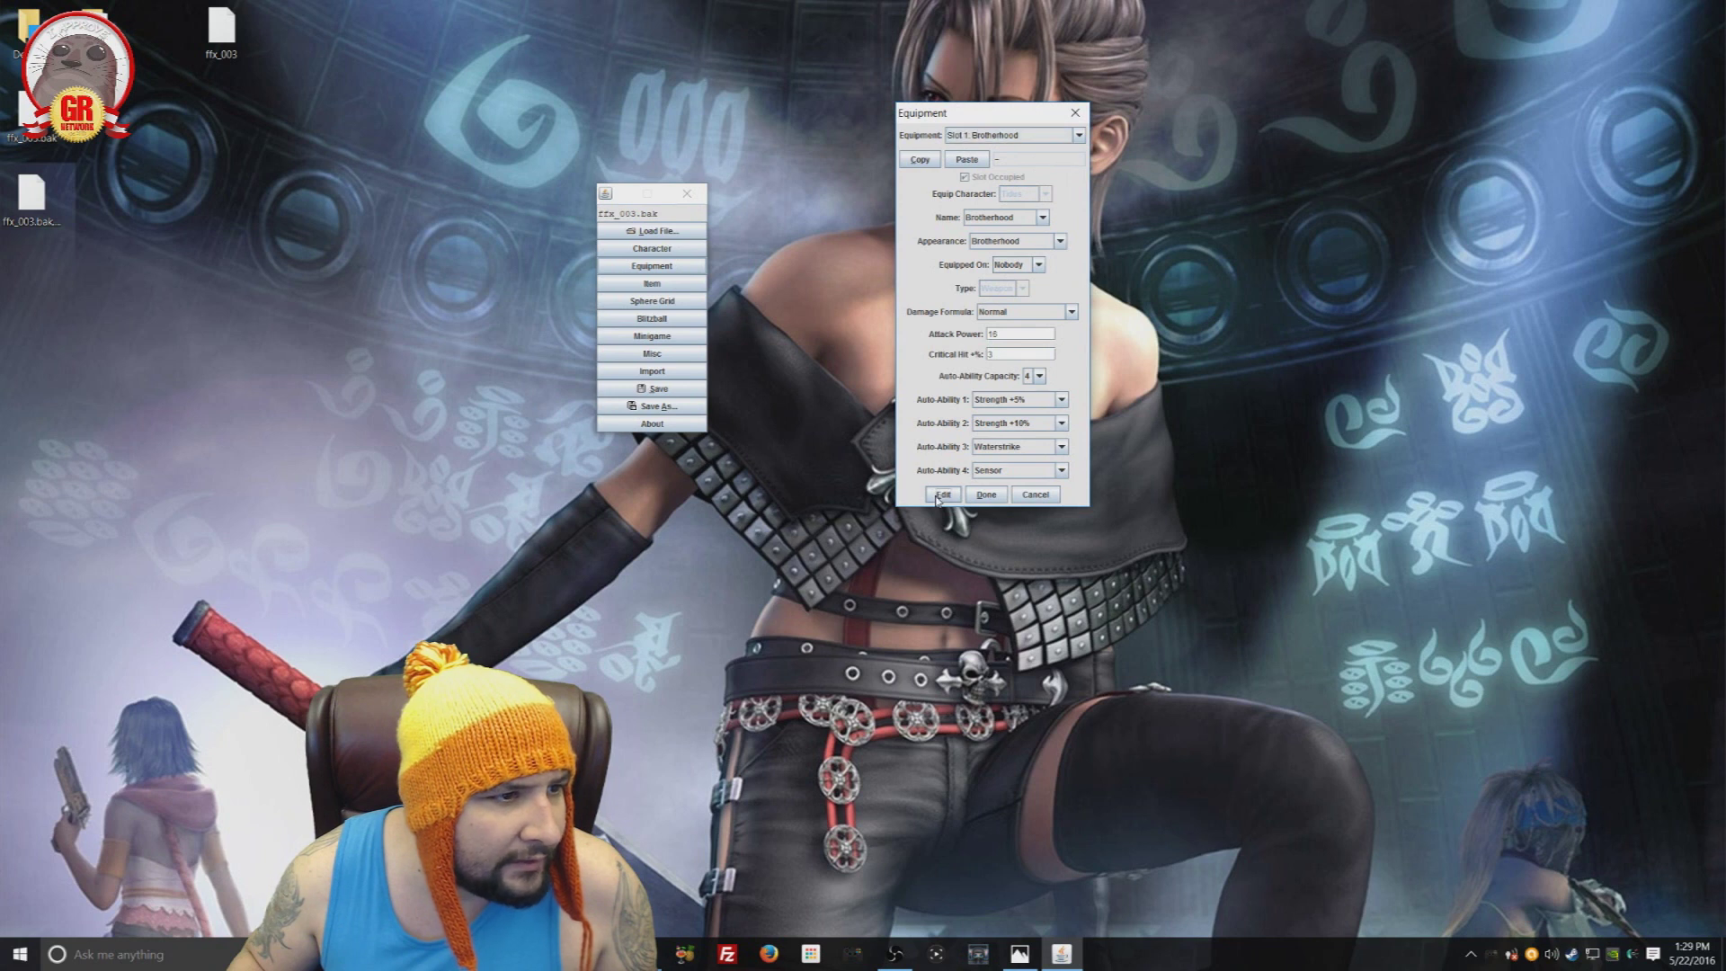
Step: Try the name Taming Sword for the slot 1 weapon and switch it back to Brotherhood
{"action": "left_click", "coordinate": [1044, 220]}
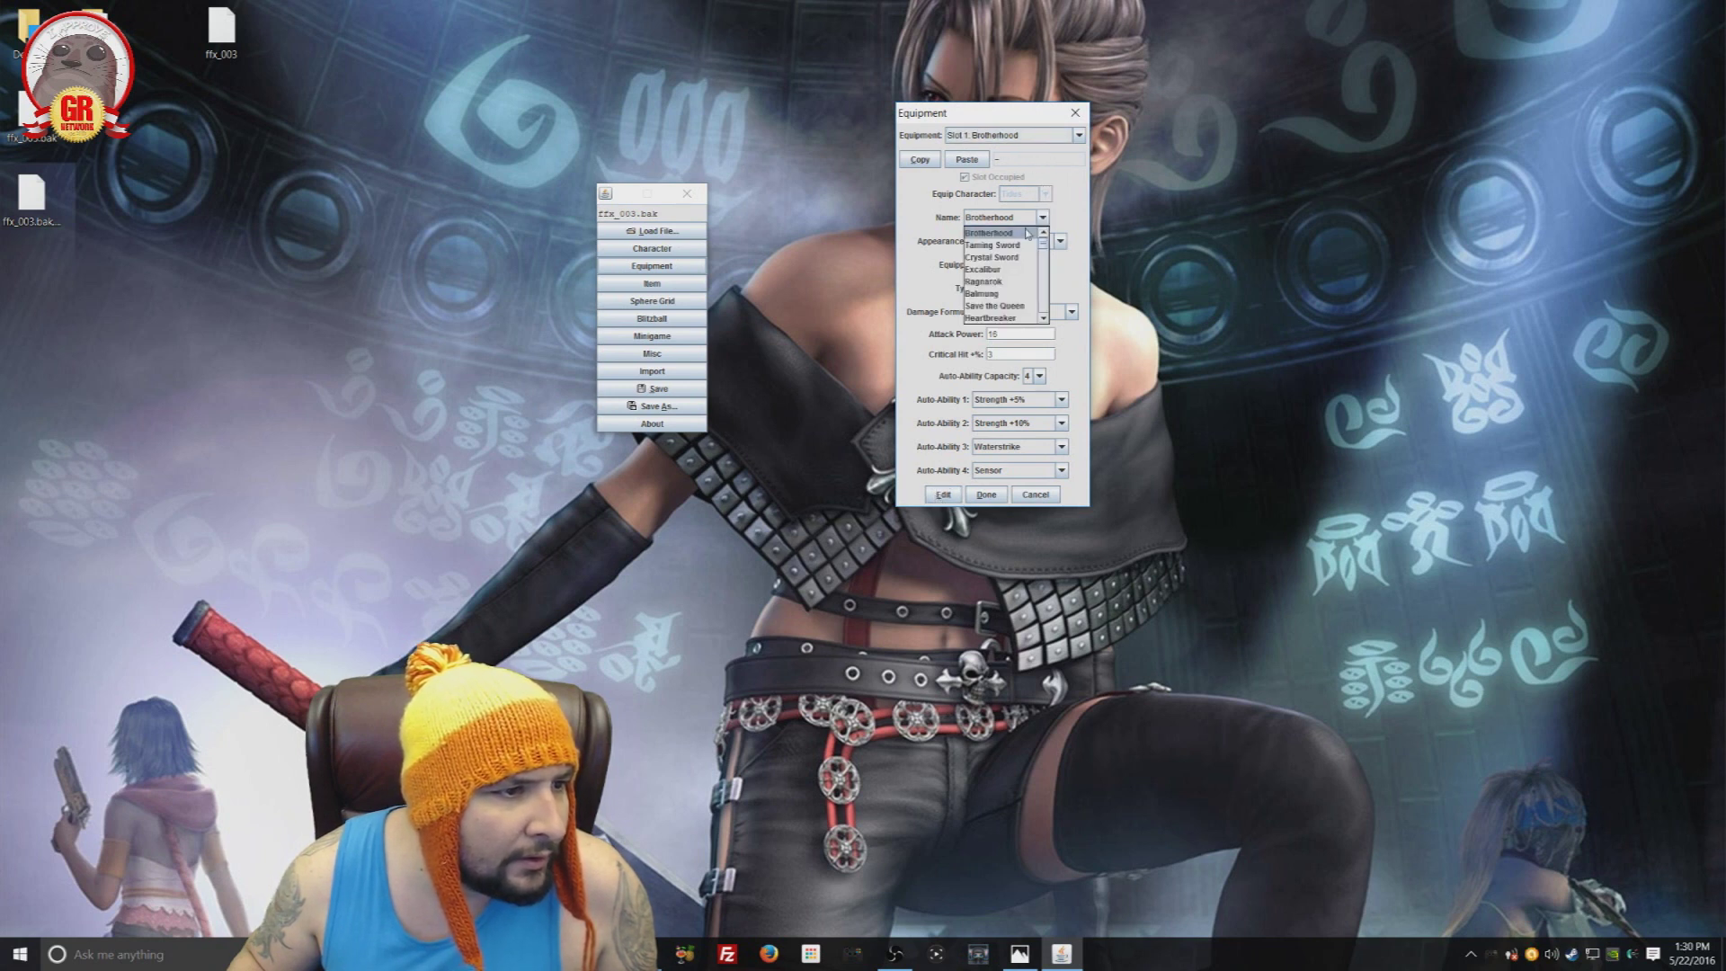
{"action": "left_click", "coordinate": [998, 244]}
{"action": "left_click", "coordinate": [1043, 217]}
{"action": "left_click", "coordinate": [988, 233]}
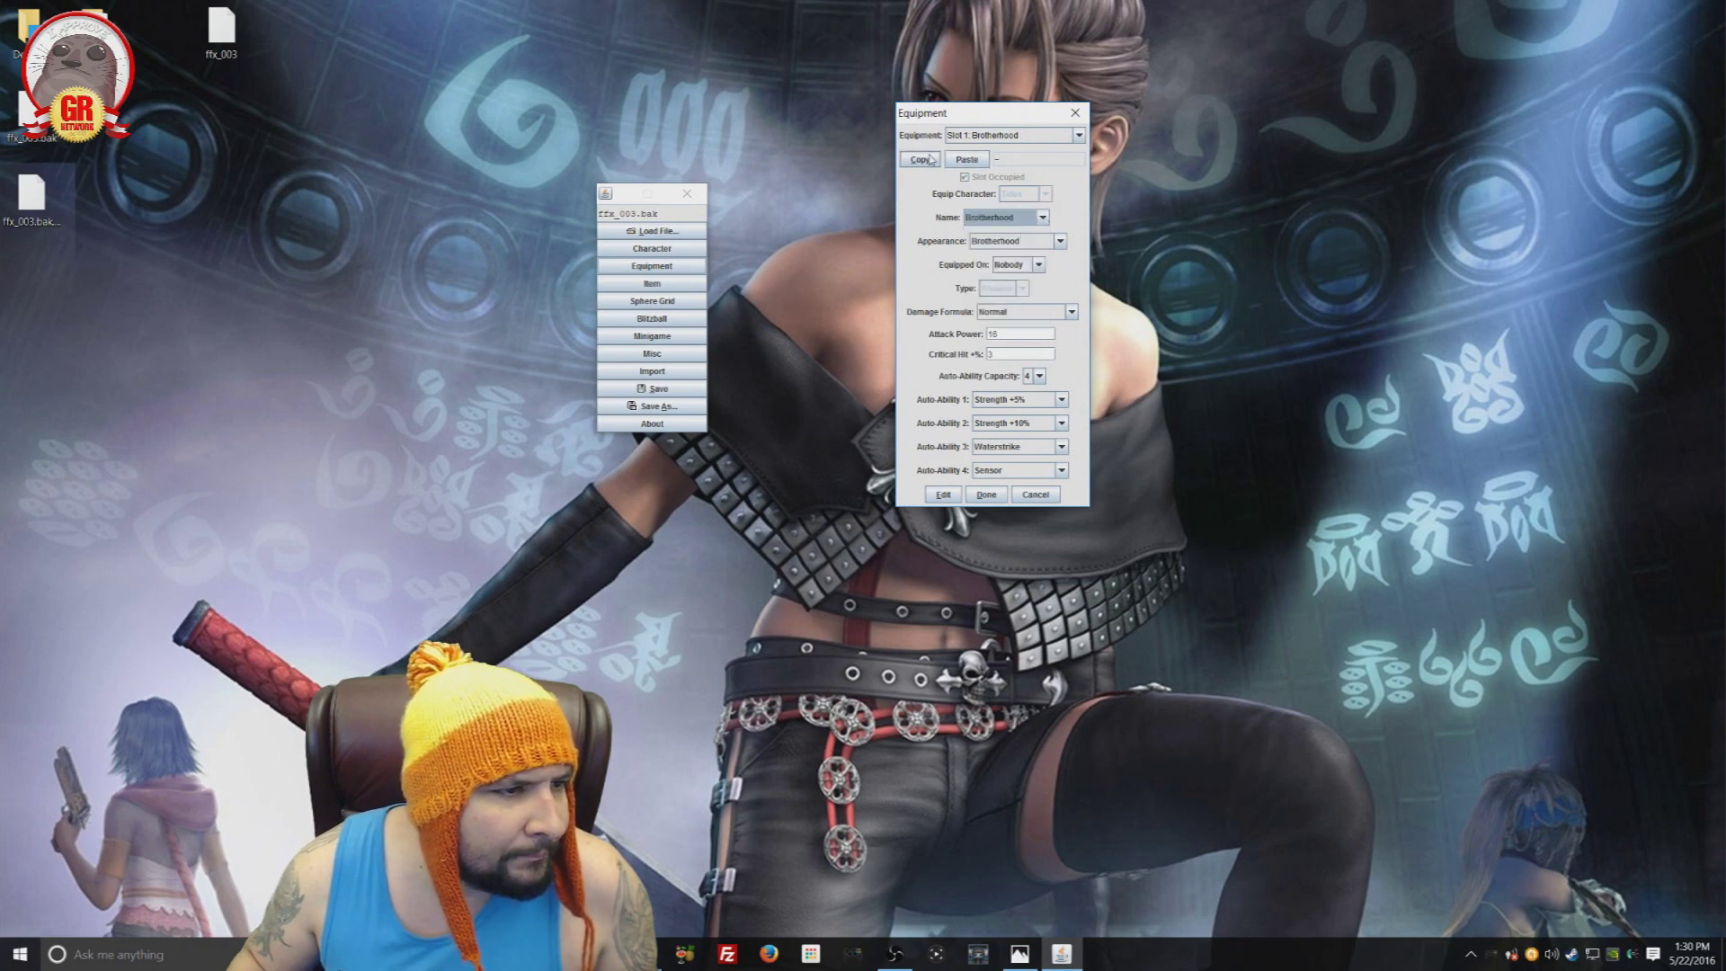
Step: Look through the occupied equipment slots and select the empty slot 169
{"action": "left_click_drag", "start_coordinate": [997, 123], "coordinate": [943, 136]}
{"action": "left_click", "coordinate": [1023, 148]}
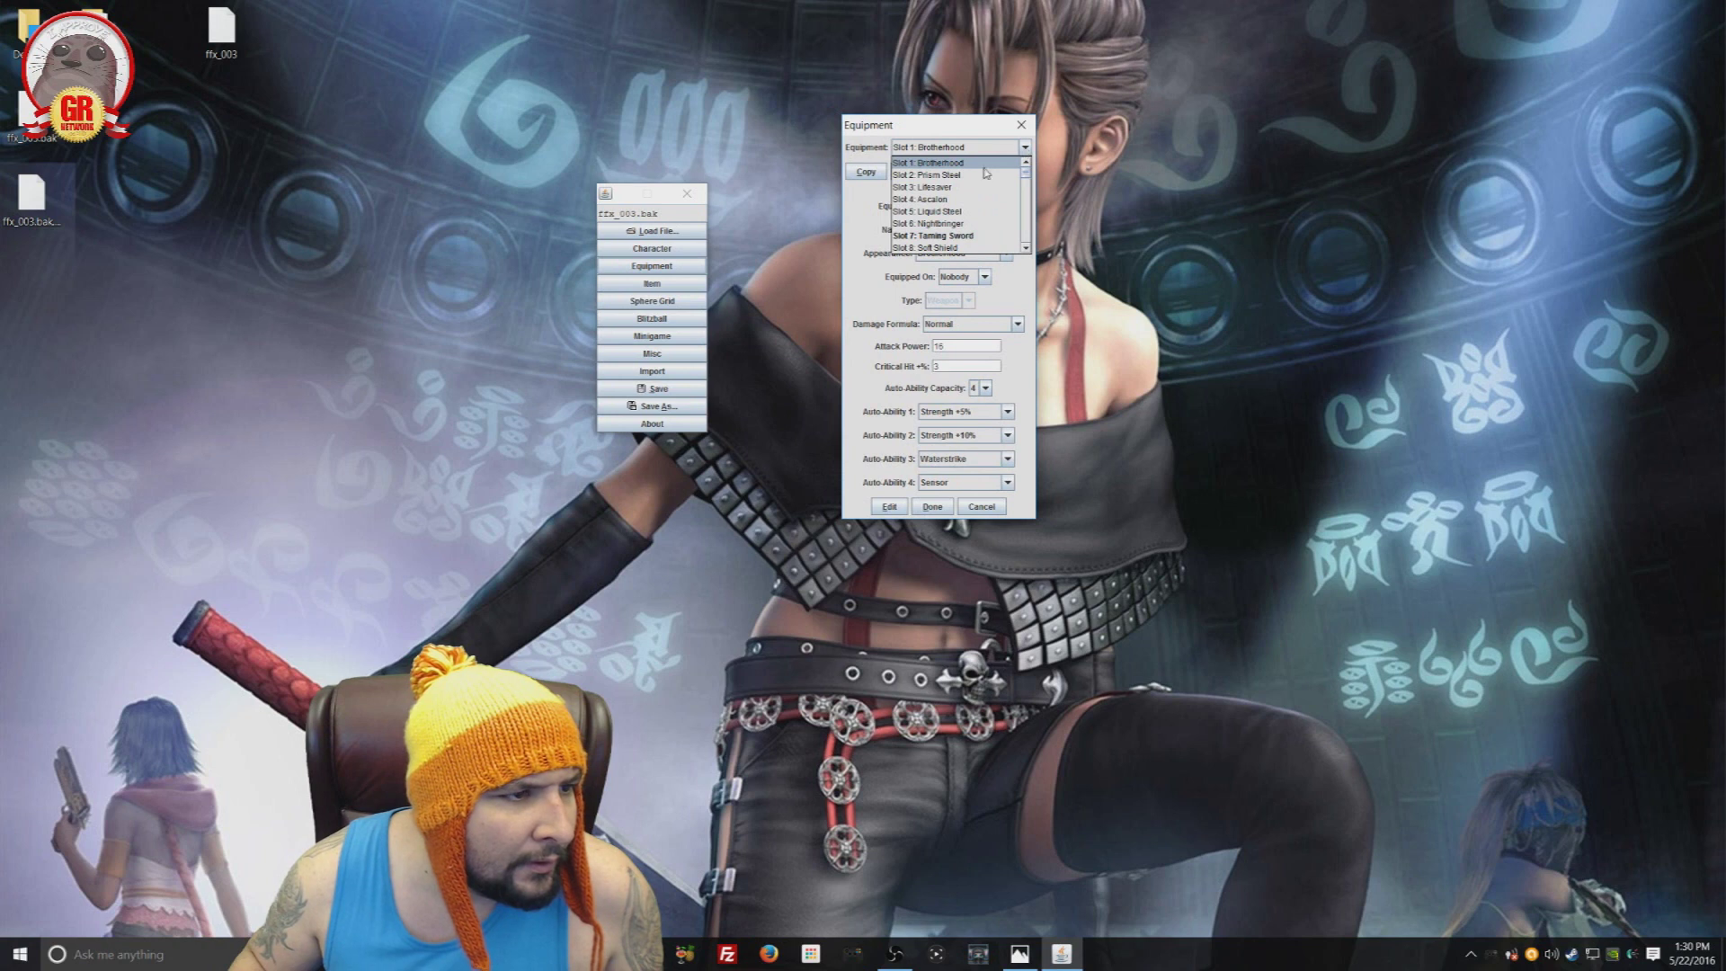
{"action": "scroll", "coordinate": [984, 176], "scroll_direction": "down", "scroll_amount": 16}
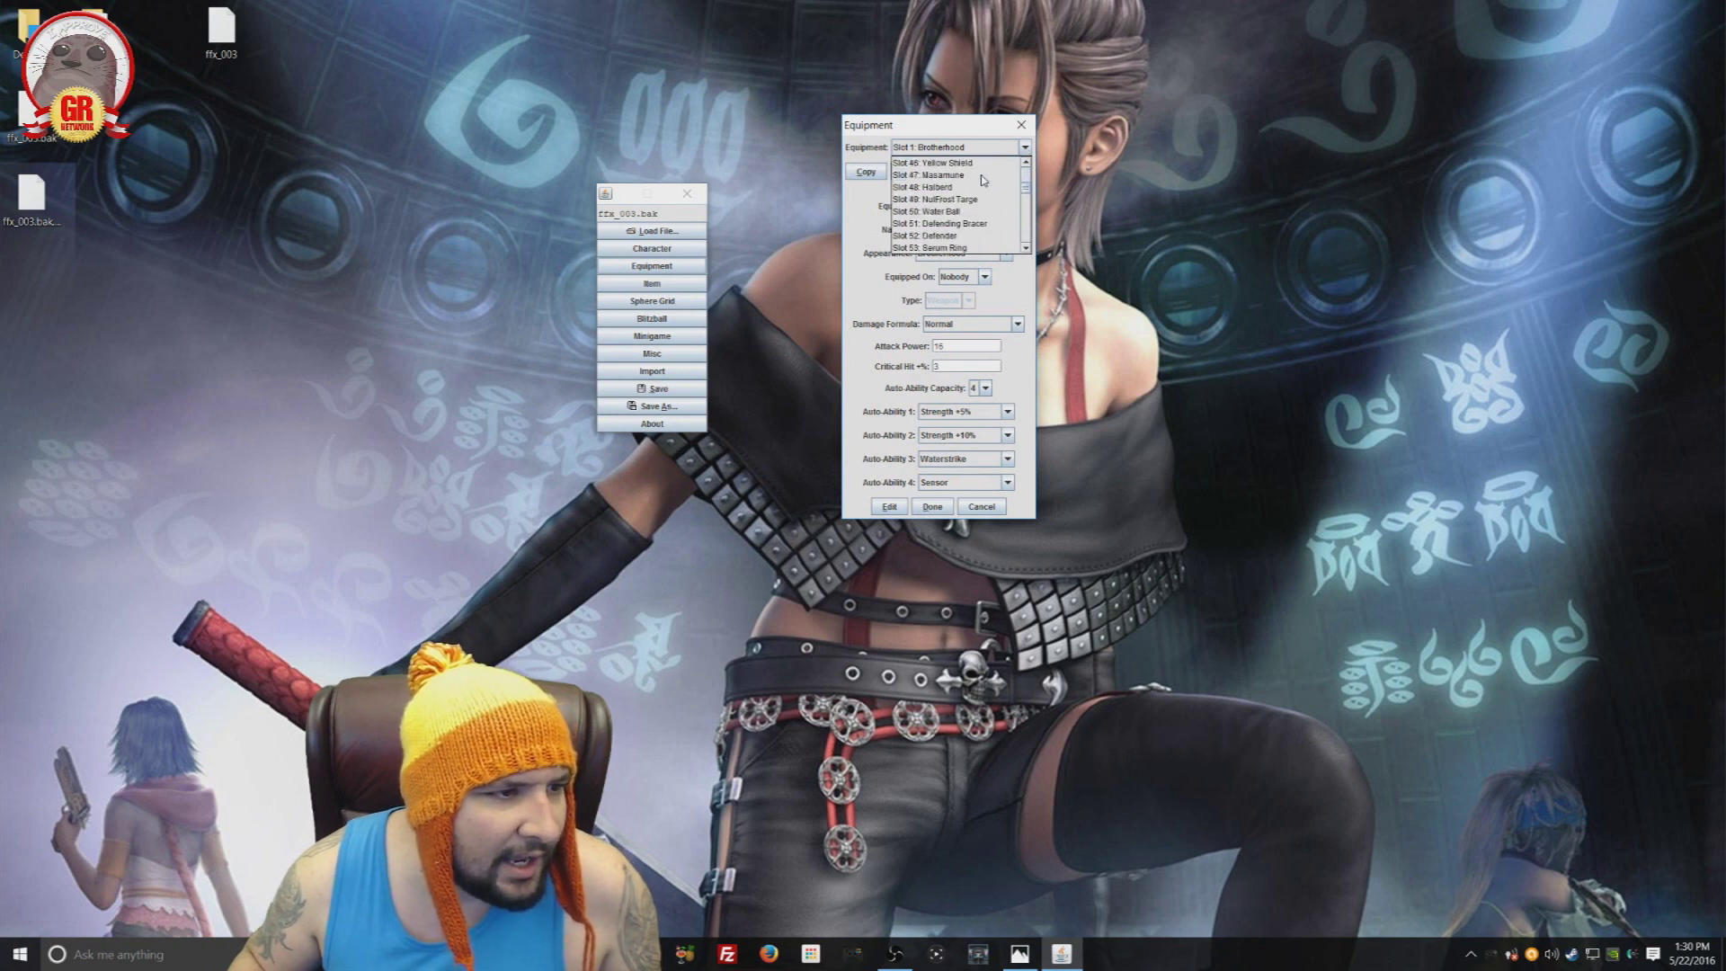
{"action": "scroll", "coordinate": [983, 179], "scroll_direction": "down", "scroll_amount": 20}
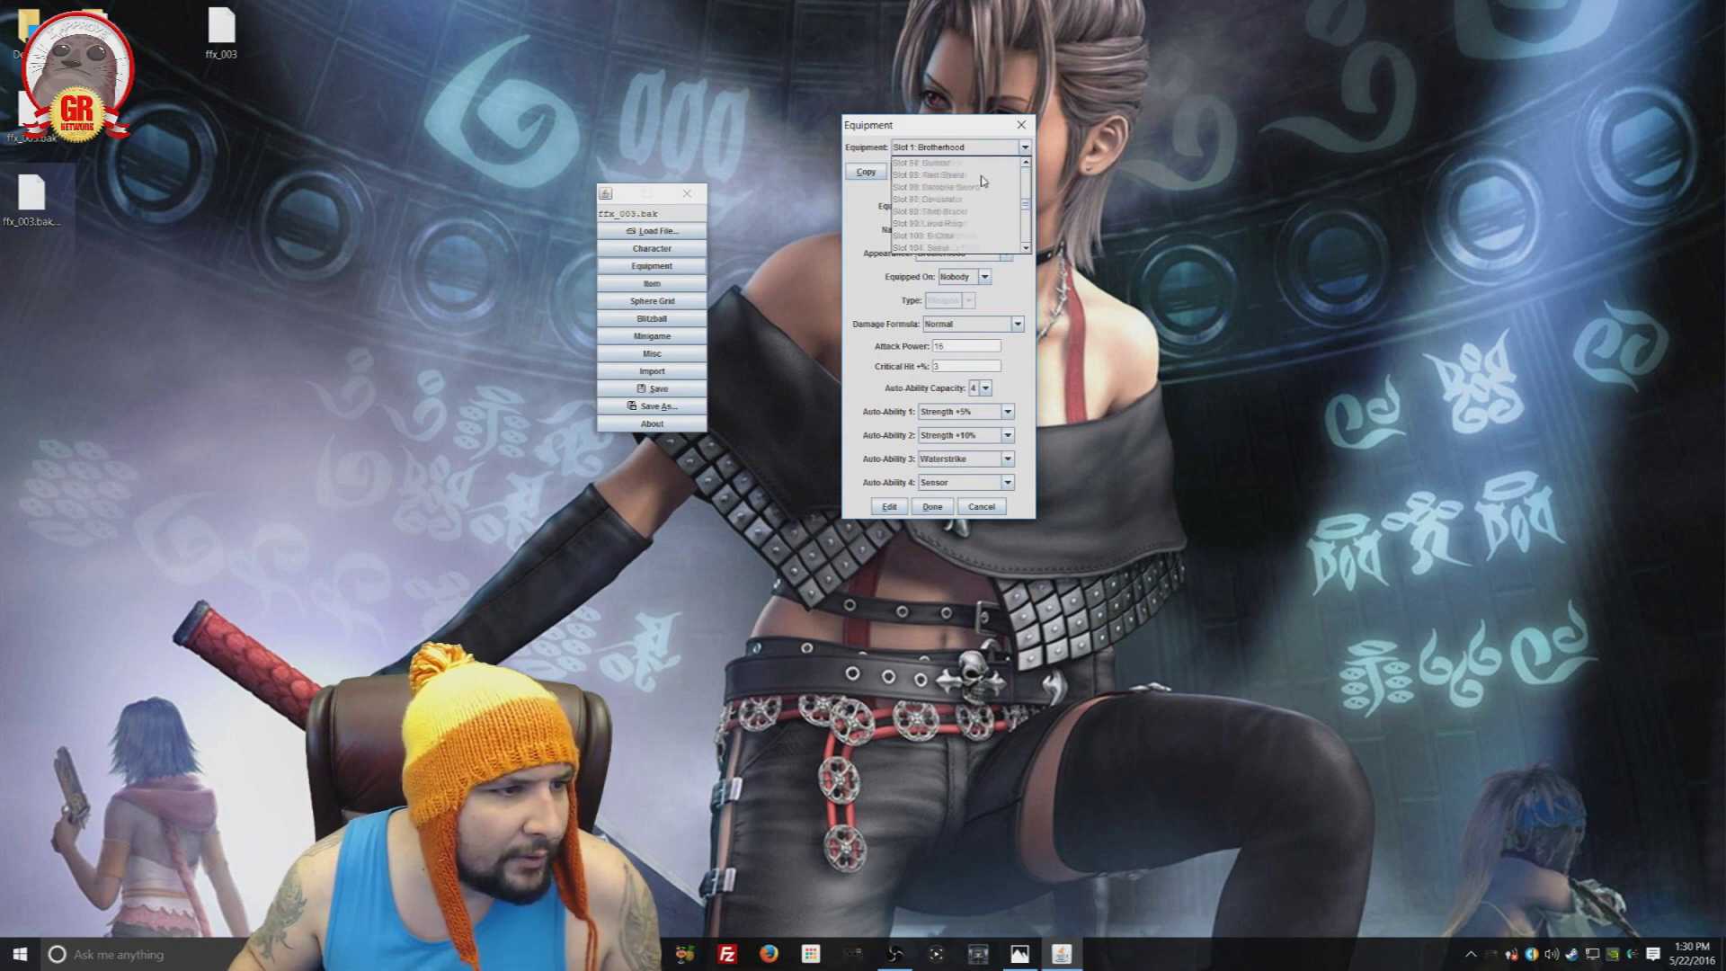
{"action": "scroll", "coordinate": [983, 180], "scroll_direction": "down", "scroll_amount": 13}
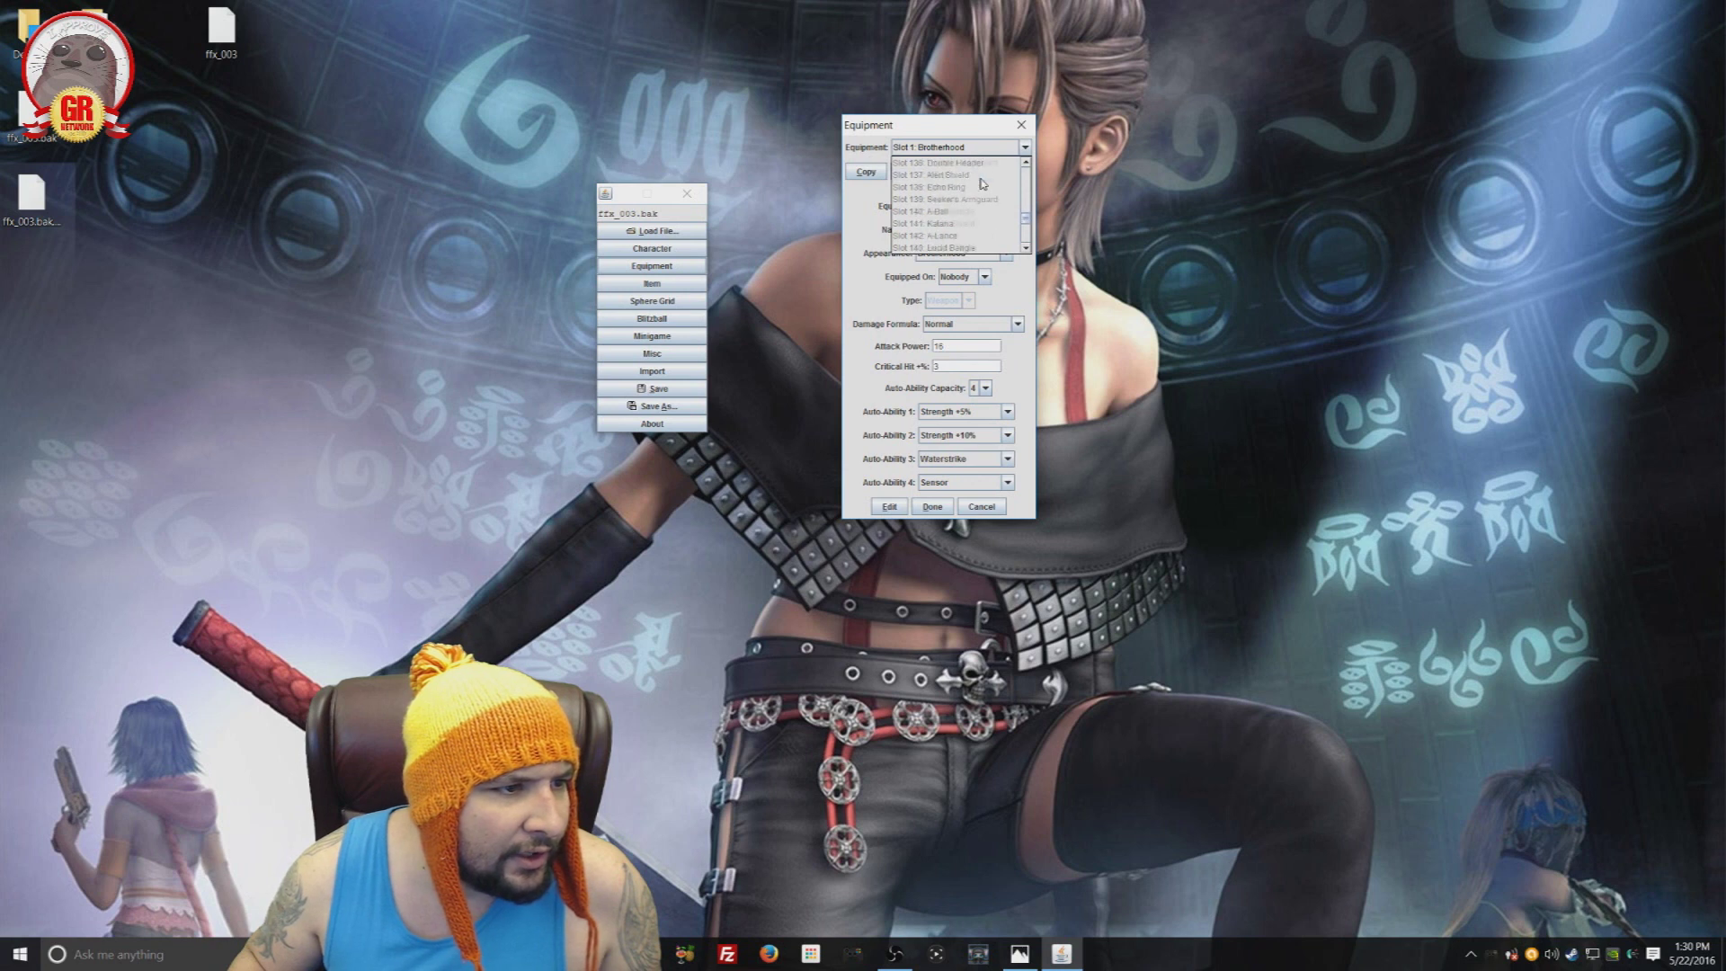
{"action": "scroll", "coordinate": [983, 182], "scroll_direction": "down", "scroll_amount": 7}
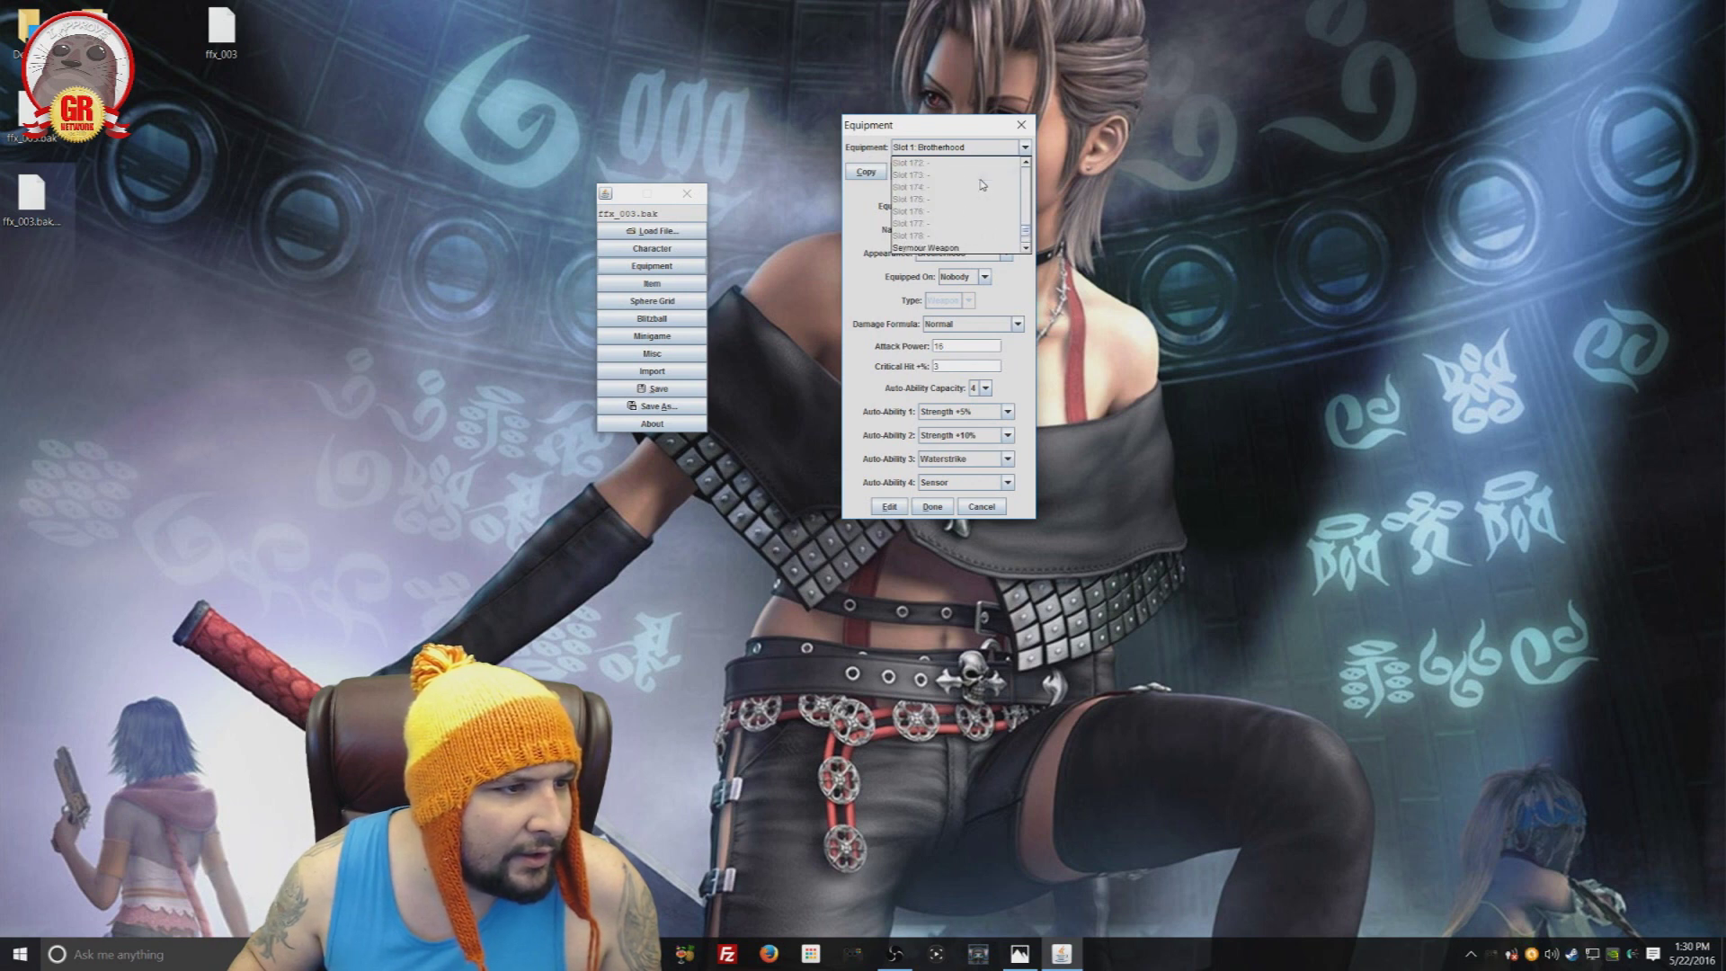
{"action": "scroll", "coordinate": [979, 189], "scroll_direction": "up", "scroll_amount": 1}
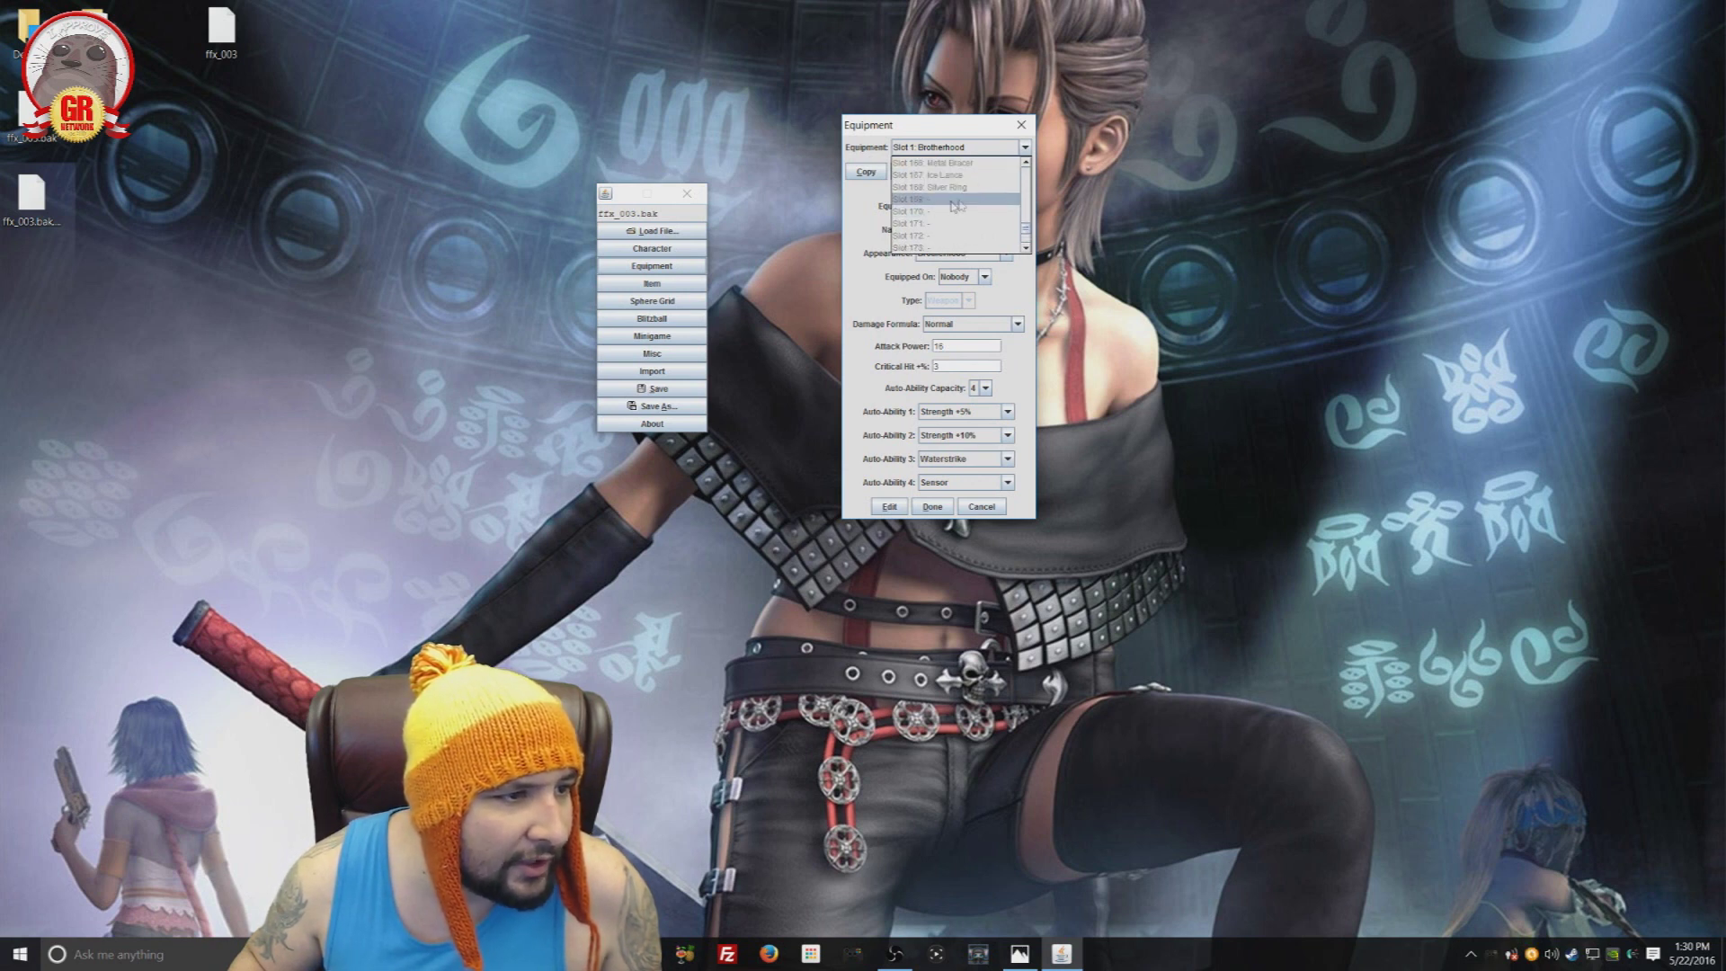
{"action": "left_click", "coordinate": [968, 199]}
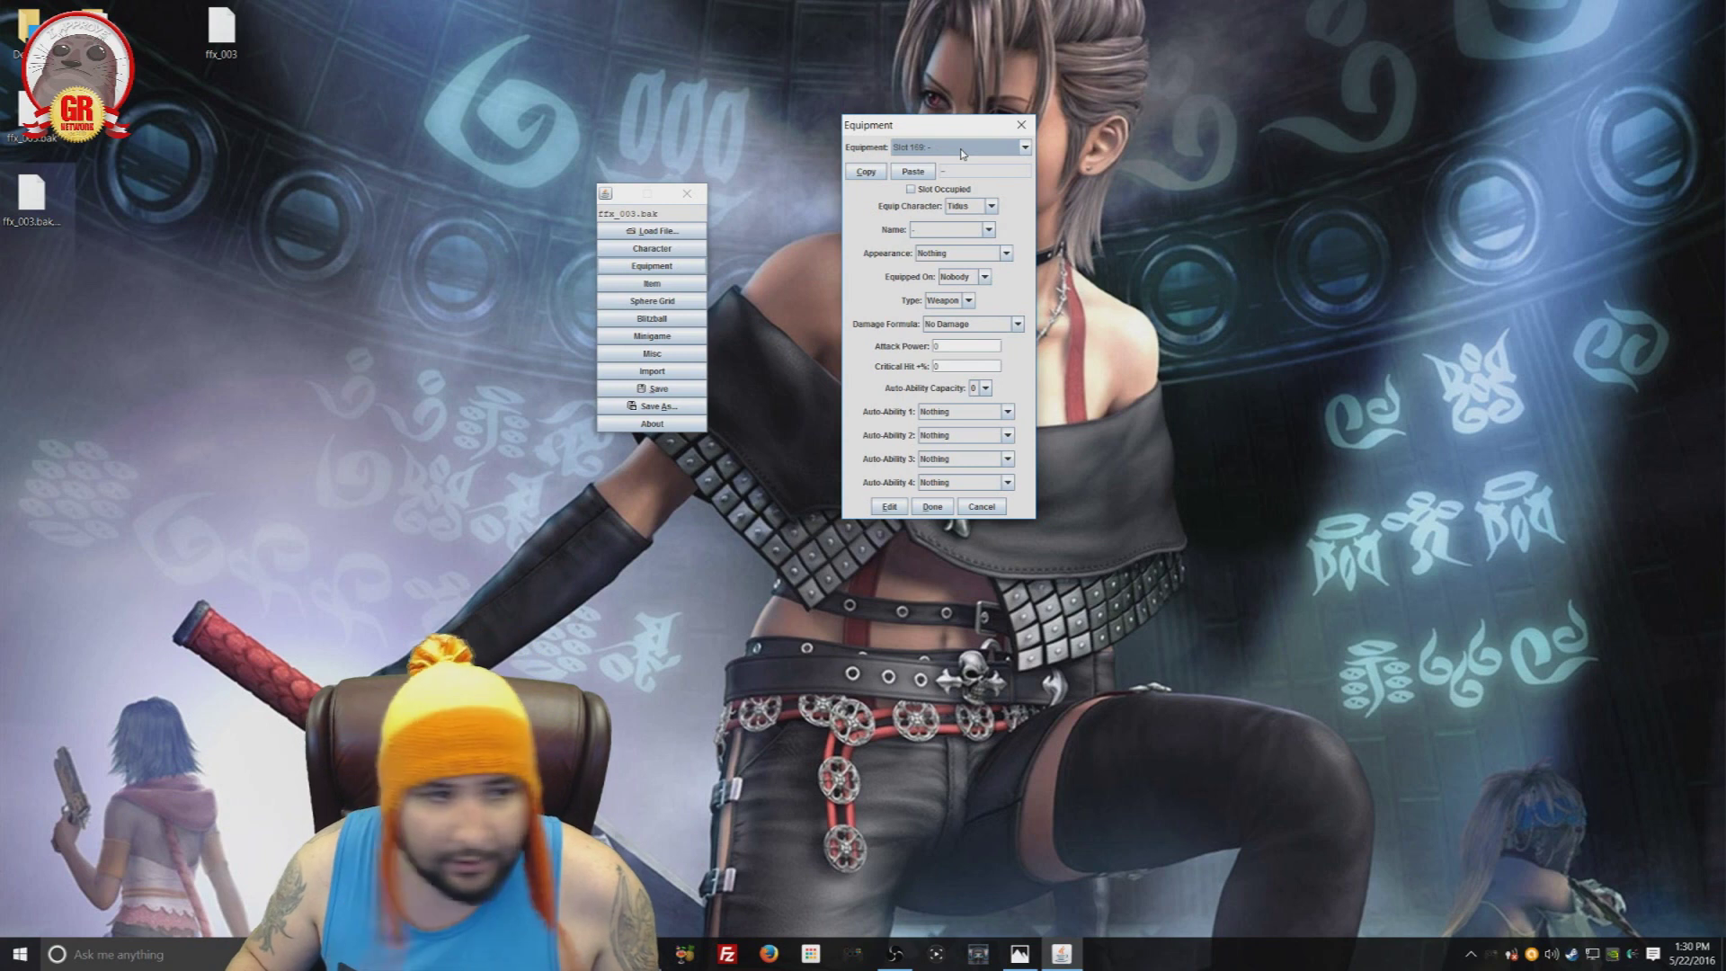
Step: Assign the new equipment piece to the character Tidus
{"action": "left_click", "coordinate": [991, 206]}
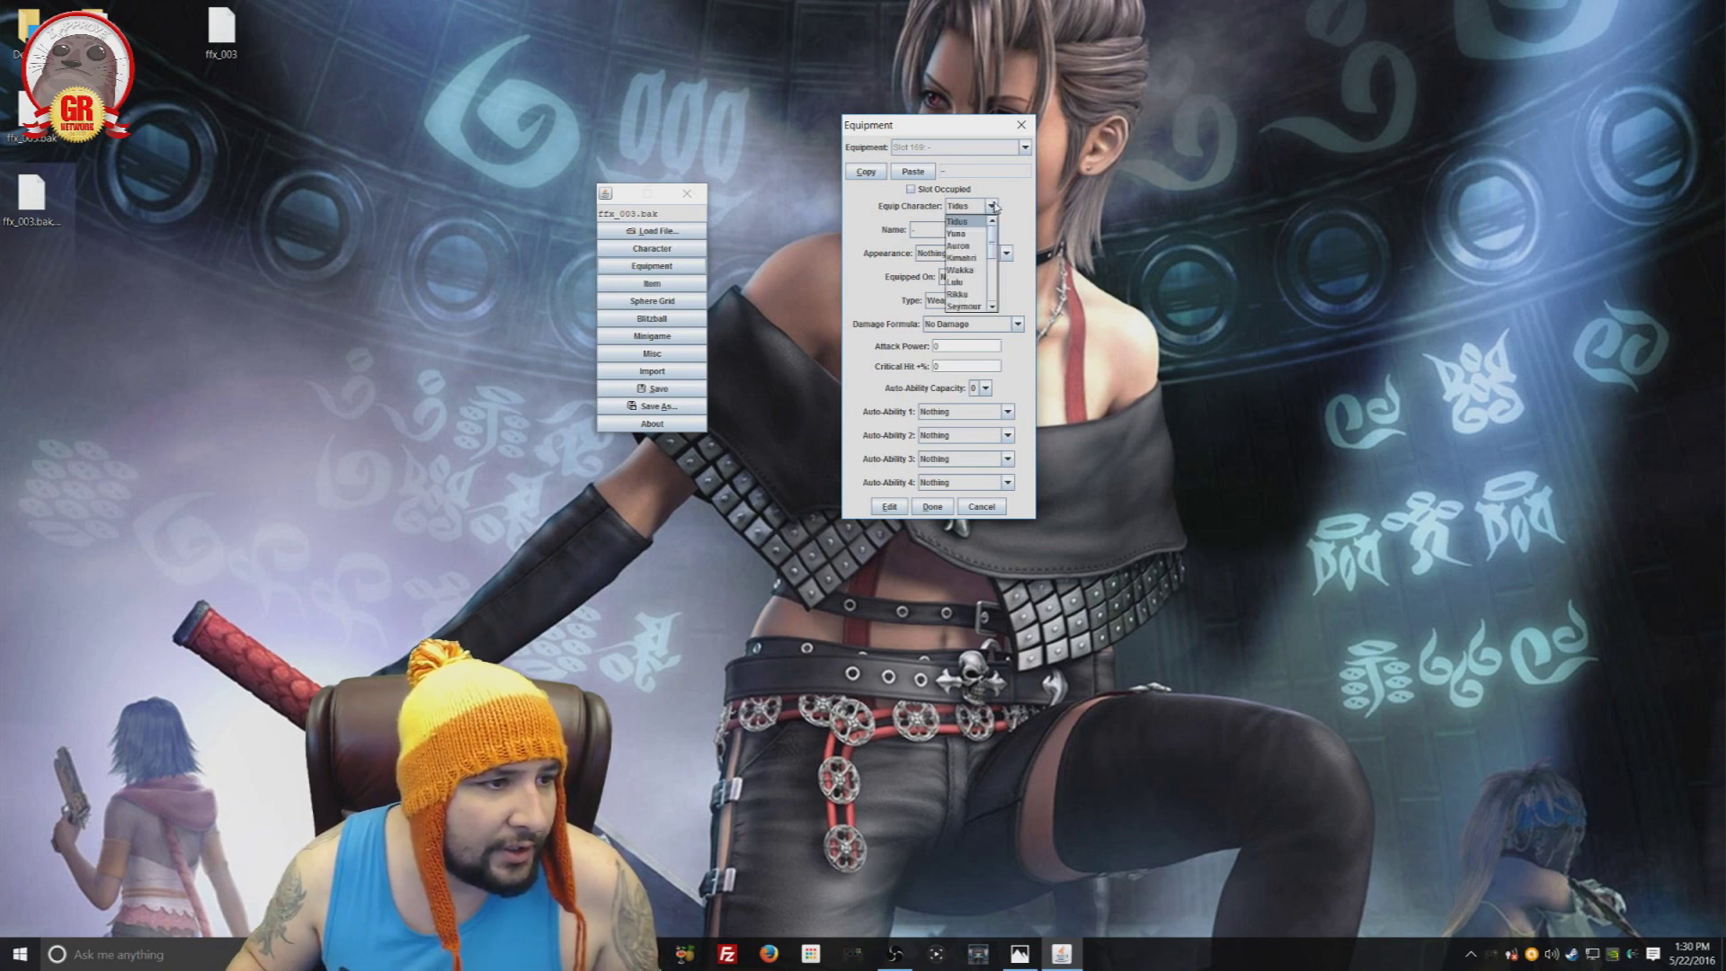
{"action": "left_click", "coordinate": [991, 205]}
{"action": "left_click", "coordinate": [992, 206]}
{"action": "left_click", "coordinate": [970, 222]}
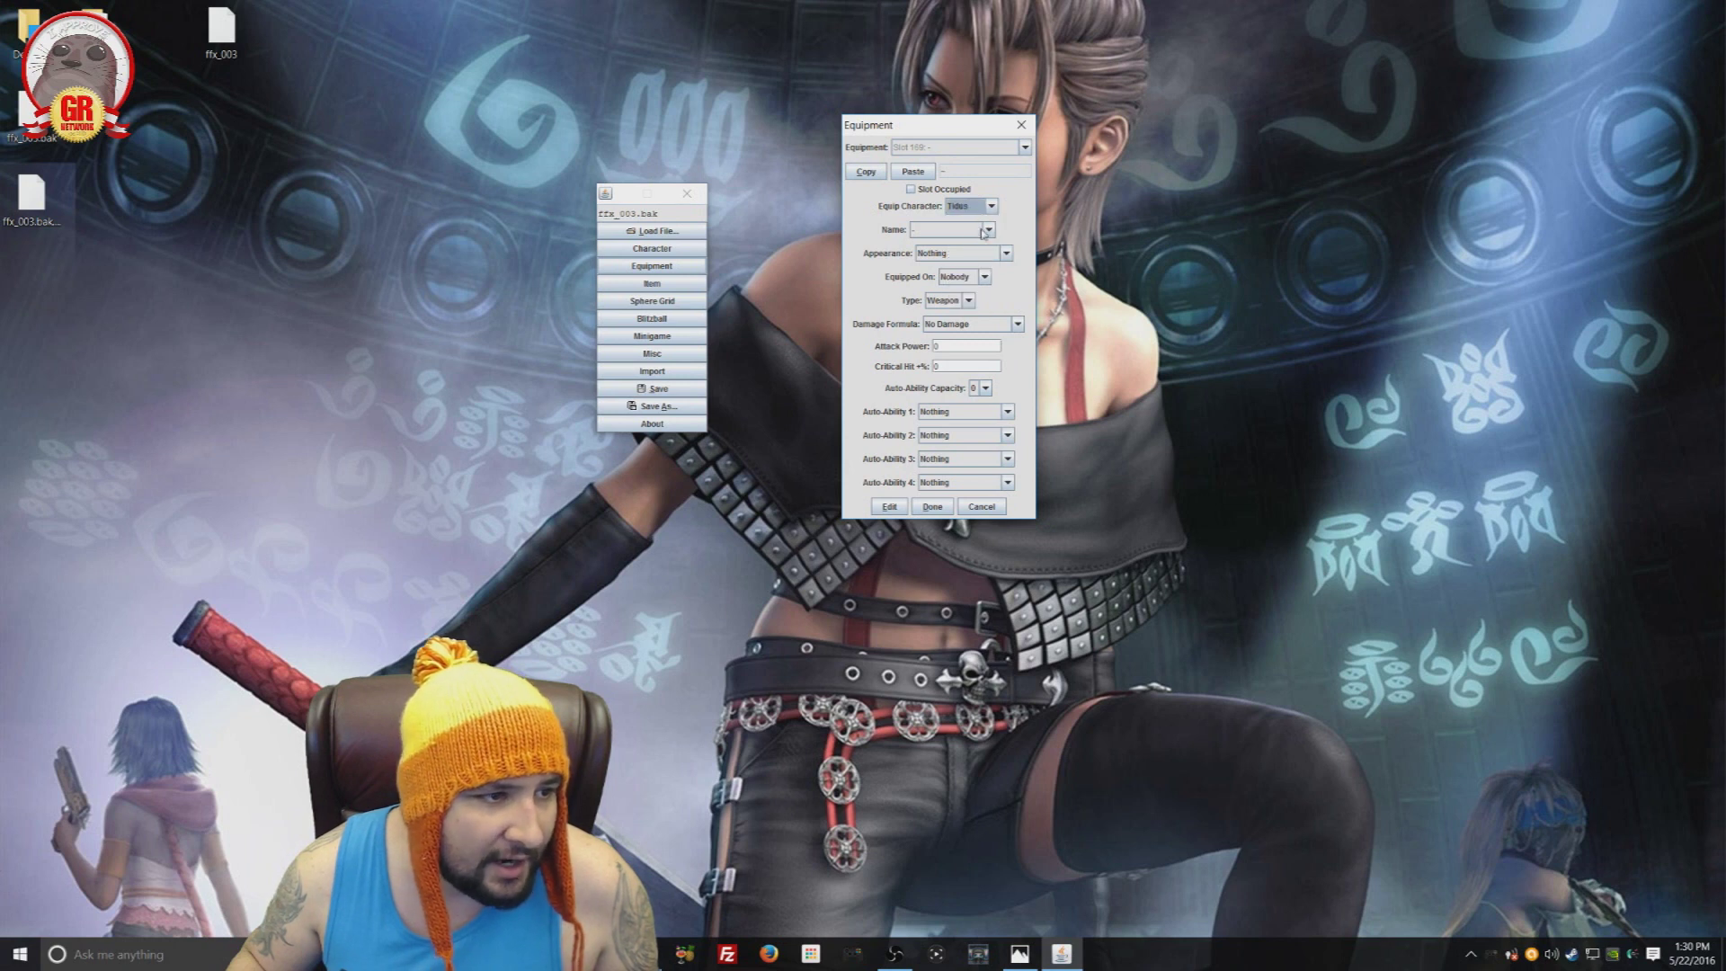
Step: Look through the sword and shield names and name the new equipment Brotherhood
{"action": "left_click", "coordinate": [985, 230]}
{"action": "scroll", "coordinate": [943, 261], "scroll_direction": "down", "scroll_amount": 10}
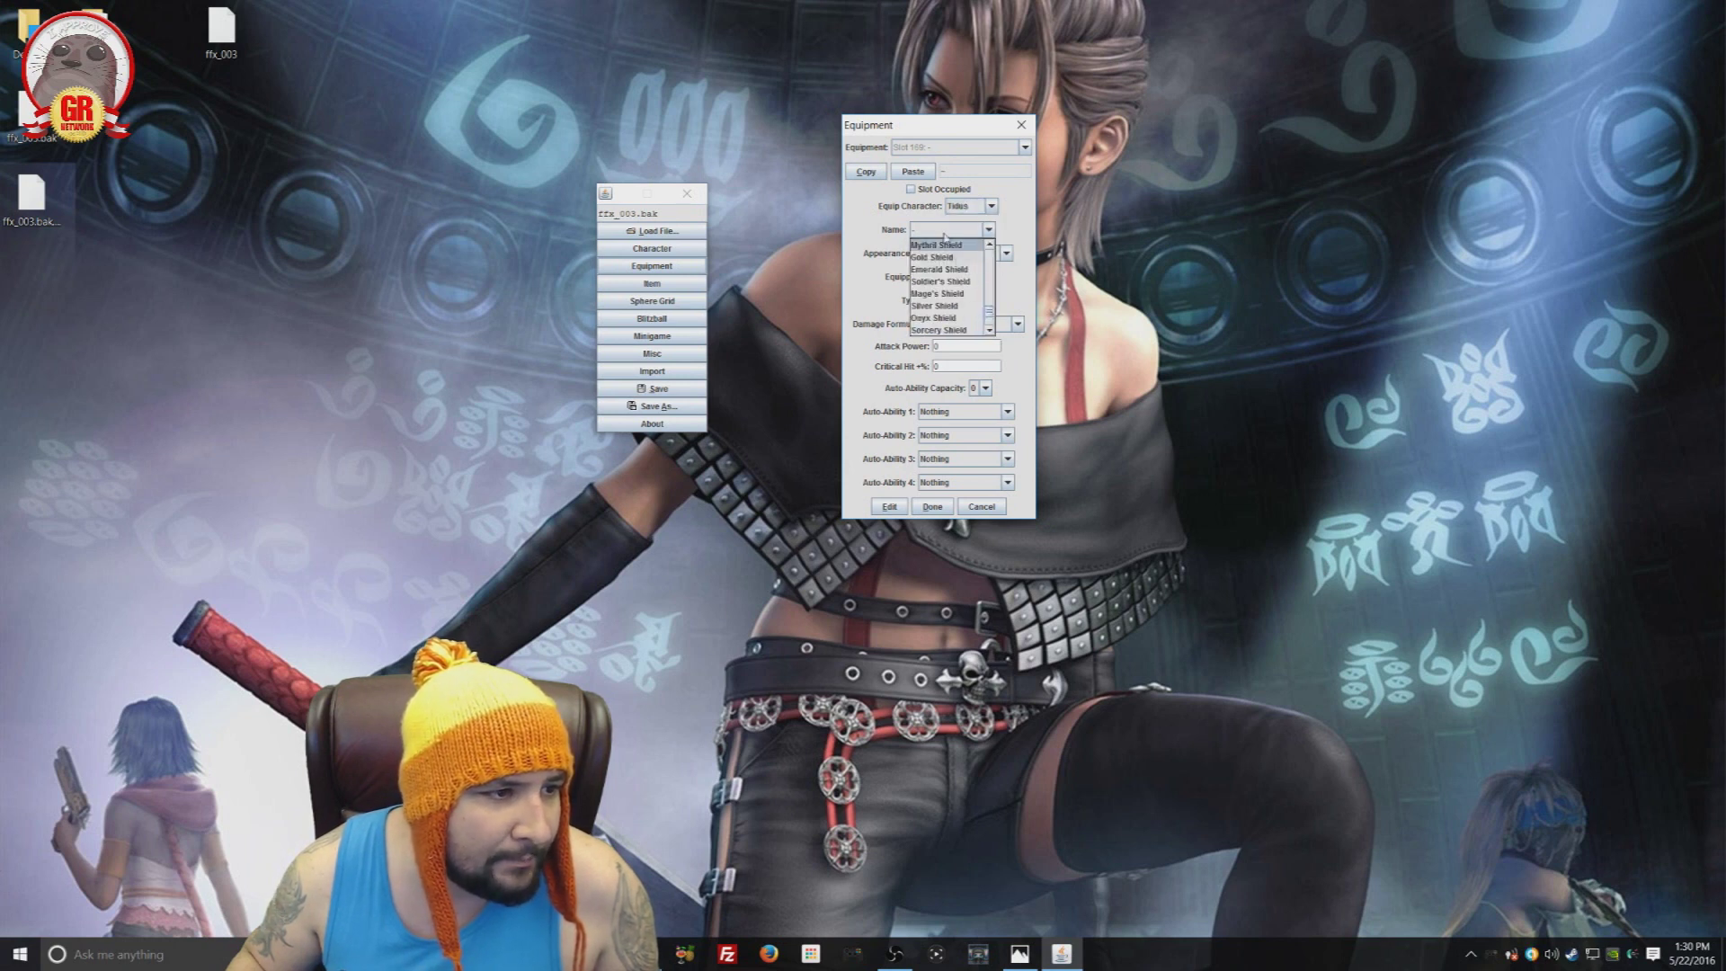
{"action": "left_click", "coordinate": [944, 231]}
{"action": "left_click", "coordinate": [933, 232]}
{"action": "scroll", "coordinate": [932, 278], "scroll_direction": "down", "scroll_amount": 10}
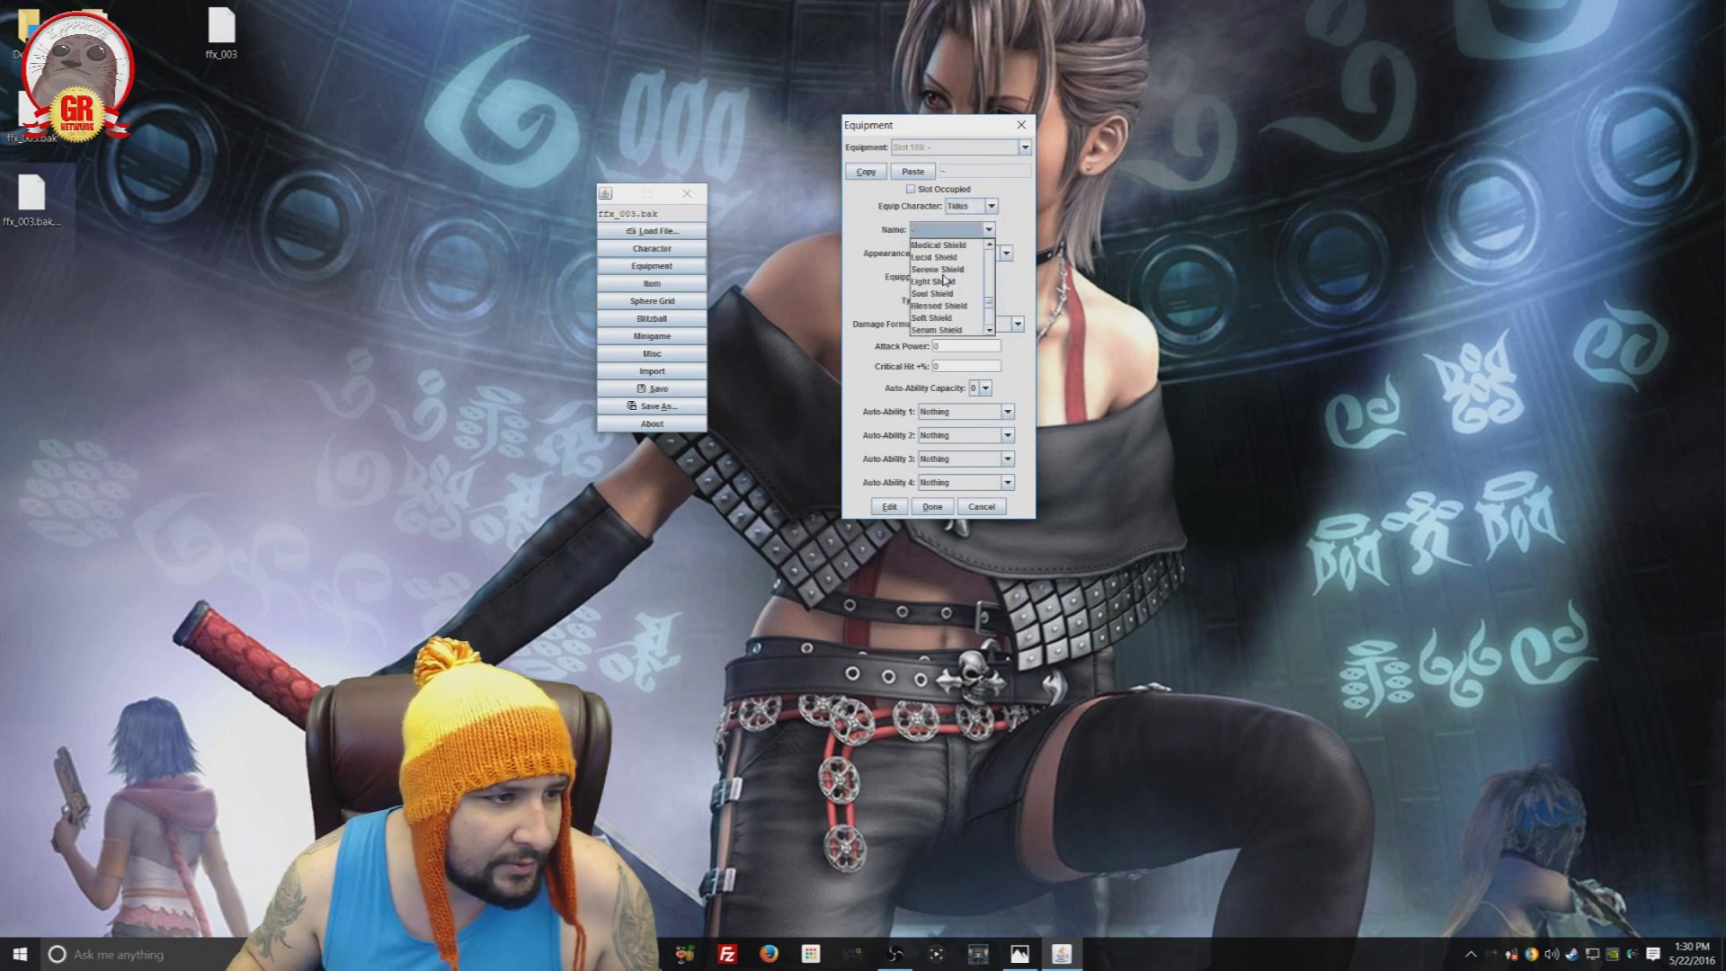
{"action": "scroll", "coordinate": [935, 278], "scroll_direction": "up", "scroll_amount": 15}
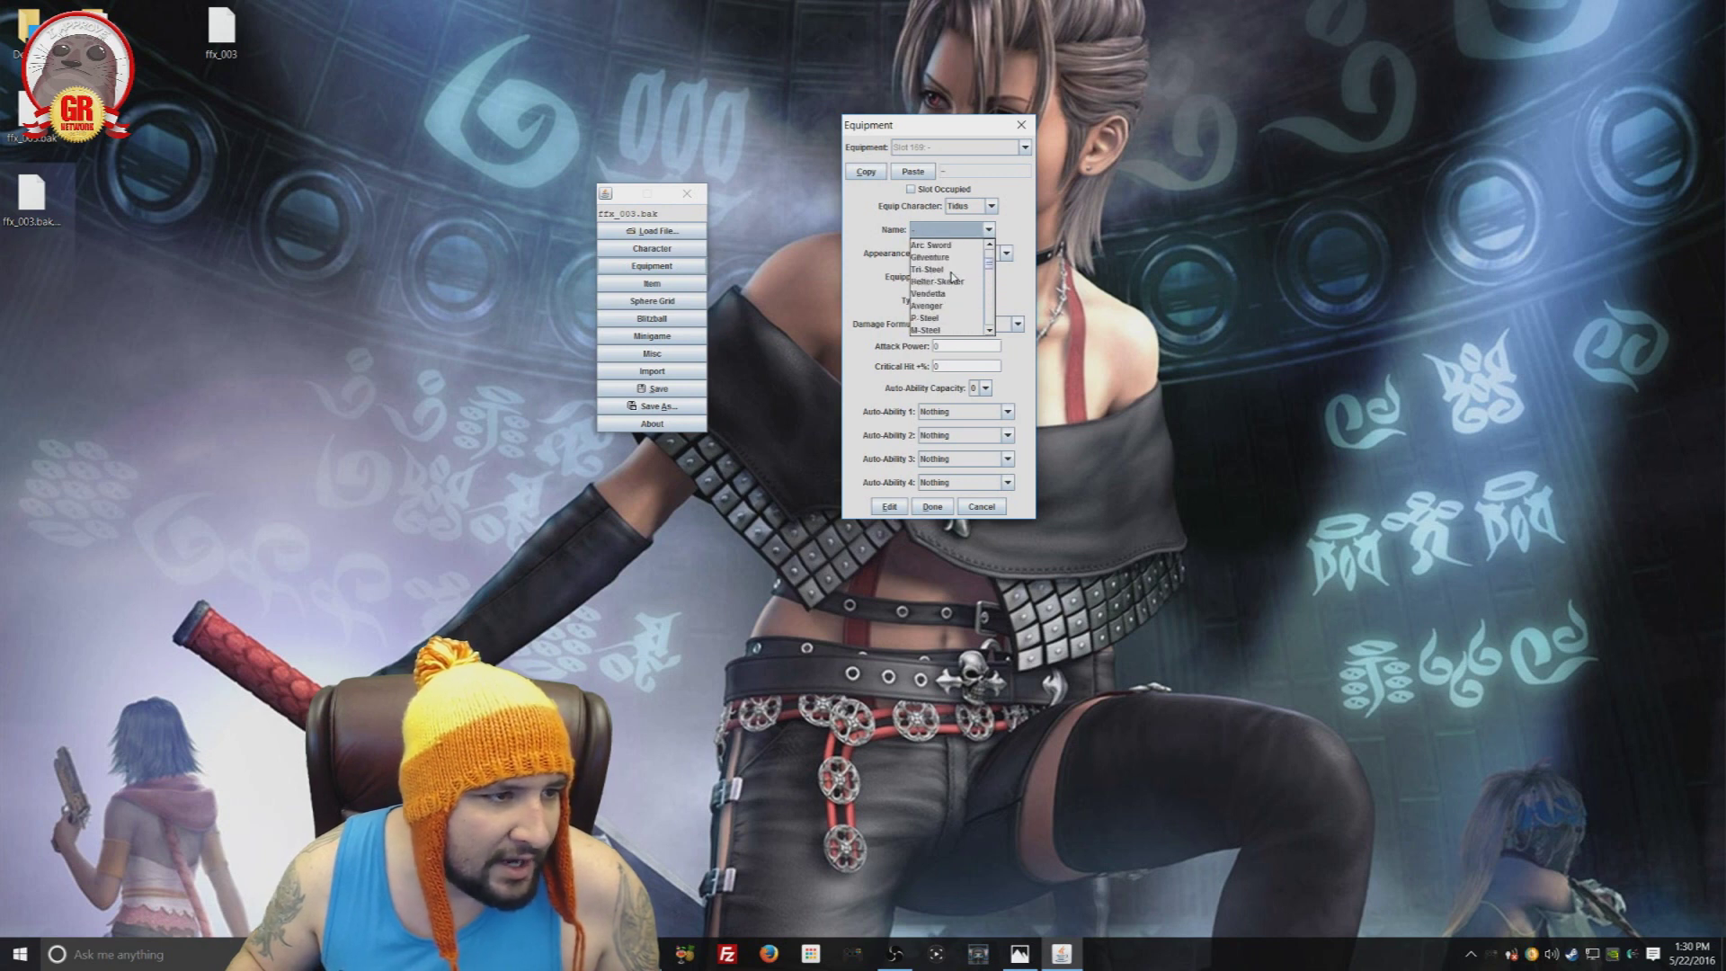
{"action": "scroll", "coordinate": [953, 277], "scroll_direction": "up", "scroll_amount": 5}
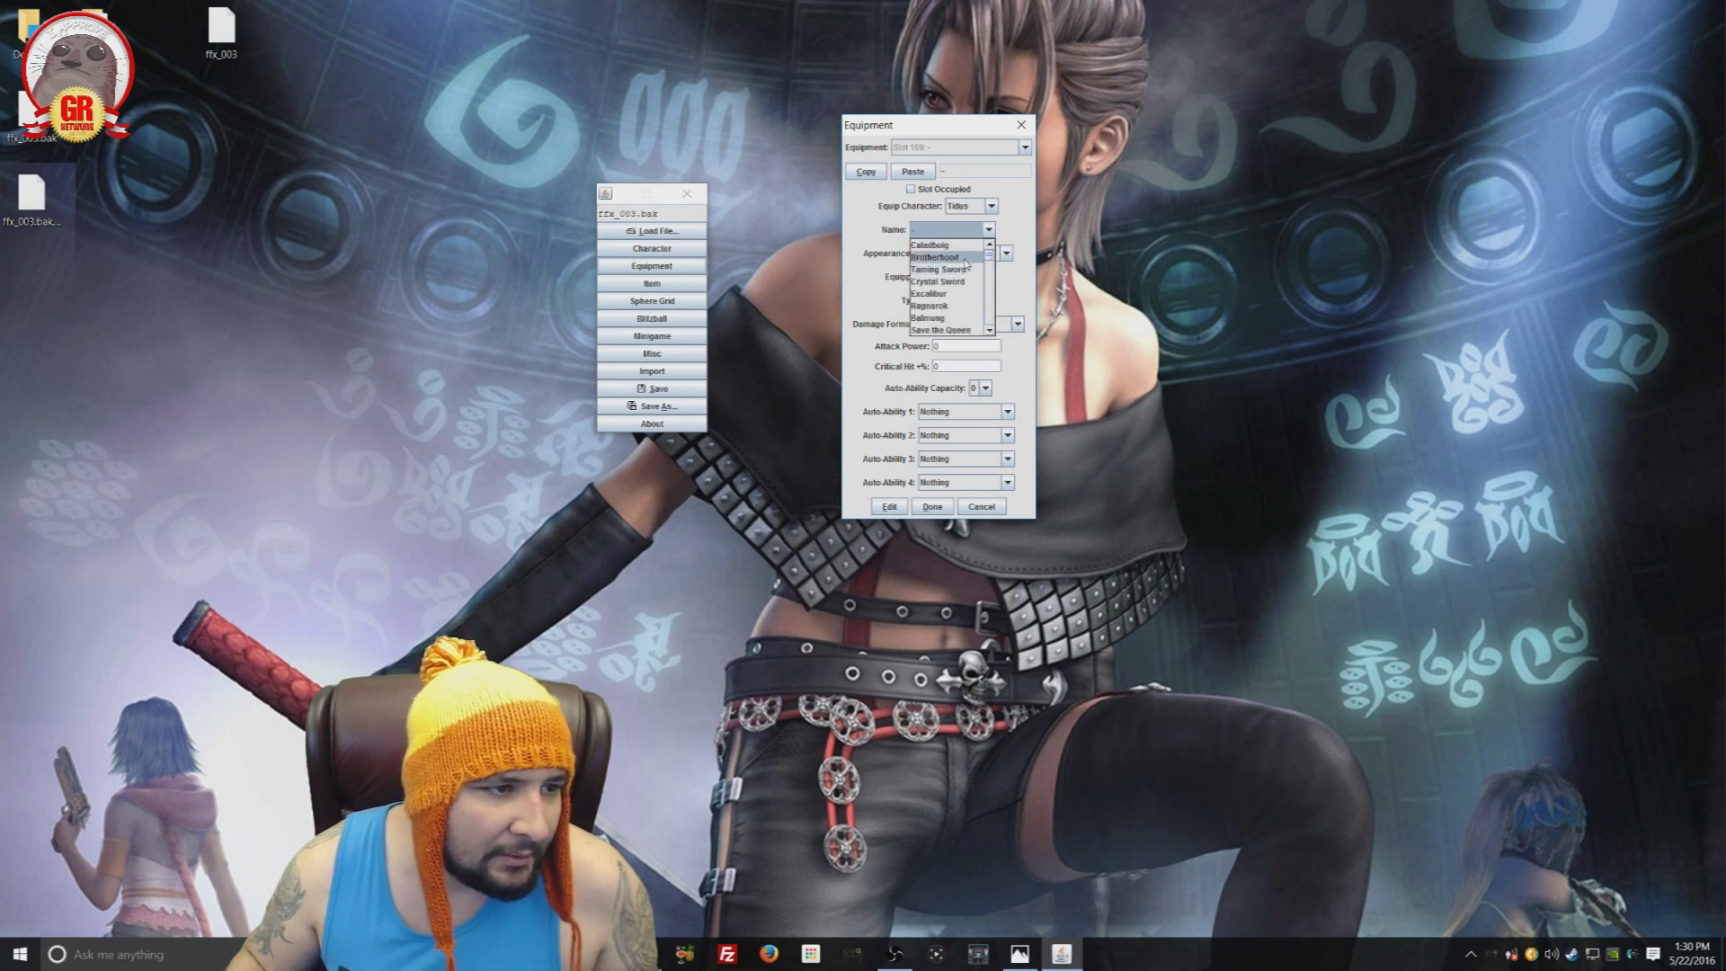
{"action": "left_click", "coordinate": [964, 259]}
Step: Browse the weapon appearances and give the new Brotherhood the Jecht Sword appearance
{"action": "left_click", "coordinate": [1007, 253]}
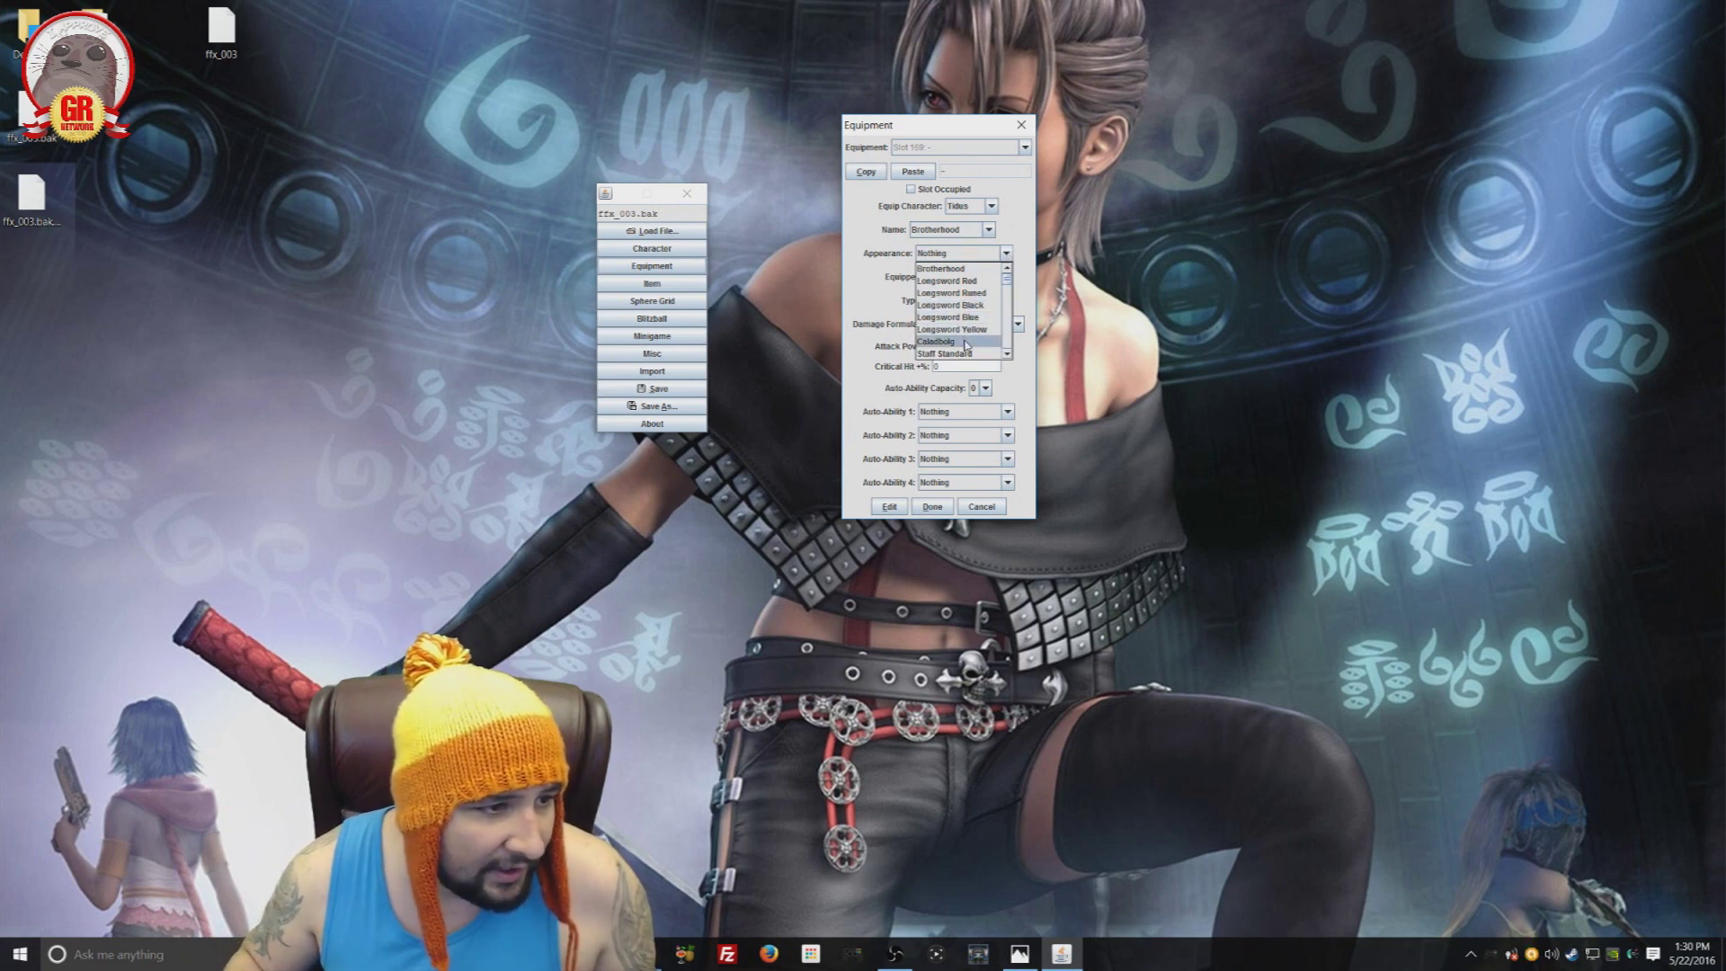
{"action": "scroll", "coordinate": [971, 338], "scroll_direction": "down", "scroll_amount": 2}
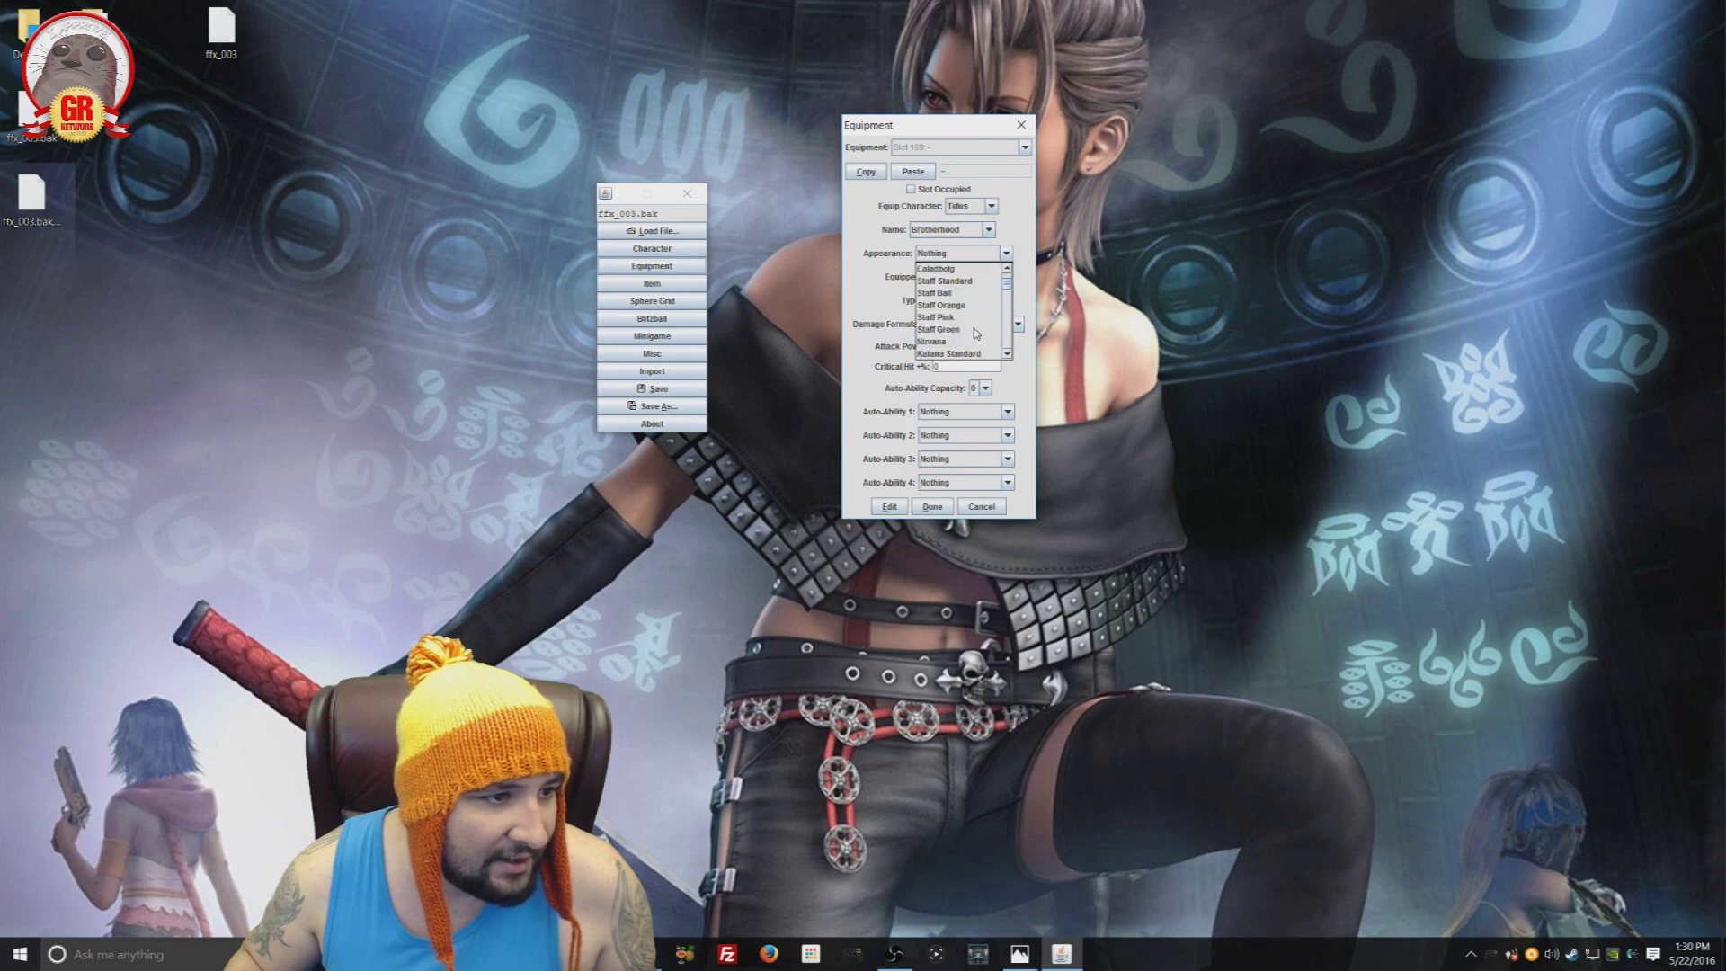
{"action": "scroll", "coordinate": [976, 310], "scroll_direction": "up", "scroll_amount": 1}
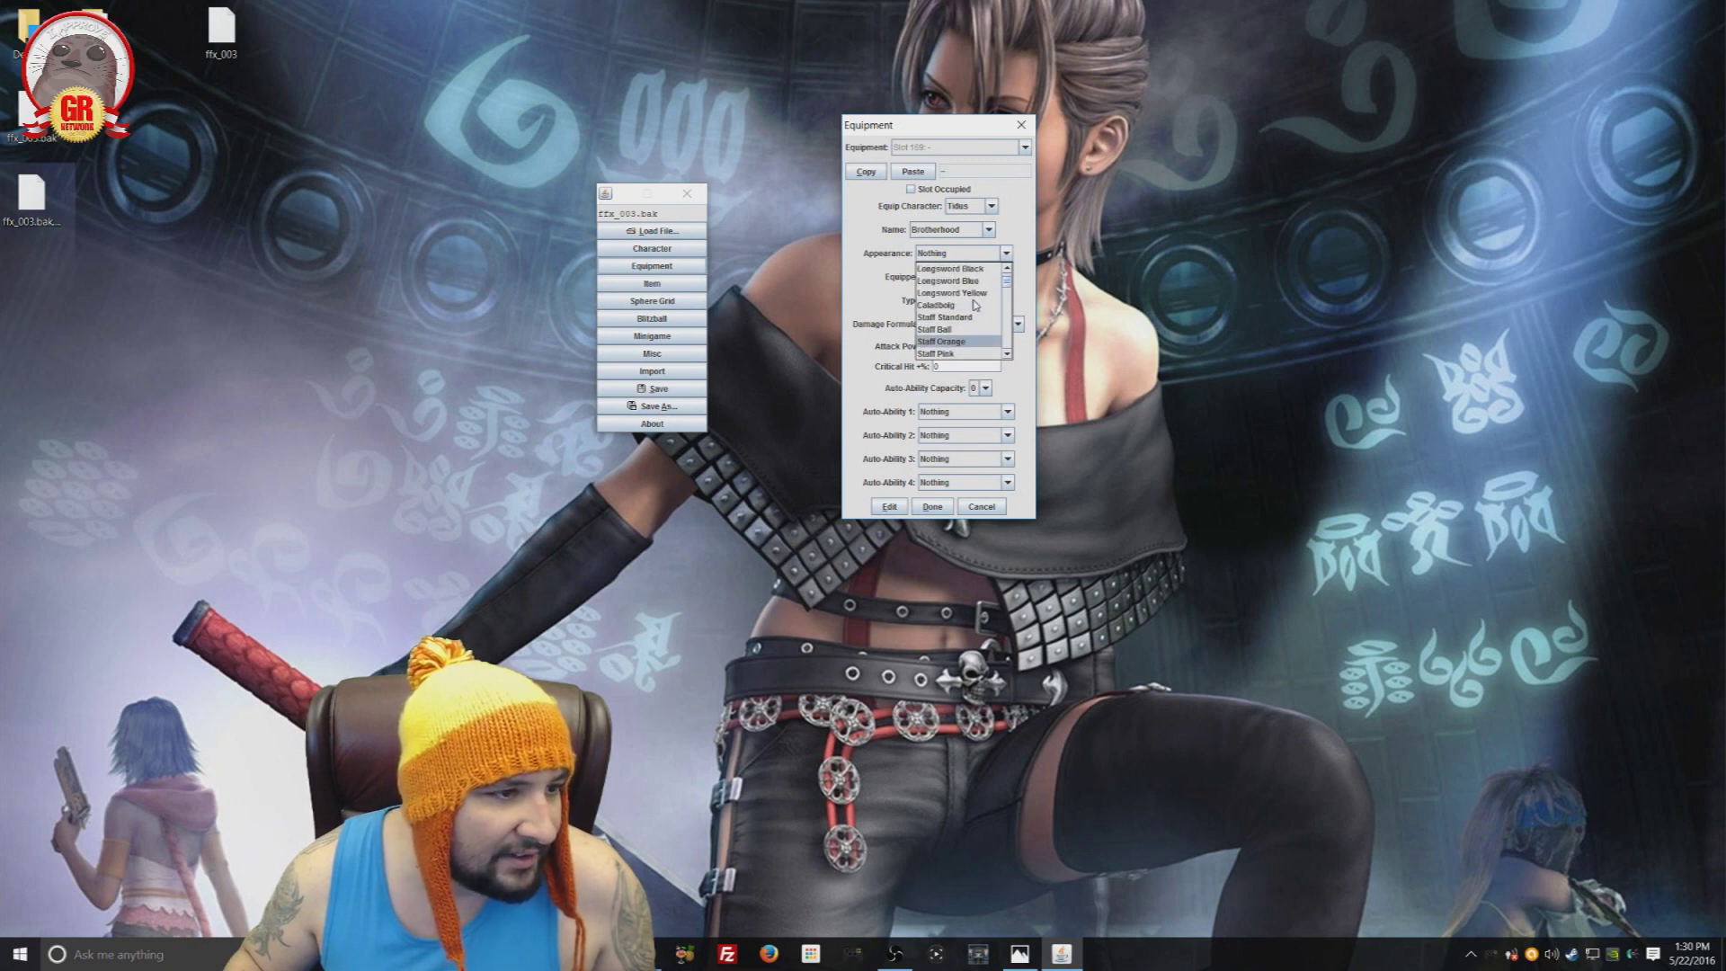
{"action": "scroll", "coordinate": [976, 307], "scroll_direction": "up", "scroll_amount": 1}
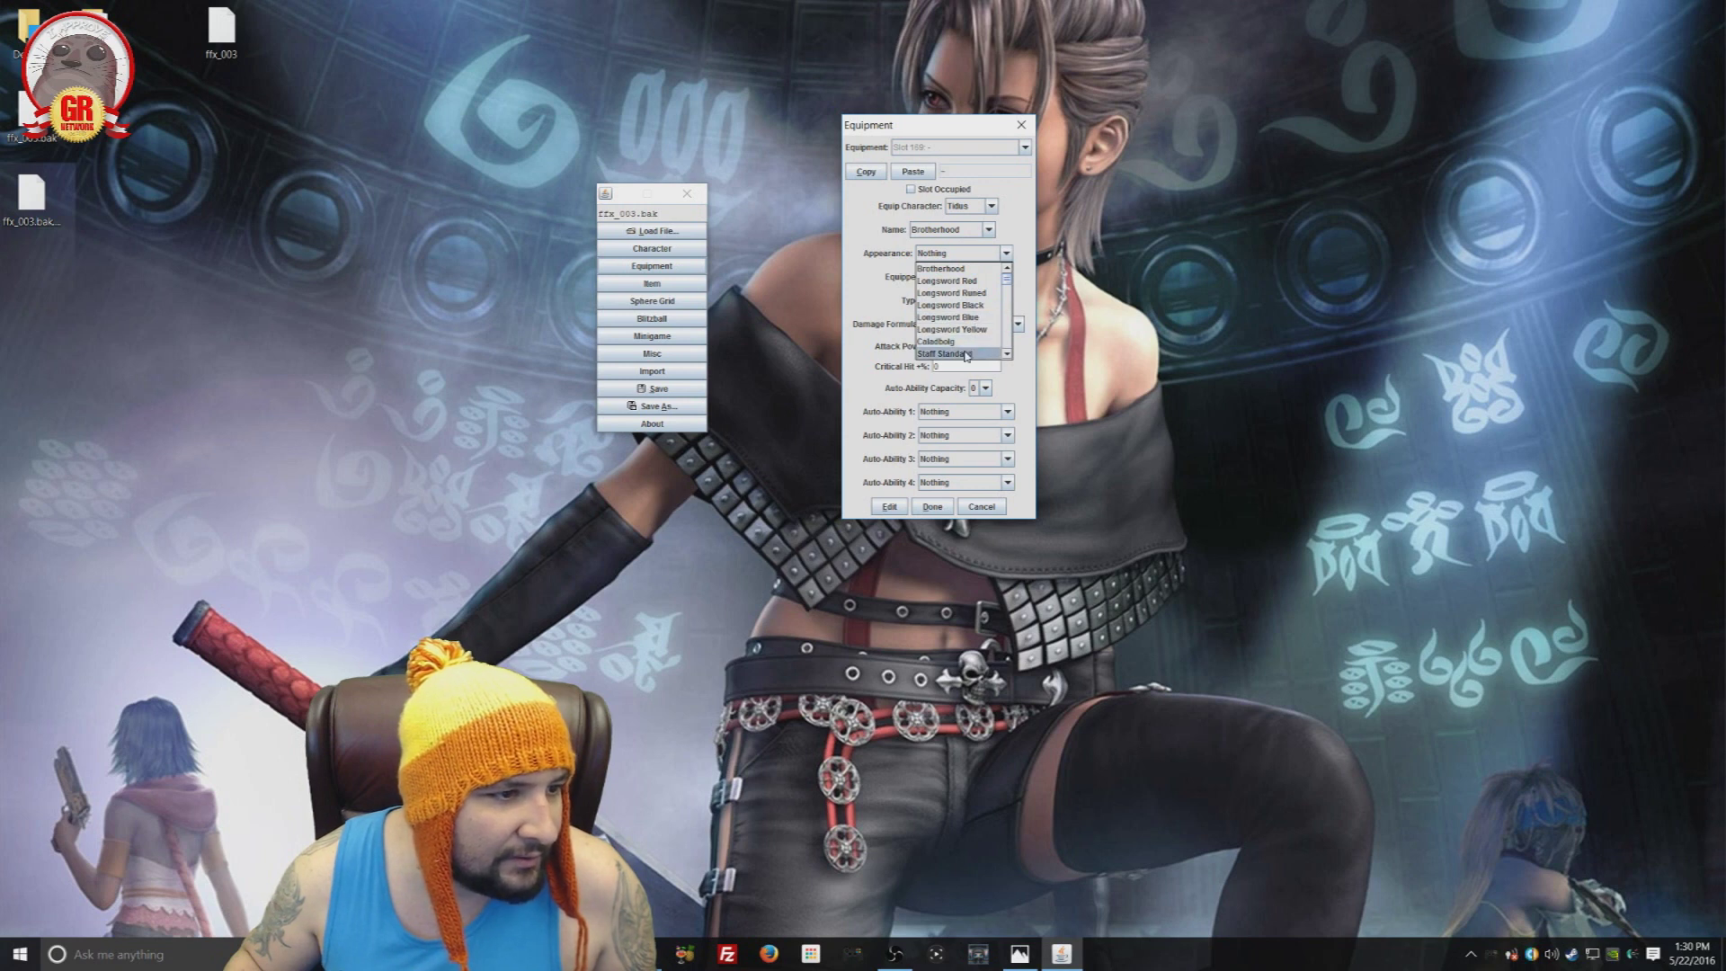
{"action": "scroll", "coordinate": [967, 342], "scroll_direction": "down", "scroll_amount": 5}
{"action": "scroll", "coordinate": [971, 305], "scroll_direction": "down", "scroll_amount": 5}
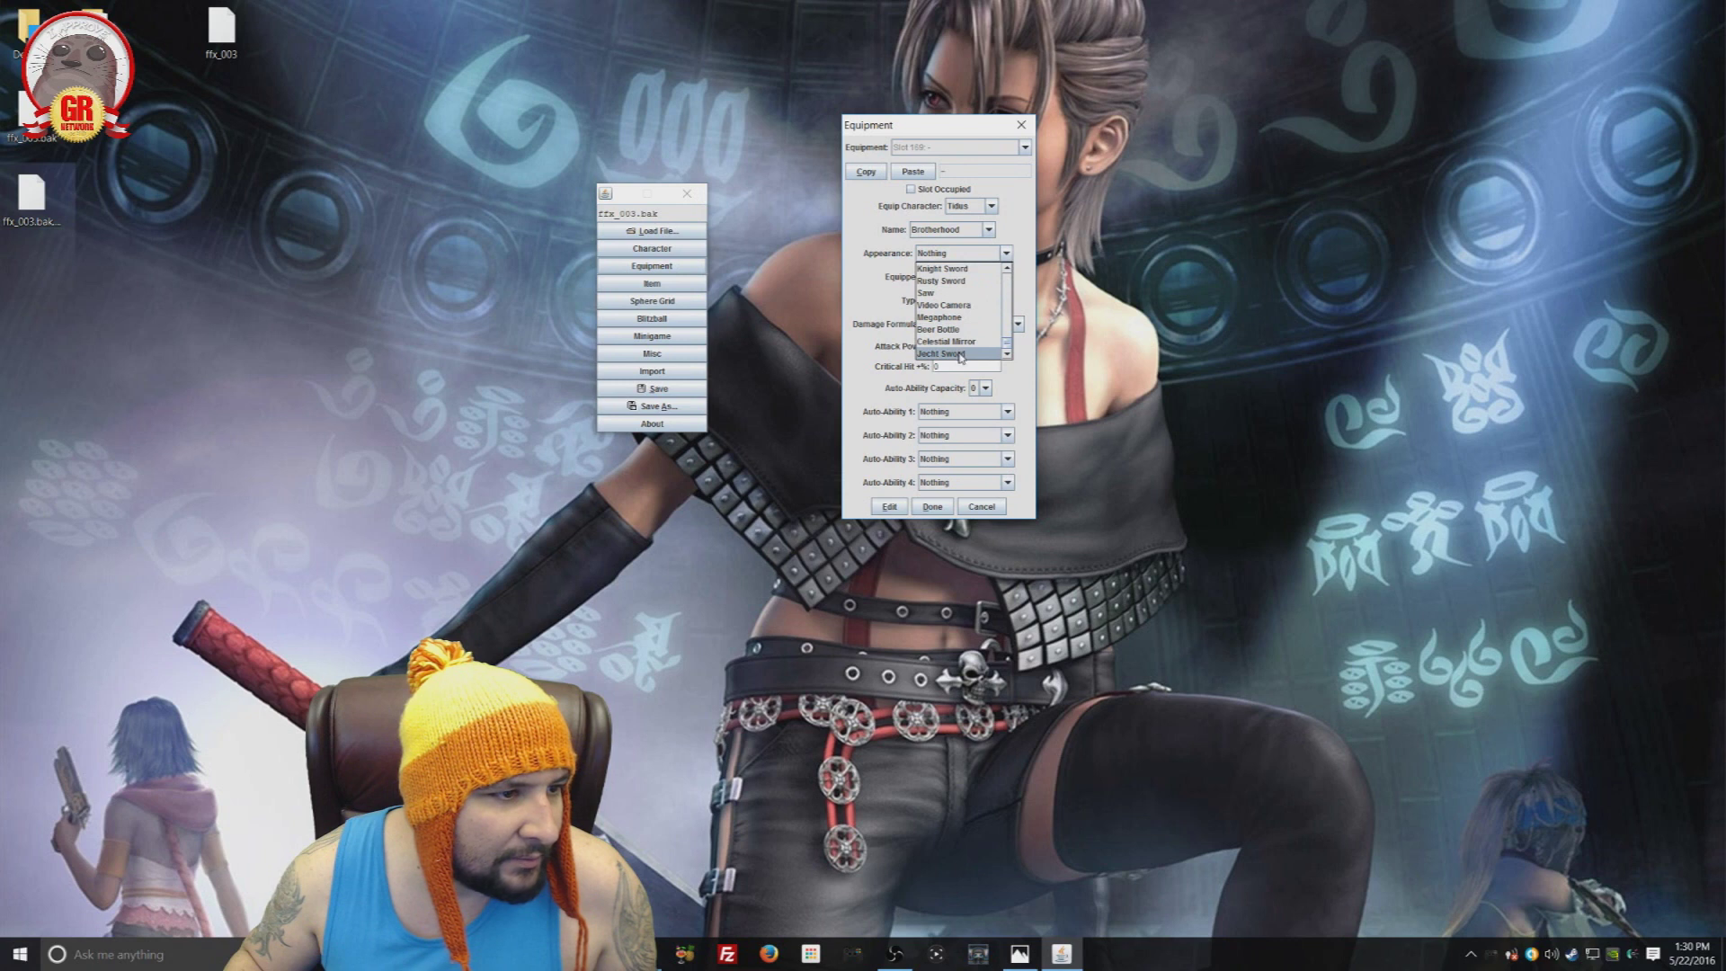
{"action": "left_click", "coordinate": [975, 354]}
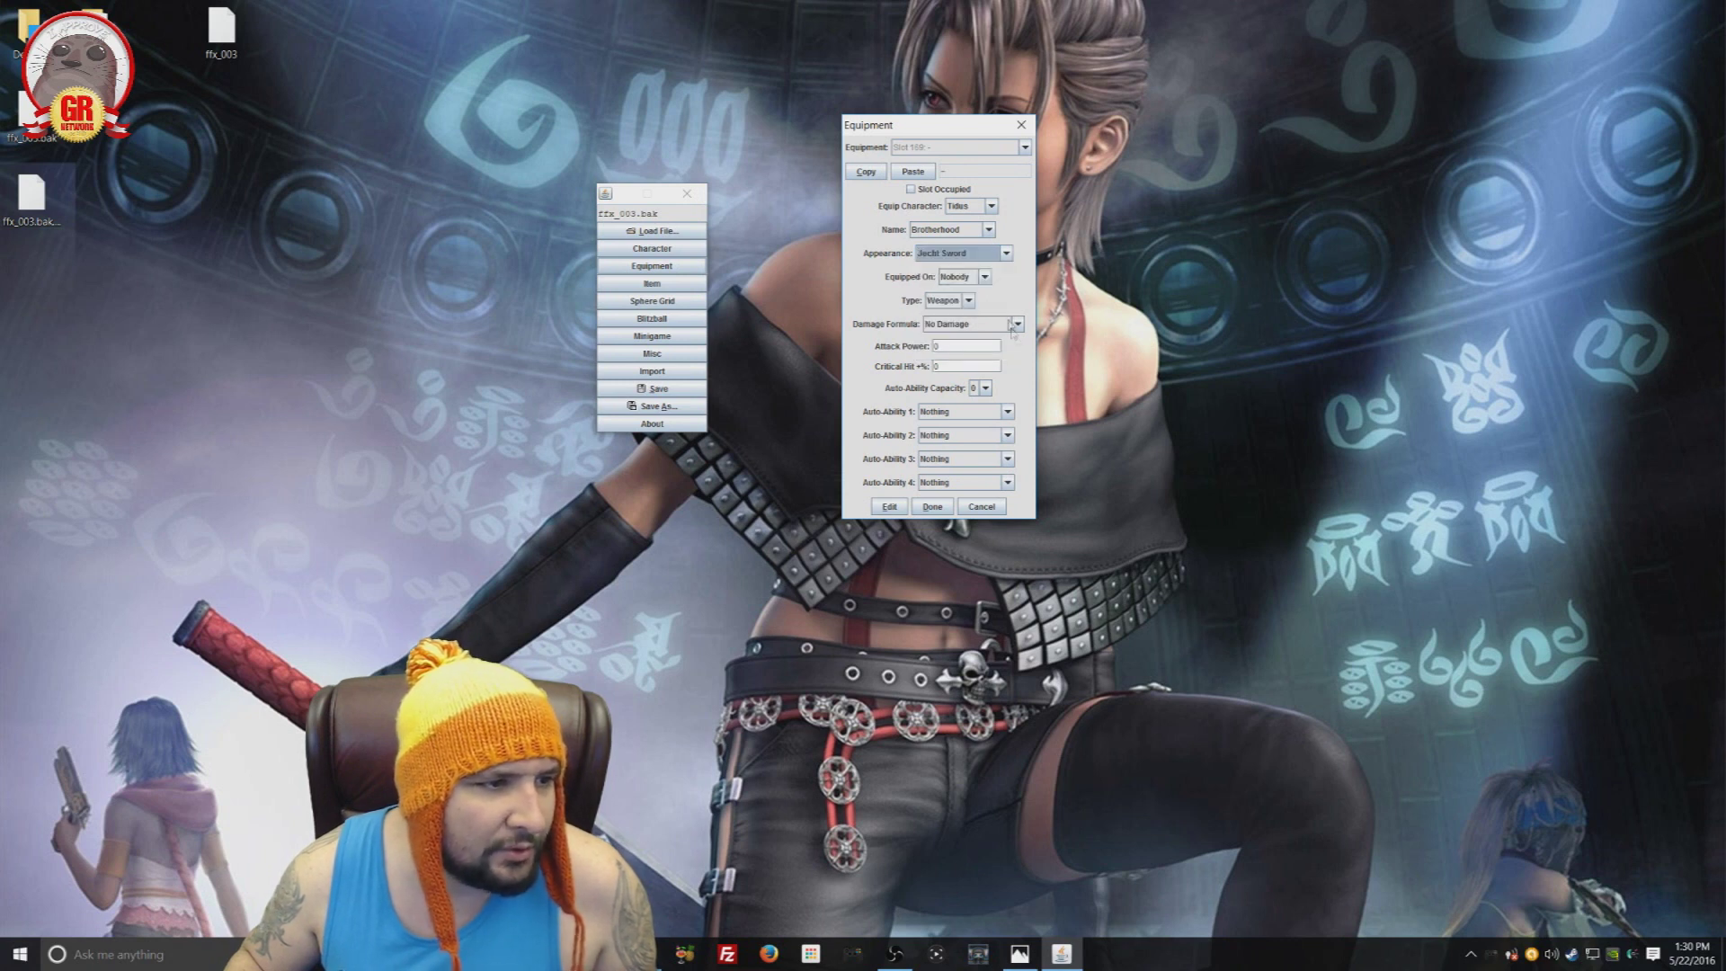
Step: Equip the new item on Tidus and keep its type as Weapon
{"action": "left_click", "coordinate": [984, 277]}
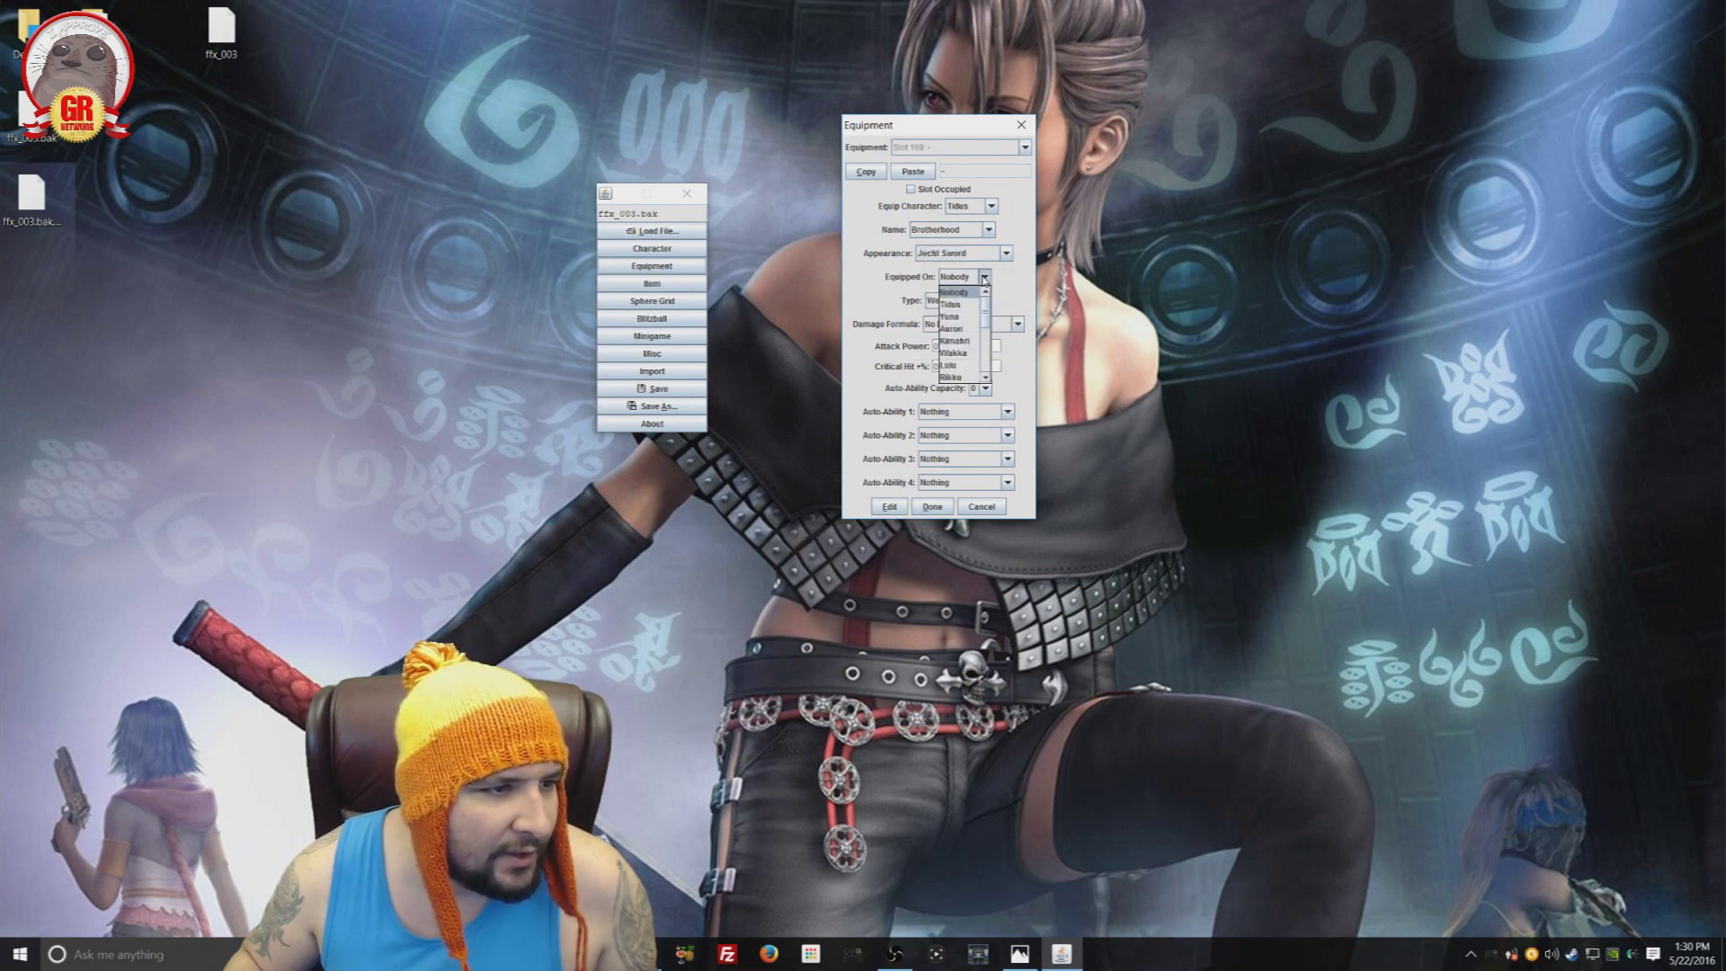
{"action": "left_click", "coordinate": [953, 305]}
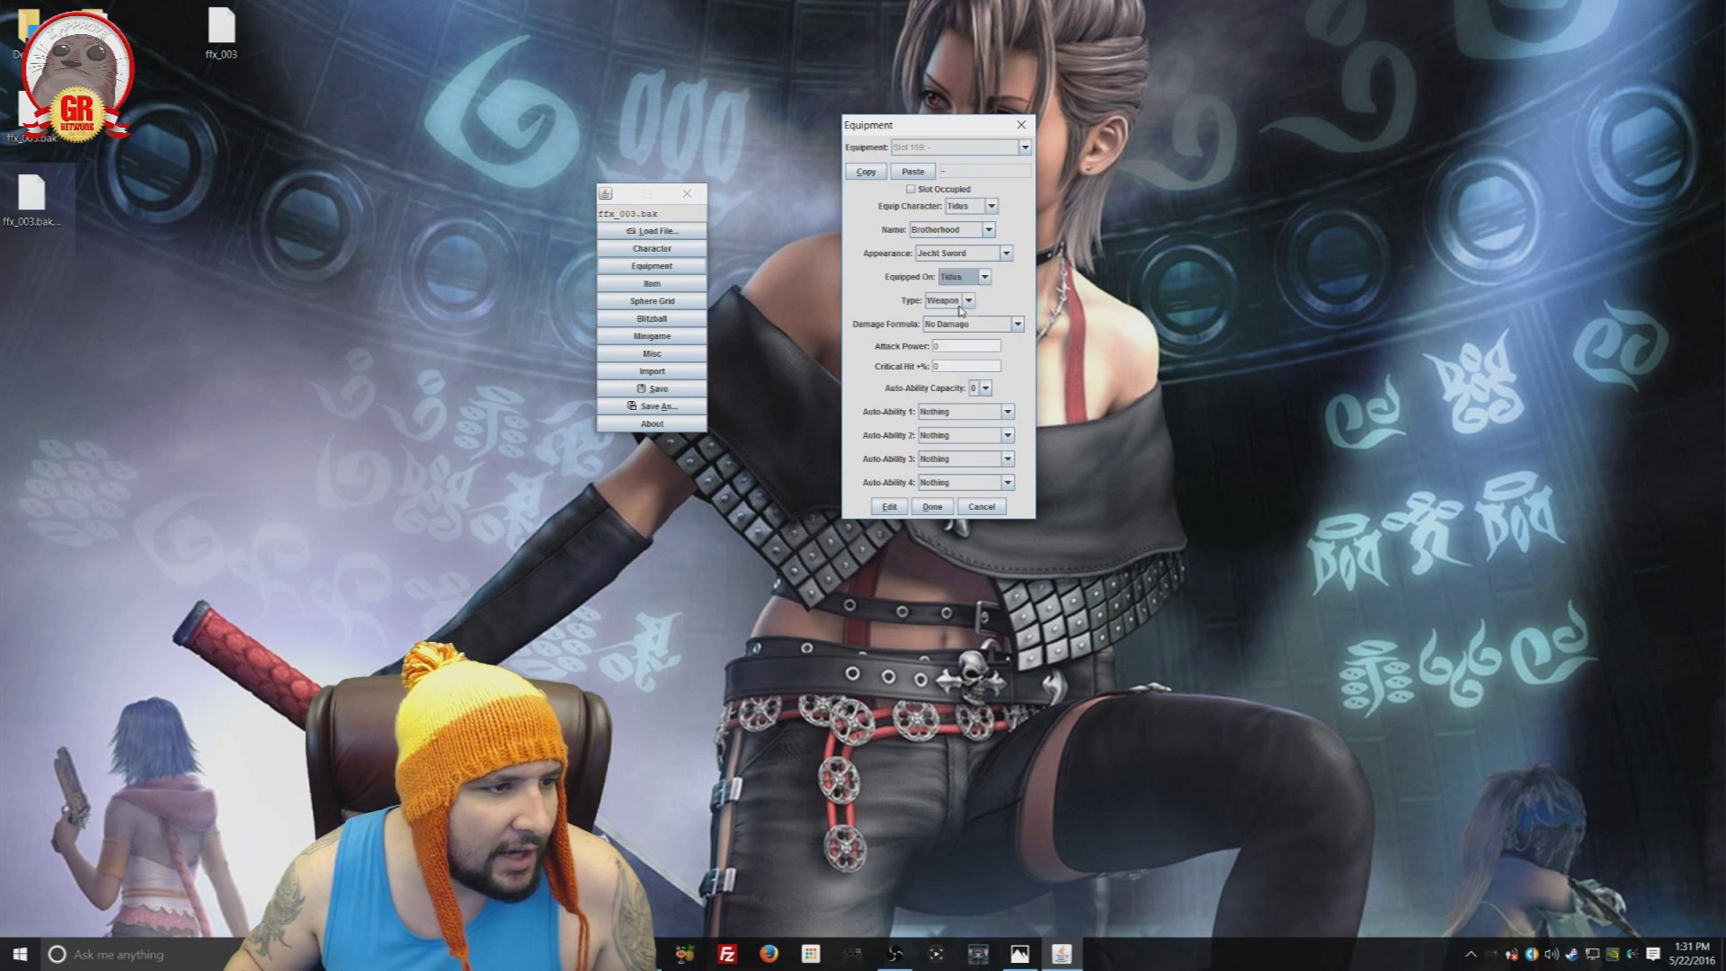
{"action": "left_click", "coordinate": [969, 301]}
{"action": "left_click", "coordinate": [968, 301]}
{"action": "left_click", "coordinate": [969, 302]}
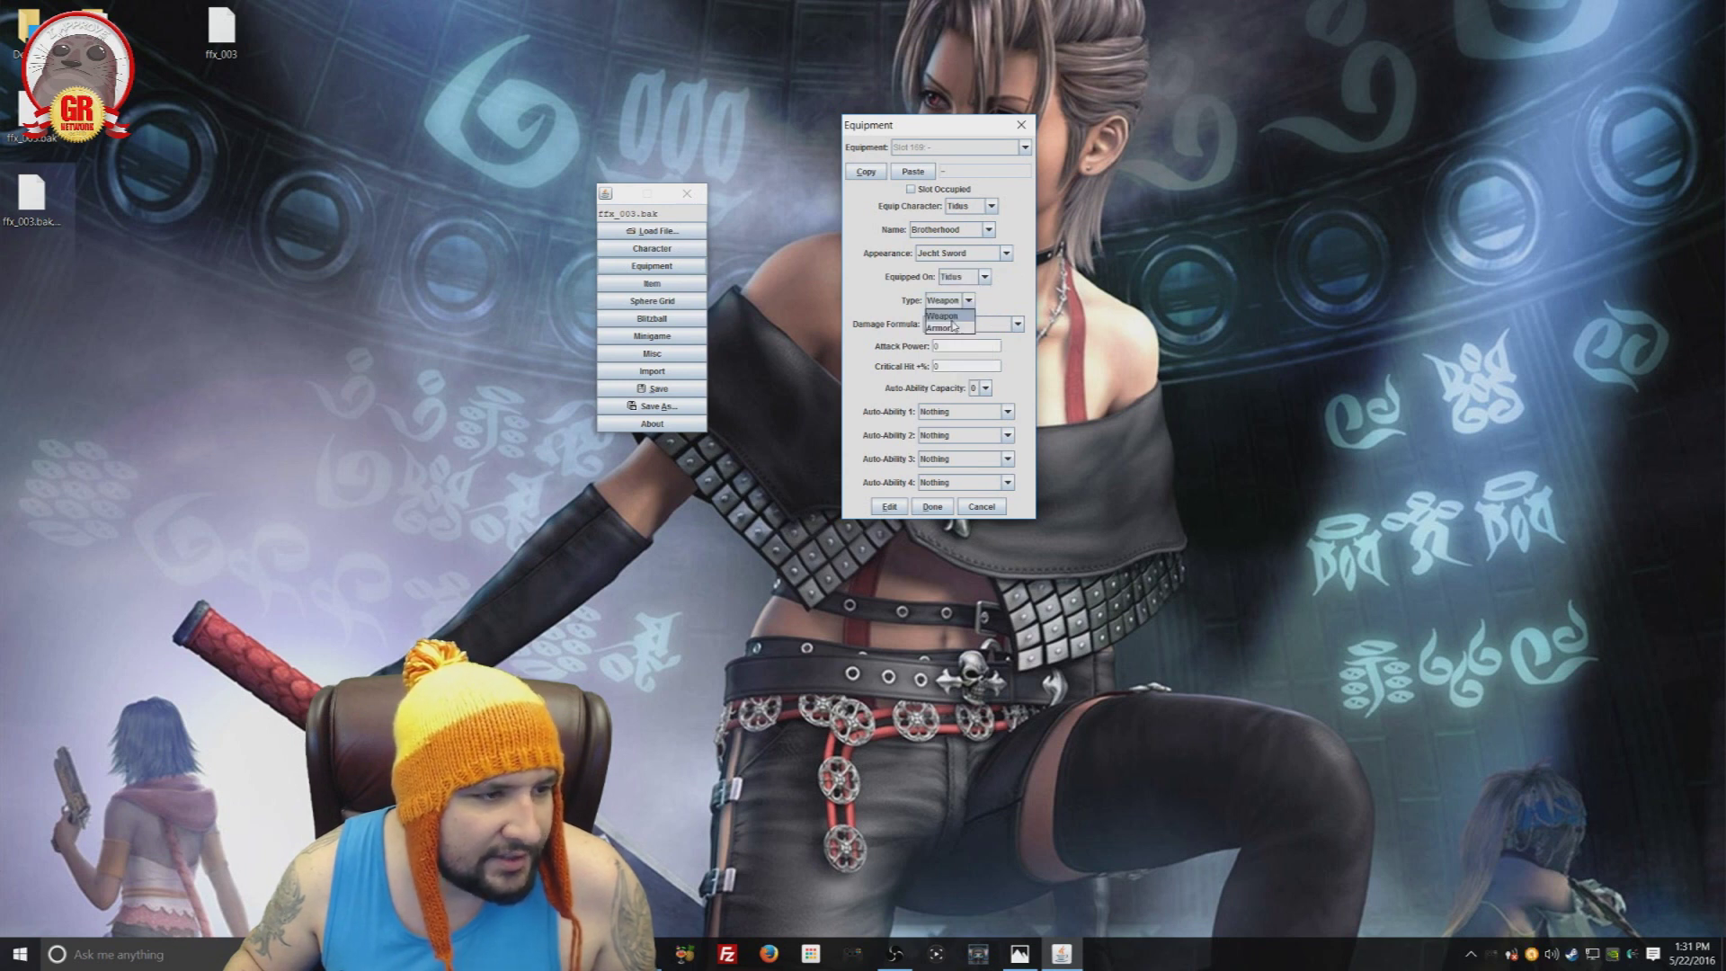
{"action": "left_click", "coordinate": [951, 321]}
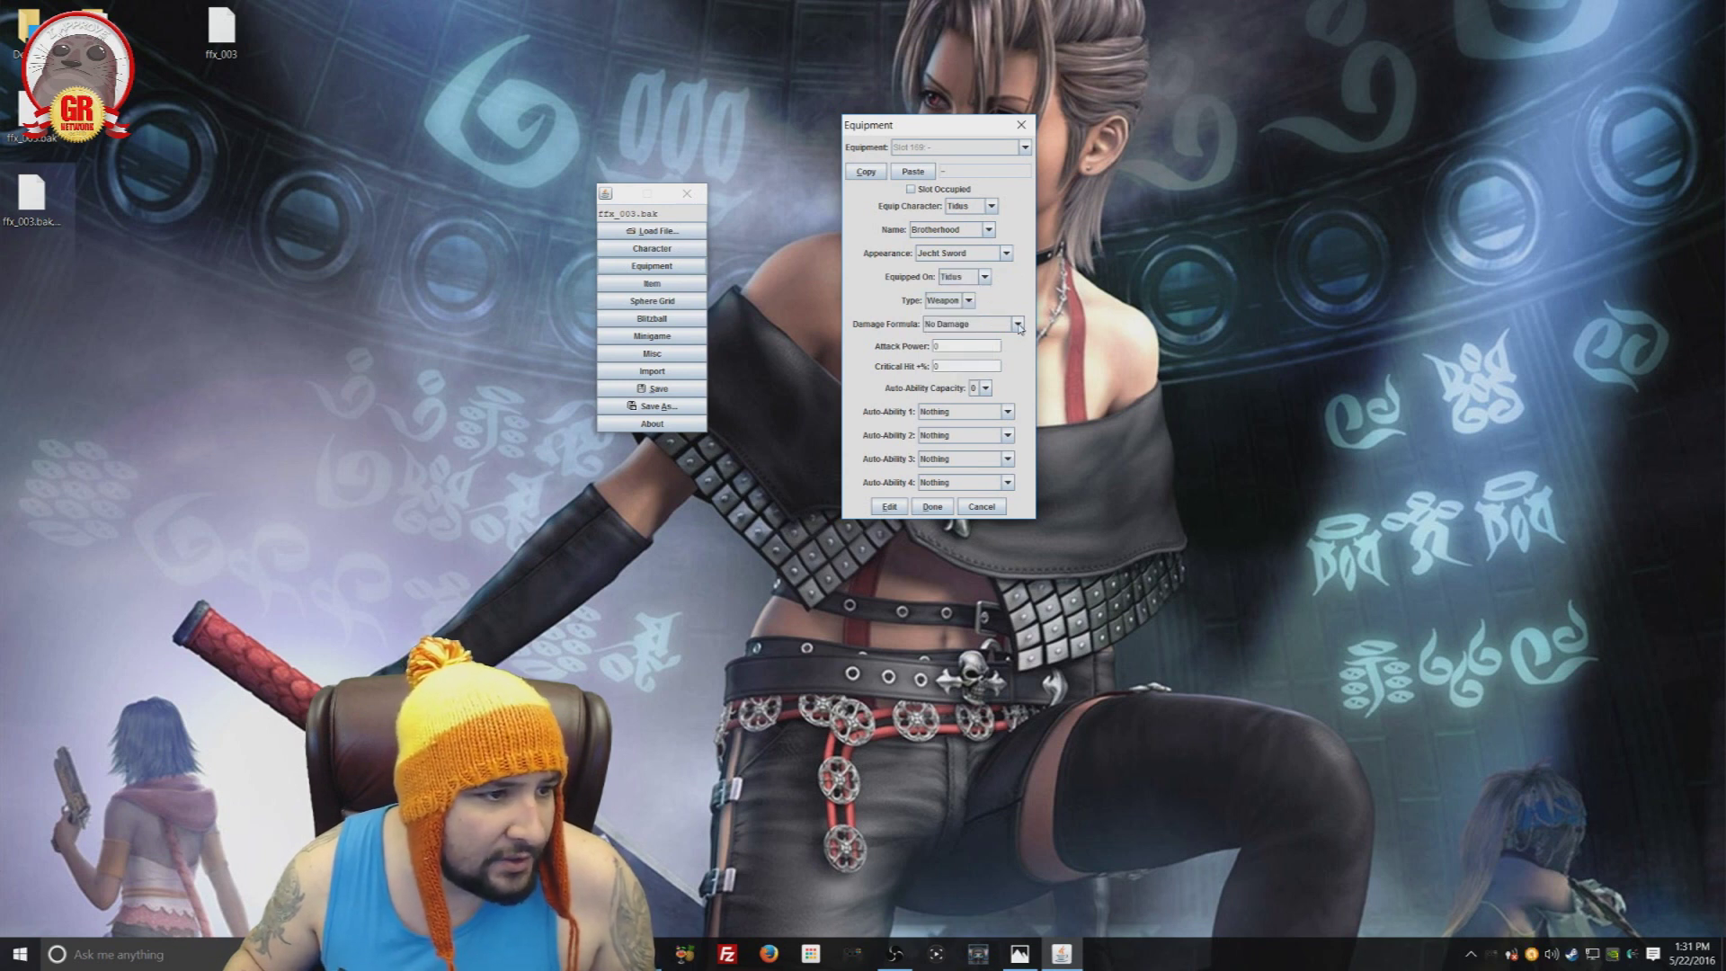
Step: Review the damage formulas and set the new weapon's formula to Multiples of 9999
{"action": "left_click", "coordinate": [1019, 324]}
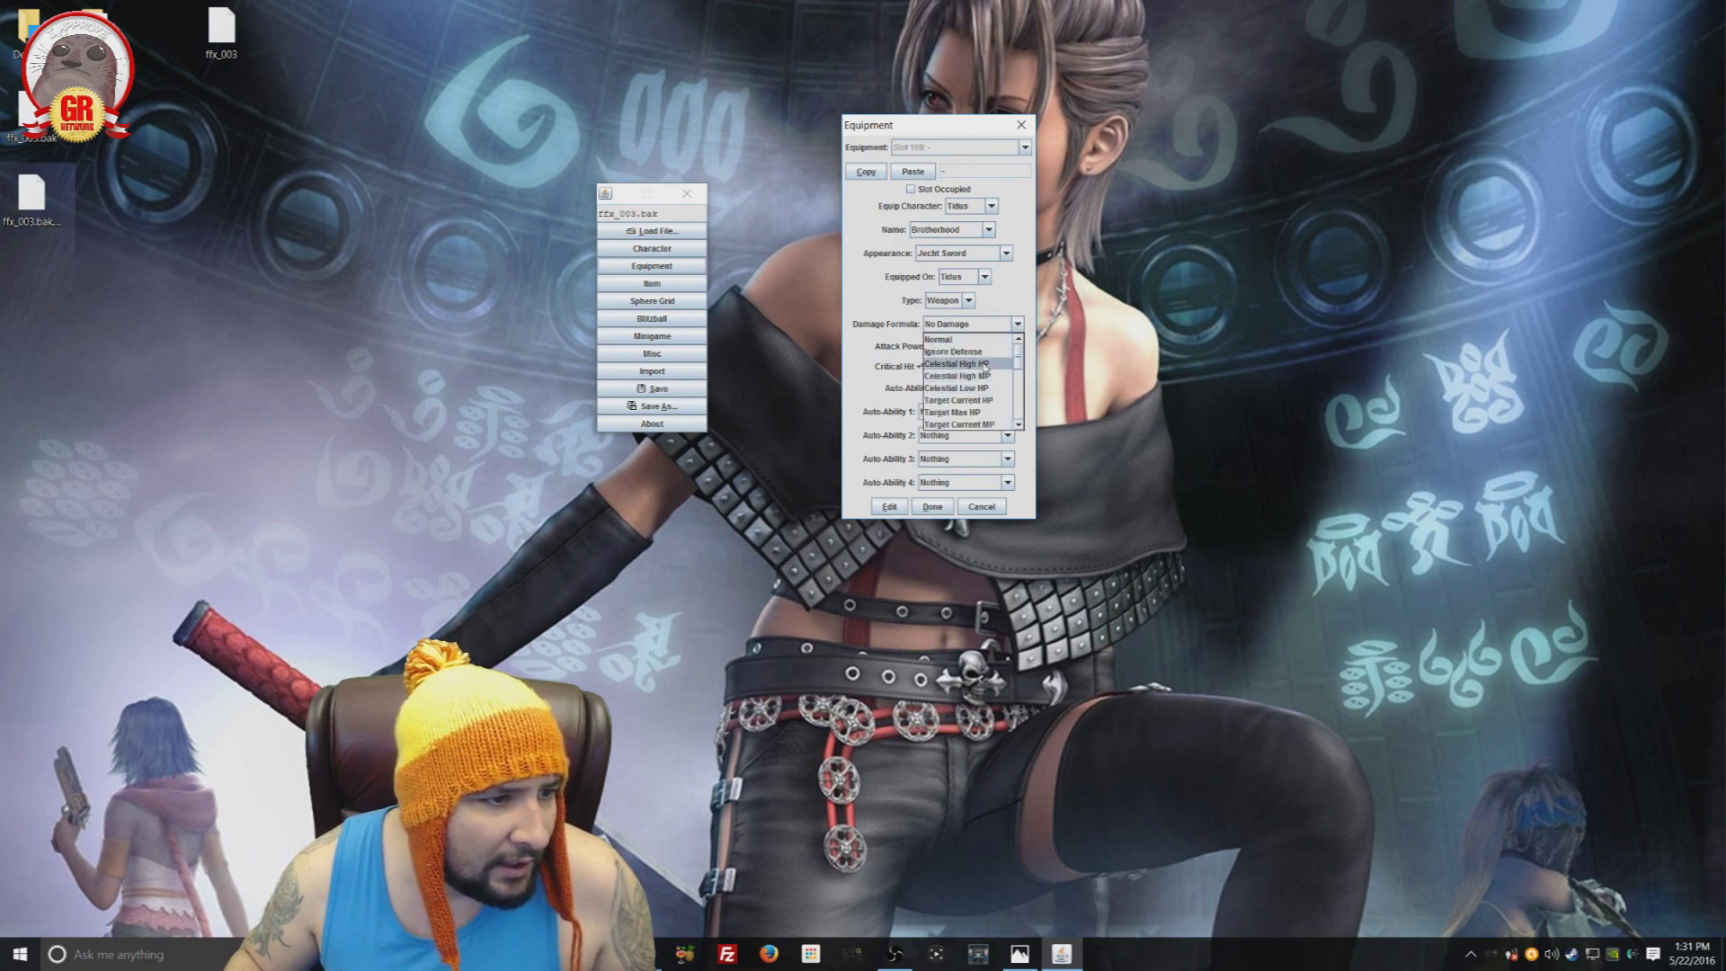
{"action": "scroll", "coordinate": [978, 386], "scroll_direction": "down", "scroll_amount": 2}
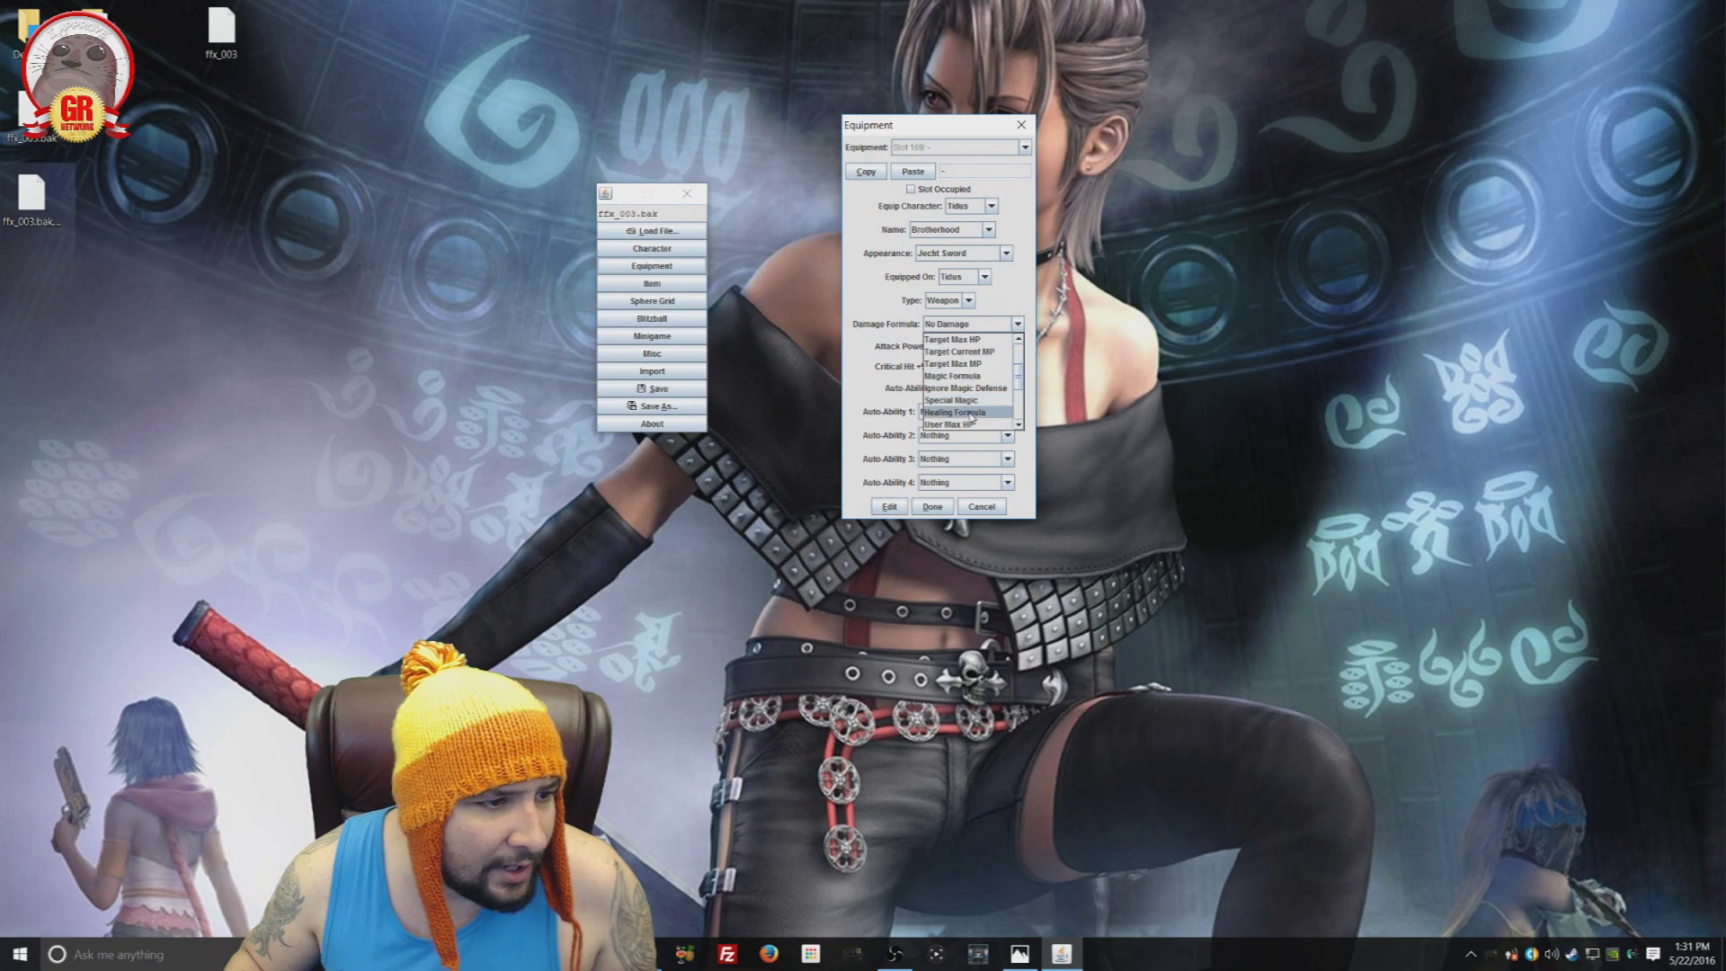
{"action": "scroll", "coordinate": [970, 396], "scroll_direction": "down", "scroll_amount": 2}
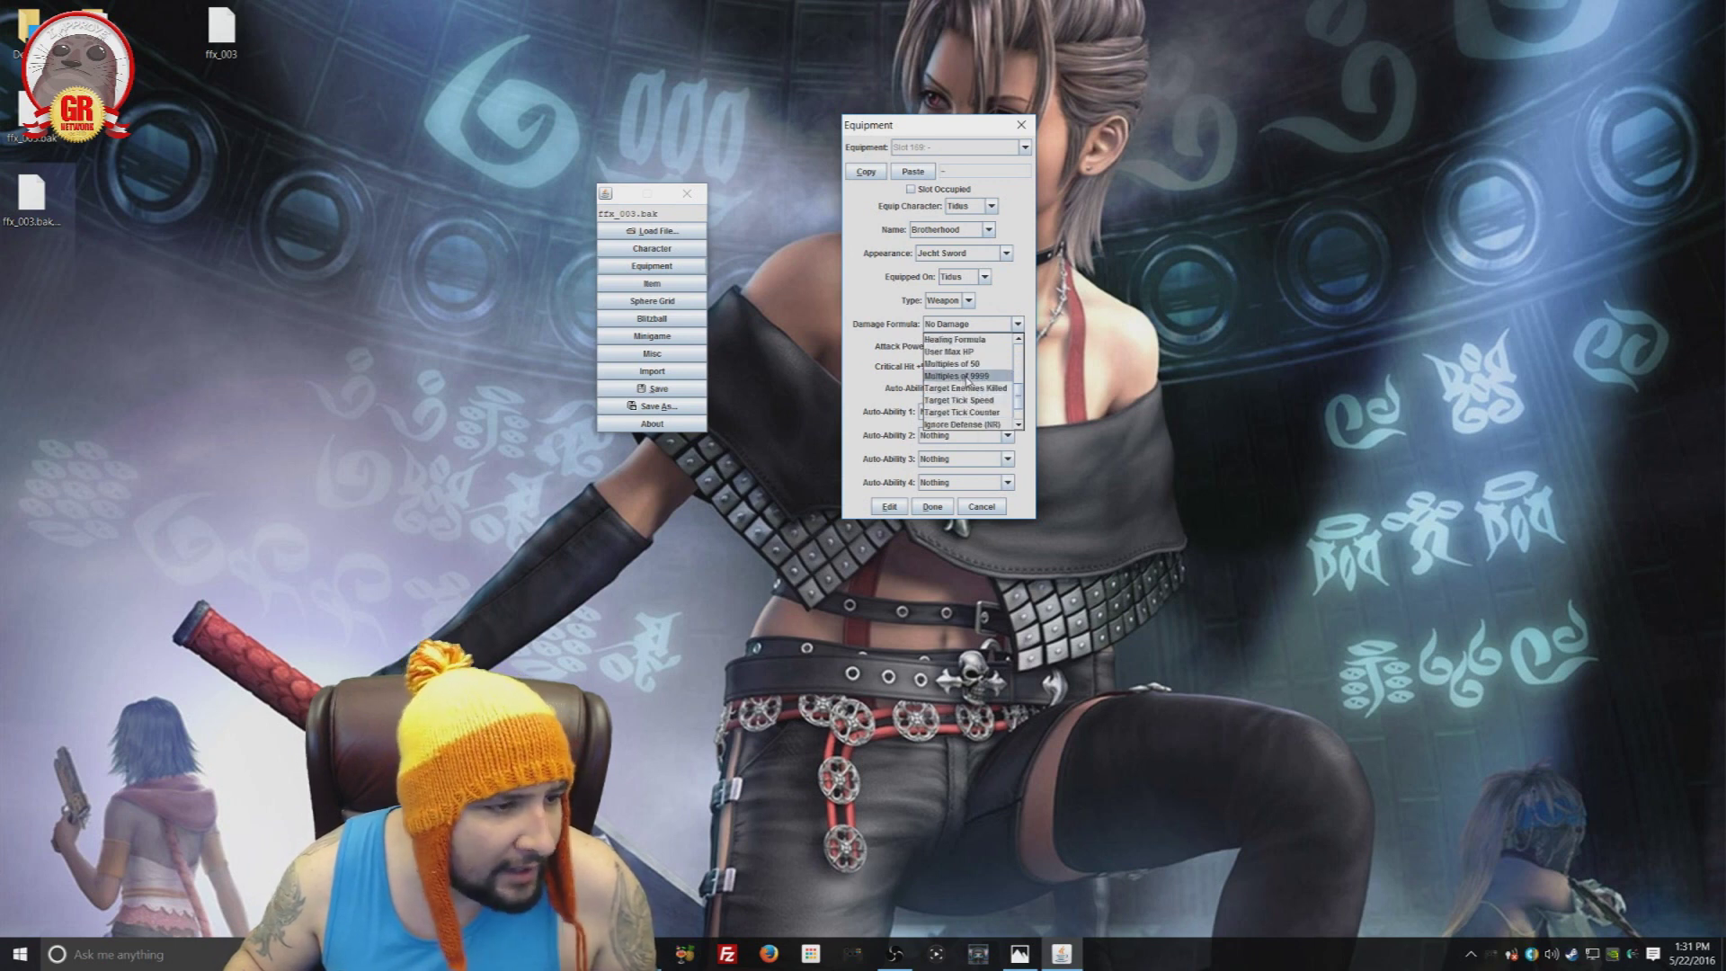
{"action": "left_click", "coordinate": [967, 377]}
Step: Set the weapon's attack power and critical hit bonus to 99 and its auto-ability capacity to 4
{"action": "left_click", "coordinate": [953, 342]}
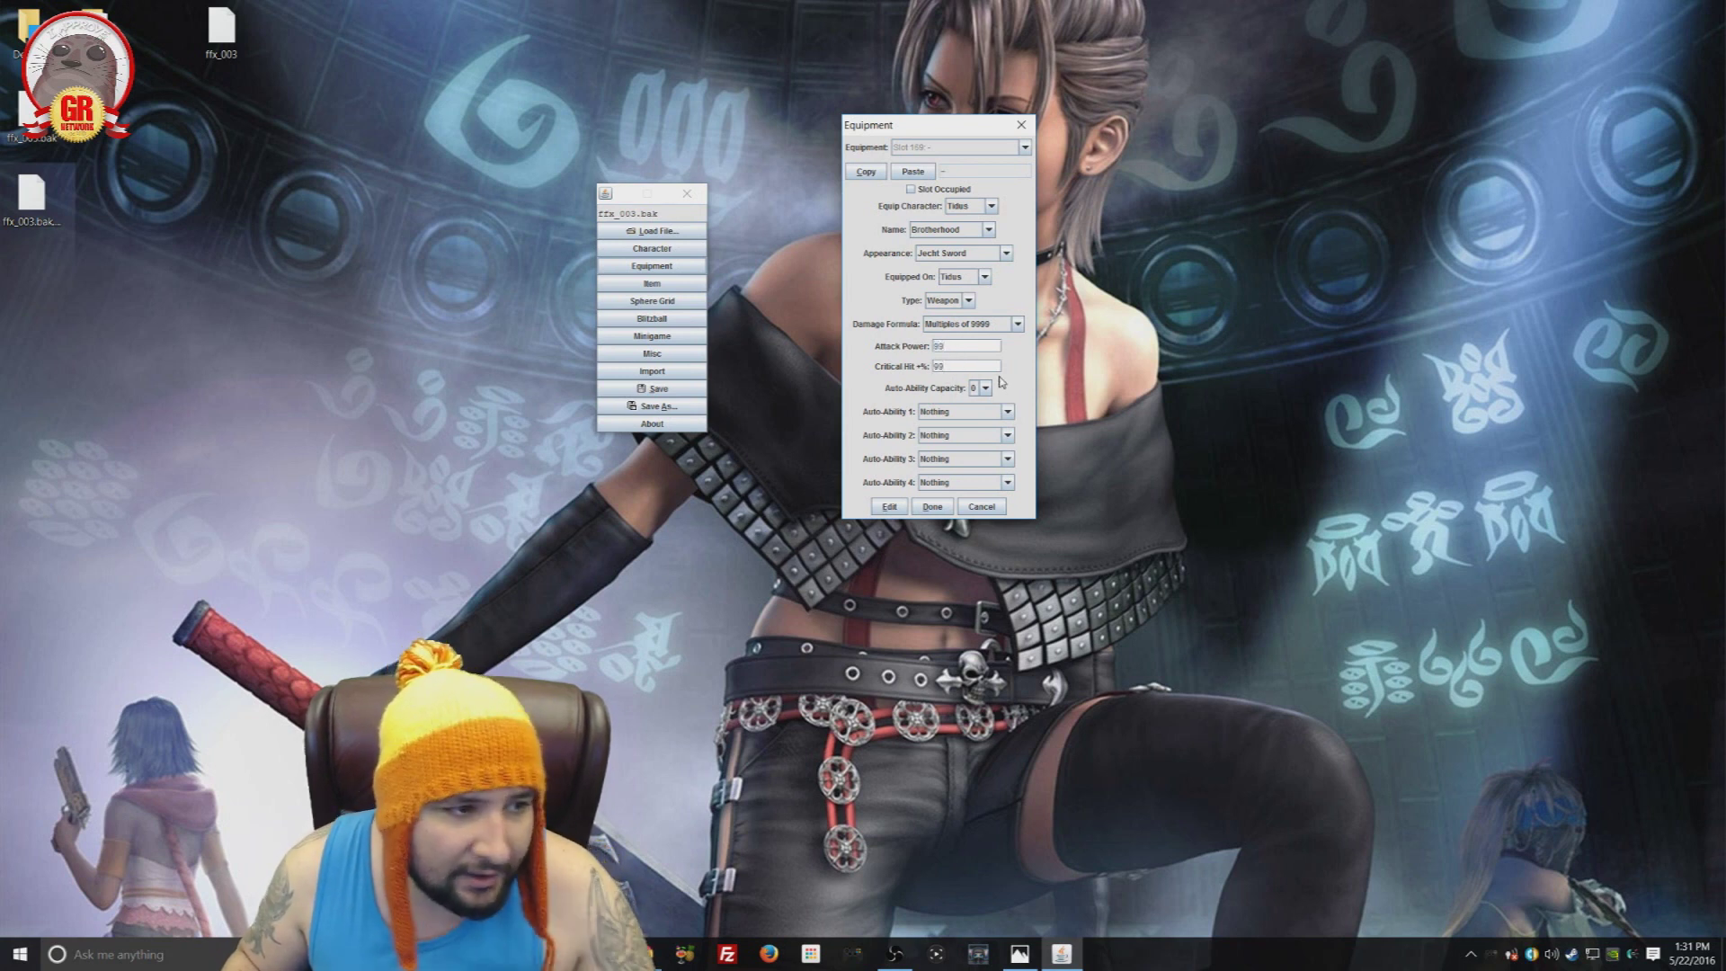
{"action": "left_click", "coordinate": [986, 388]}
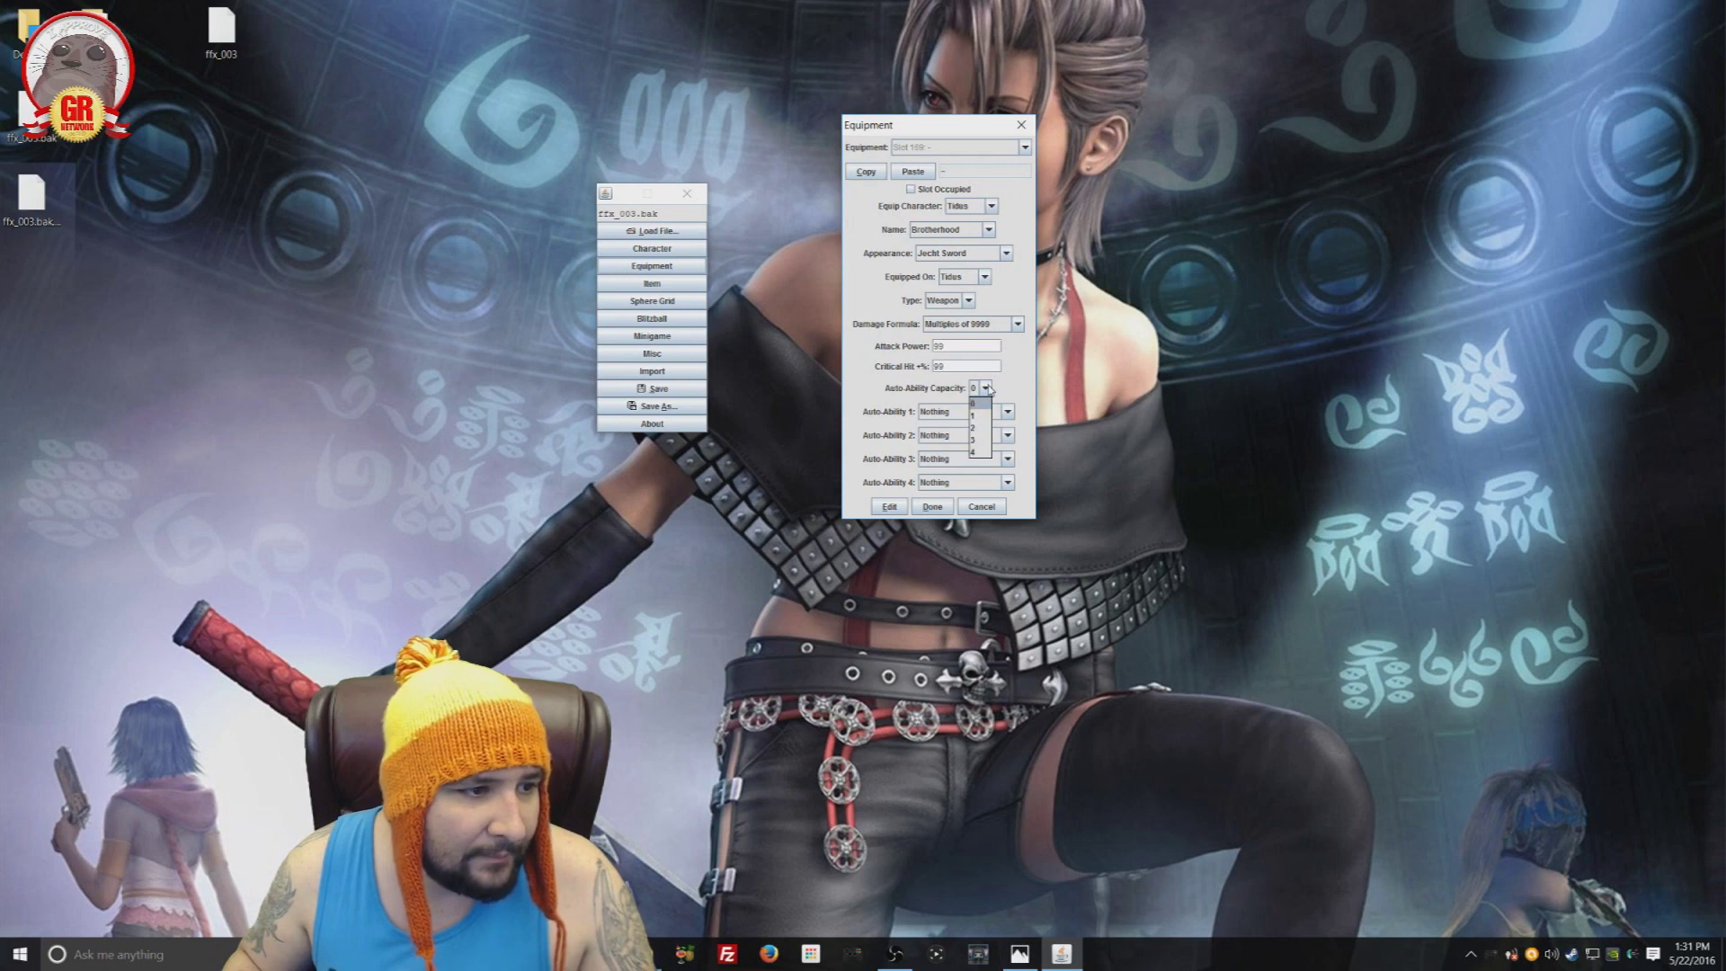
{"action": "left_click", "coordinate": [977, 452]}
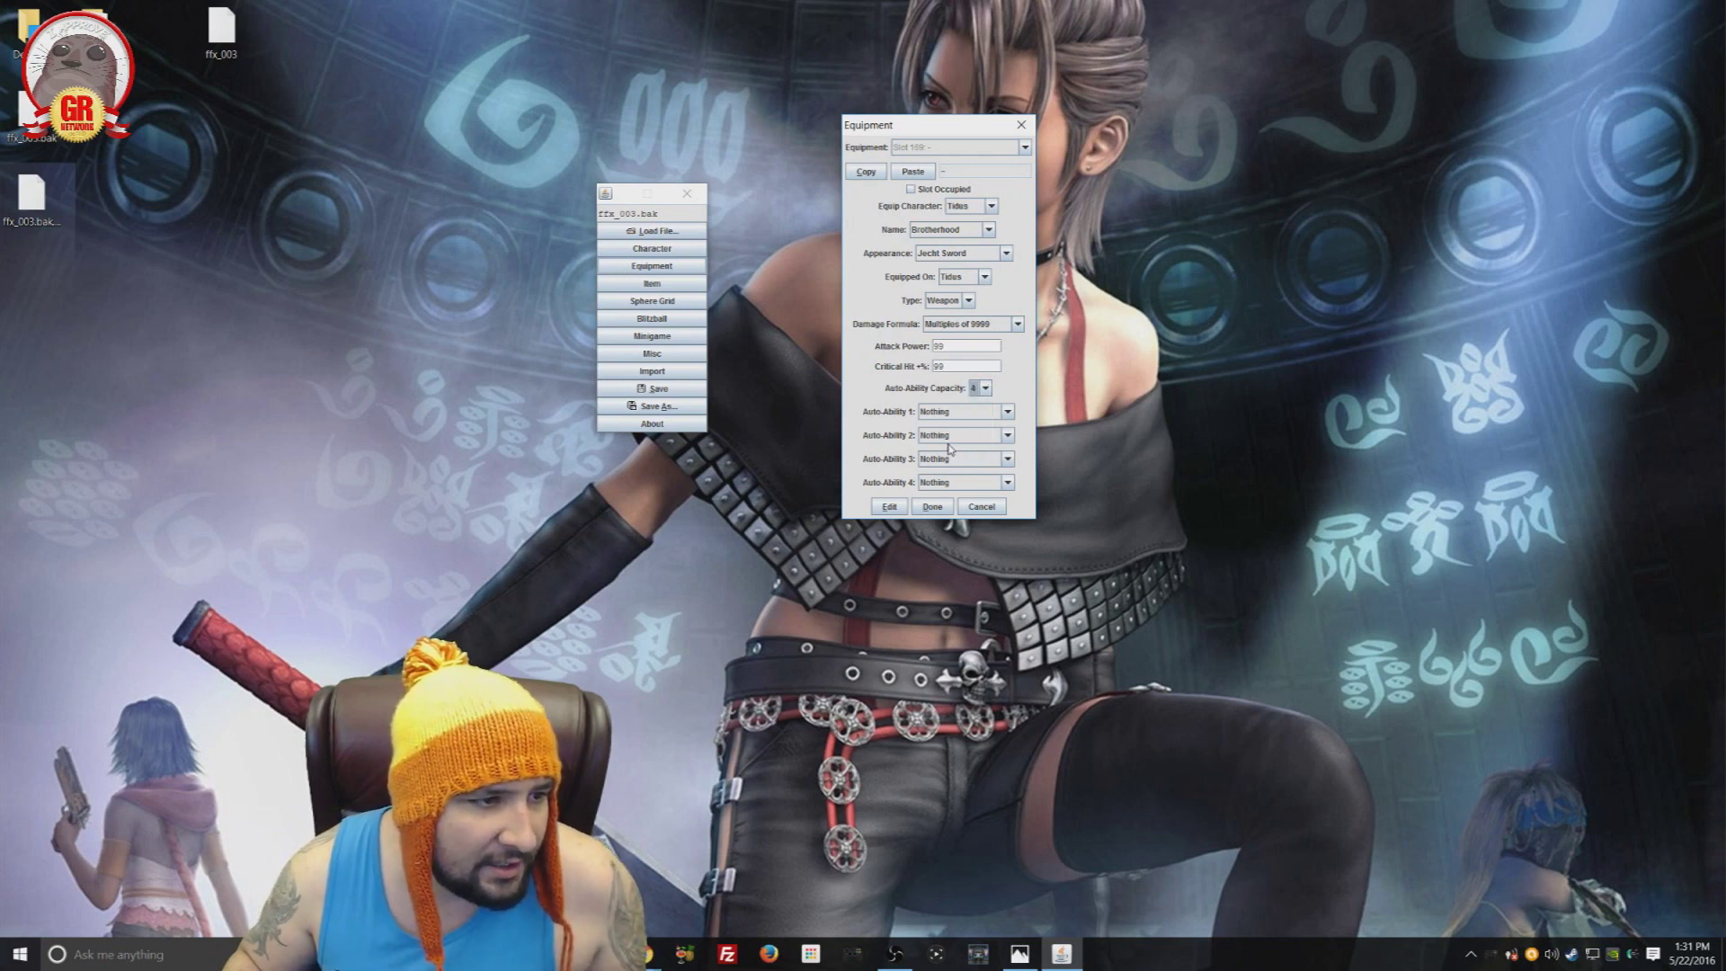
Step: Browse the available auto-abilities and set the weapon's Auto-Ability 1 to Zombie Ward
{"action": "left_click", "coordinate": [1009, 412]}
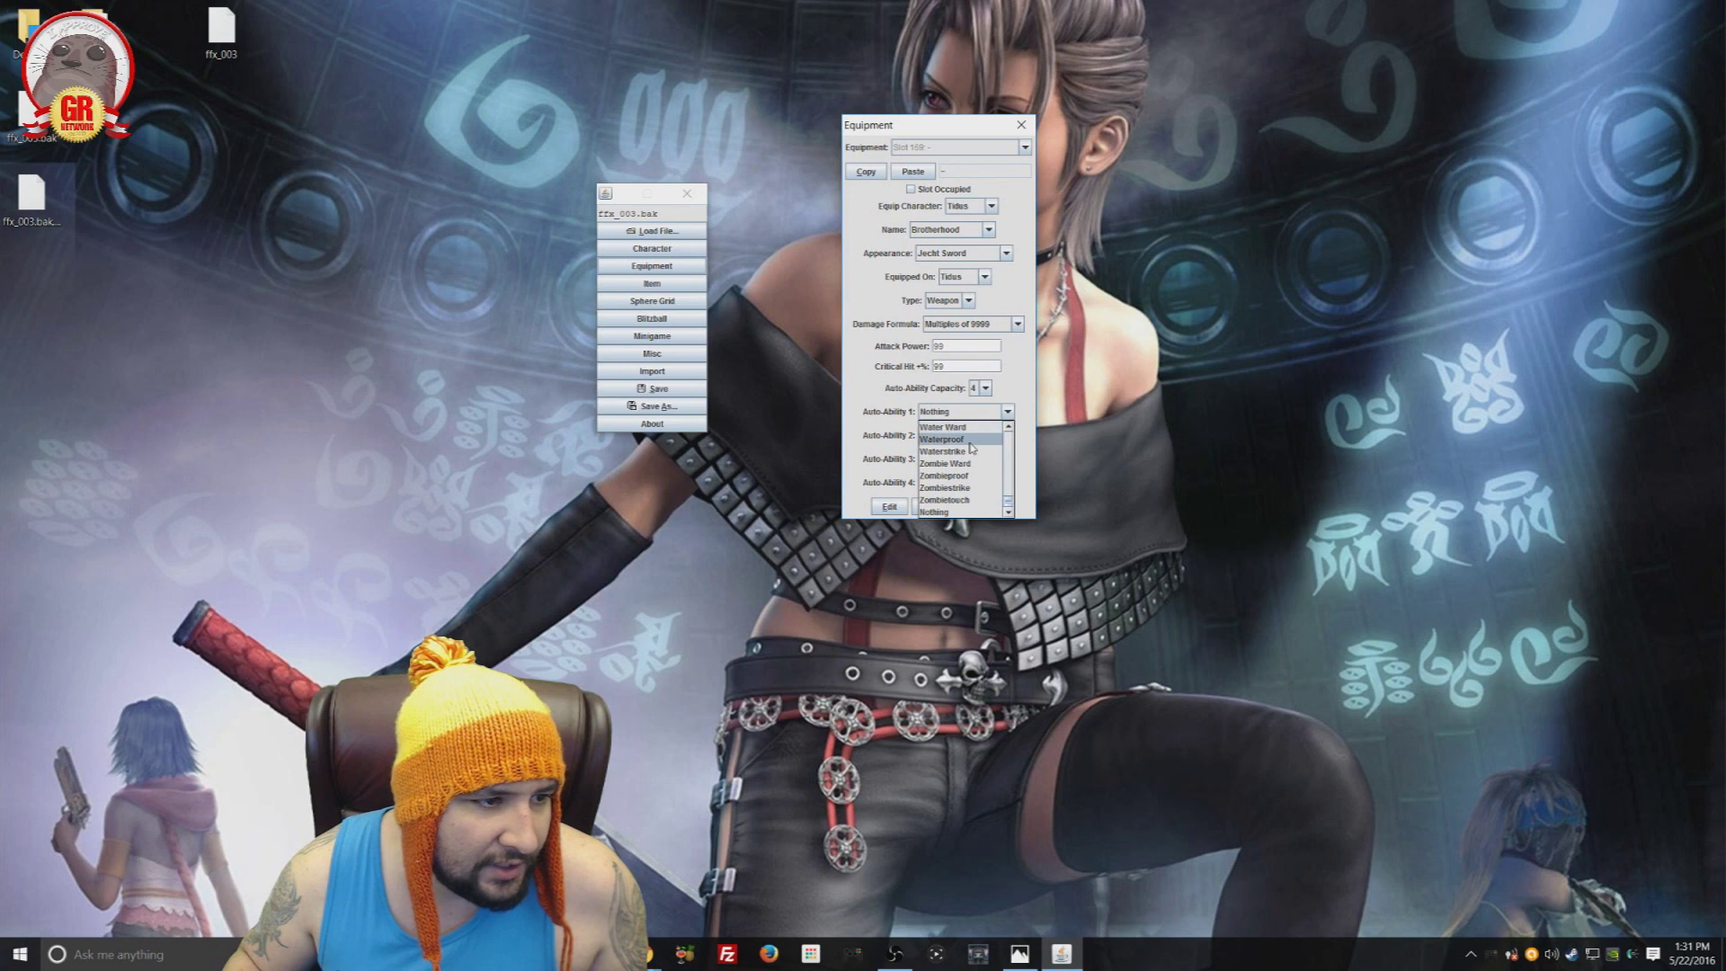
{"action": "scroll", "coordinate": [971, 450], "scroll_direction": "up", "scroll_amount": 10}
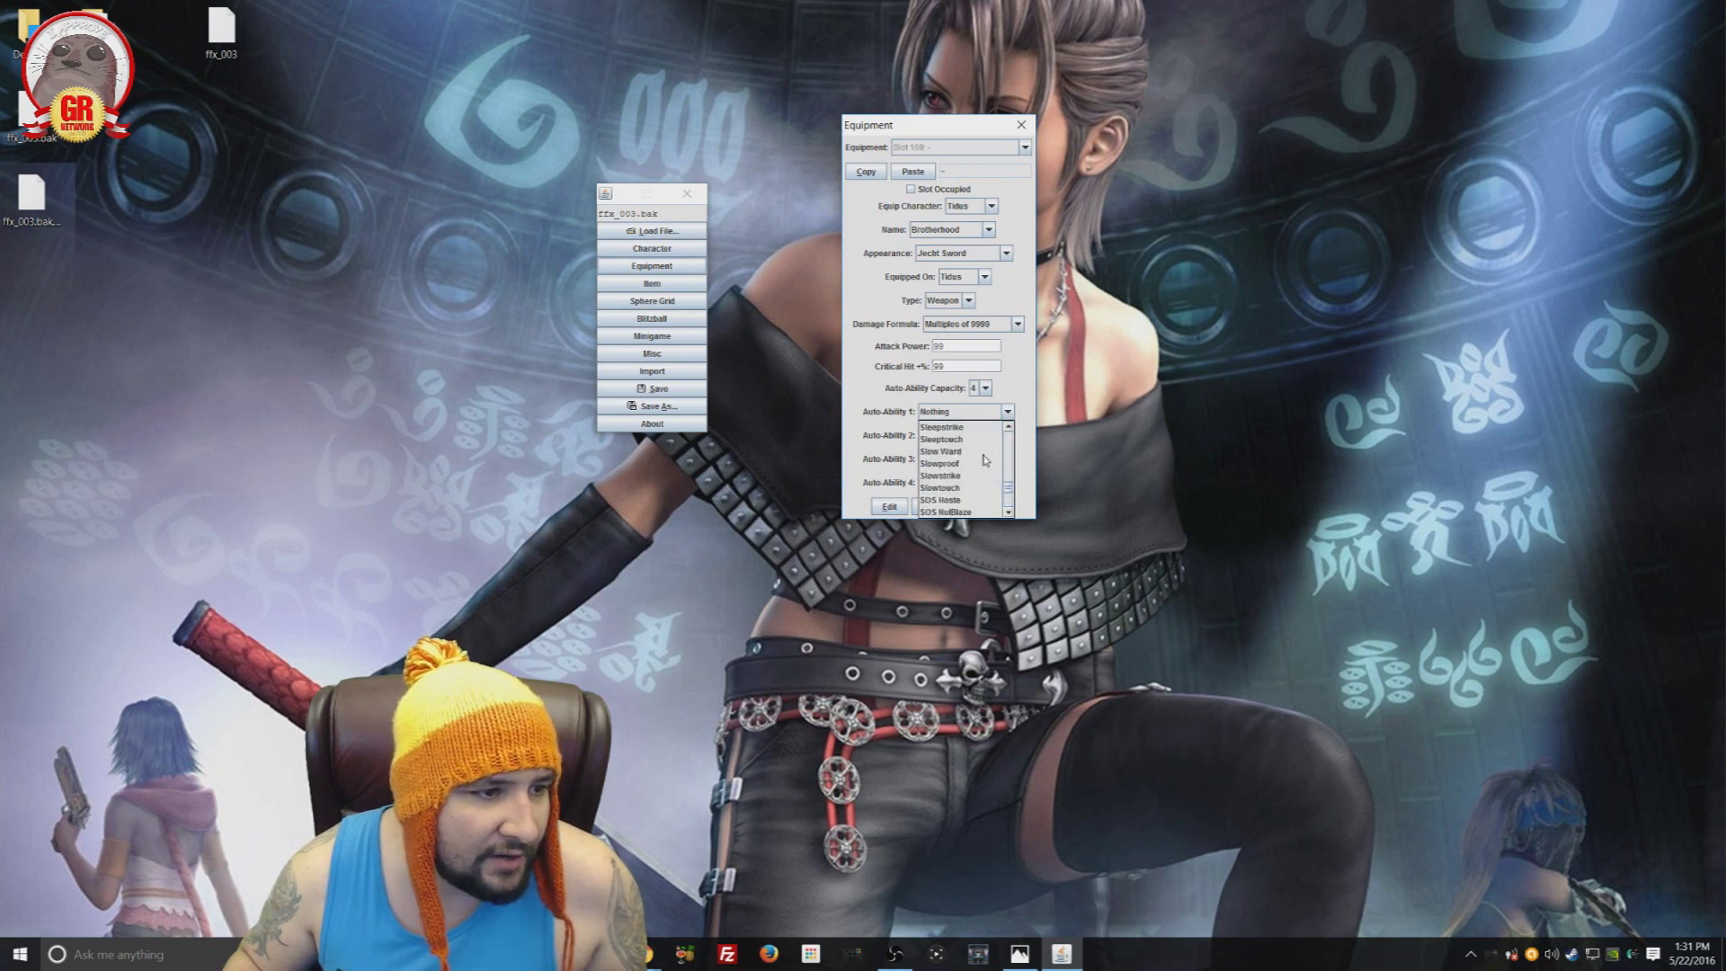
{"action": "scroll", "coordinate": [985, 462], "scroll_direction": "up", "scroll_amount": 15}
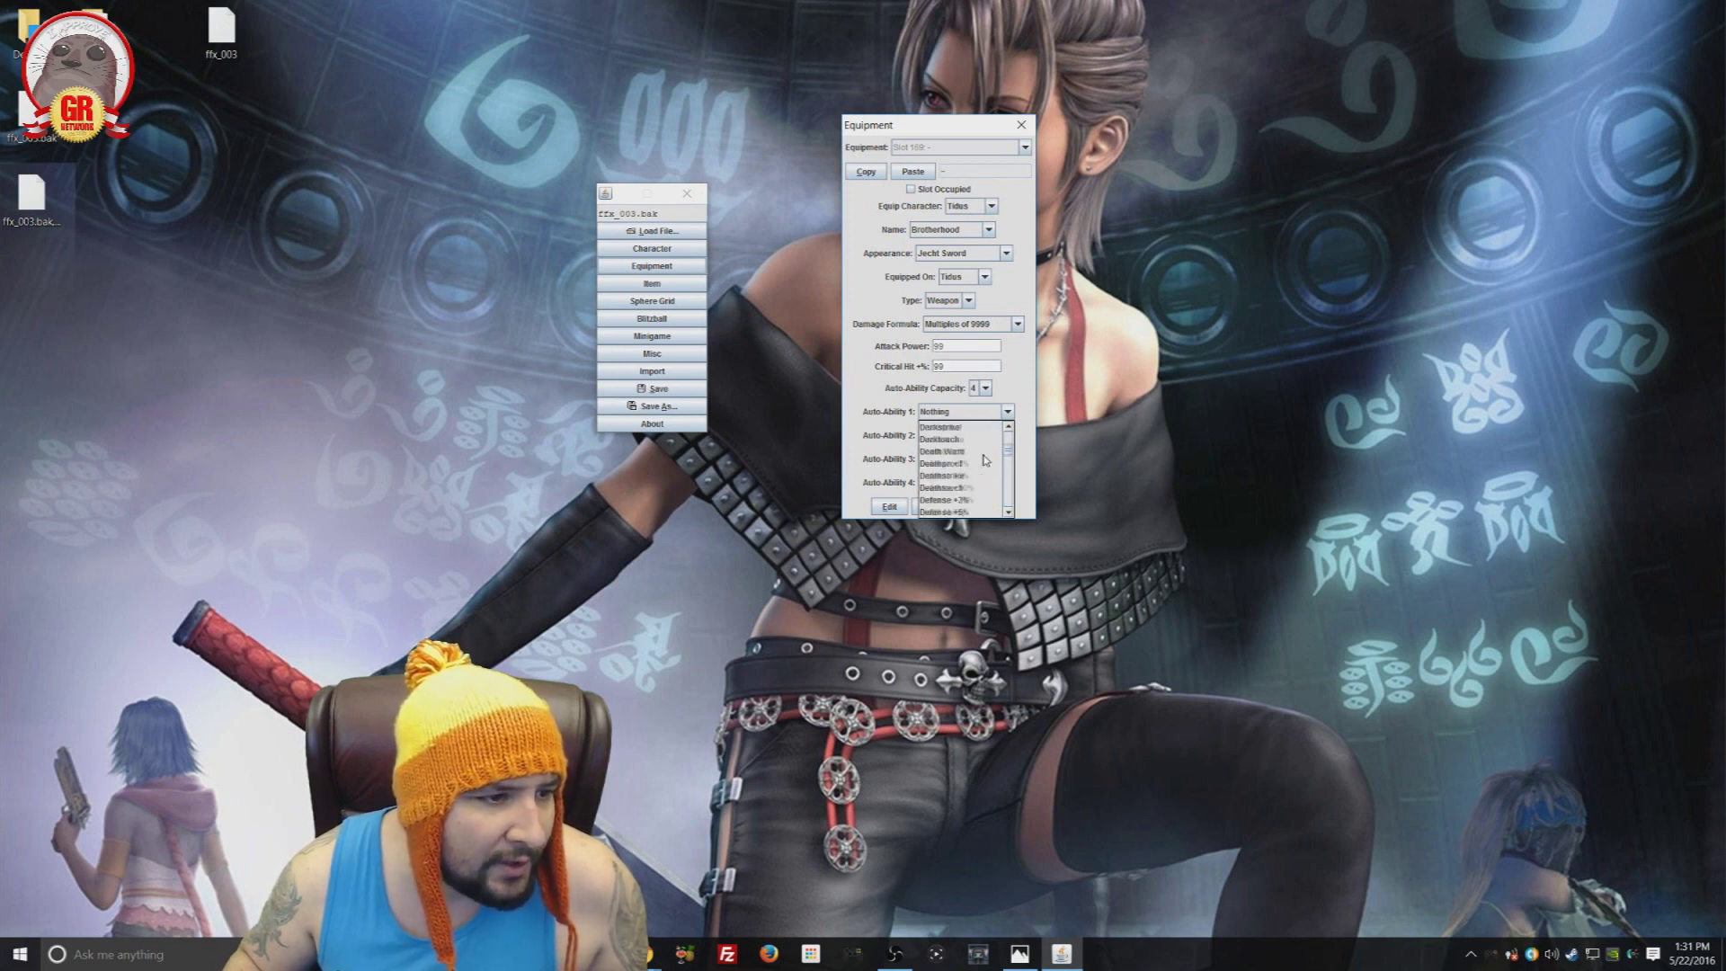
{"action": "scroll", "coordinate": [985, 460], "scroll_direction": "up", "scroll_amount": 2}
{"action": "scroll", "coordinate": [985, 456], "scroll_direction": "down", "scroll_amount": 10}
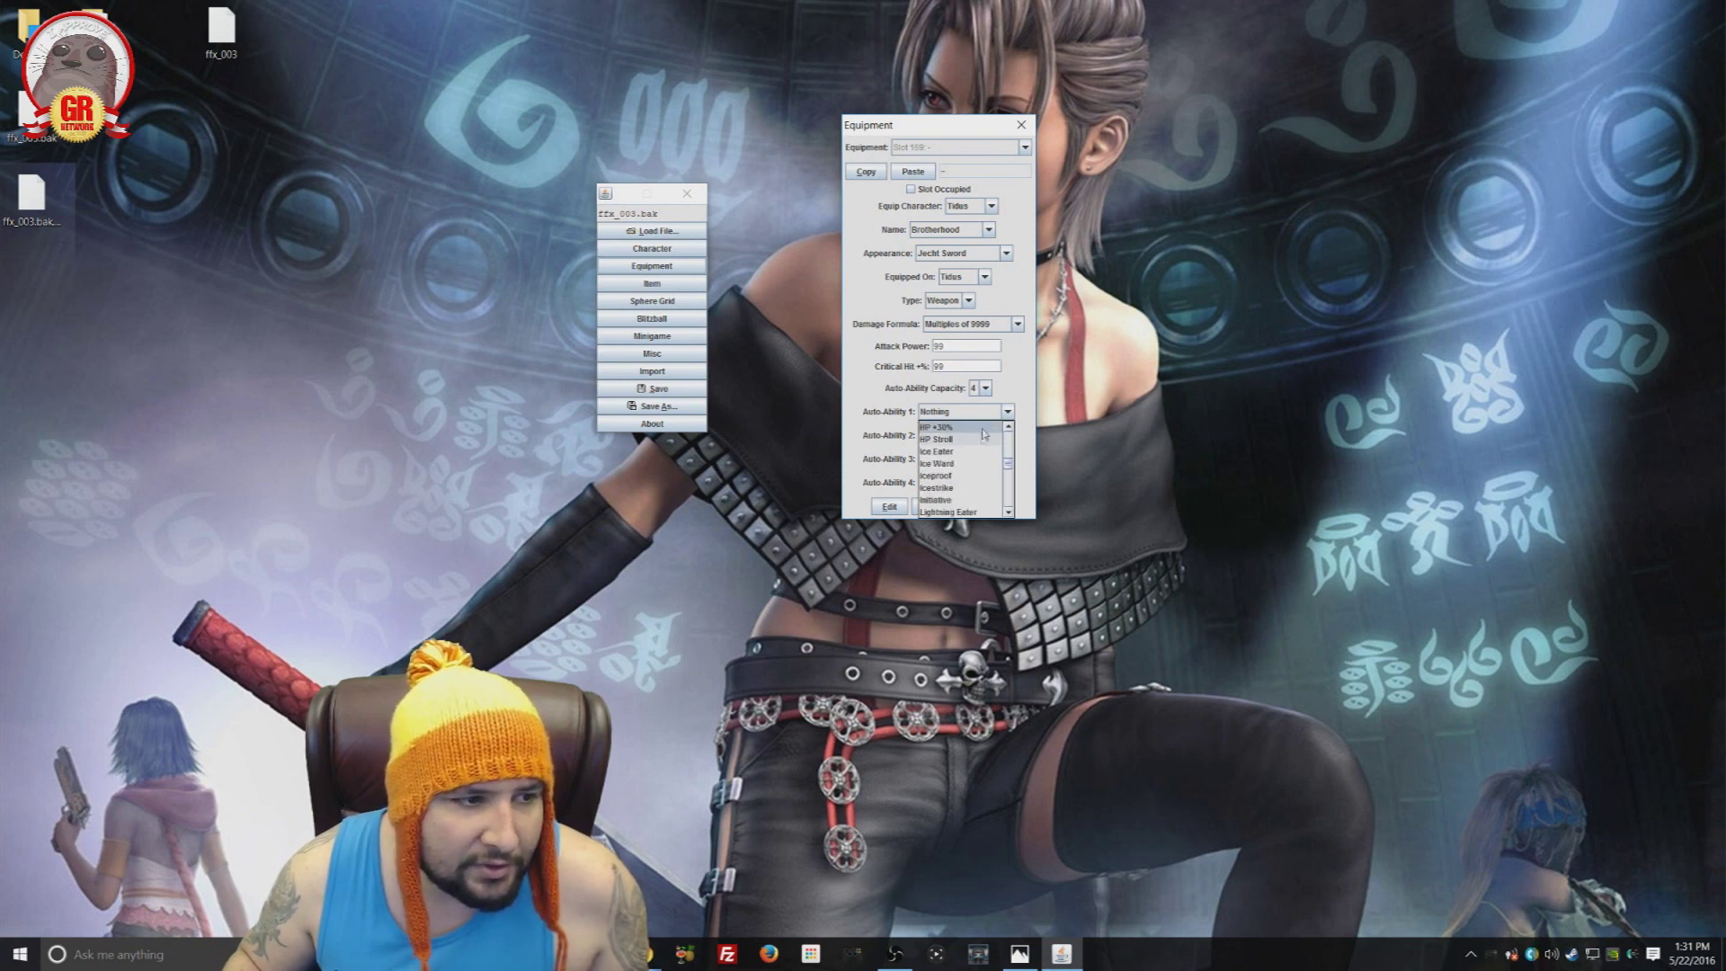
{"action": "left_click", "coordinate": [1011, 400]}
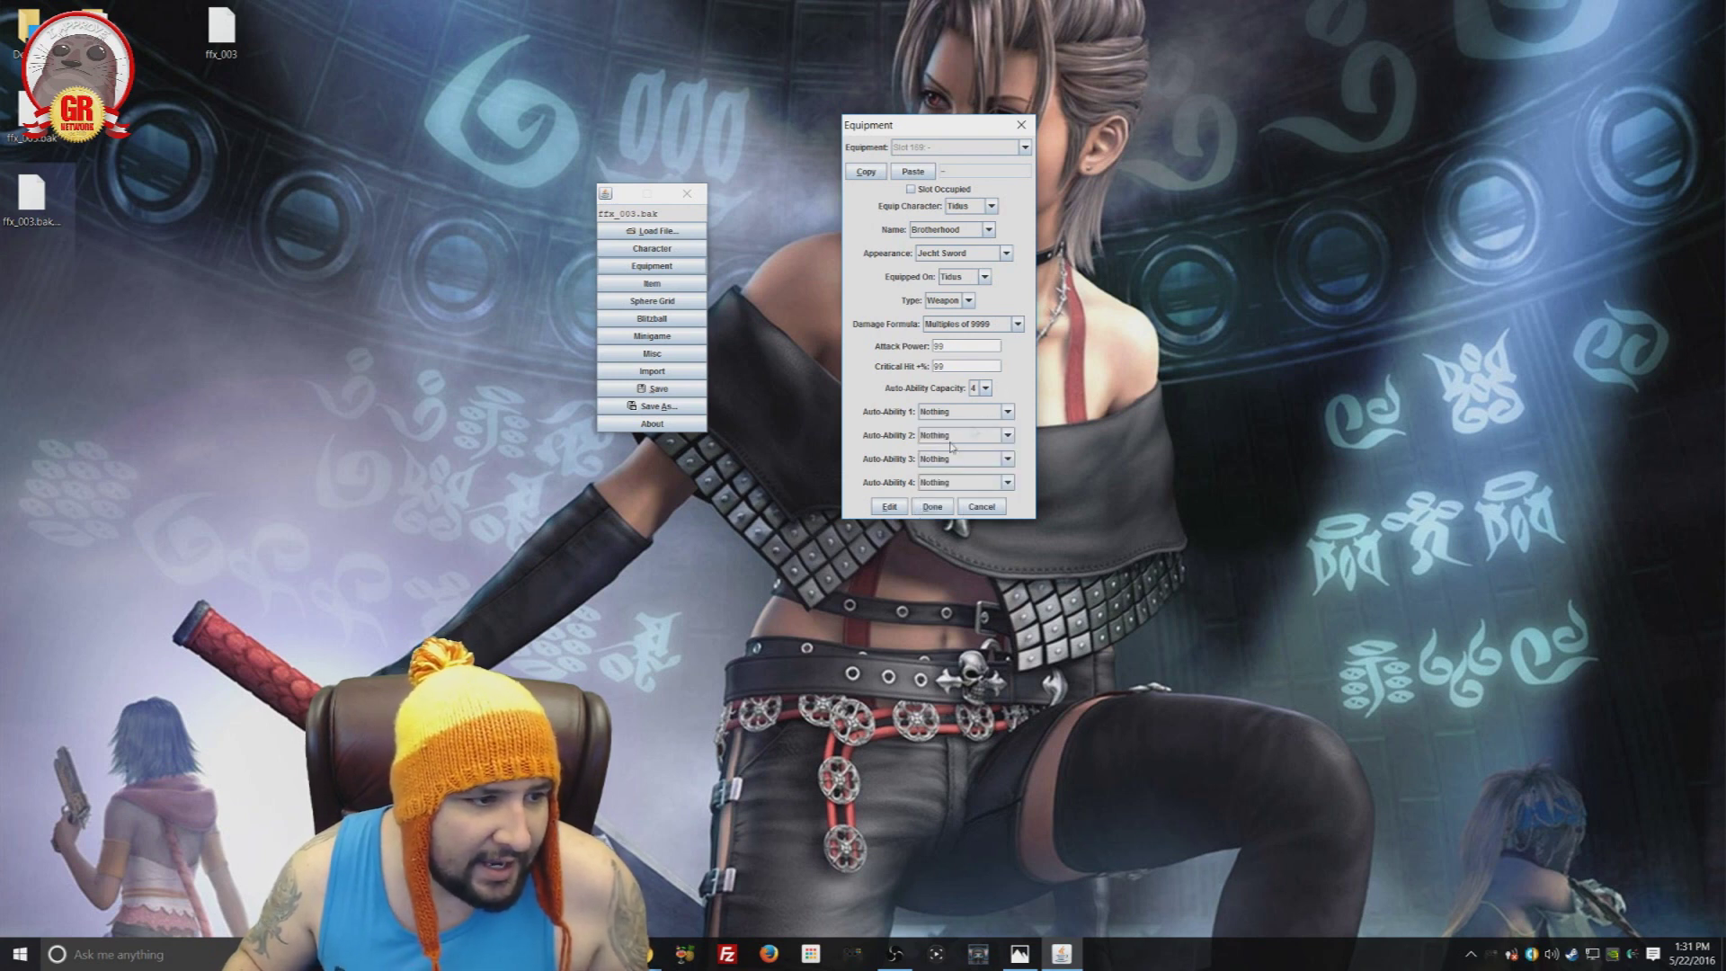
{"action": "left_click", "coordinate": [970, 415]}
{"action": "left_click", "coordinate": [944, 462]}
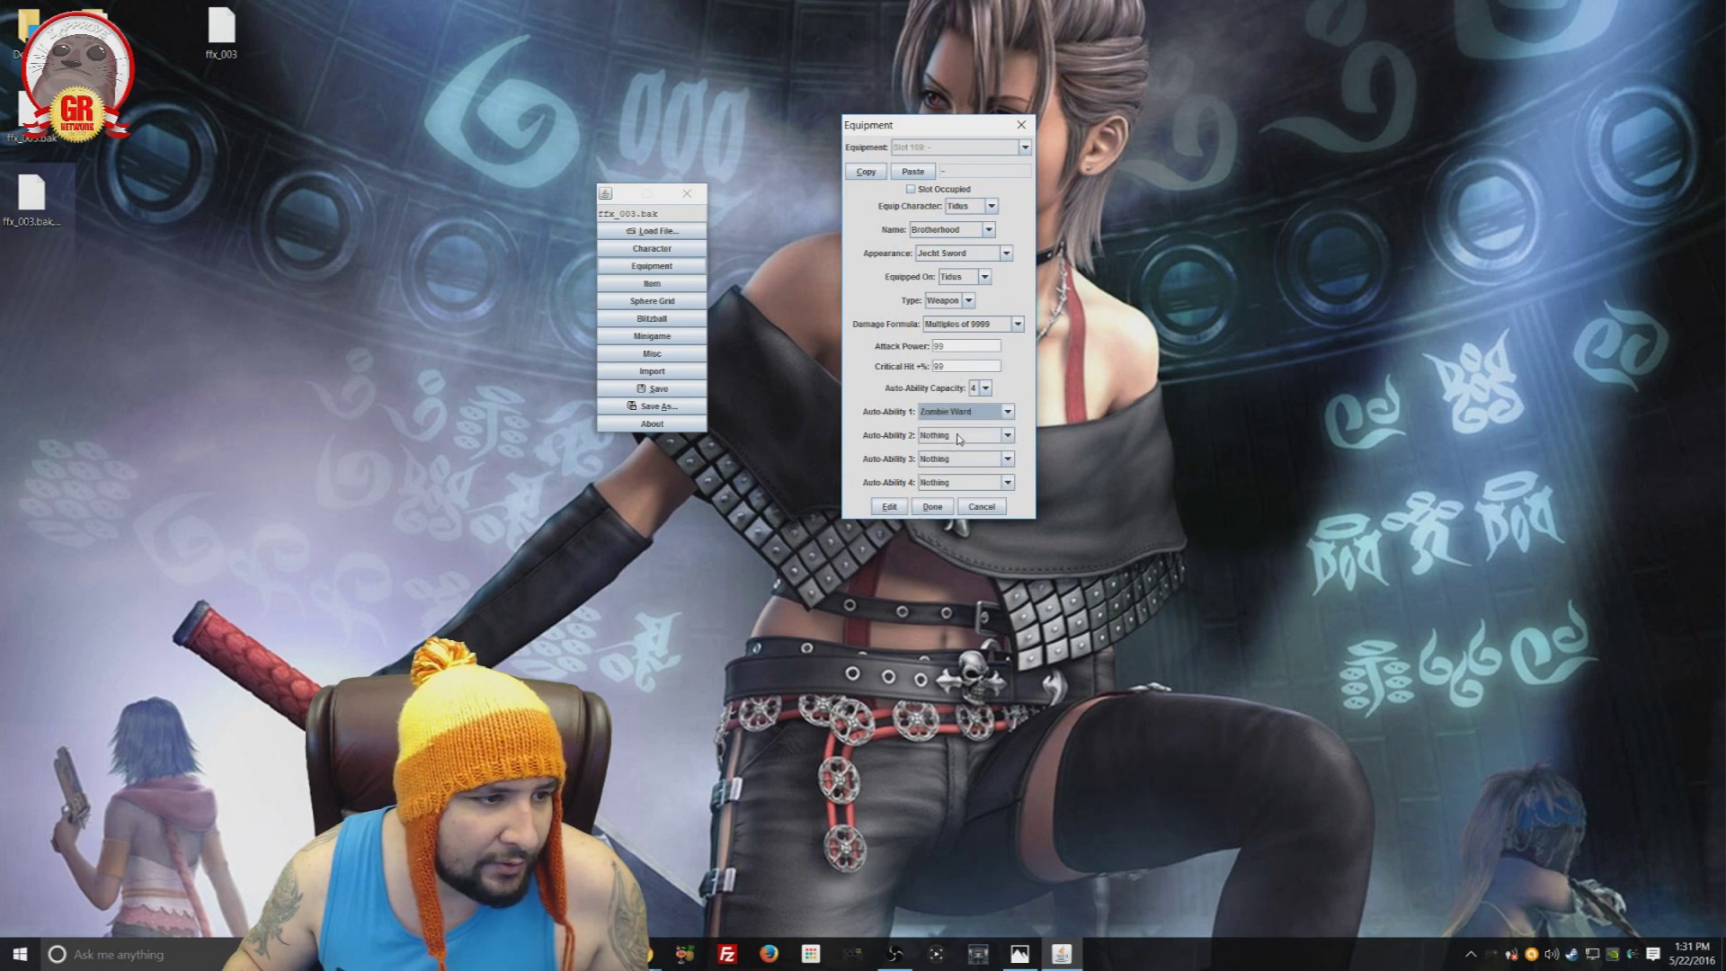
Step: Set Auto-Abilities 2 to 4 to Water Ward, Zombietouch and Zombieproof, then apply the equipment edit and close the editor
{"action": "left_click", "coordinate": [960, 435]}
{"action": "left_click", "coordinate": [960, 453]}
{"action": "left_click", "coordinate": [959, 460]}
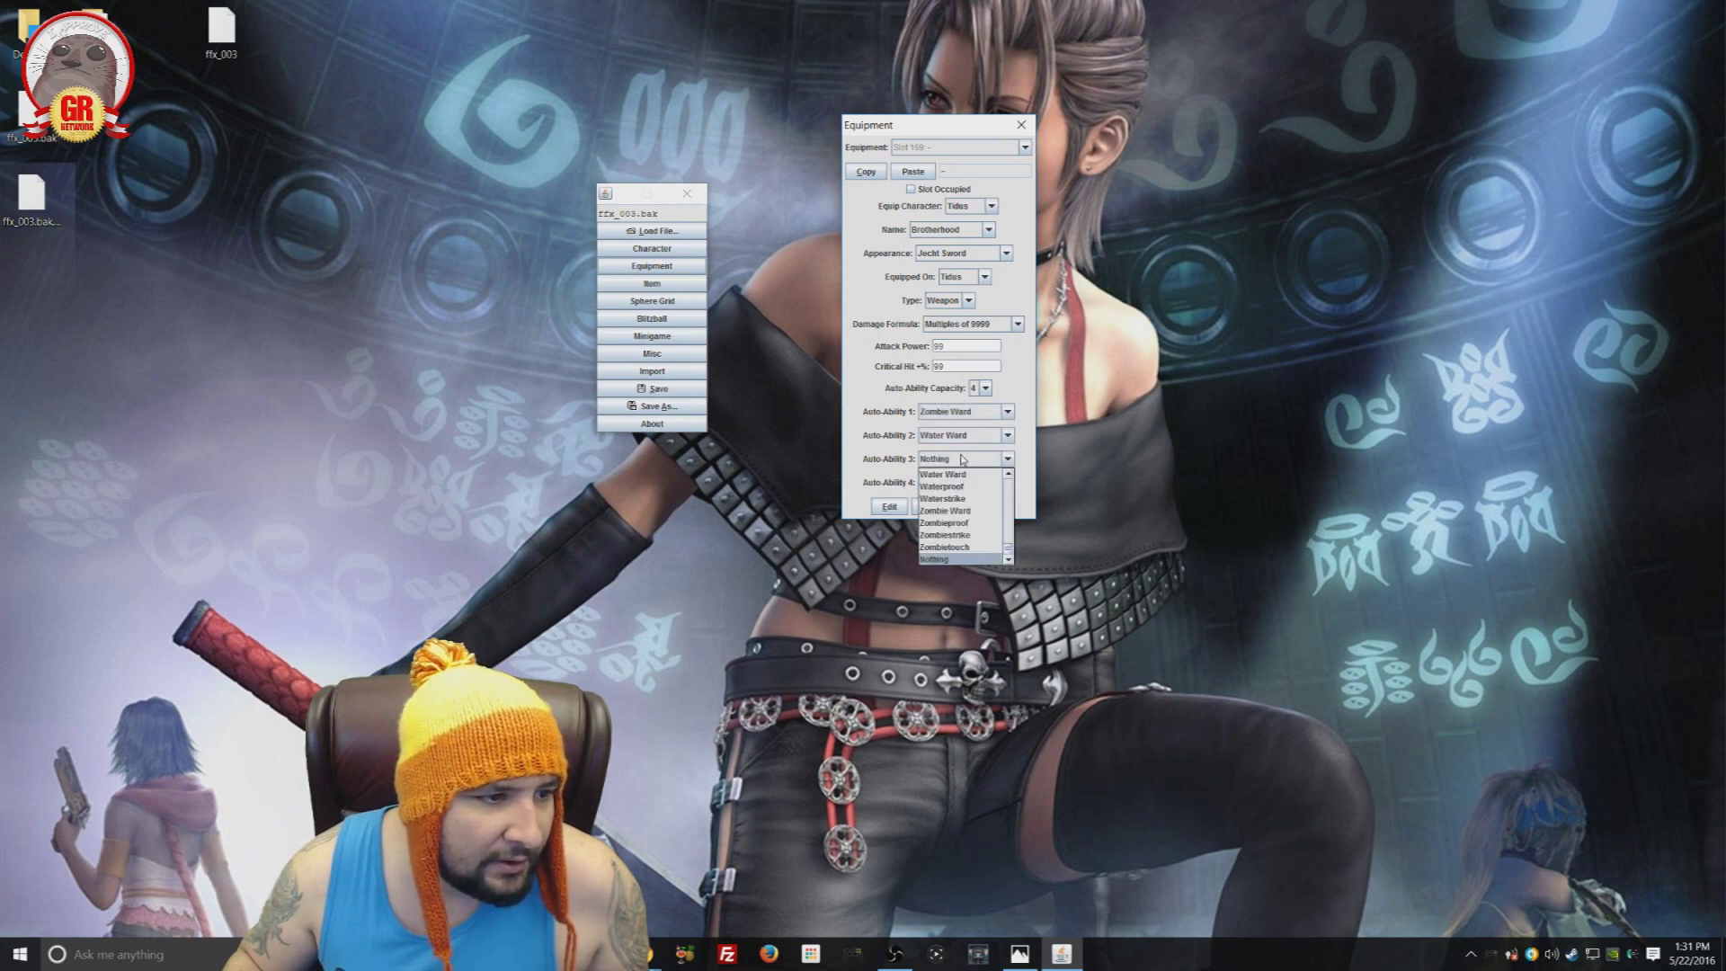
{"action": "left_click", "coordinate": [963, 547]}
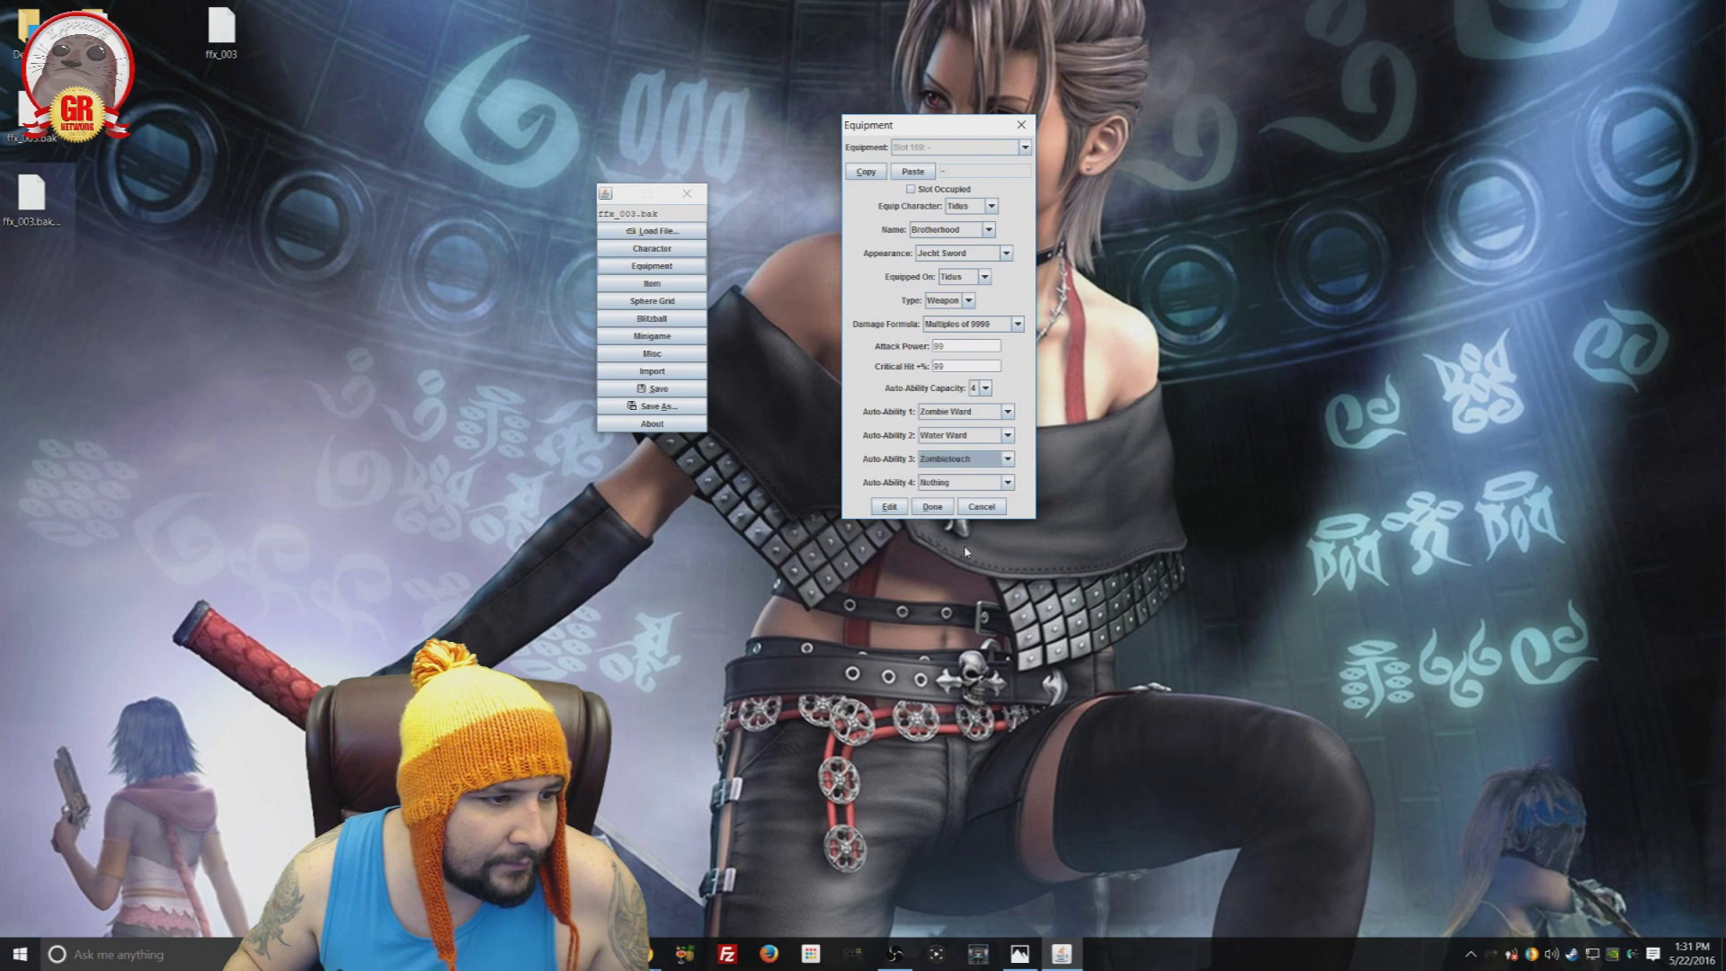
{"action": "left_click", "coordinate": [963, 484]}
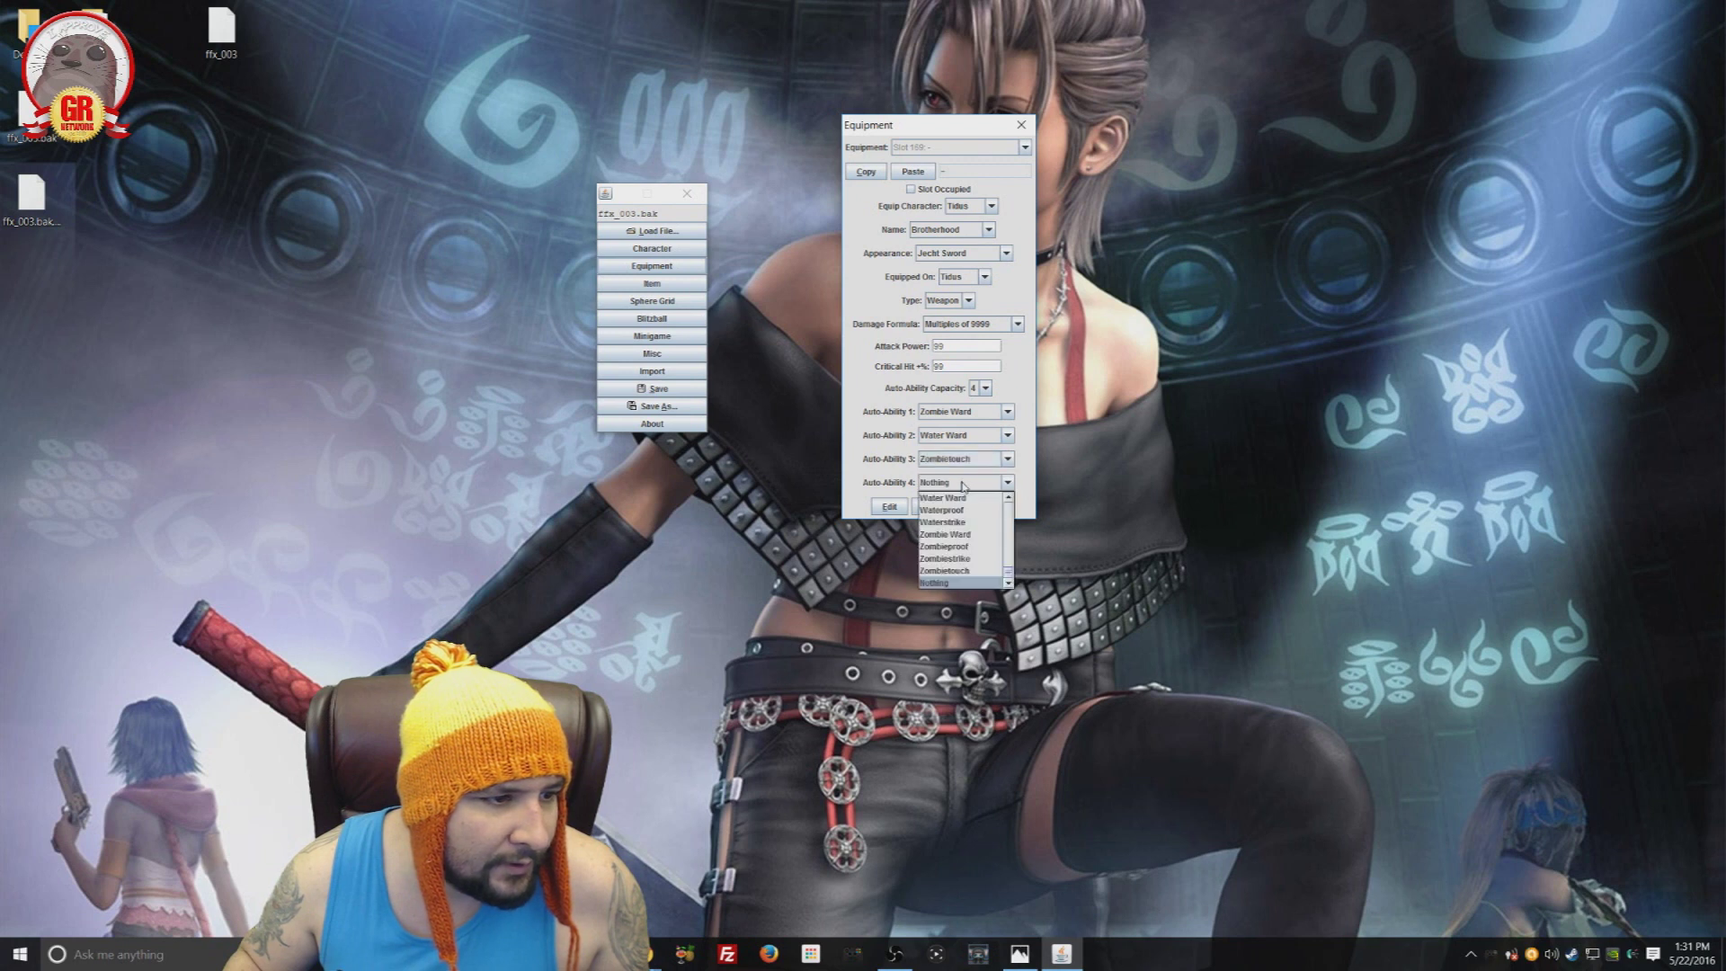
{"action": "left_click", "coordinate": [946, 546]}
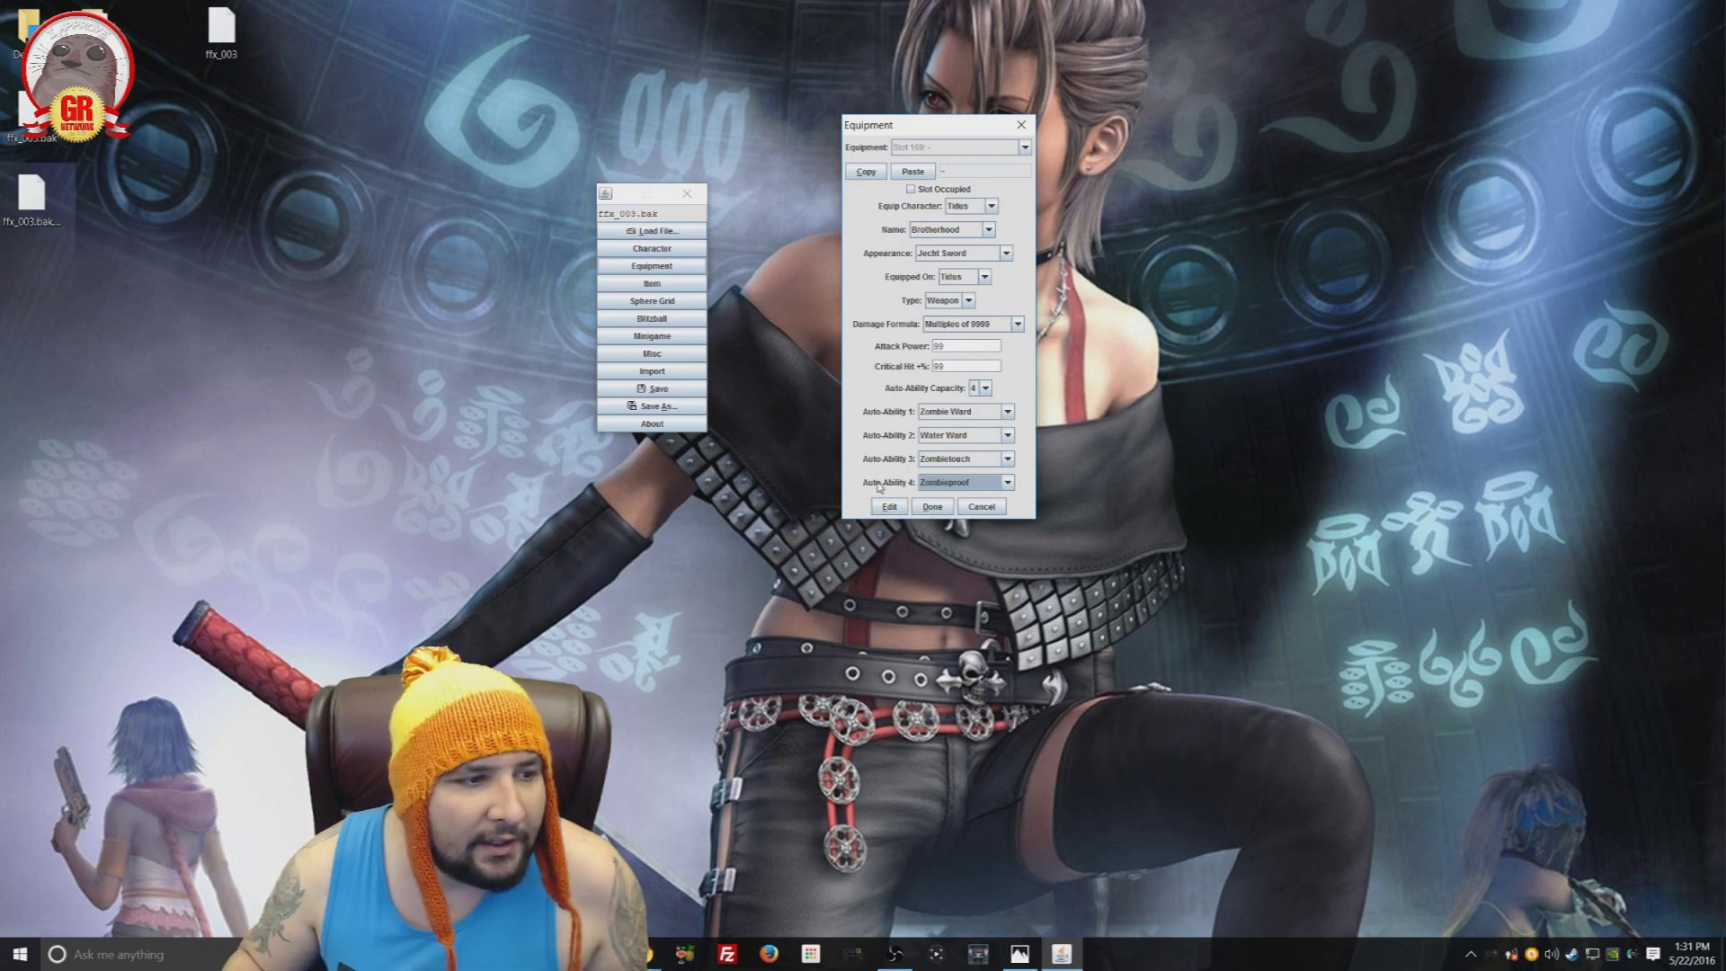
{"action": "left_click", "coordinate": [895, 509]}
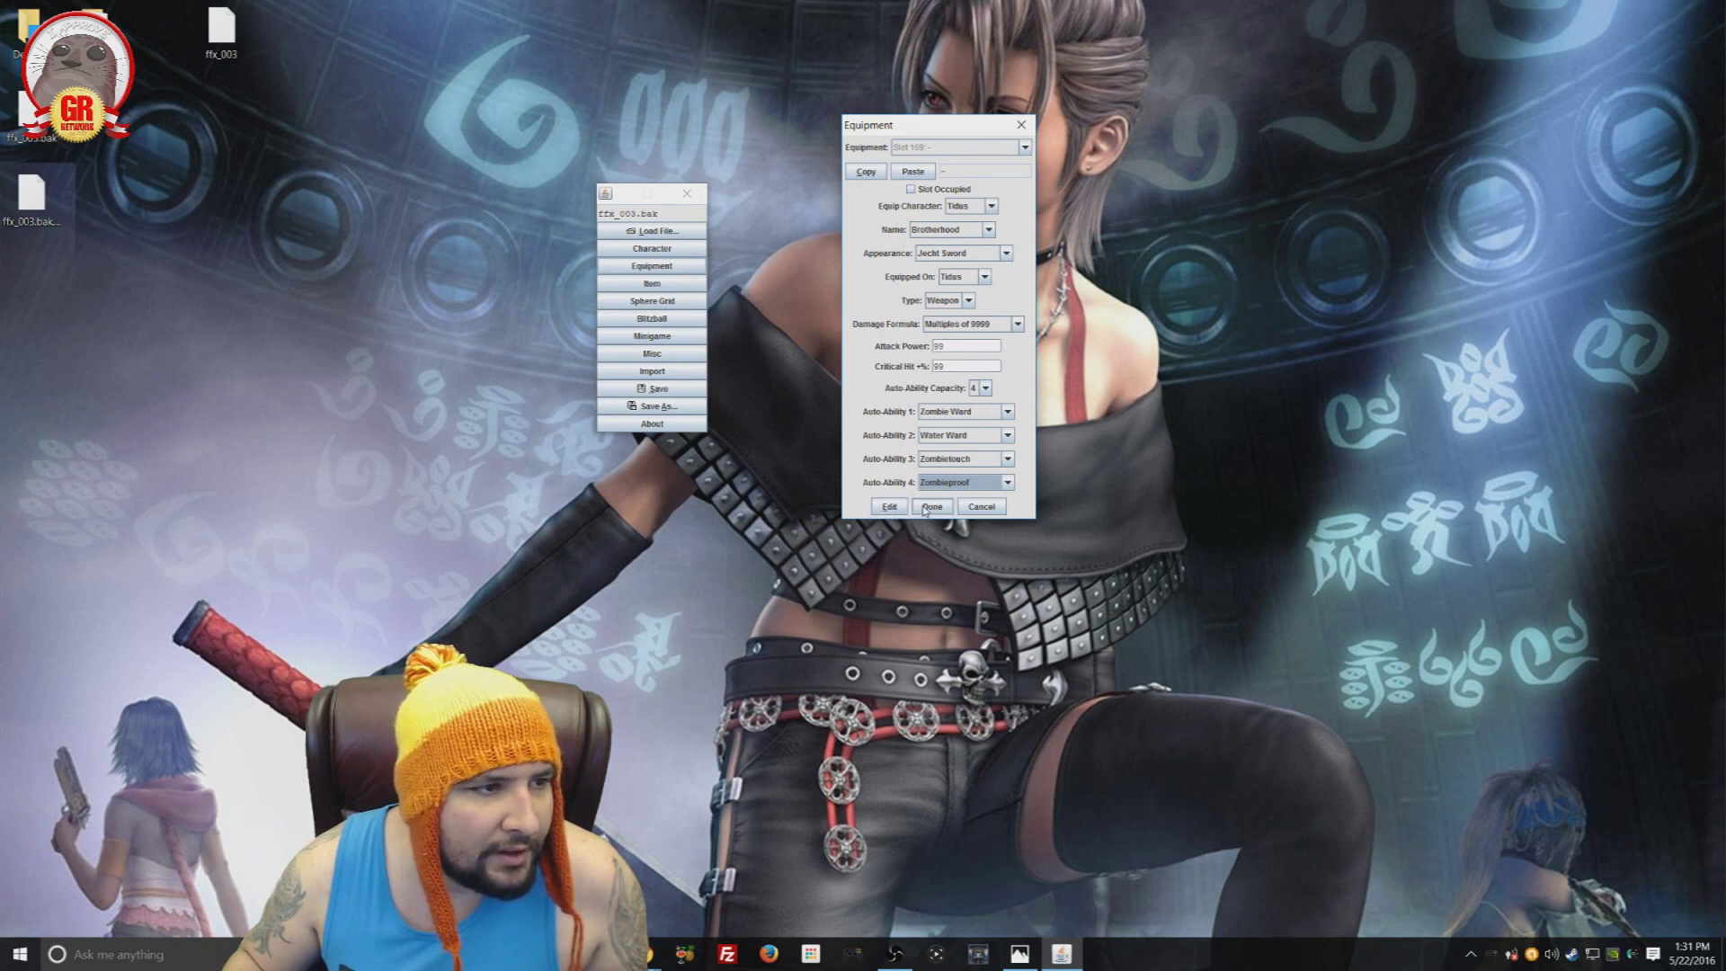
{"action": "left_click", "coordinate": [926, 508]}
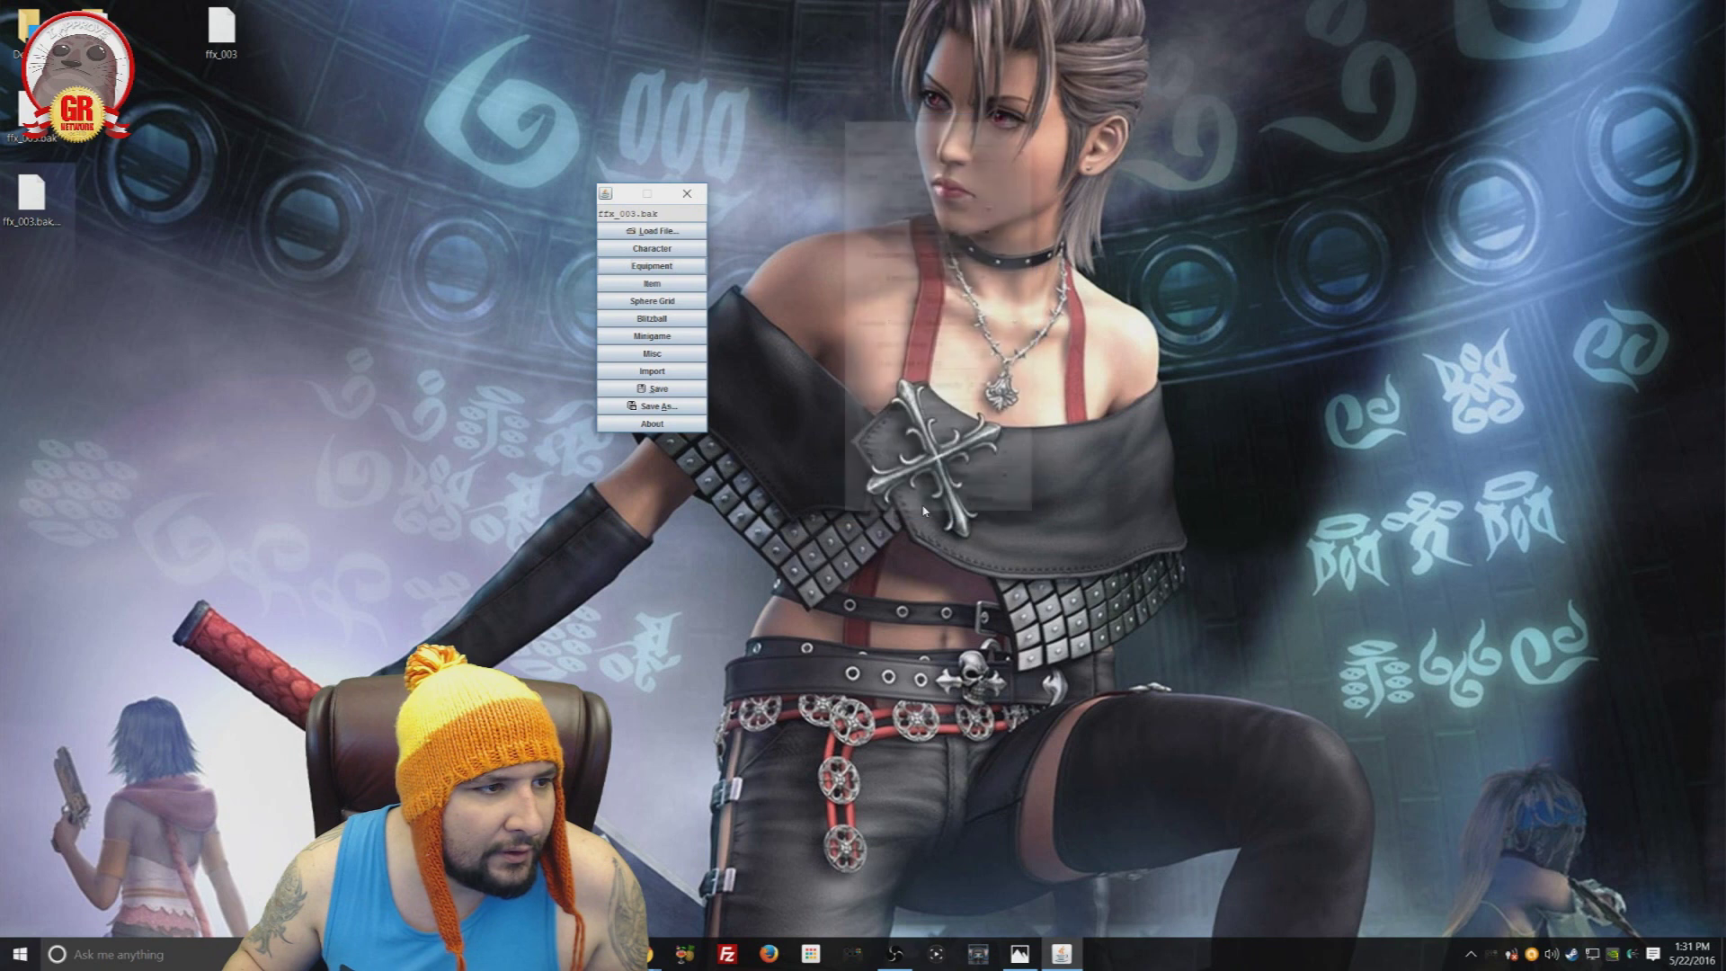
Step: Reopen the equipment editor and check the new Brotherhood in the slot list
{"action": "left_click", "coordinate": [663, 265]}
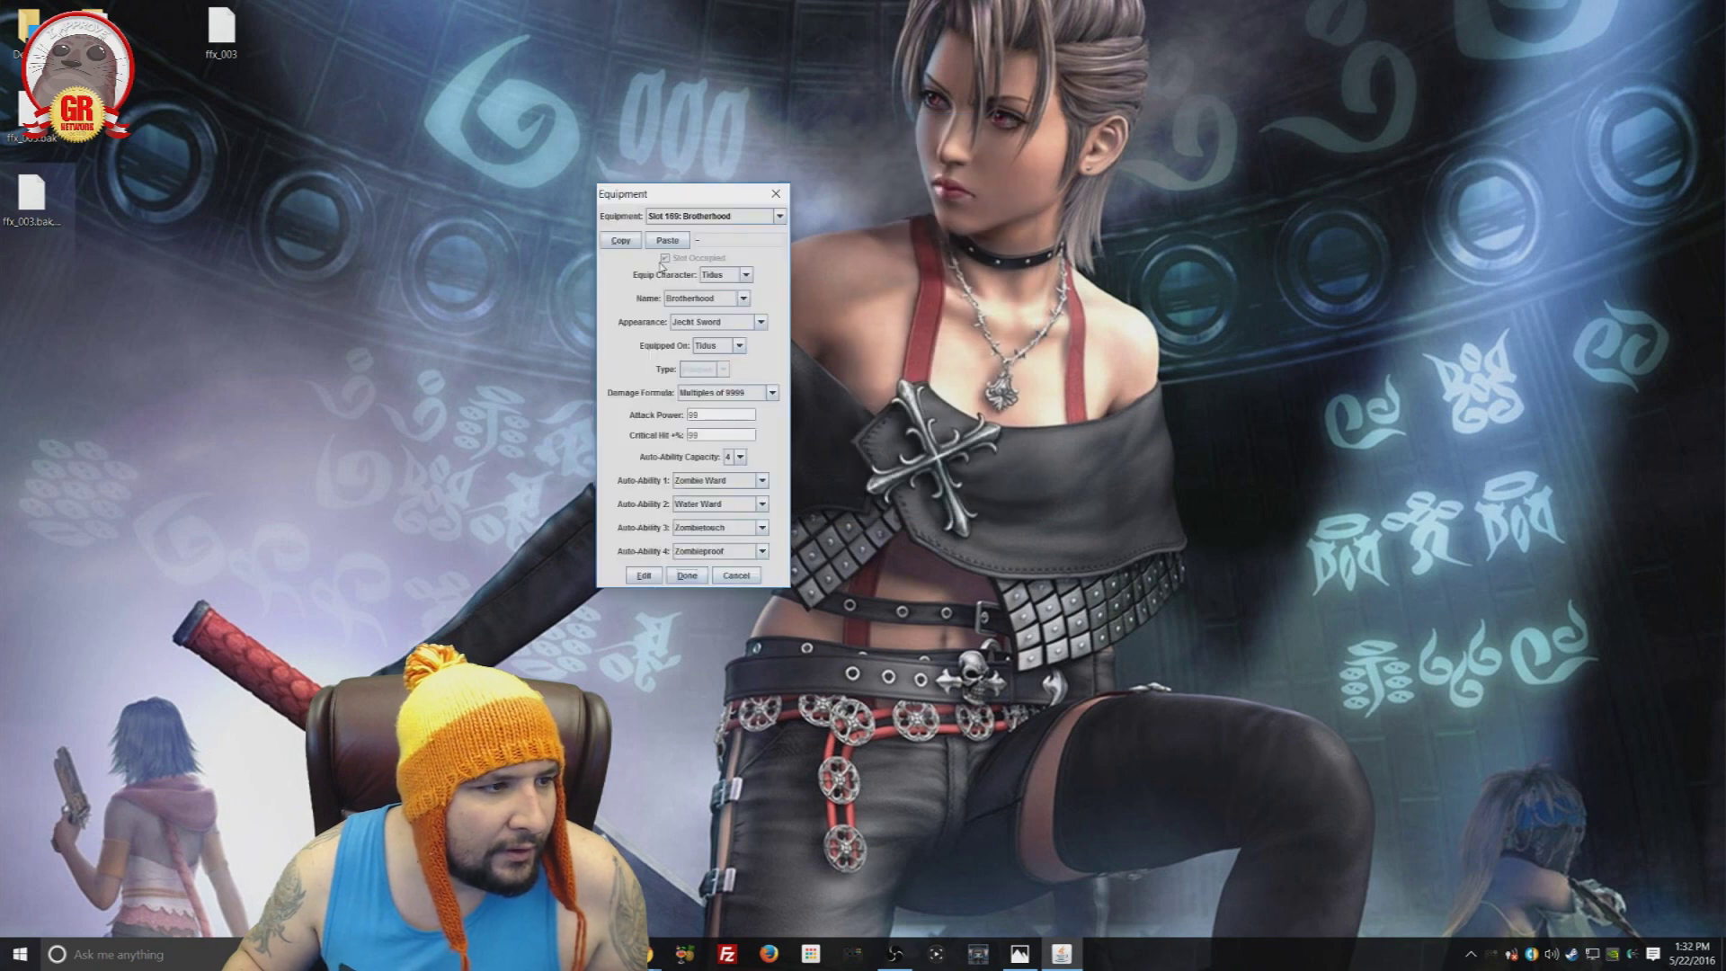
{"action": "left_click", "coordinate": [726, 217]}
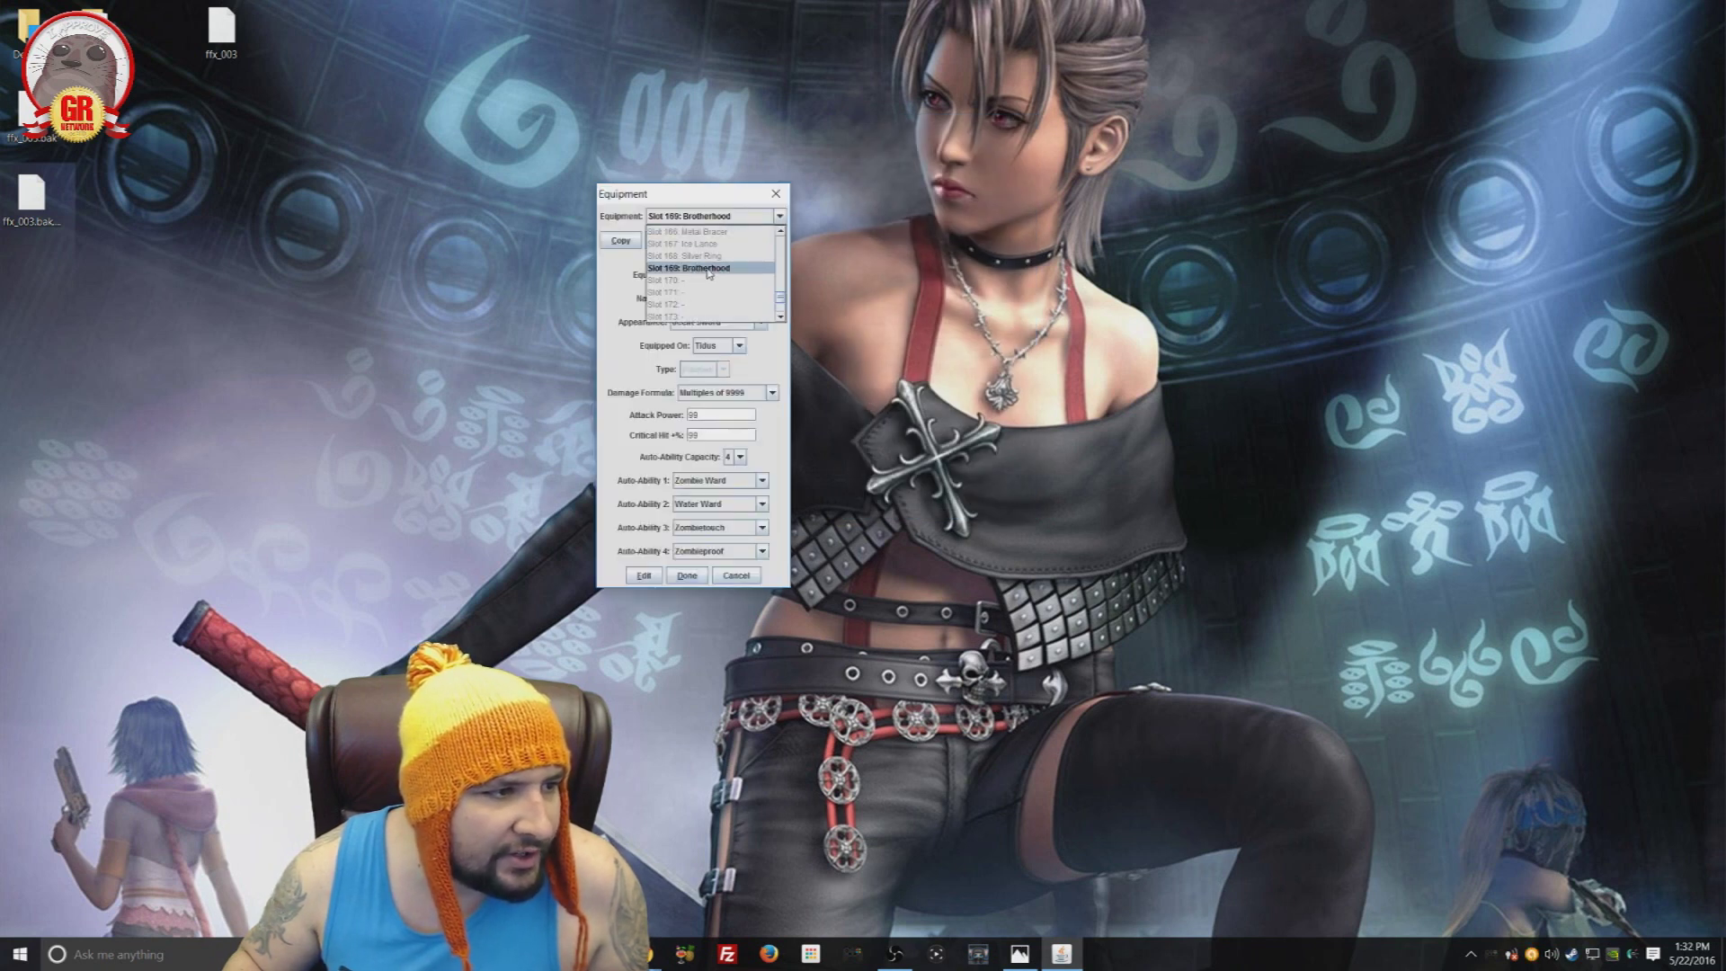
{"action": "left_click", "coordinate": [730, 193]}
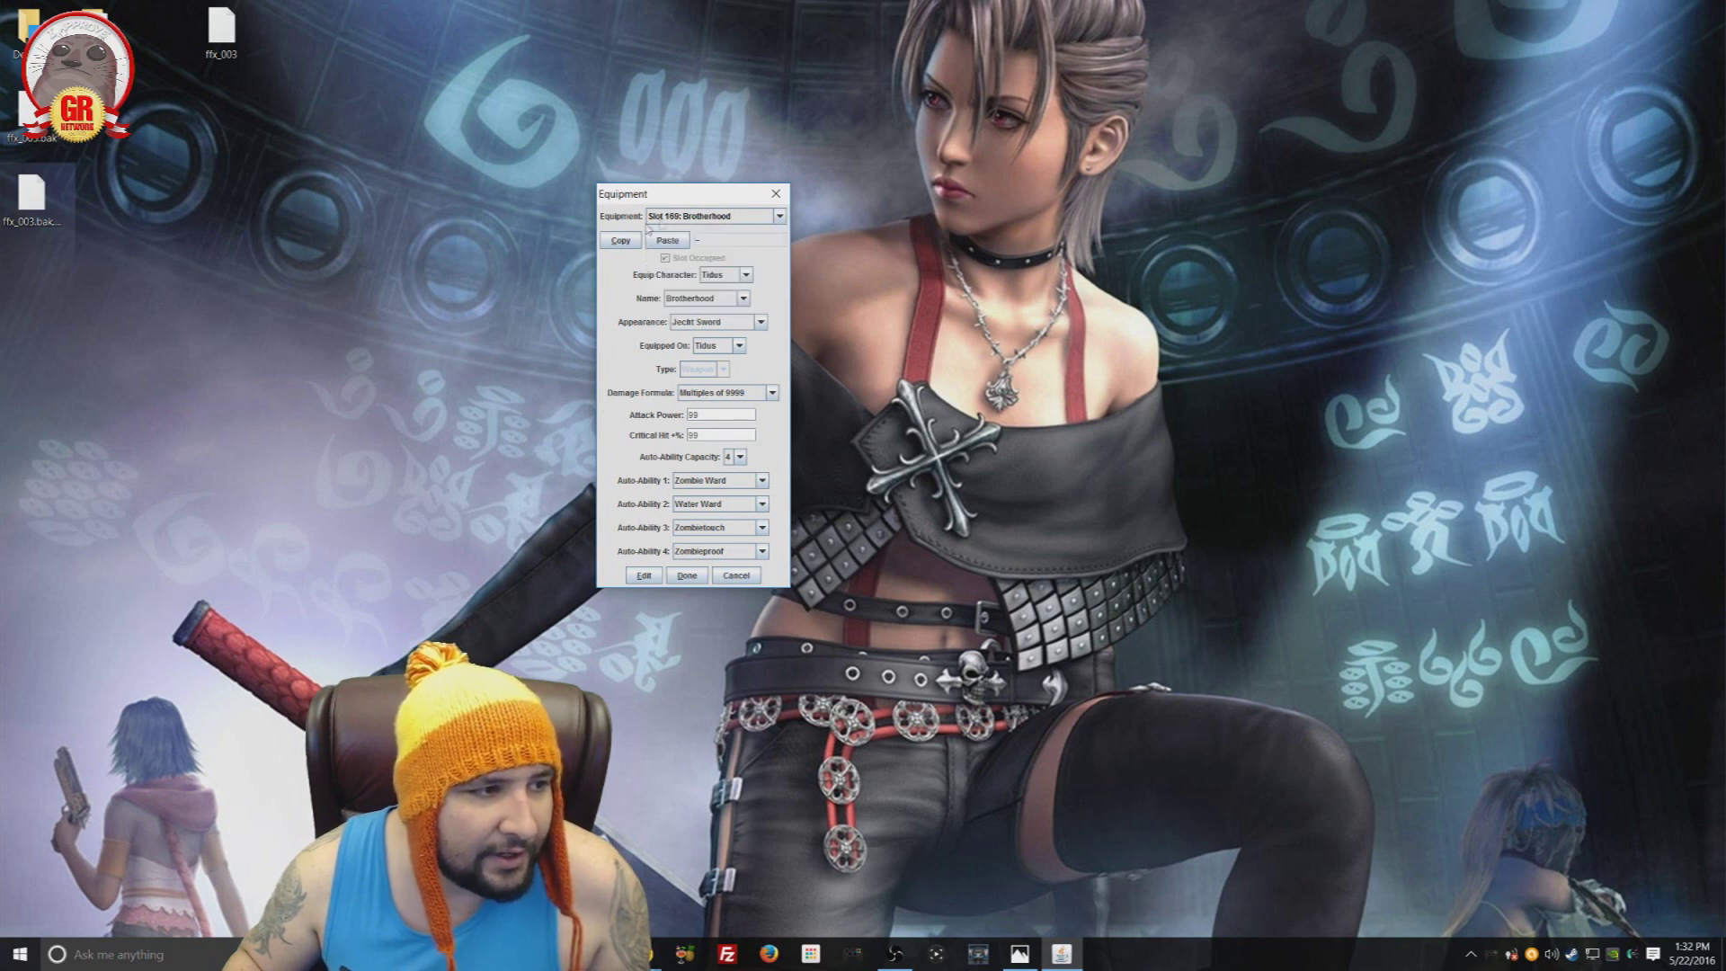
Step: Try Bahamut as the equip character for empty slot 170, browse the other characters and cancel the equipment edit
{"action": "left_click", "coordinate": [732, 217]}
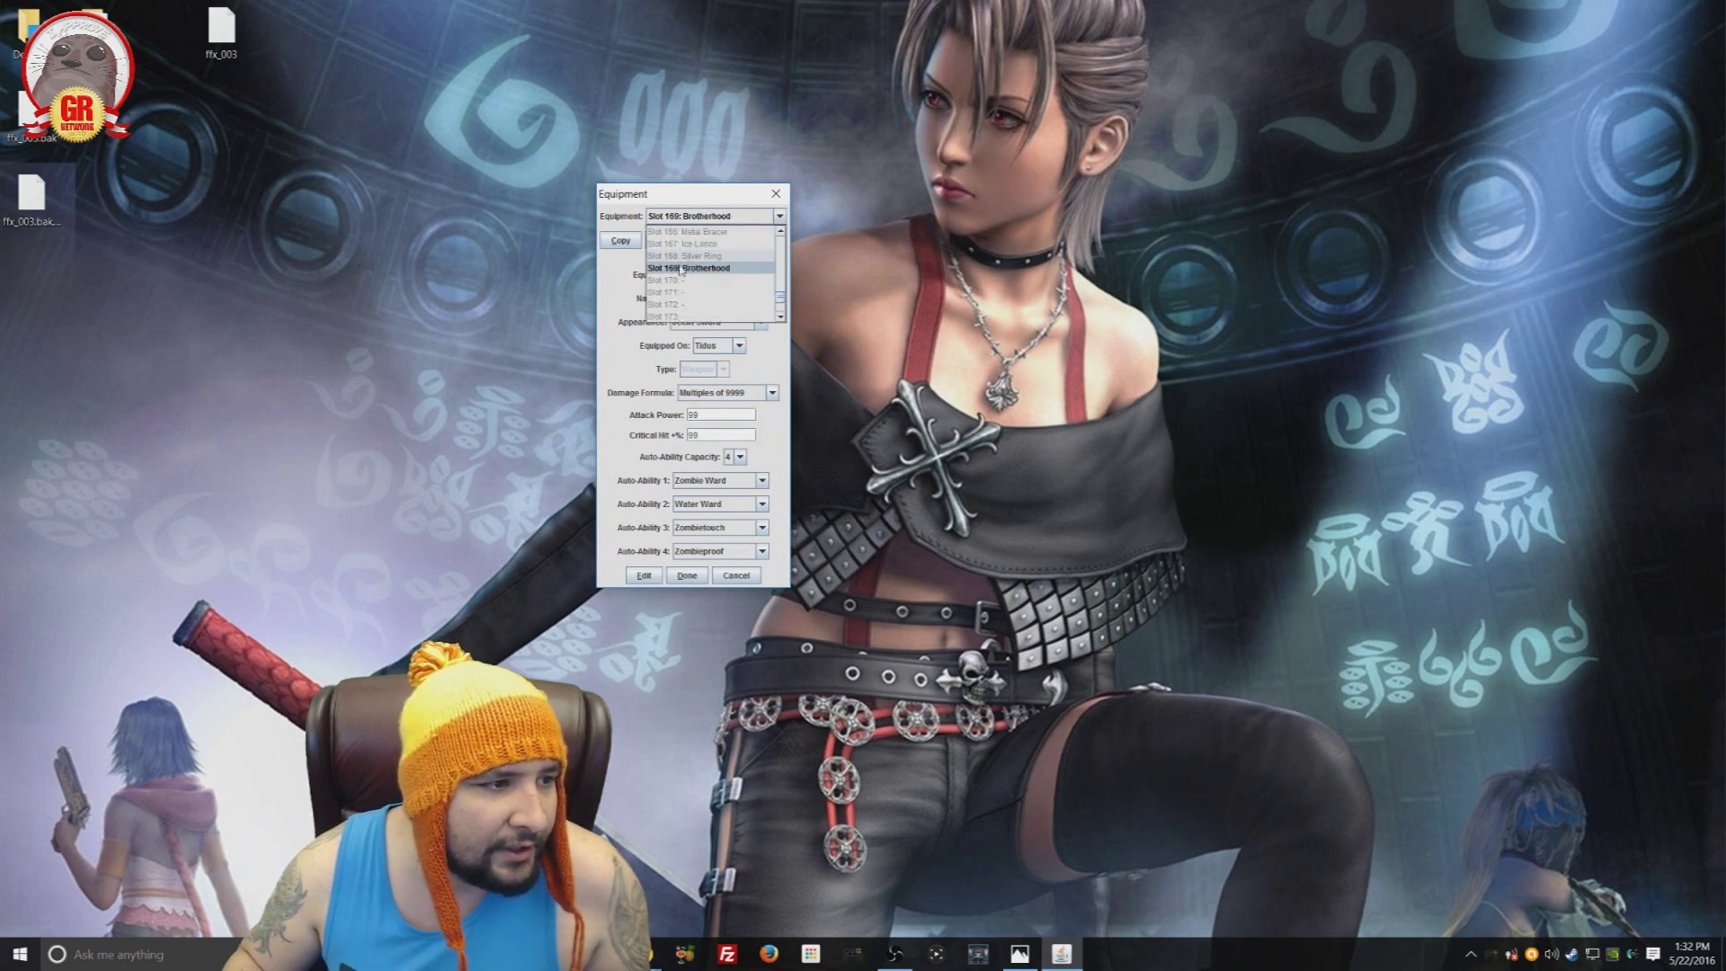
{"action": "left_click", "coordinate": [683, 280]}
{"action": "left_click", "coordinate": [745, 275]}
{"action": "scroll", "coordinate": [732, 332], "scroll_direction": "down", "scroll_amount": 1}
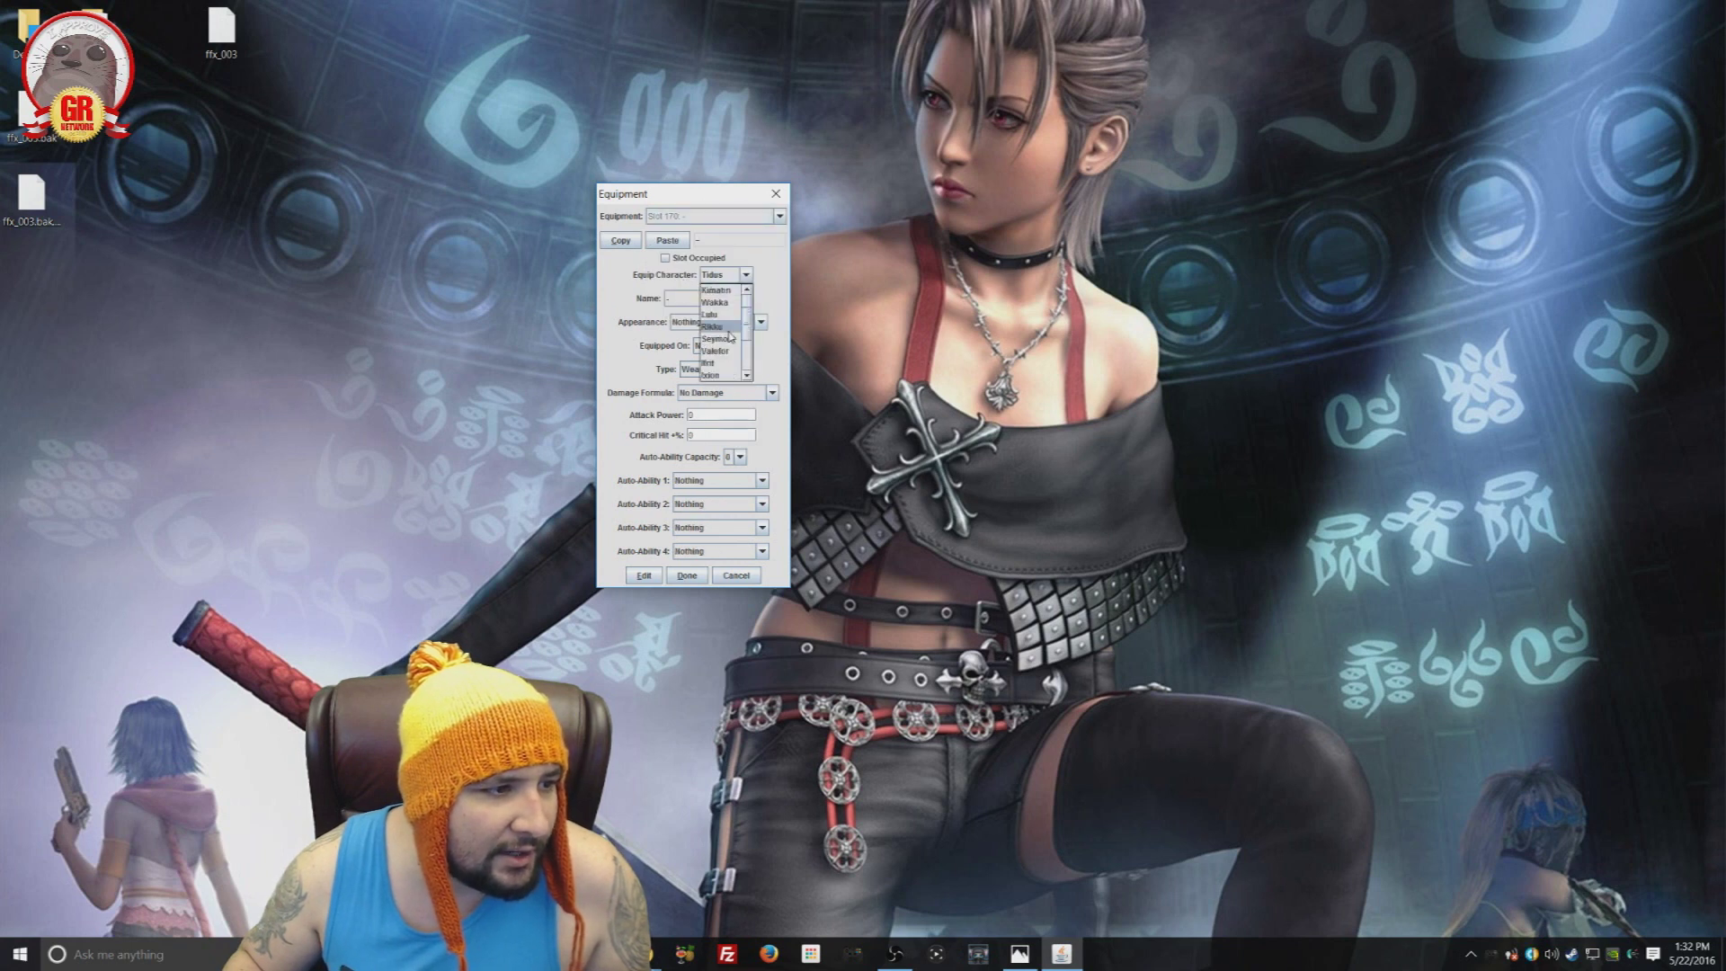
{"action": "scroll", "coordinate": [742, 349], "scroll_direction": "down", "scroll_amount": 3}
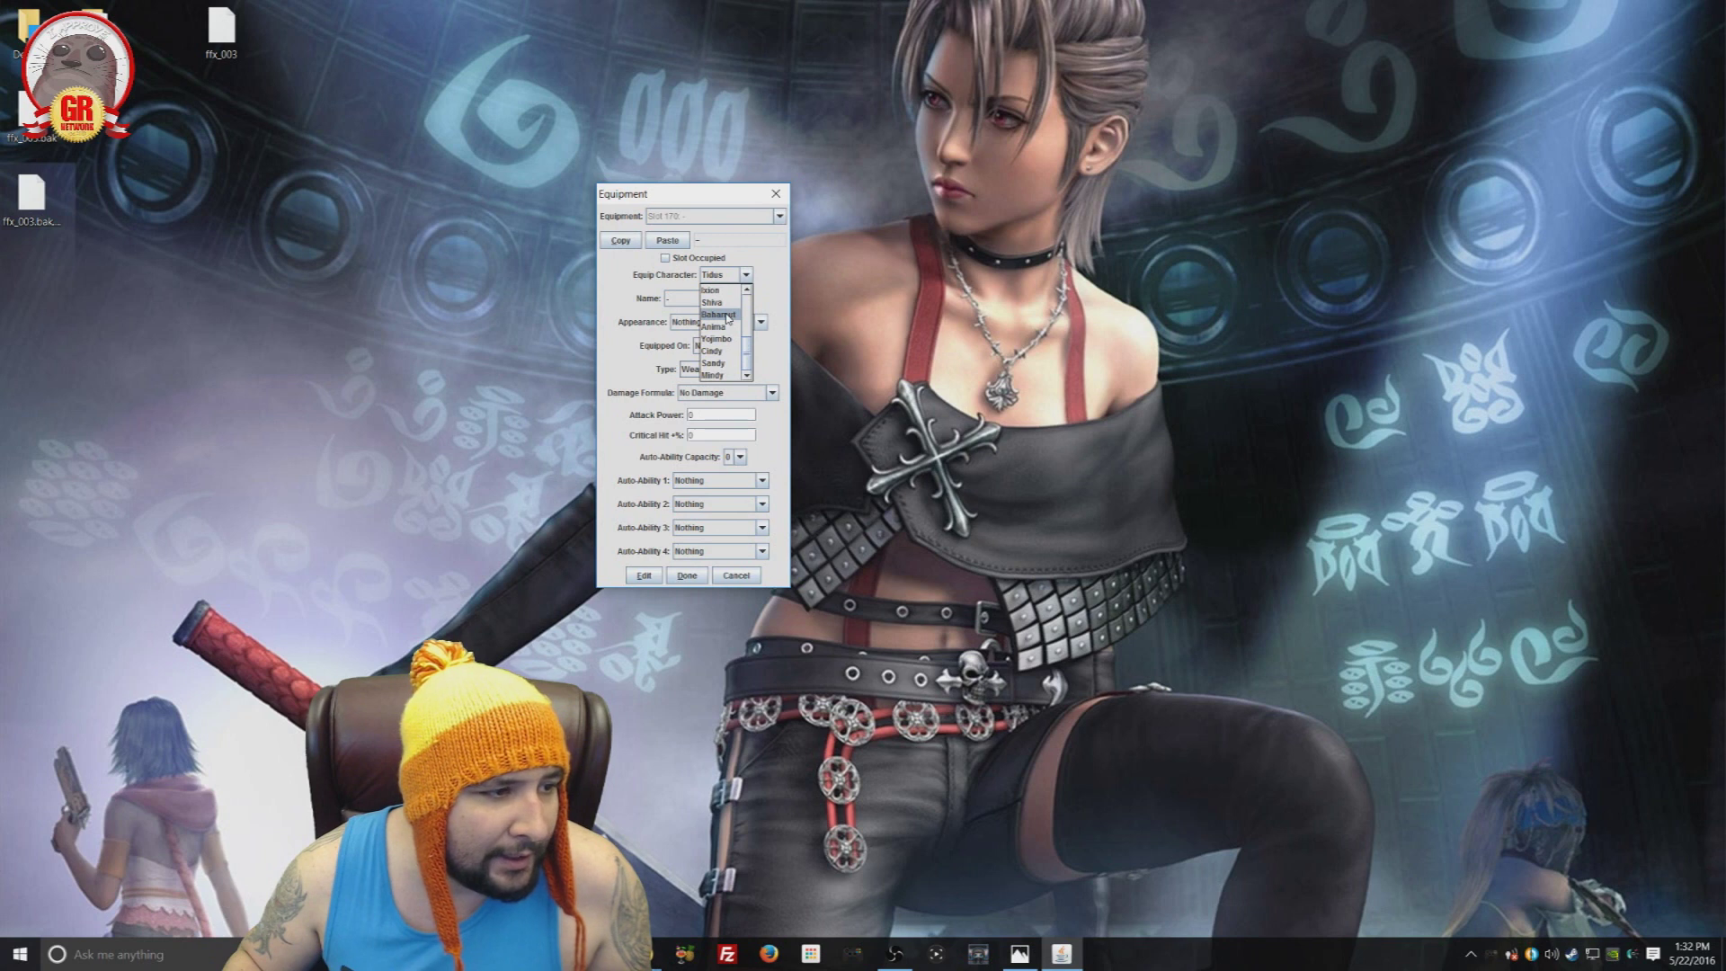
{"action": "left_click", "coordinate": [728, 315]}
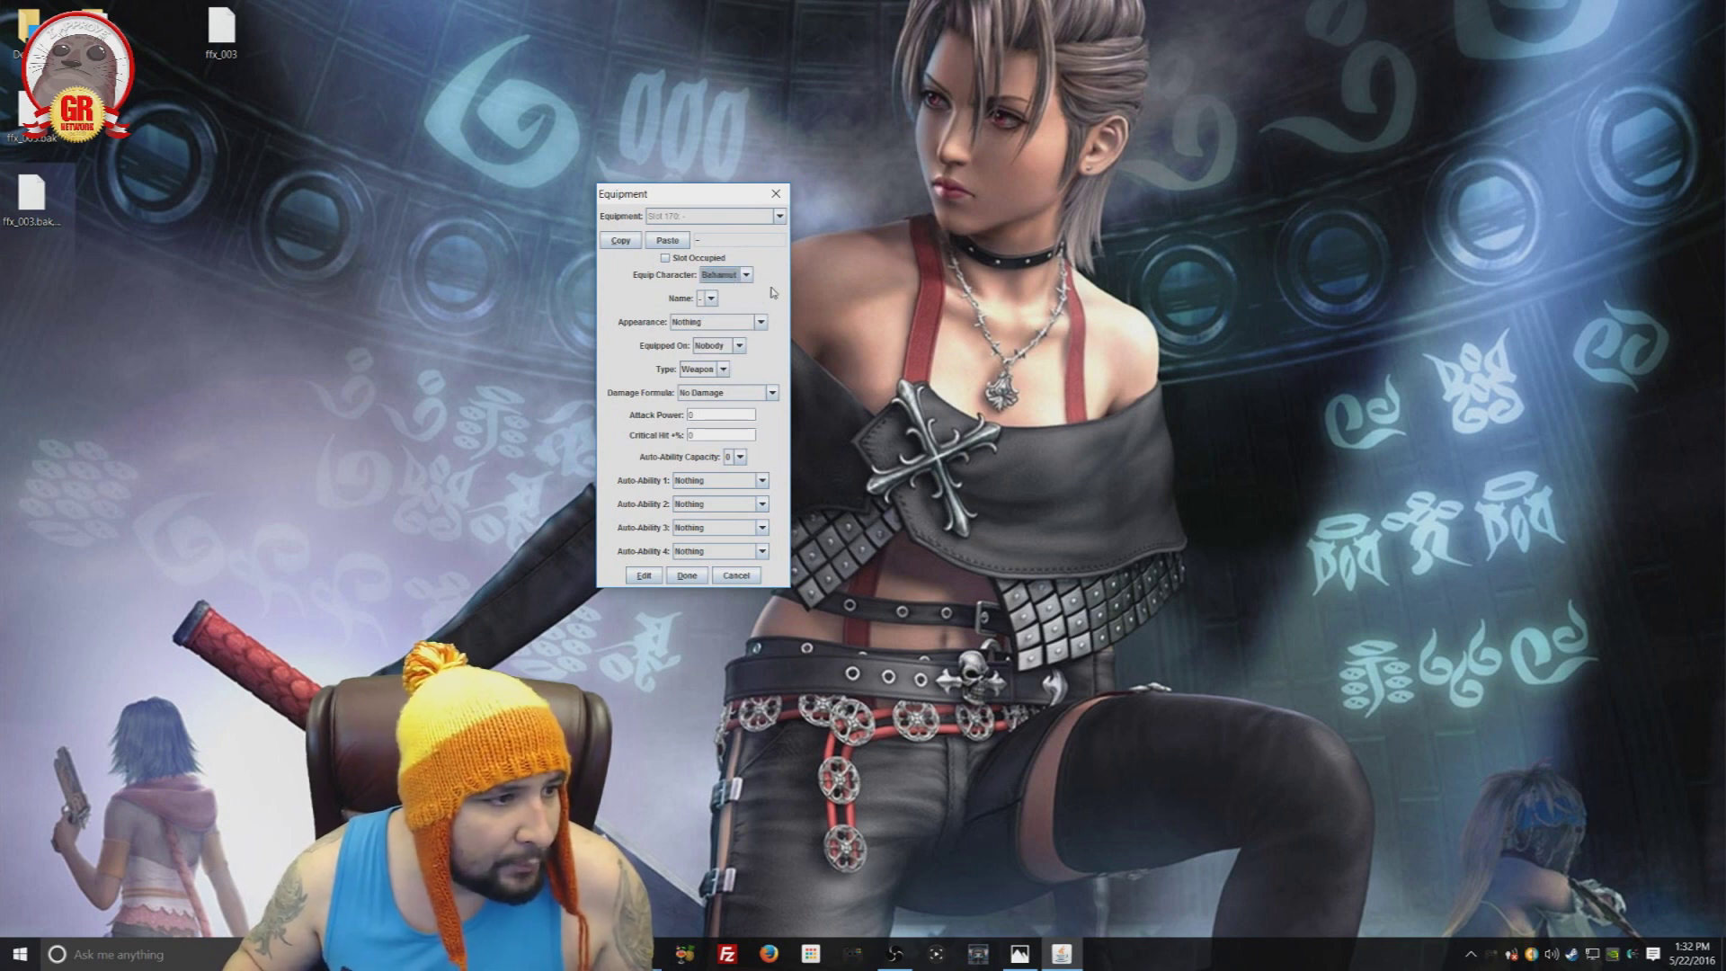
{"action": "left_click", "coordinate": [722, 274]}
{"action": "scroll", "coordinate": [732, 317], "scroll_direction": "up", "scroll_amount": 5}
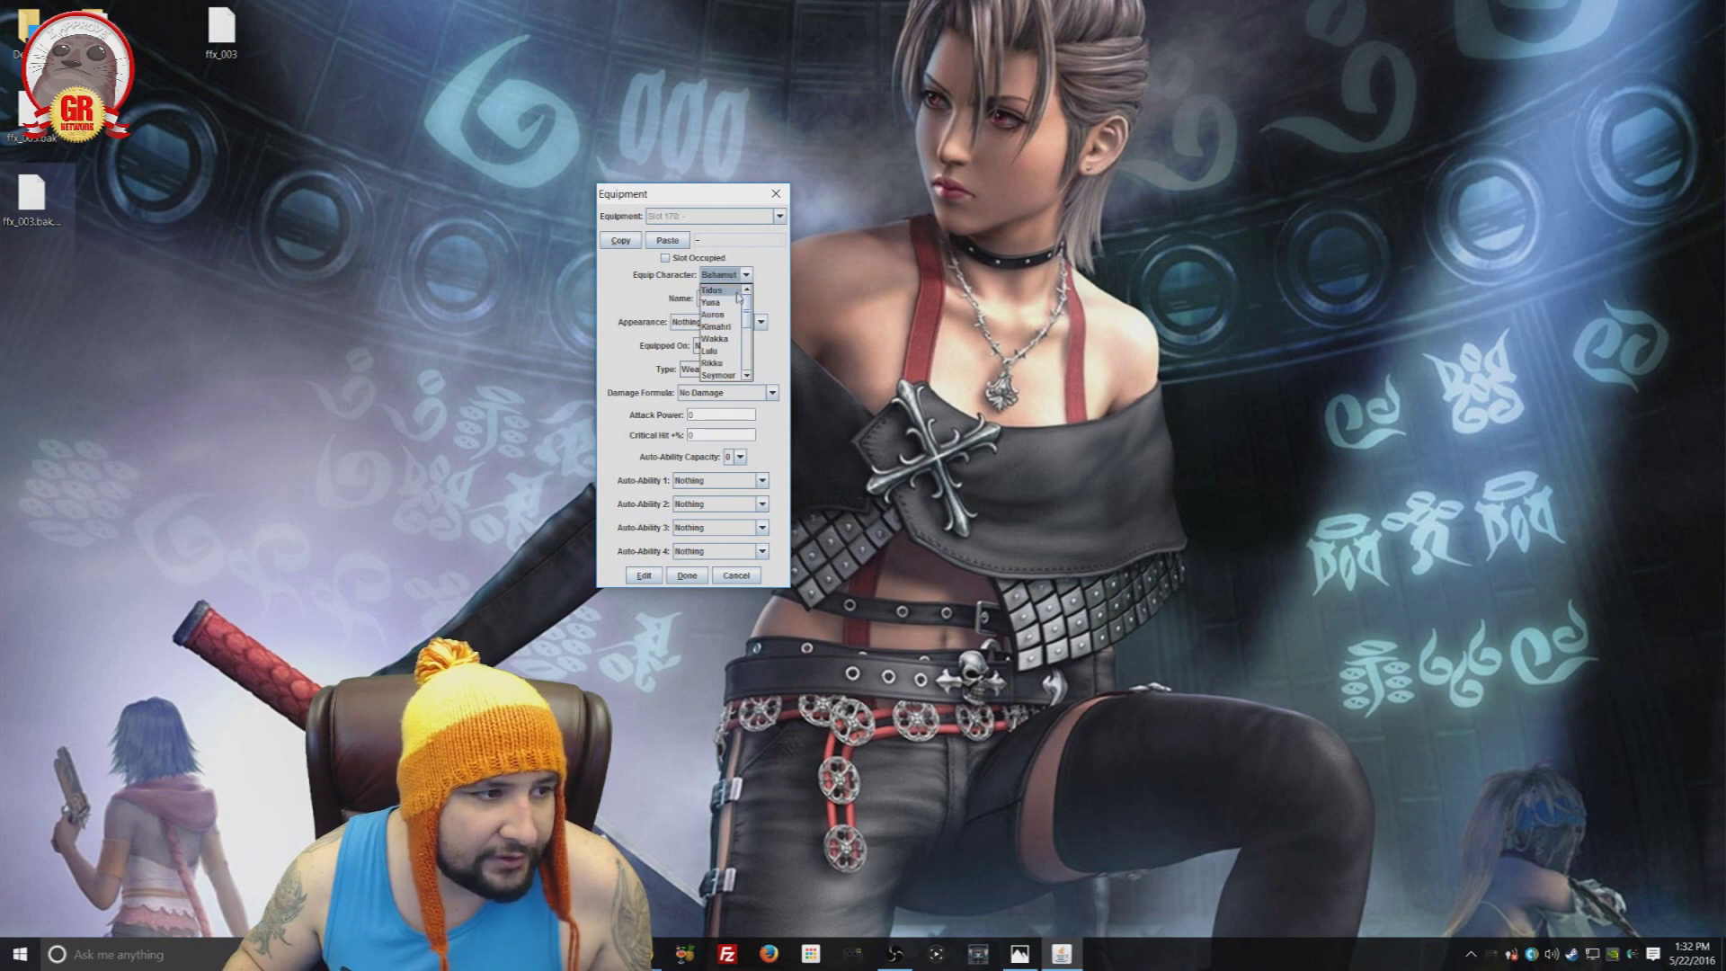
{"action": "left_click", "coordinate": [769, 268]}
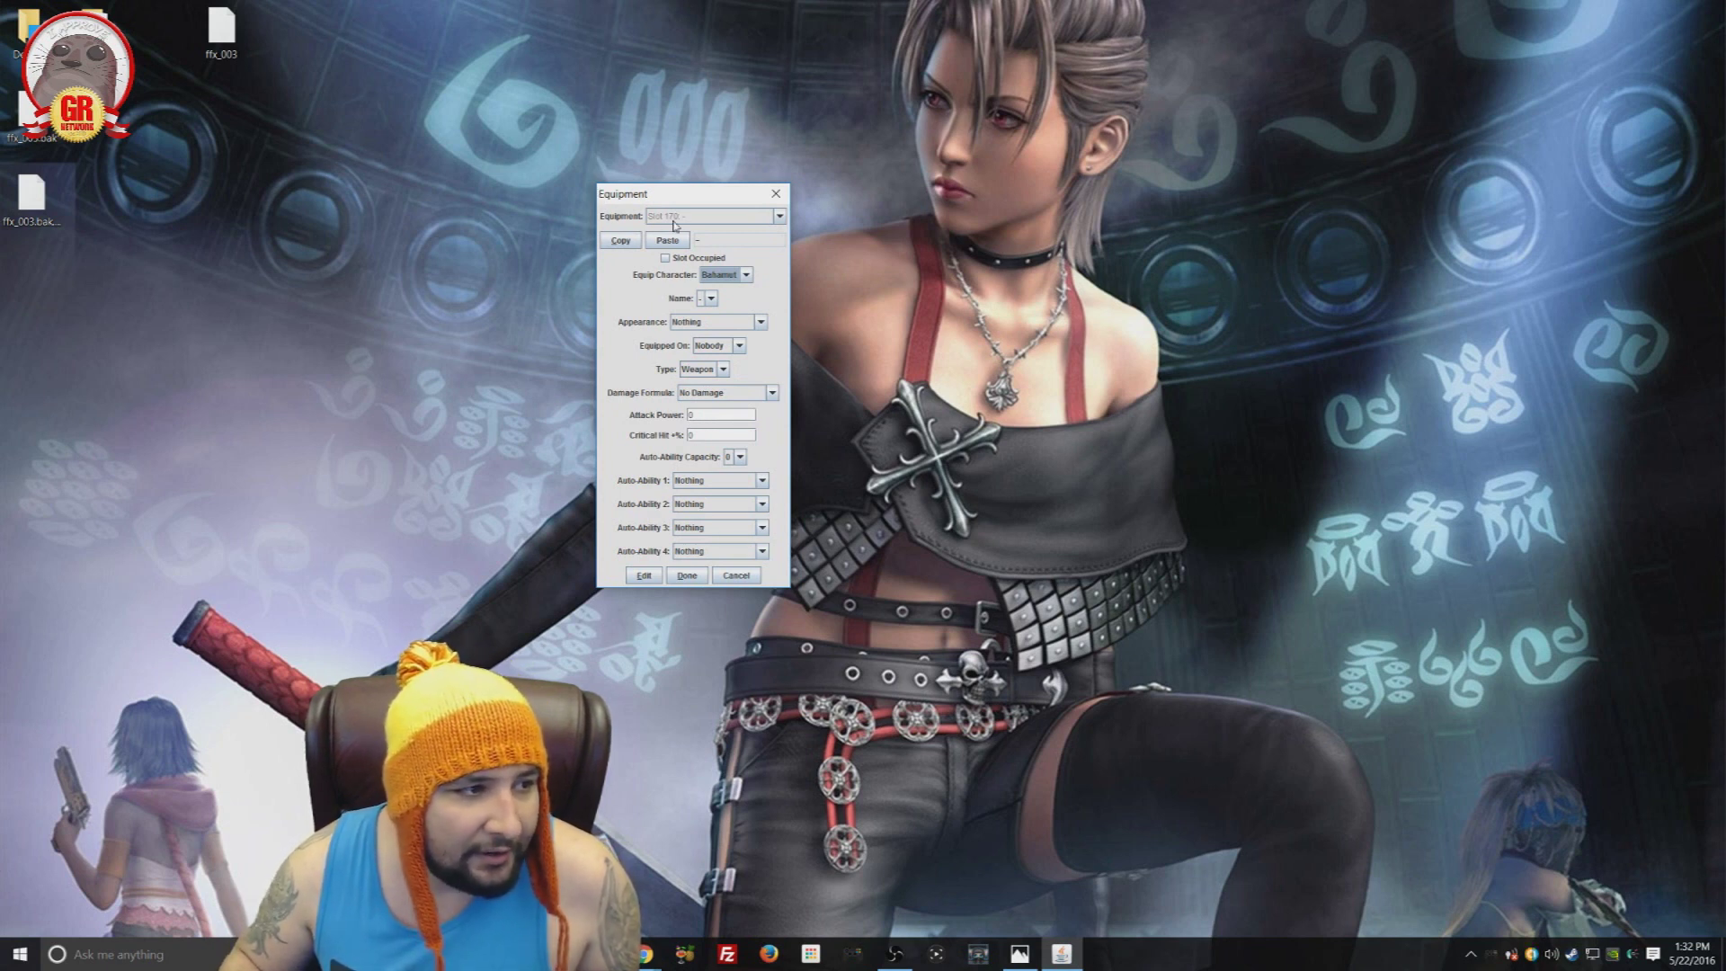
{"action": "left_click", "coordinate": [726, 577]}
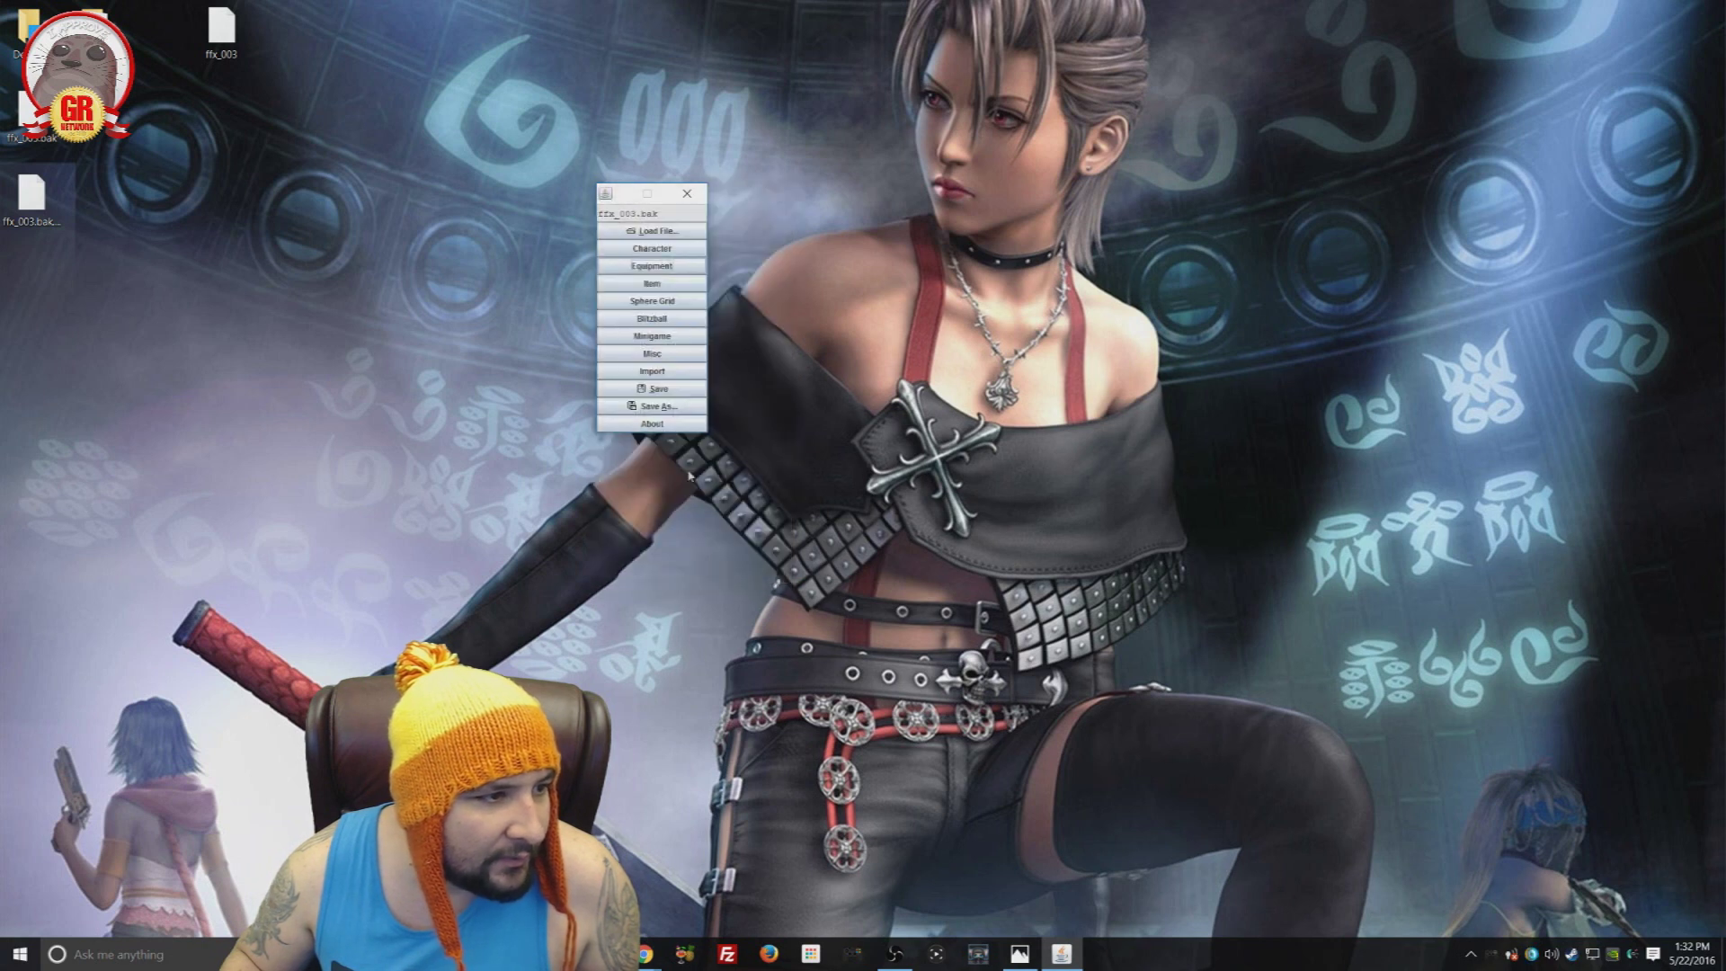
Step: Examine the crests, sigils and Al Bhed primers in the item editor's key items and close it without editing
{"action": "left_click", "coordinate": [653, 283]}
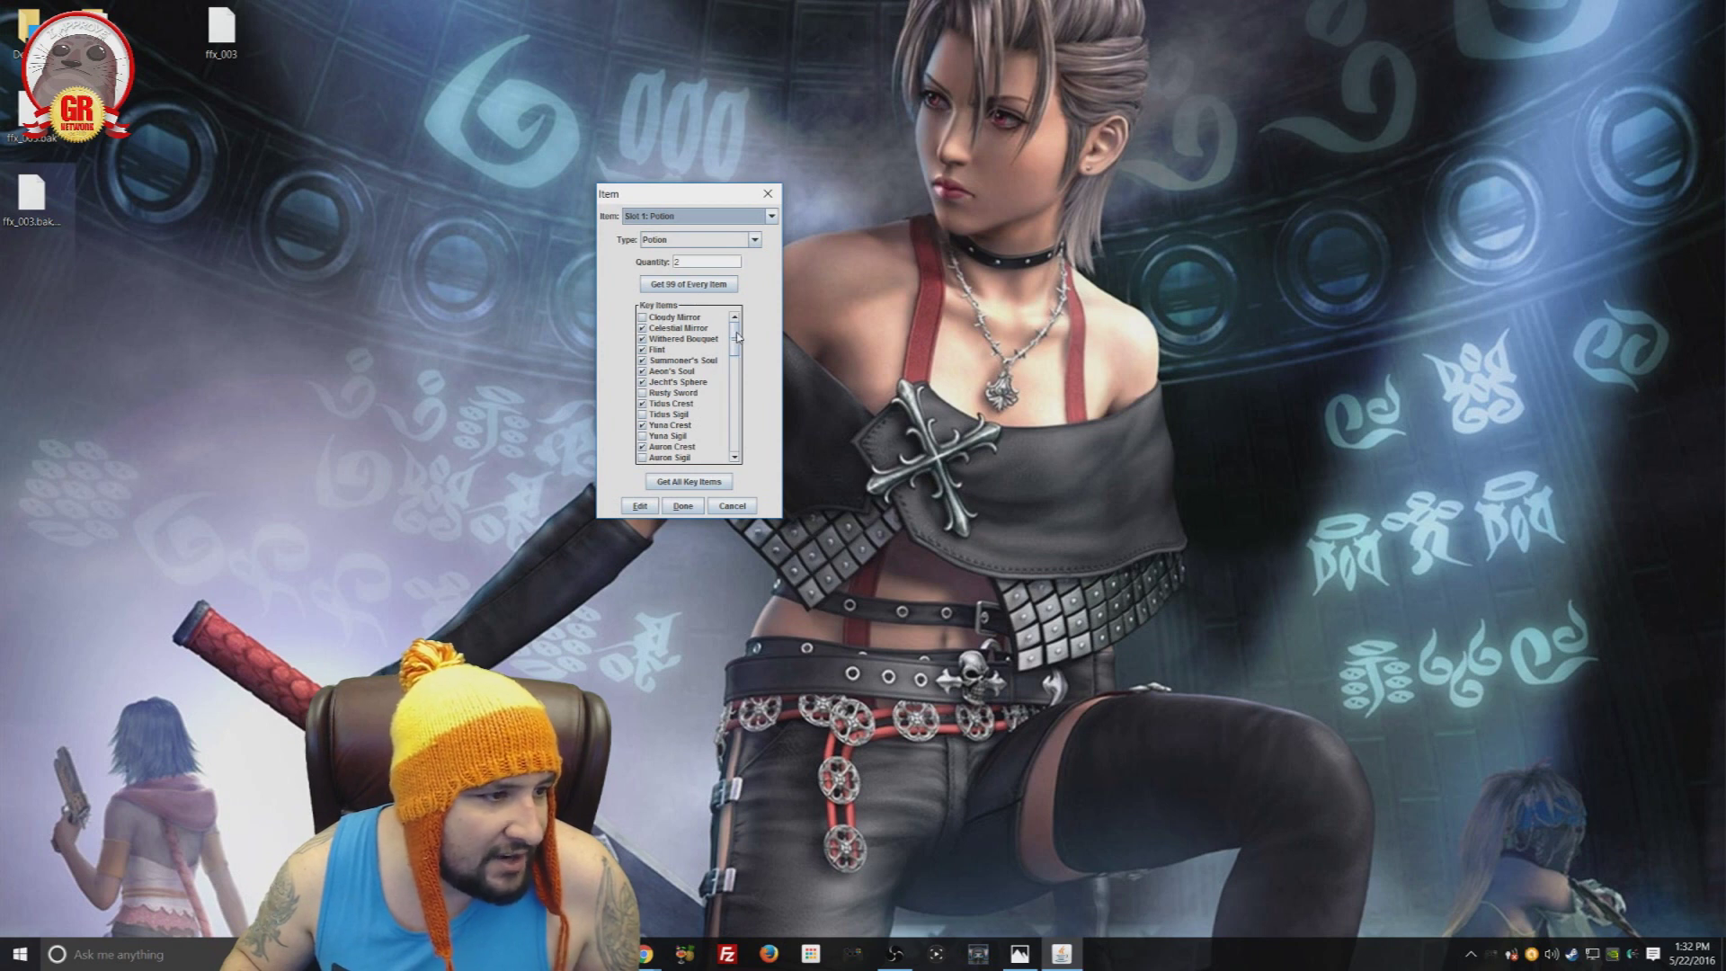
{"action": "left_click_drag", "start_coordinate": [737, 336], "coordinate": [734, 388]}
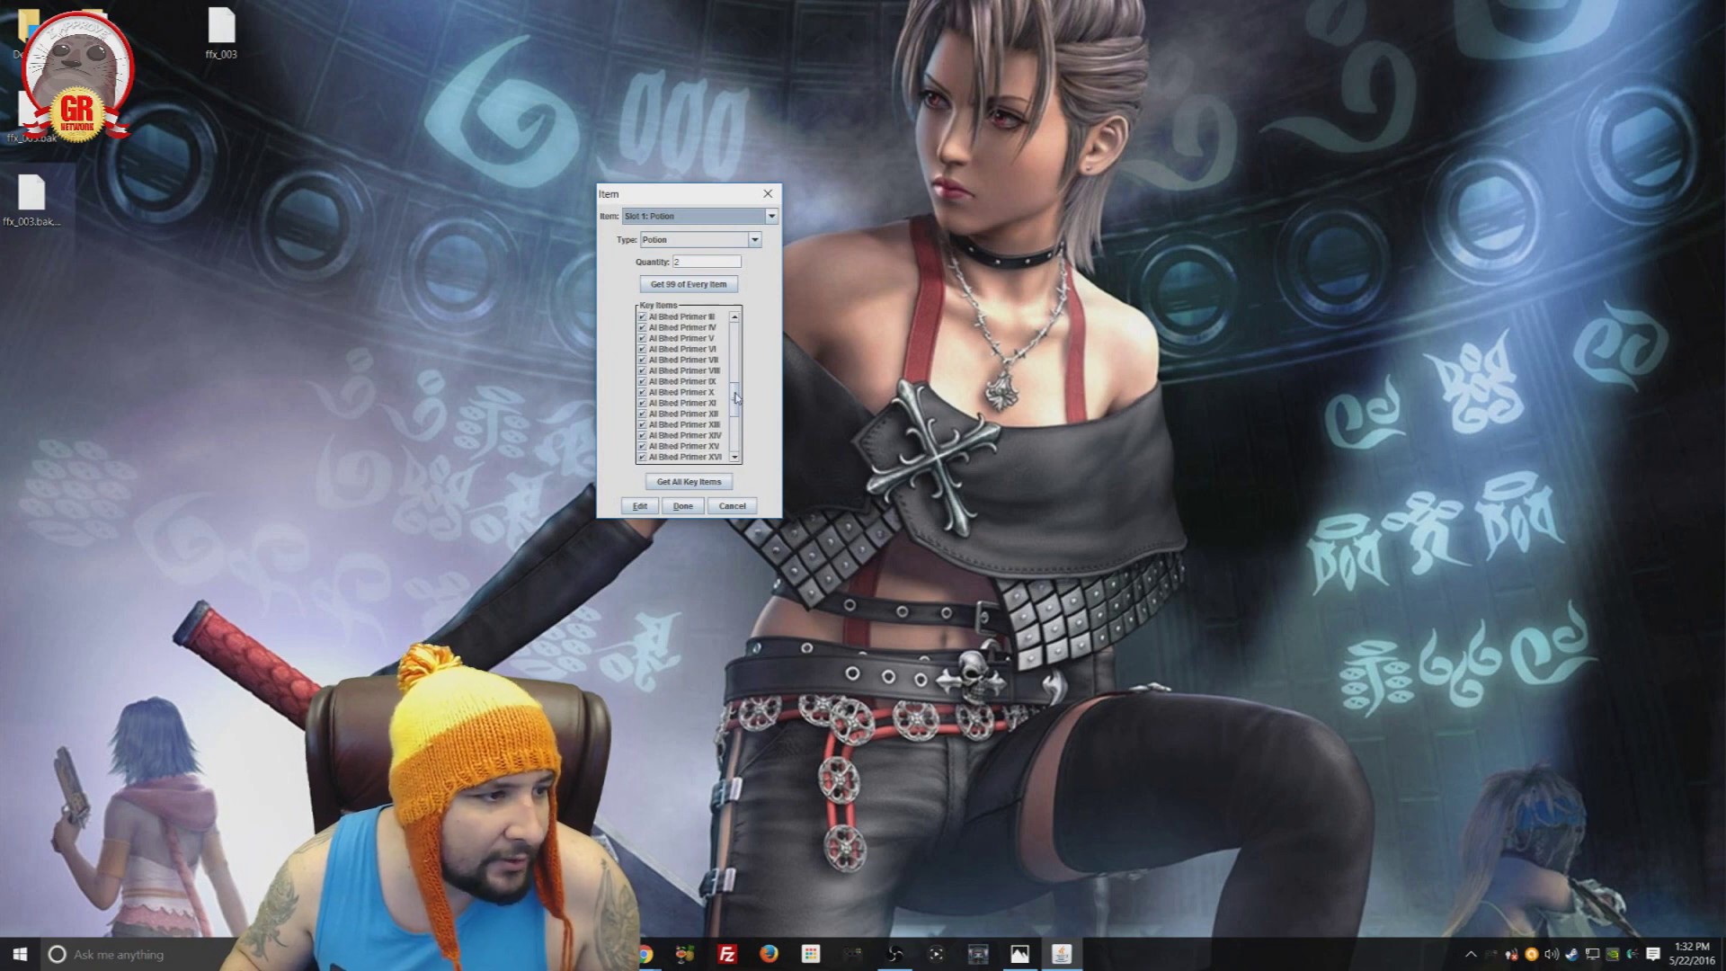
{"action": "mouse_move", "coordinate": [735, 398]}
{"action": "left_mouse_down"}
{"action": "mouse_move", "coordinate": [735, 456]}
{"action": "mouse_move", "coordinate": [737, 362]}
{"action": "mouse_move", "coordinate": [739, 376]}
{"action": "left_mouse_up"}
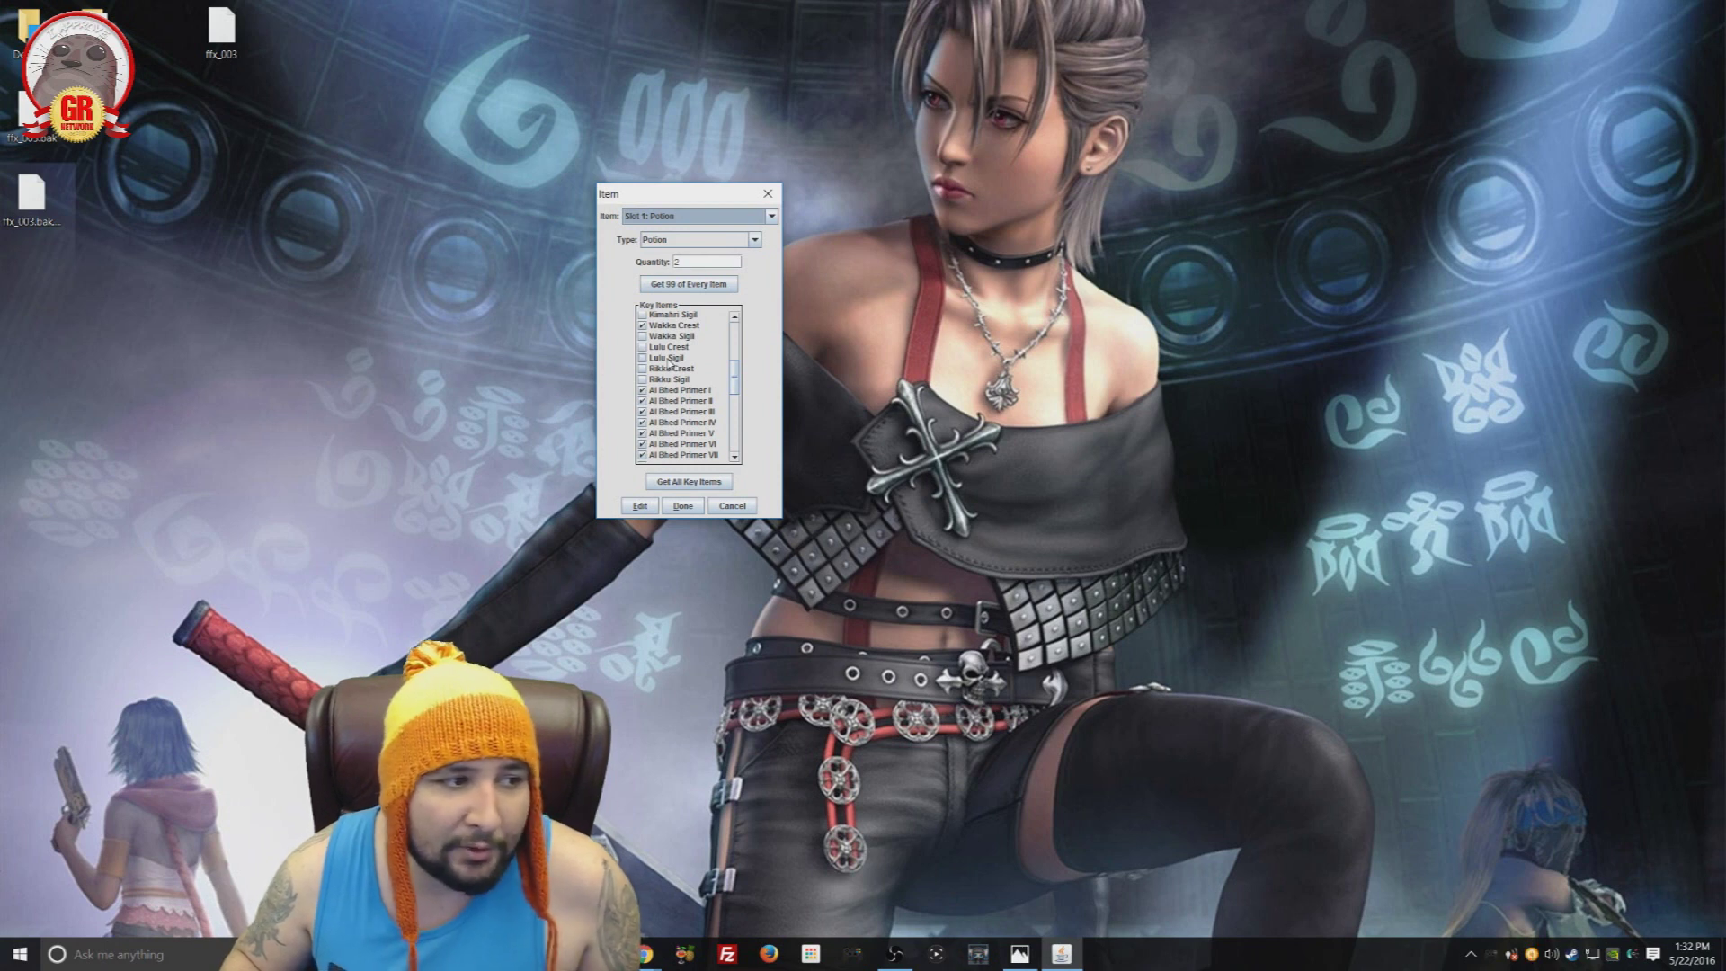
{"action": "left_click_drag", "start_coordinate": [739, 378], "coordinate": [734, 402]}
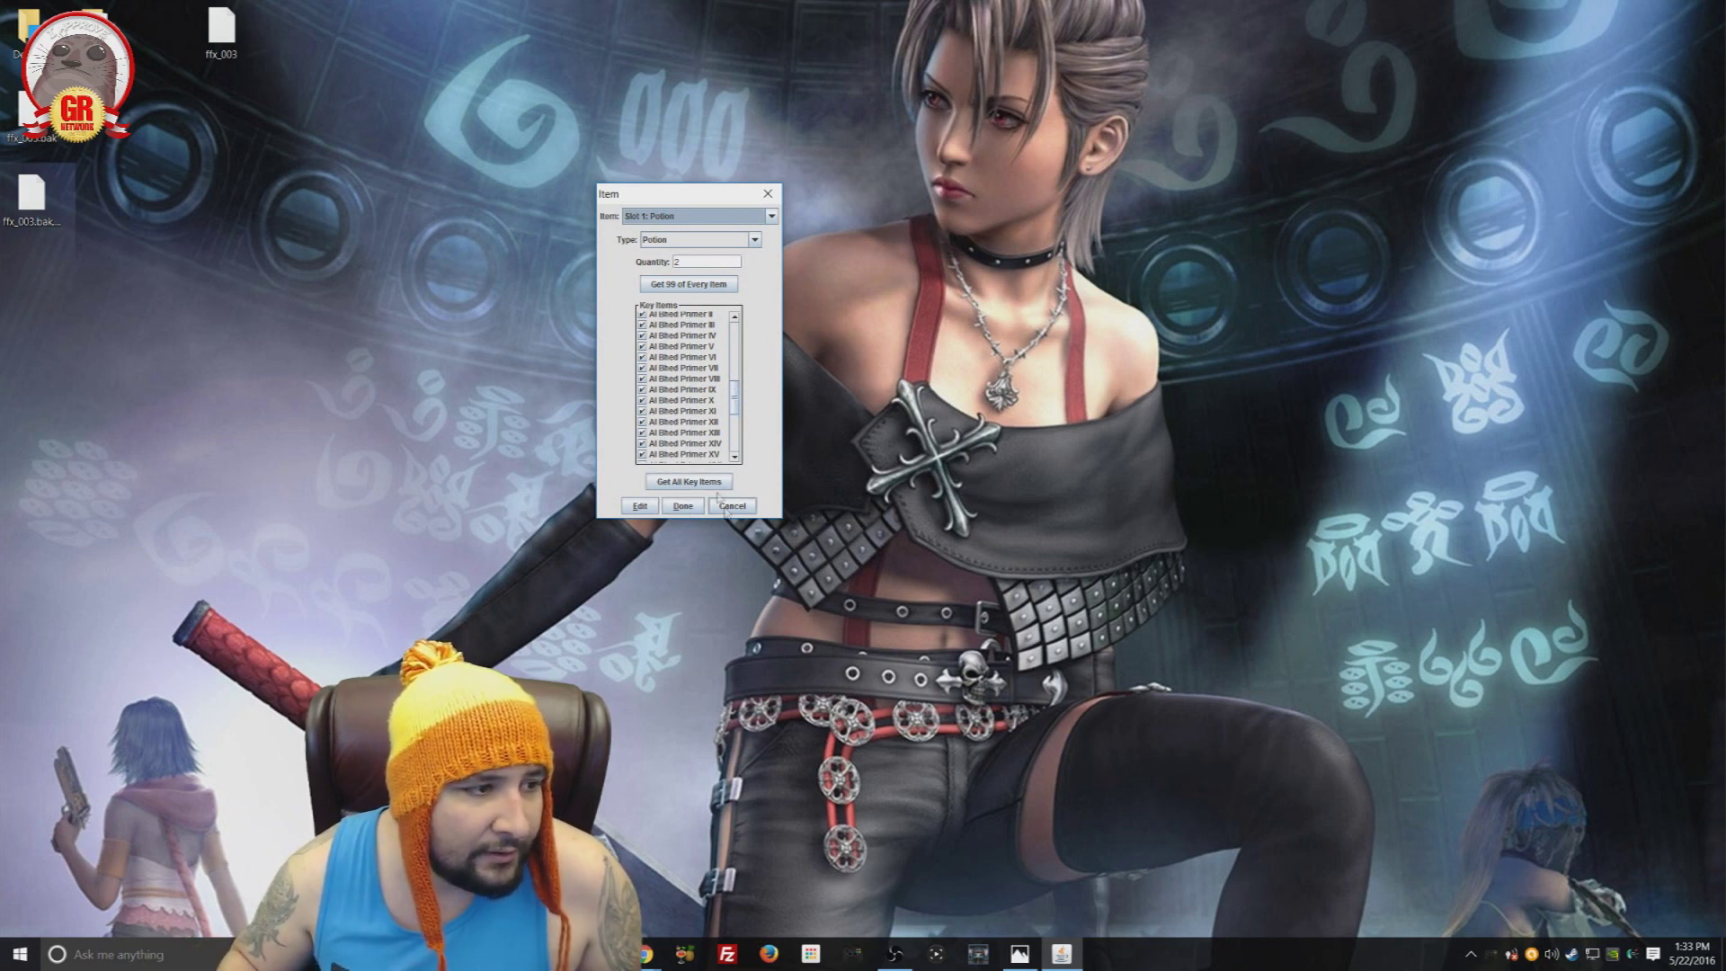
{"action": "left_click", "coordinate": [746, 509]}
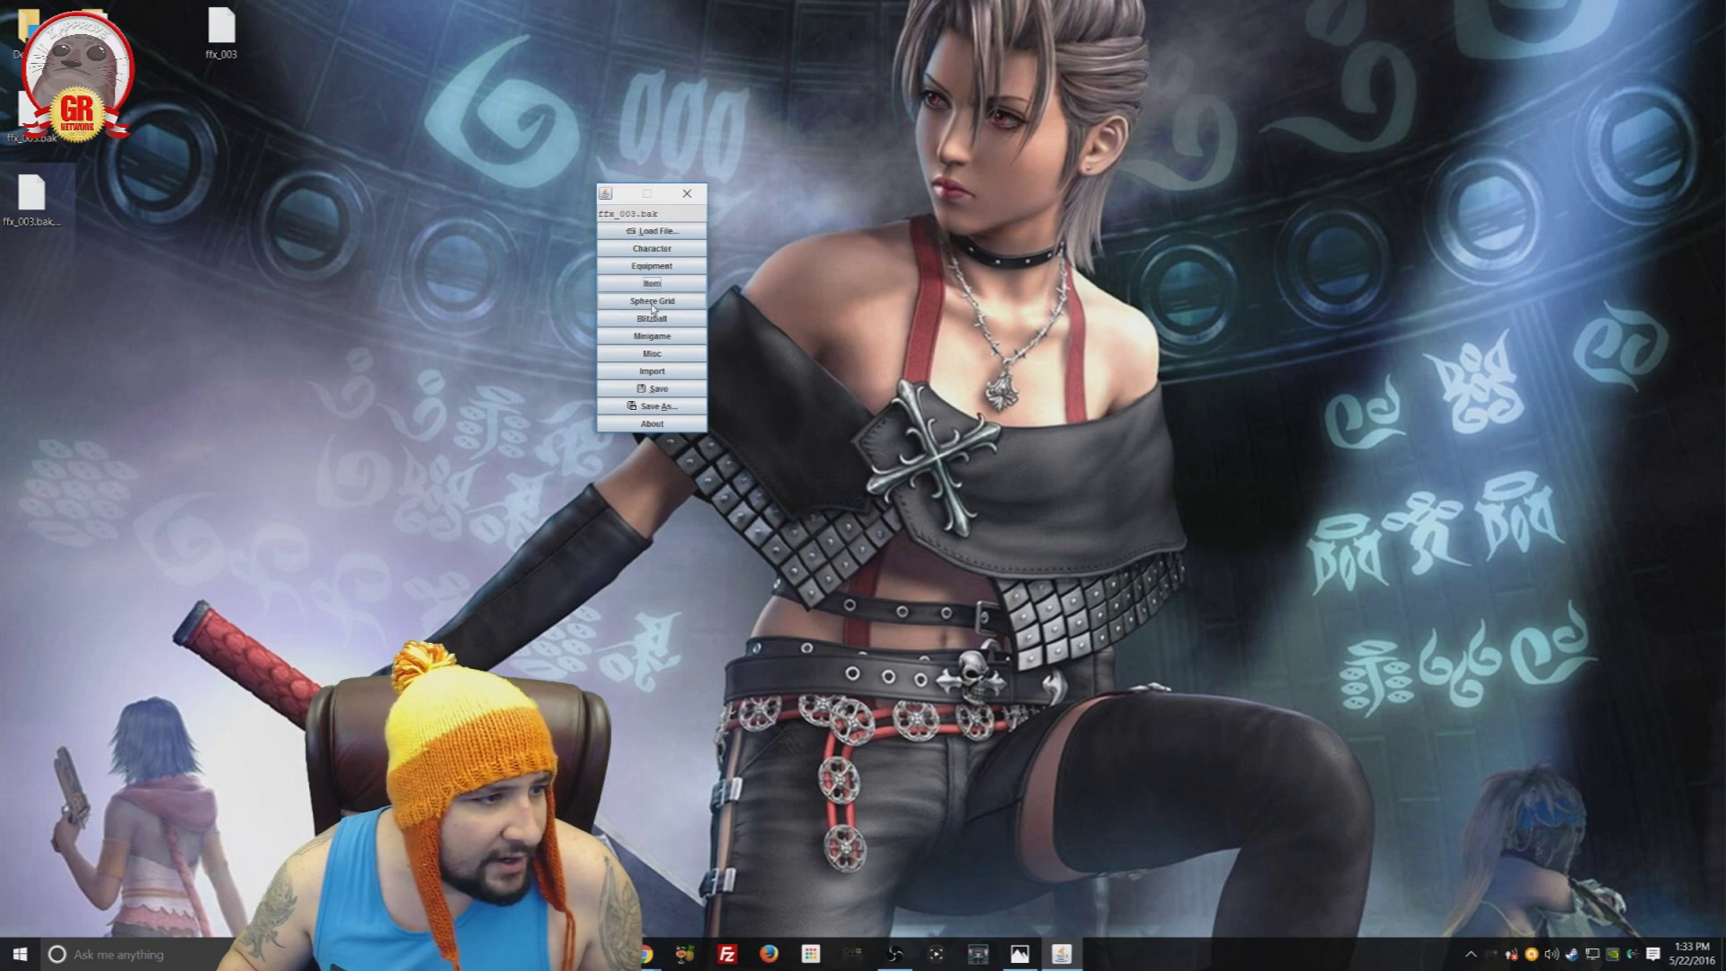
Step: Open the sphere grid editor and examine each party member's sphere grid position
{"action": "left_click", "coordinate": [654, 302]}
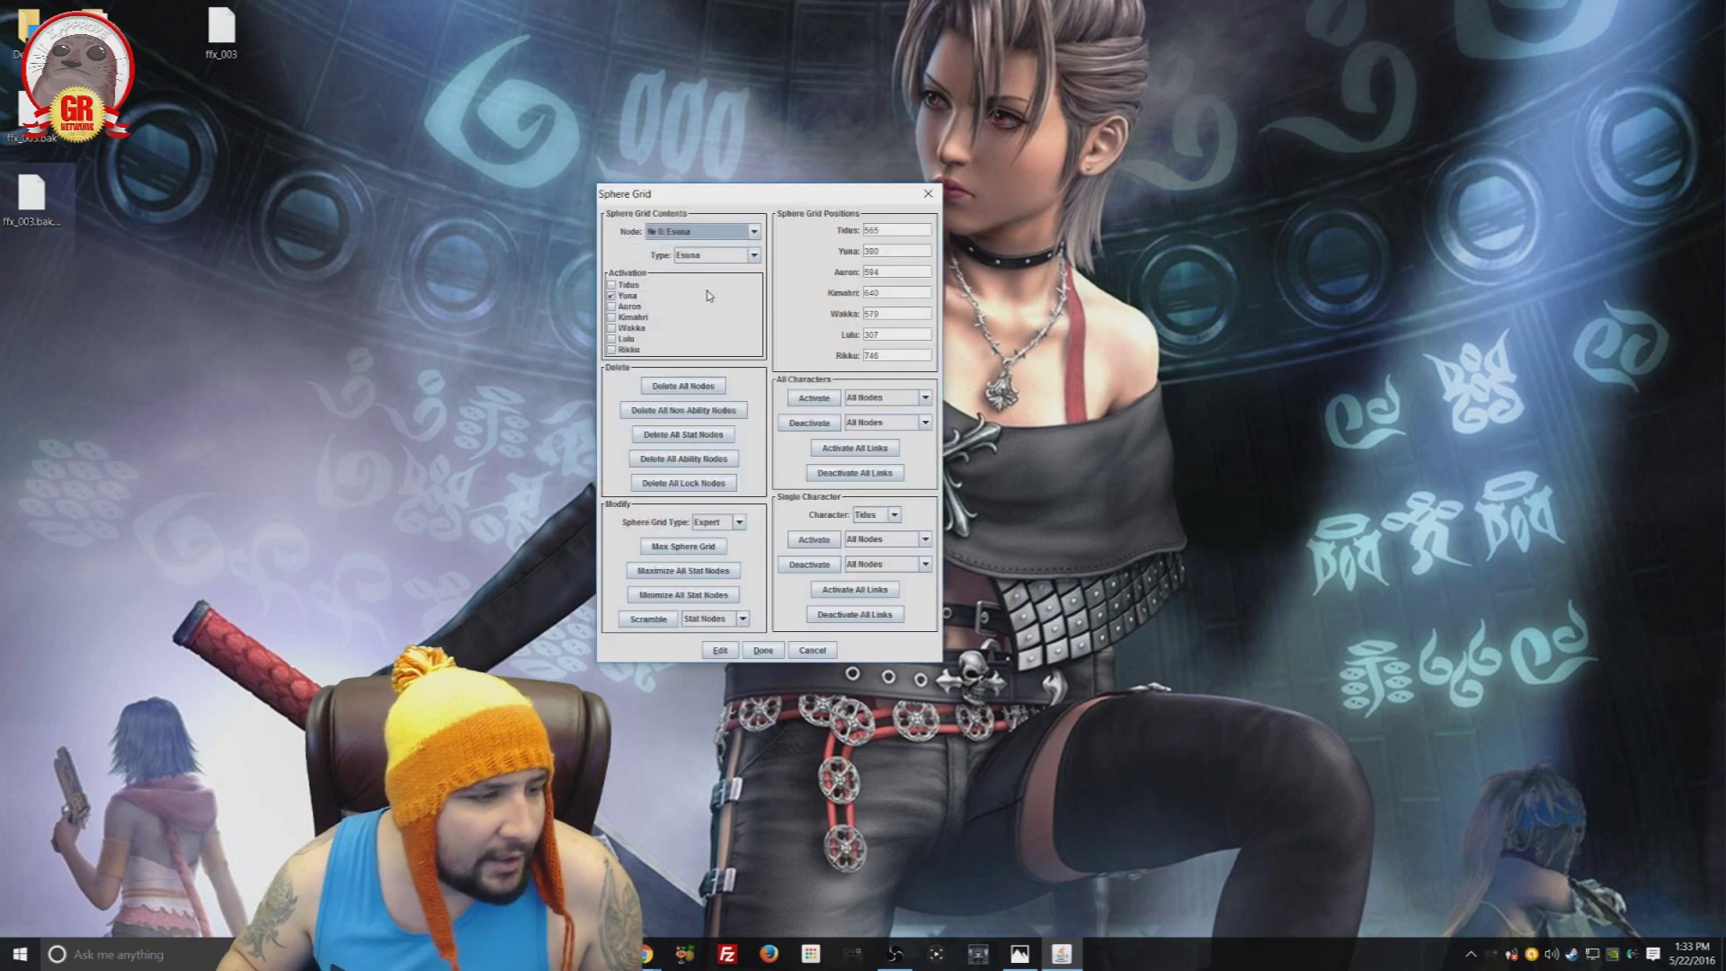
{"action": "double_click", "coordinate": [880, 231]}
{"action": "double_click", "coordinate": [882, 251]}
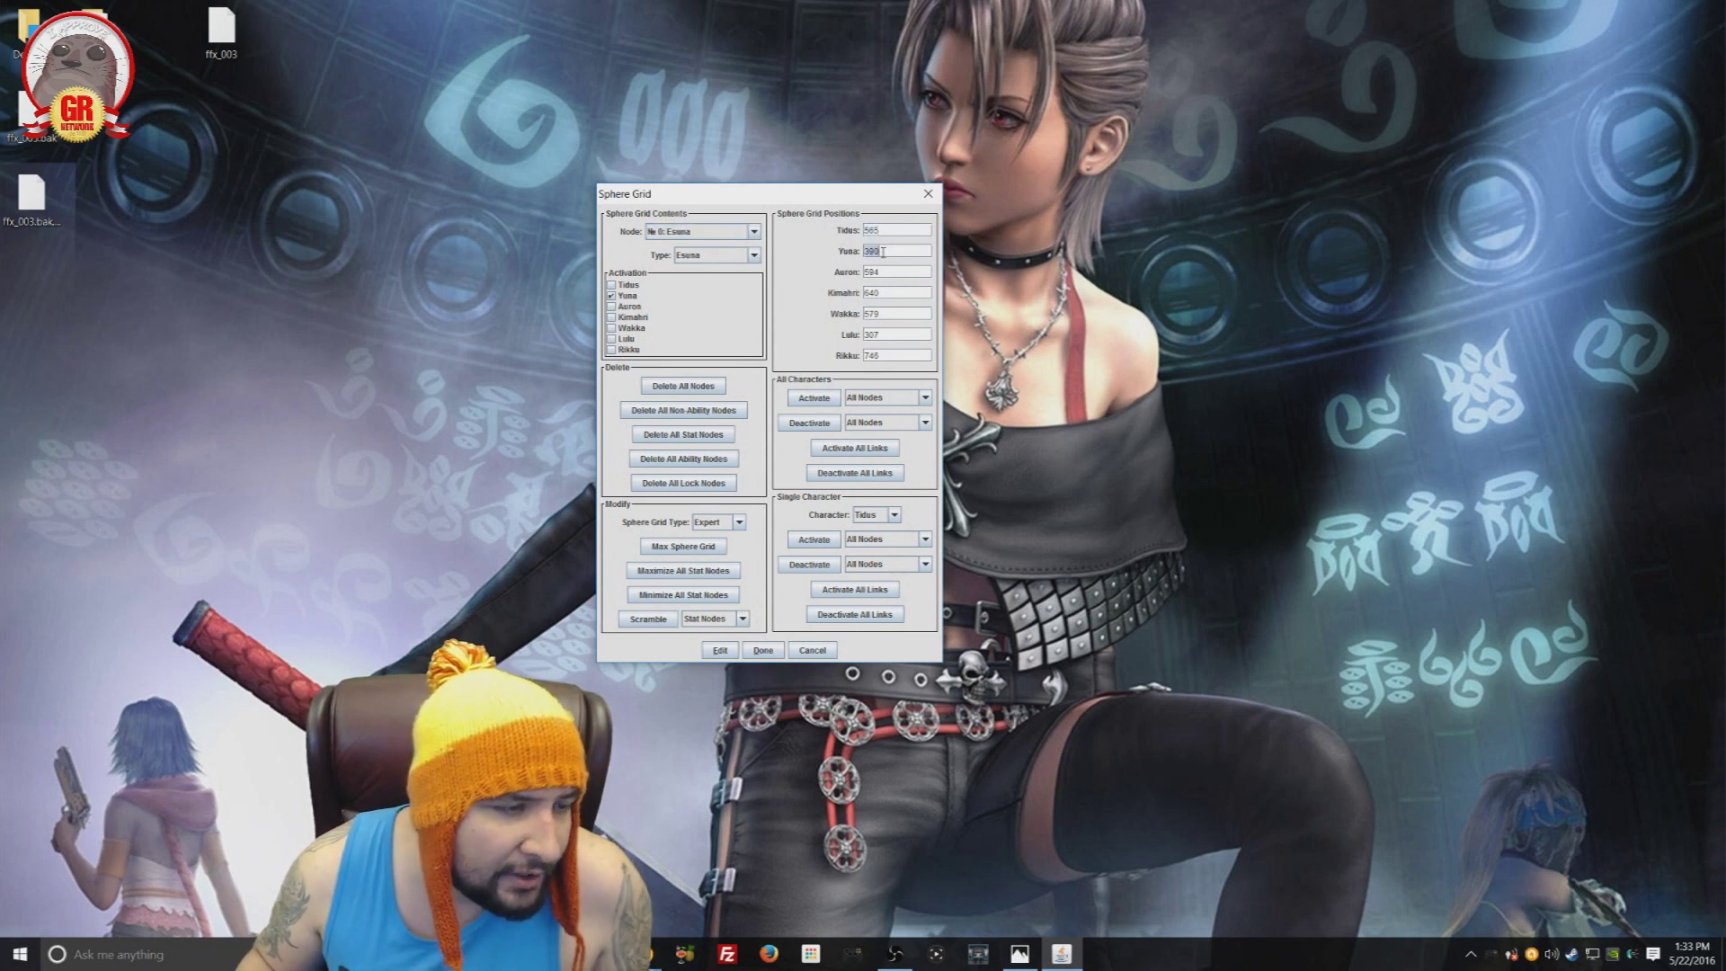
{"action": "double_click", "coordinate": [894, 272]}
{"action": "double_click", "coordinate": [894, 293]}
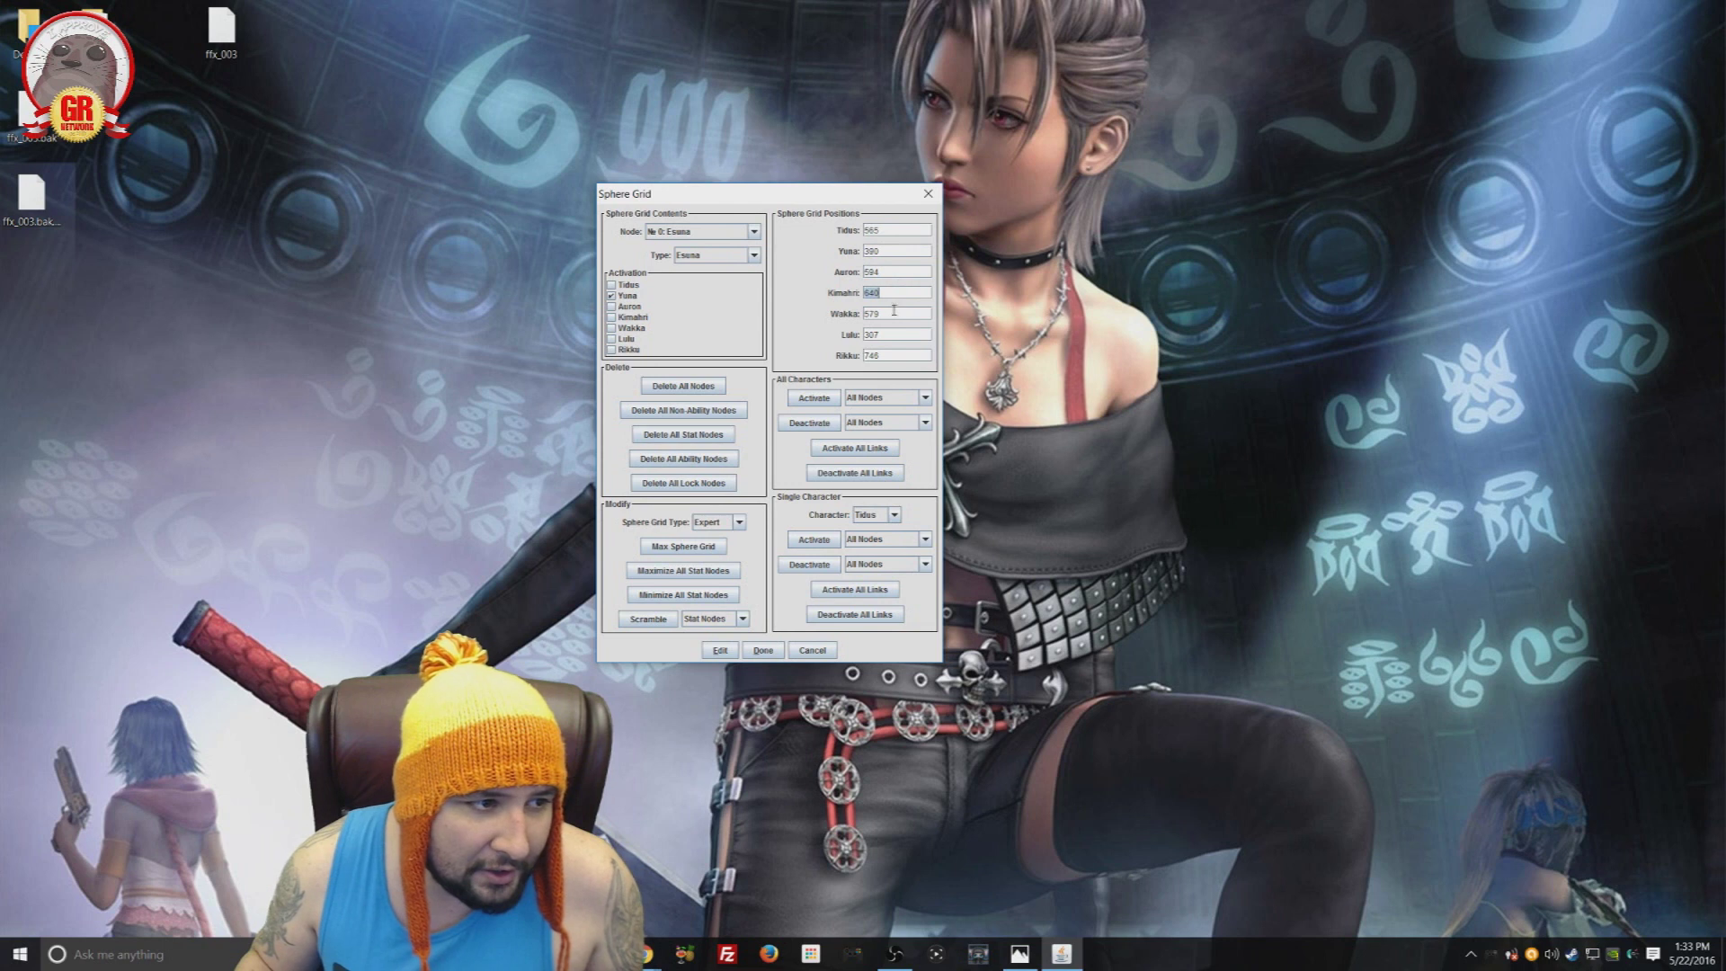
{"action": "double_click", "coordinate": [893, 314]}
{"action": "double_click", "coordinate": [893, 335]}
{"action": "double_click", "coordinate": [896, 357]}
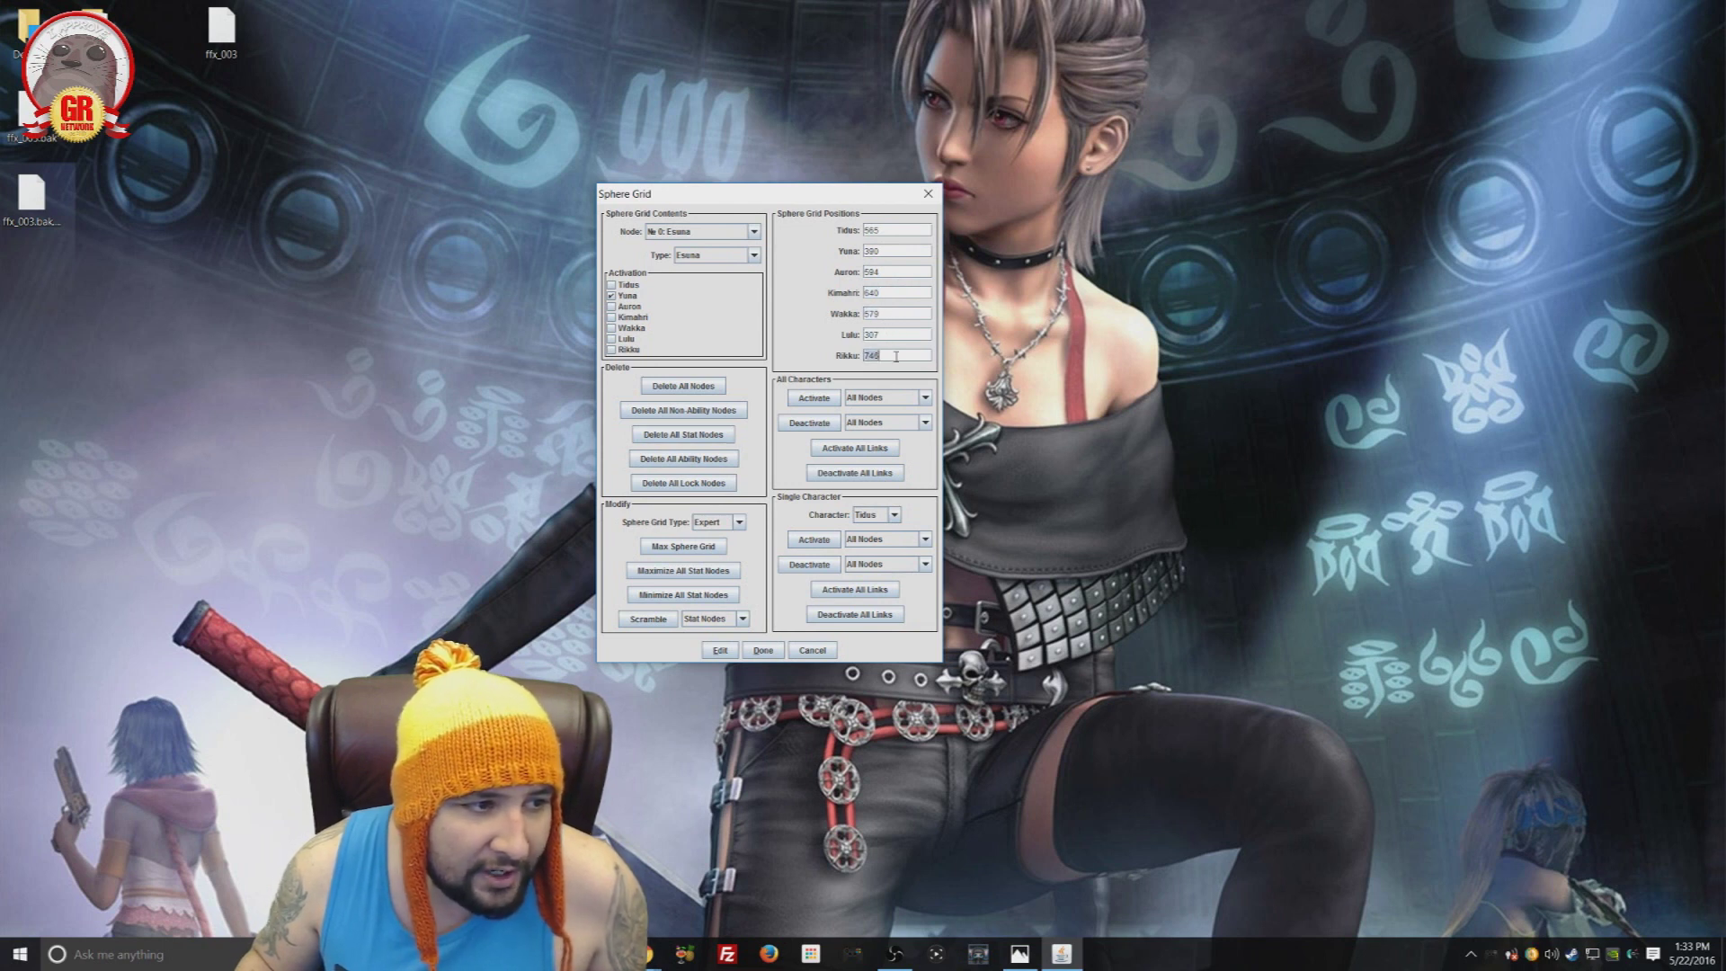
{"action": "left_click", "coordinate": [891, 333]}
{"action": "double_click", "coordinate": [896, 314]}
{"action": "double_click", "coordinate": [896, 293]}
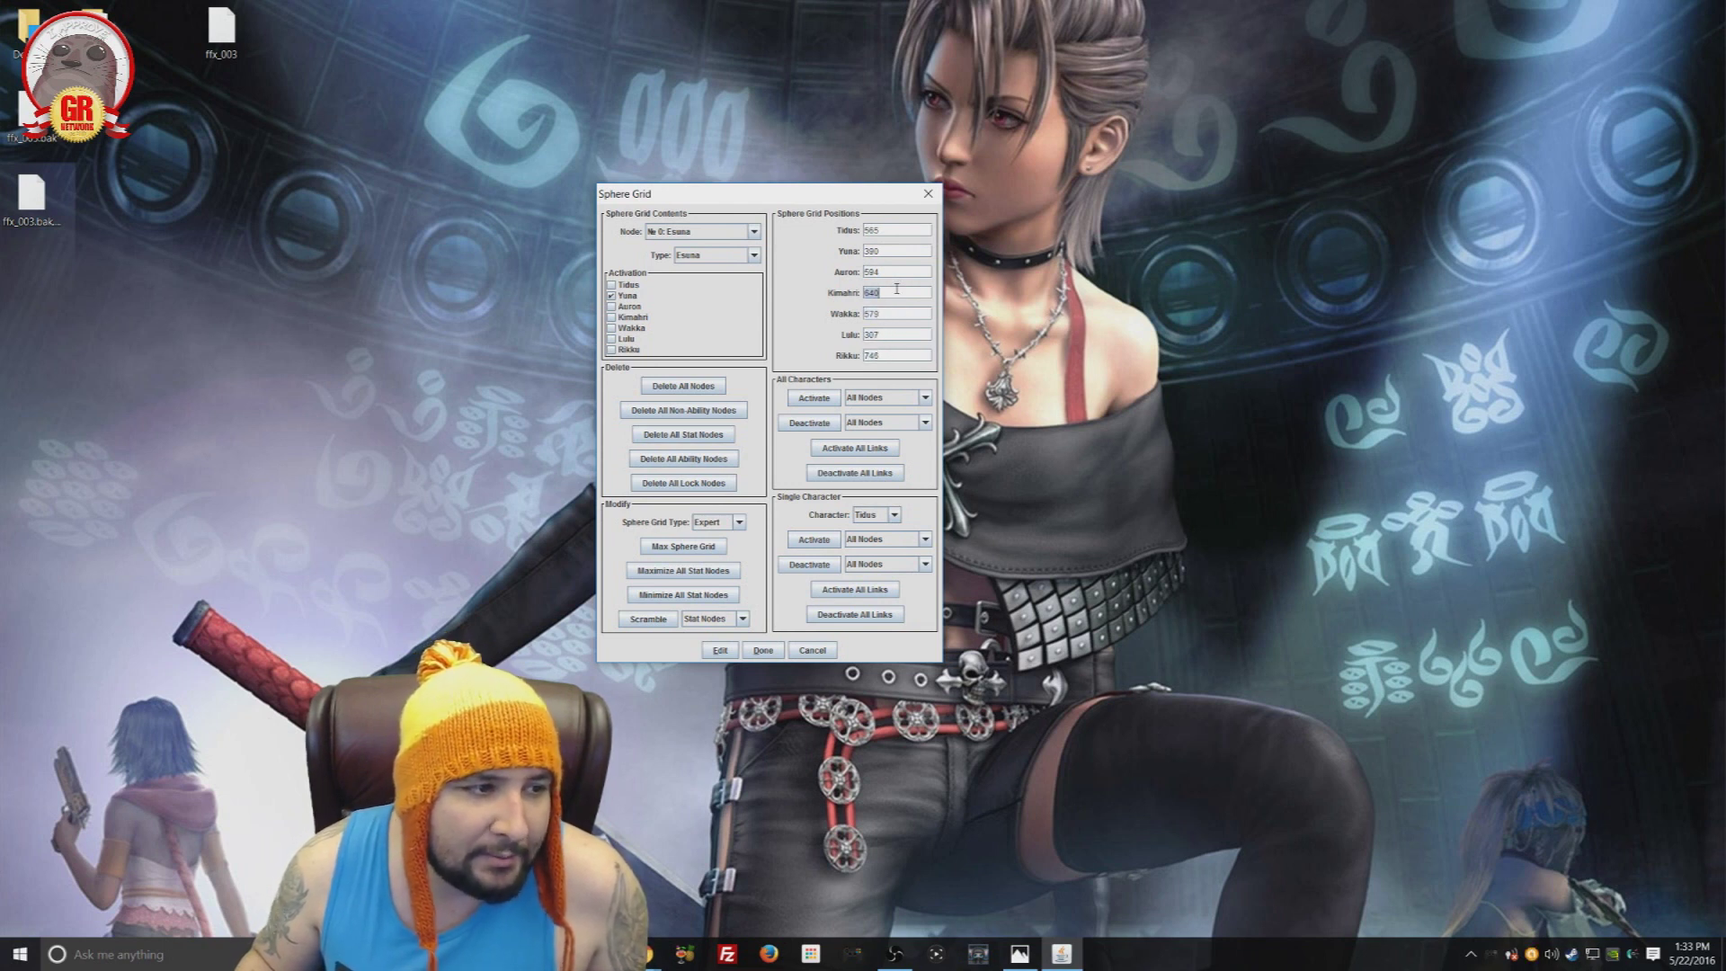
Step: Examine the sphere grid positions of Auron, Yuna and Tidus and close the sphere grid editor without editing
{"action": "double_click", "coordinate": [896, 273]}
{"action": "double_click", "coordinate": [896, 251]}
{"action": "double_click", "coordinate": [893, 230]}
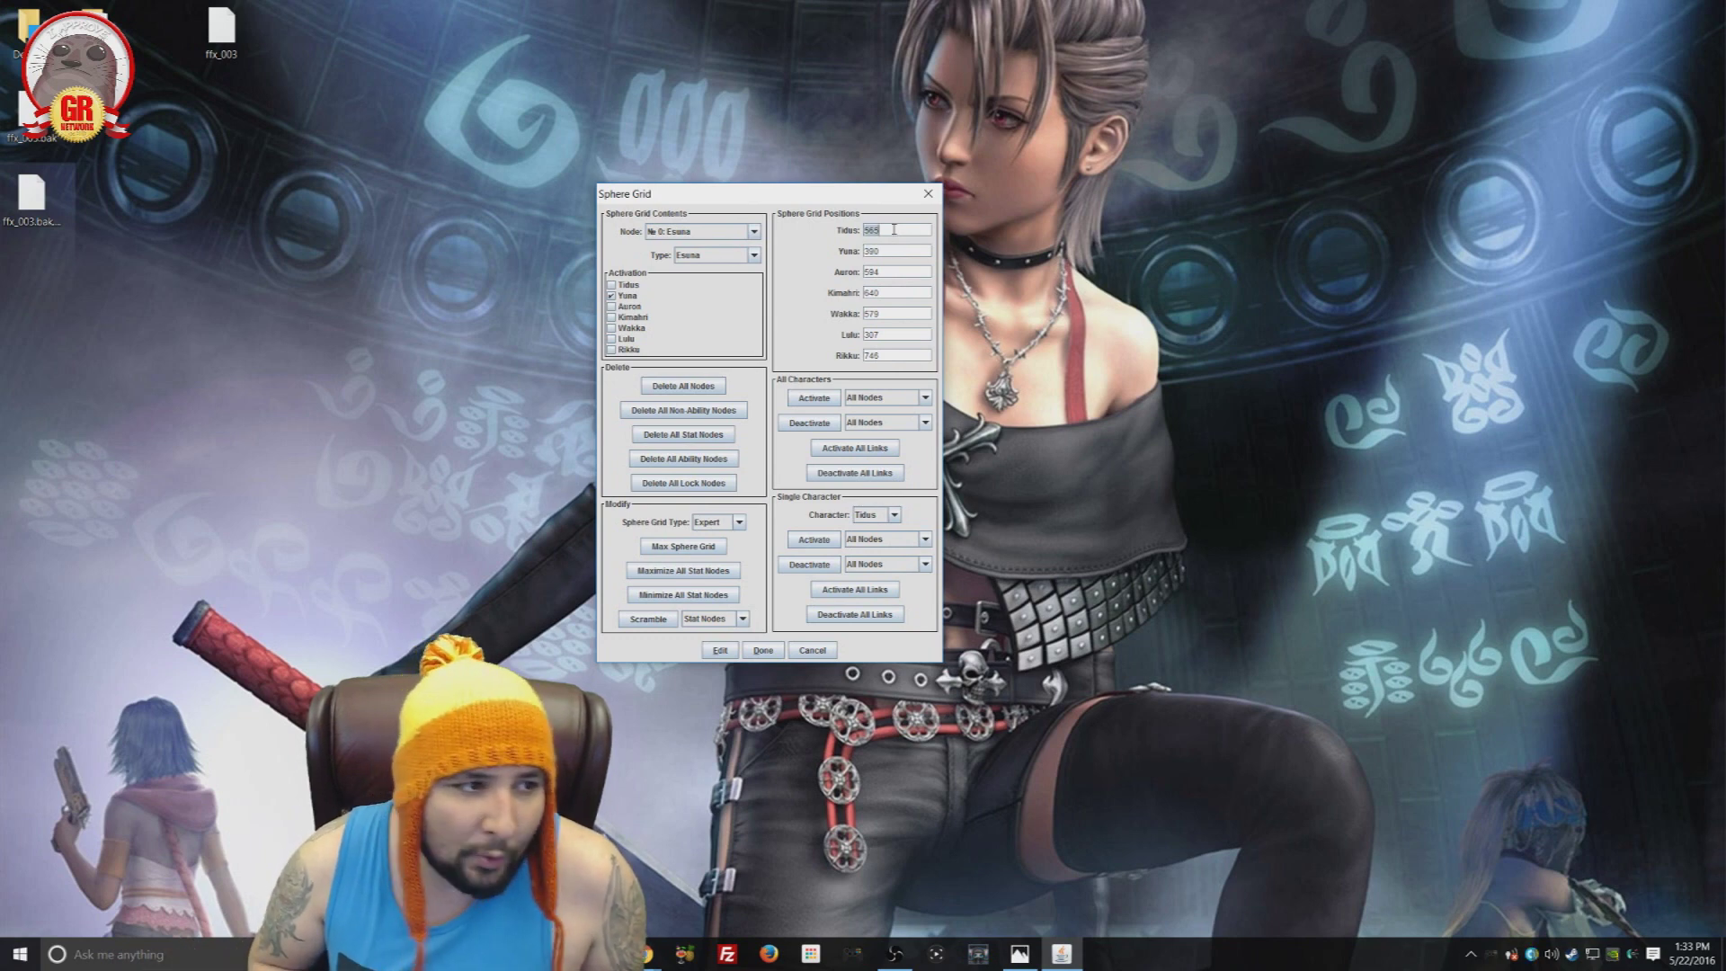
{"action": "left_click", "coordinate": [812, 650]}
Step: Open the item editor and select the empty item slot 46
{"action": "left_click", "coordinate": [654, 284]}
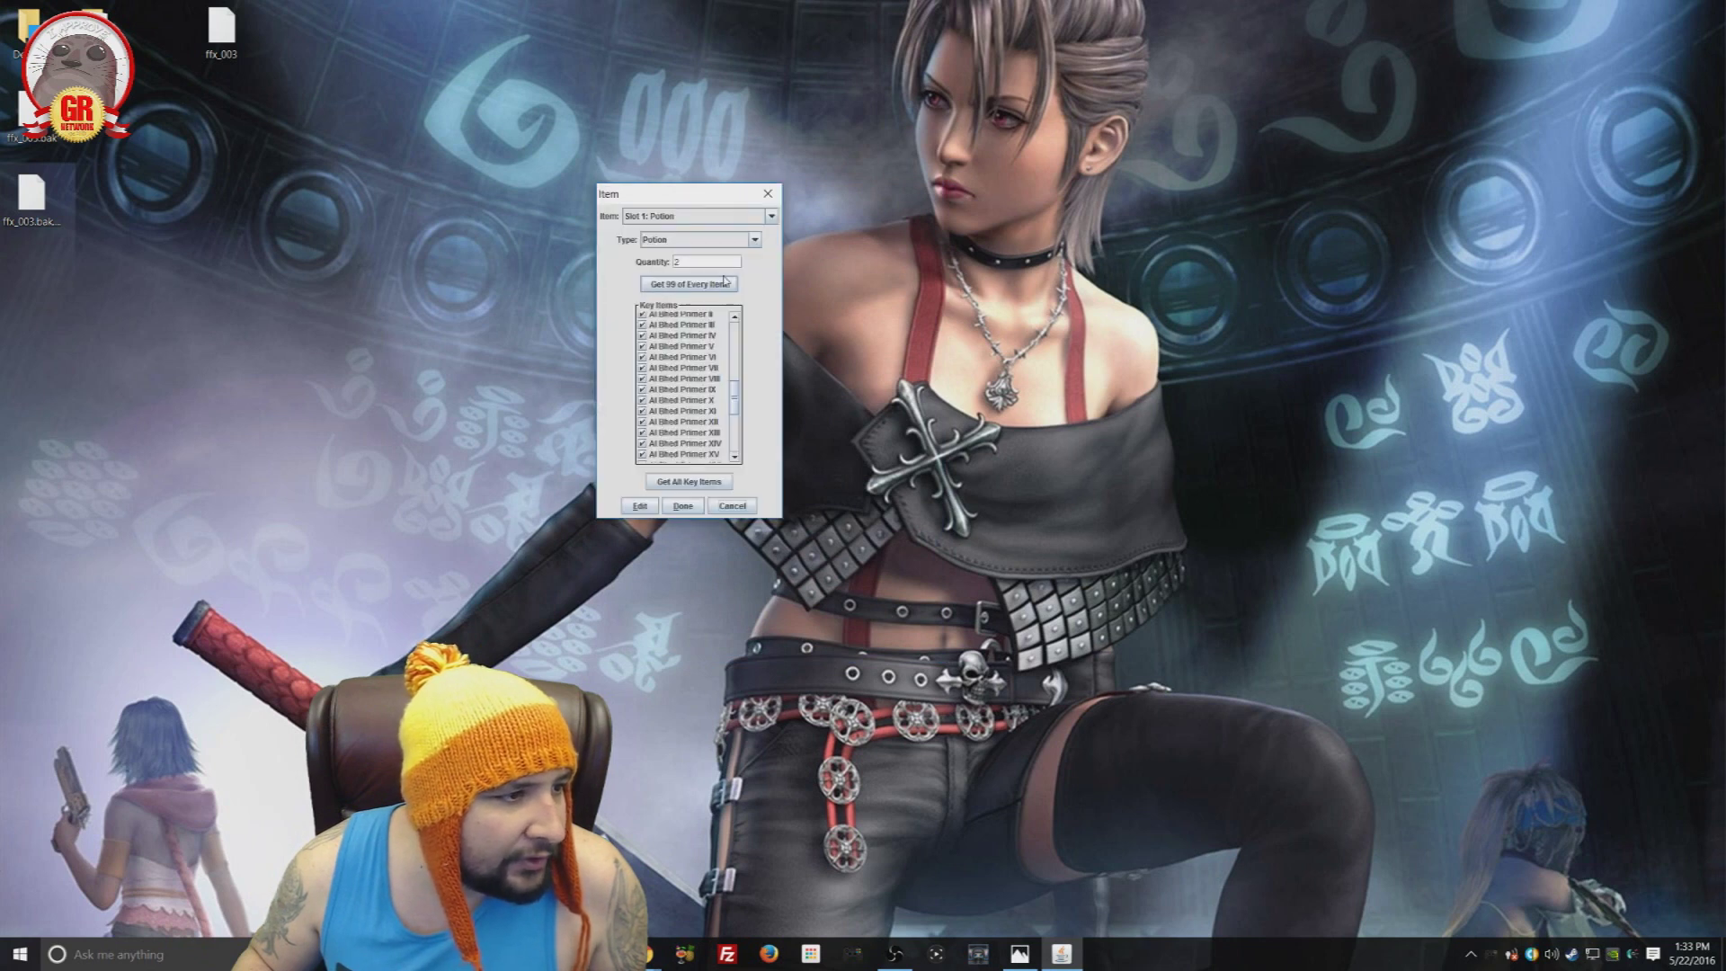
{"action": "left_click", "coordinate": [742, 219]}
{"action": "scroll", "coordinate": [674, 260], "scroll_direction": "down", "scroll_amount": 19}
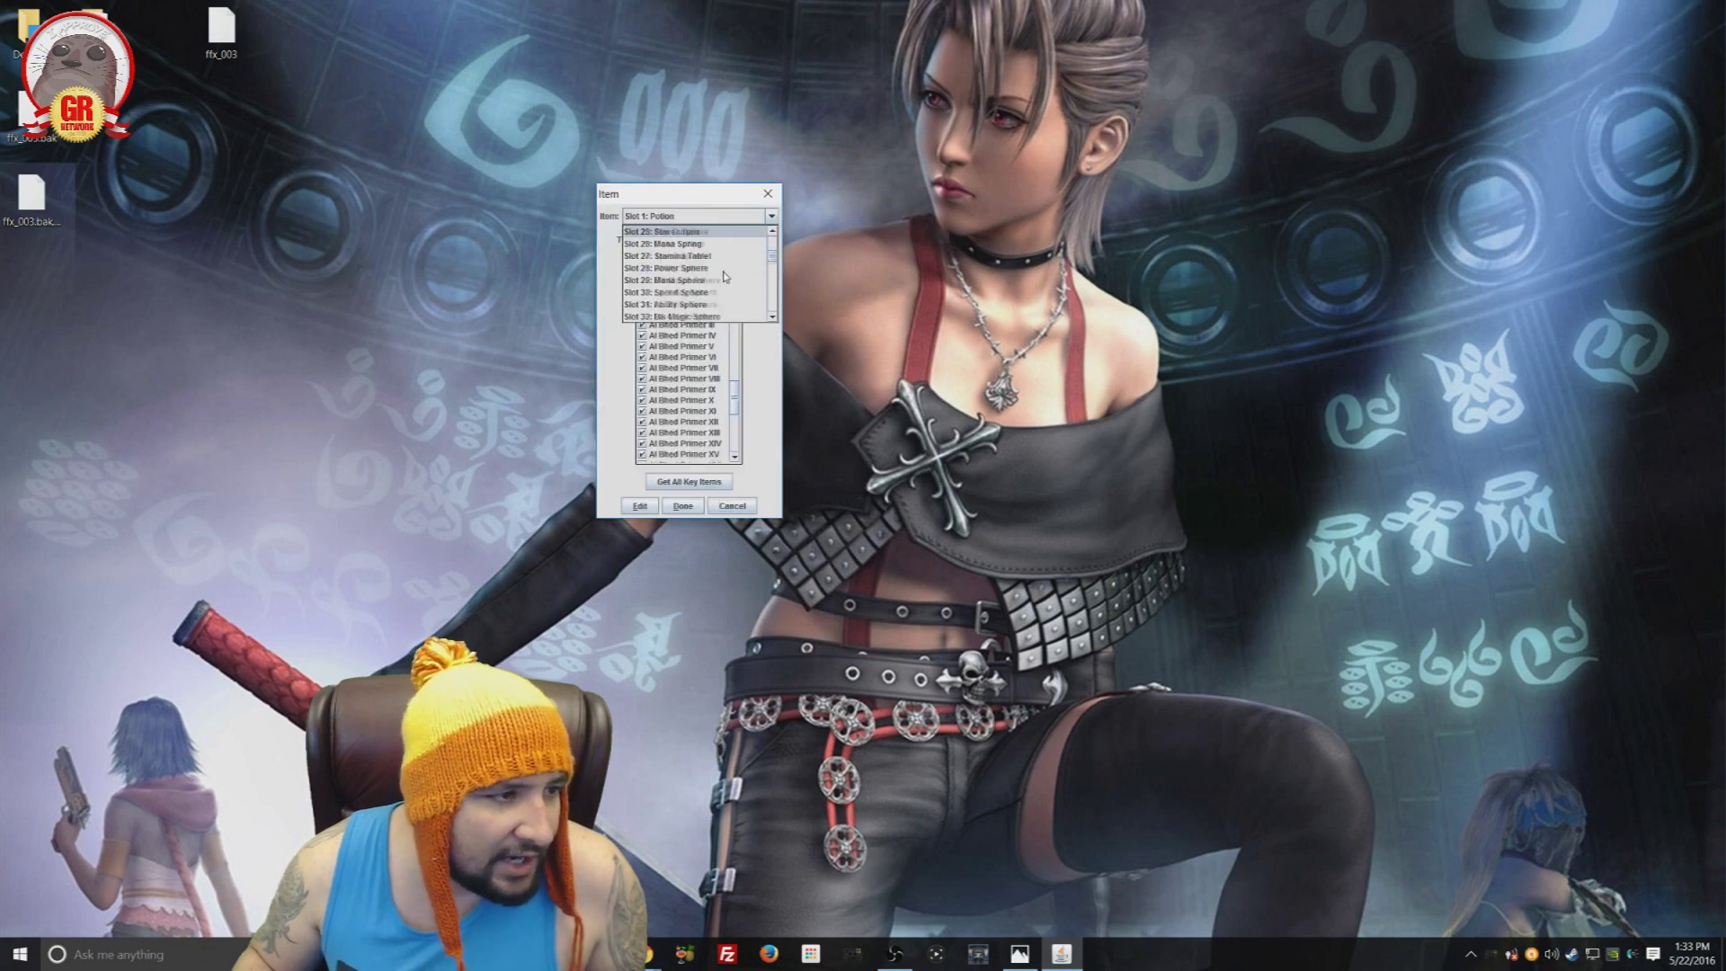
{"action": "scroll", "coordinate": [674, 256], "scroll_direction": "up", "scroll_amount": 6}
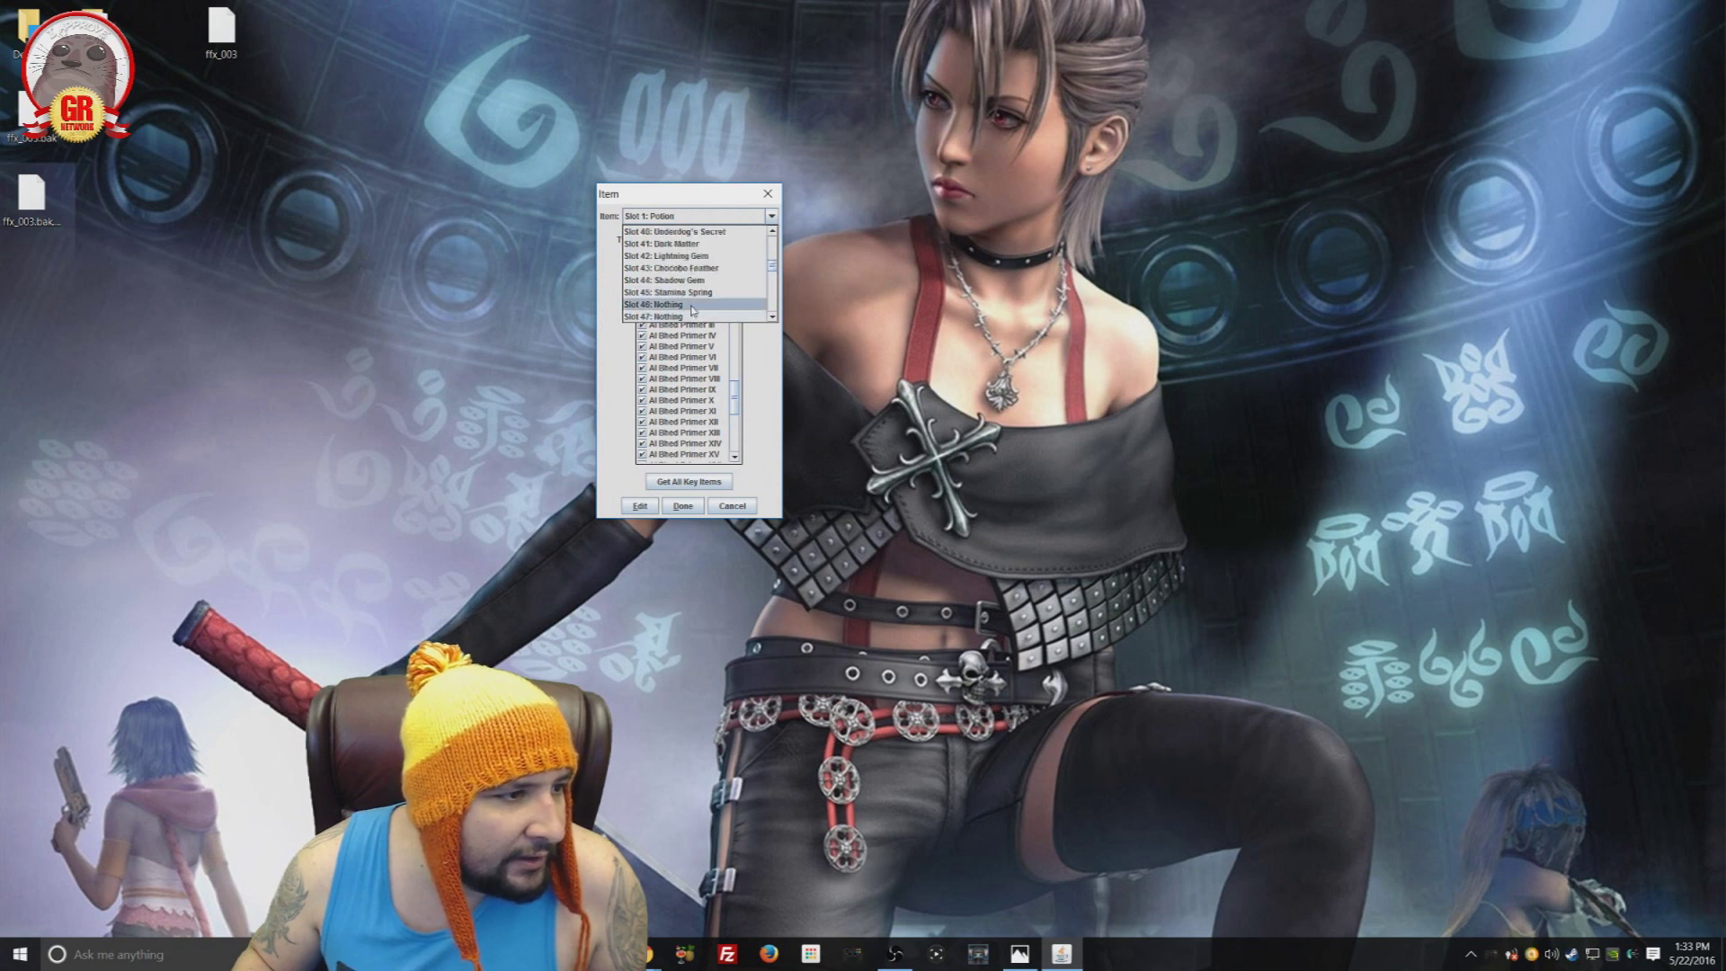
{"action": "left_click", "coordinate": [693, 310]}
Step: Try Warp Sphere with a quantity of 99 in the empty item slot and cancel the item edit
{"action": "left_click", "coordinate": [707, 241]}
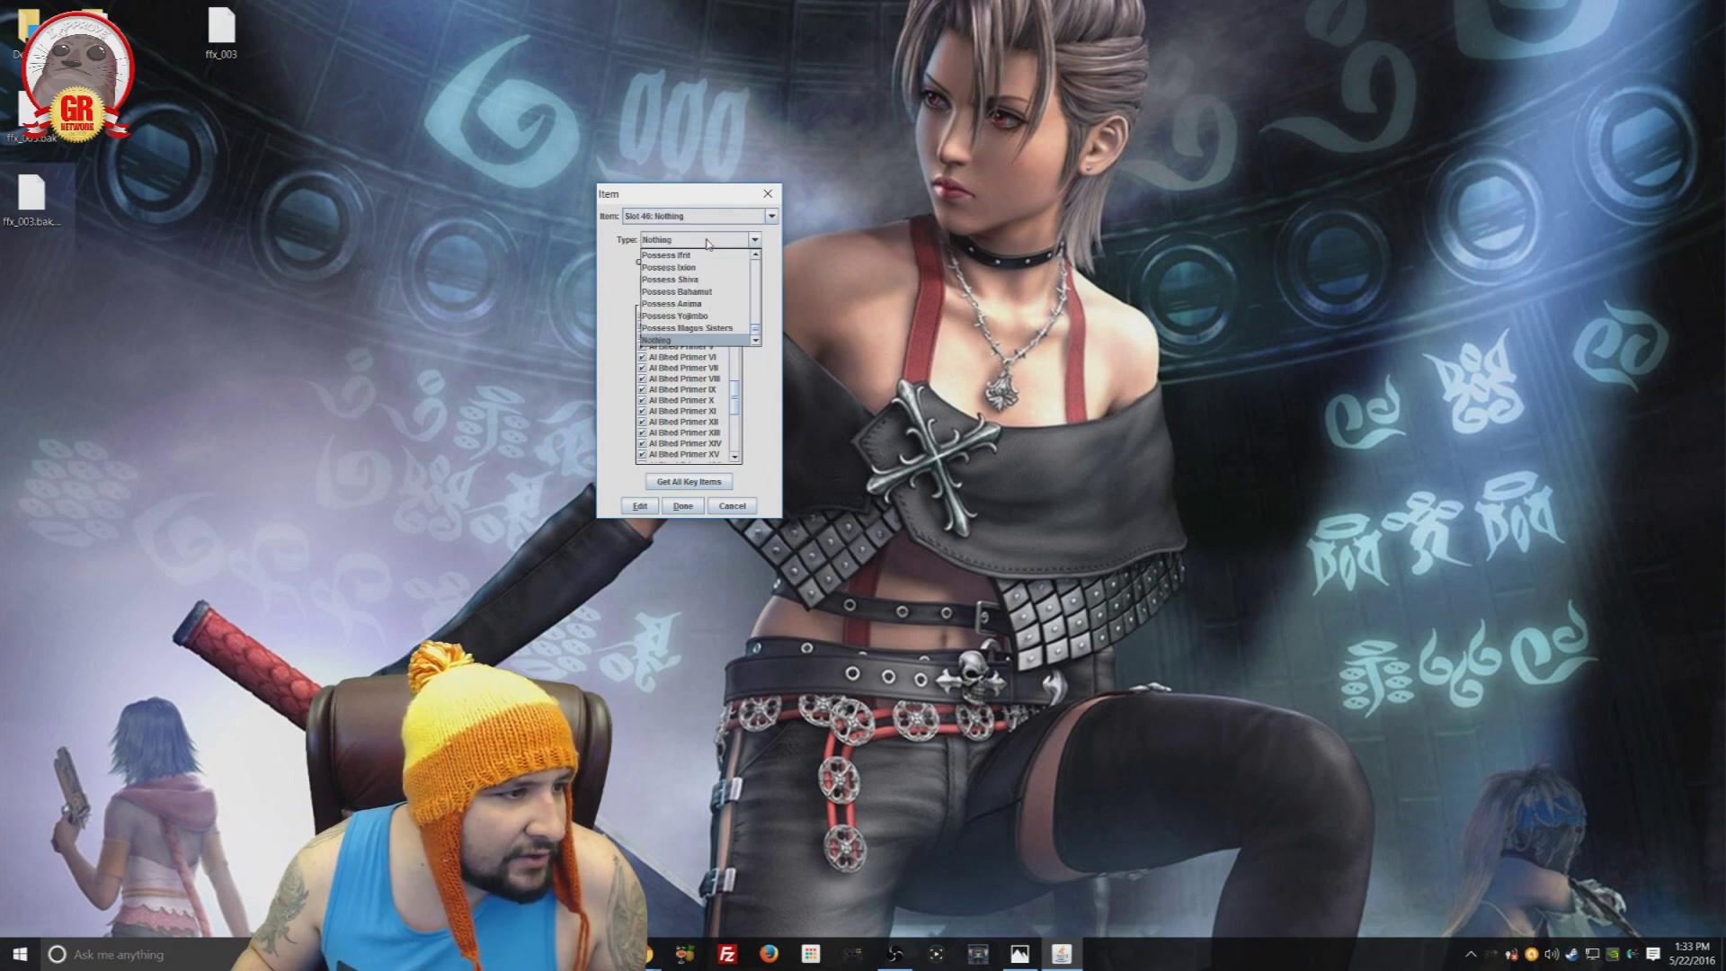
{"action": "left_click", "coordinate": [707, 243]}
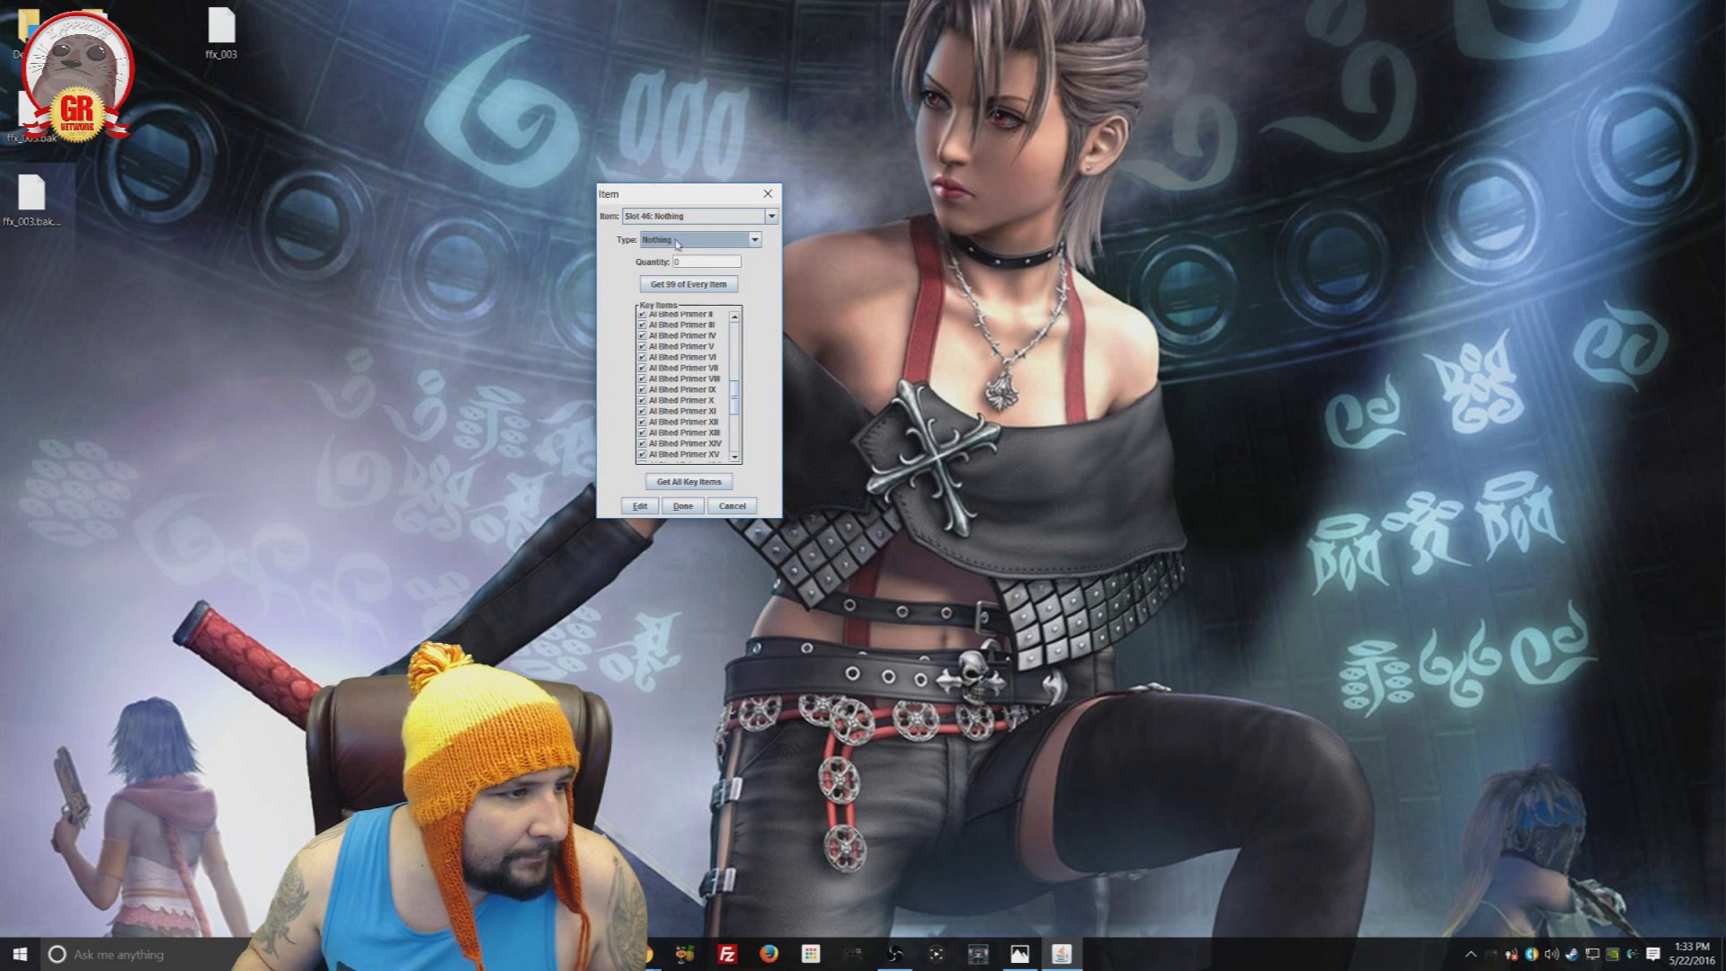
{"action": "left_click", "coordinate": [753, 237]}
{"action": "scroll", "coordinate": [724, 281], "scroll_direction": "down", "scroll_amount": 5}
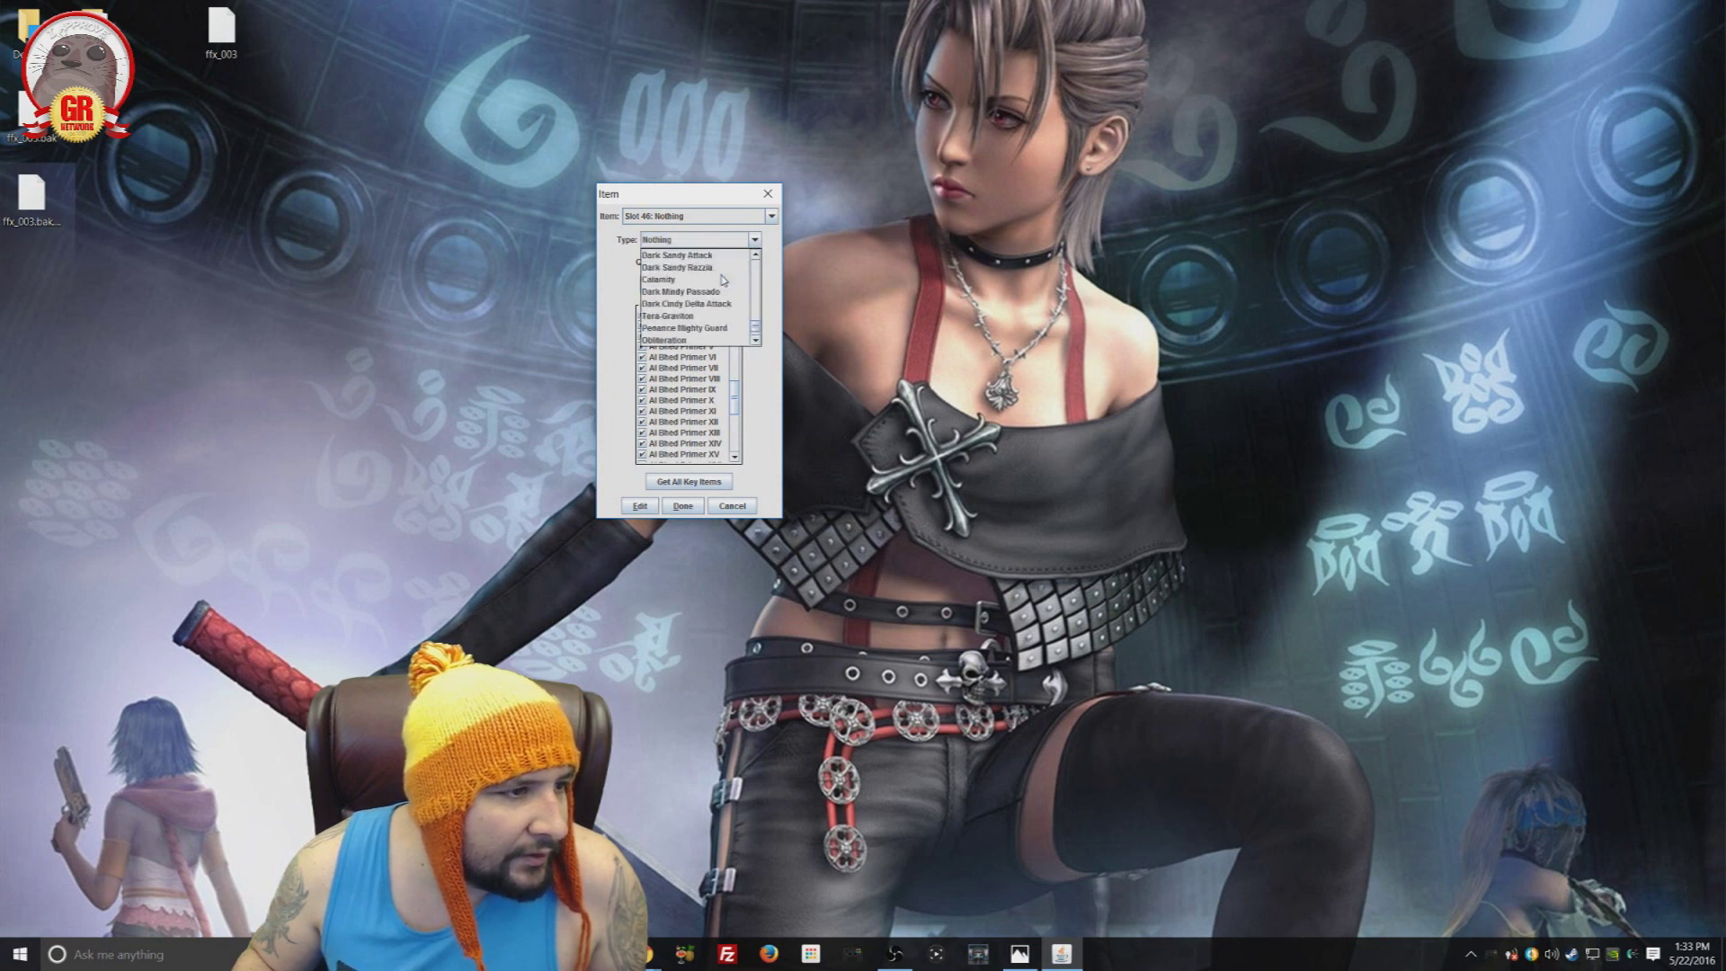
{"action": "scroll", "coordinate": [723, 281], "scroll_direction": "up", "scroll_amount": 5}
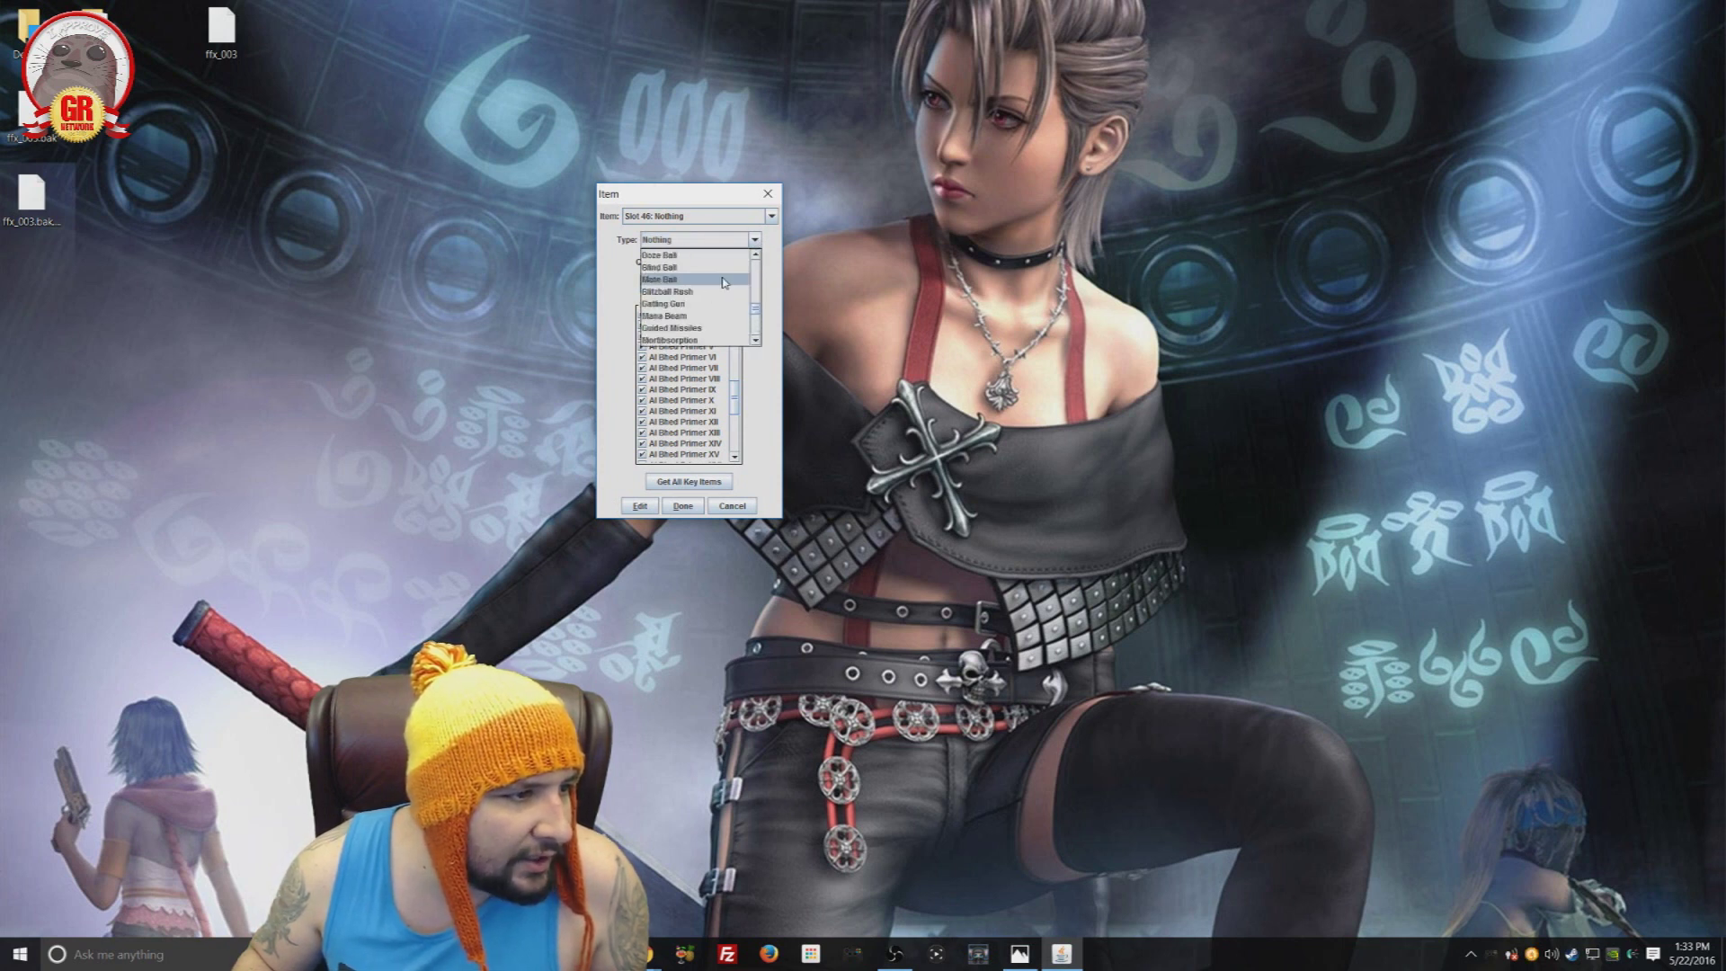
{"action": "scroll", "coordinate": [724, 282], "scroll_direction": "up", "scroll_amount": 1}
{"action": "scroll", "coordinate": [723, 282], "scroll_direction": "up", "scroll_amount": 5}
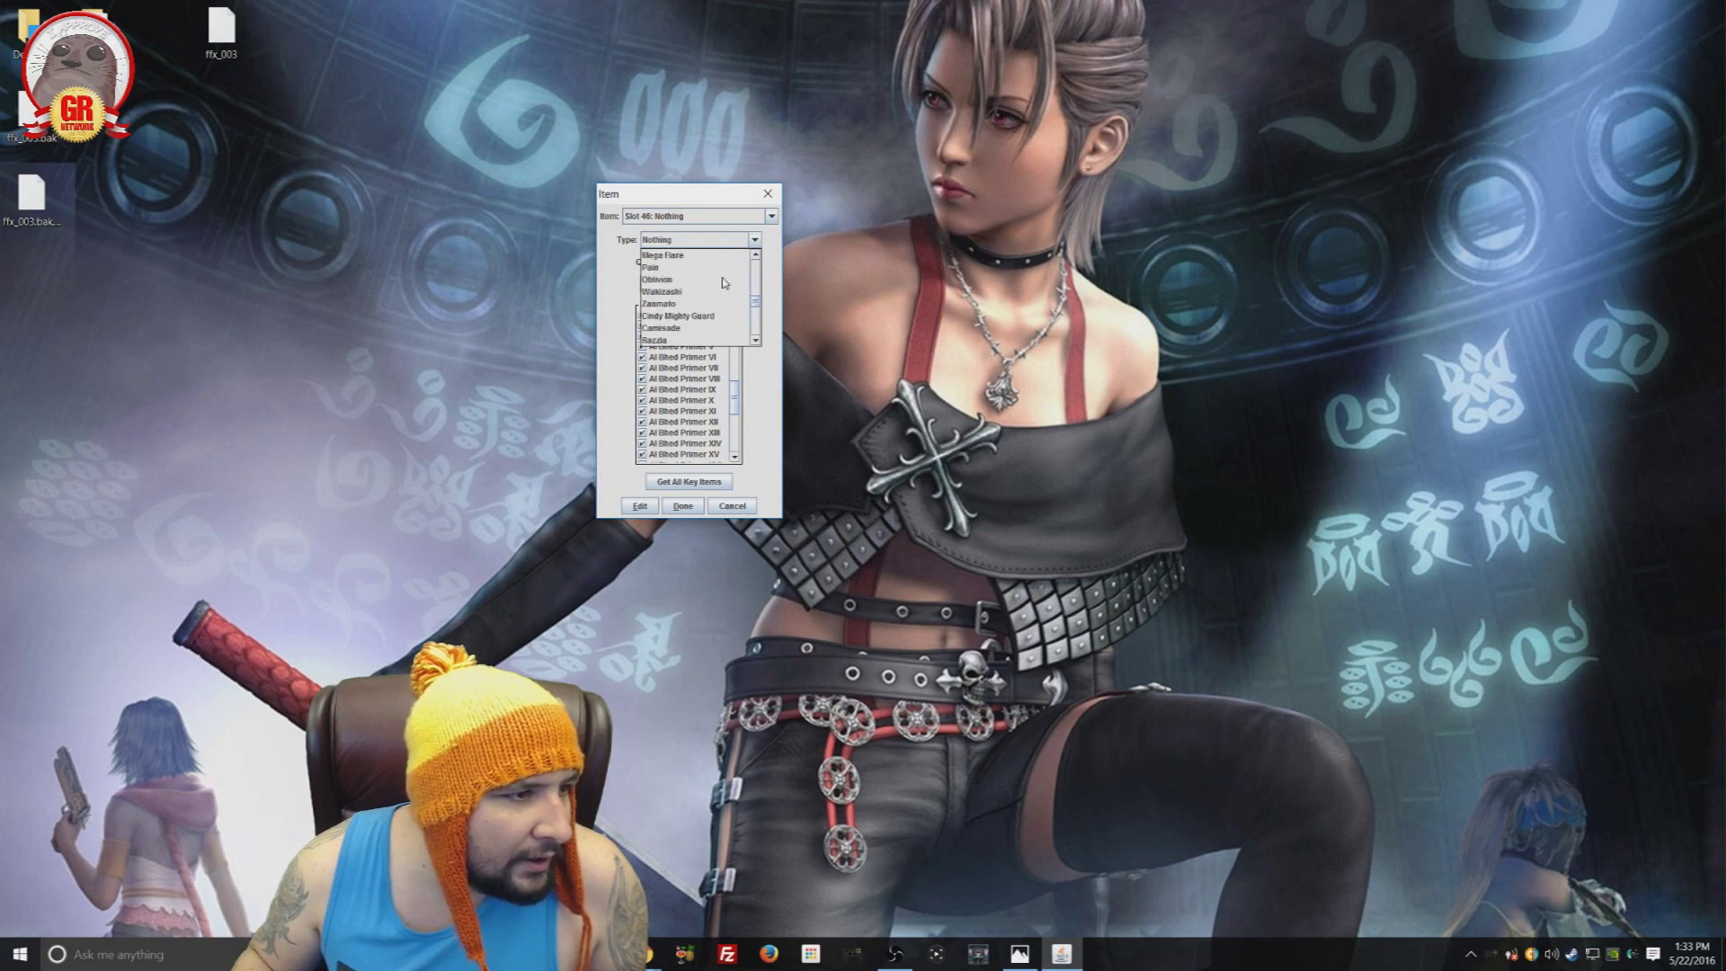
{"action": "scroll", "coordinate": [724, 282], "scroll_direction": "up", "scroll_amount": 2}
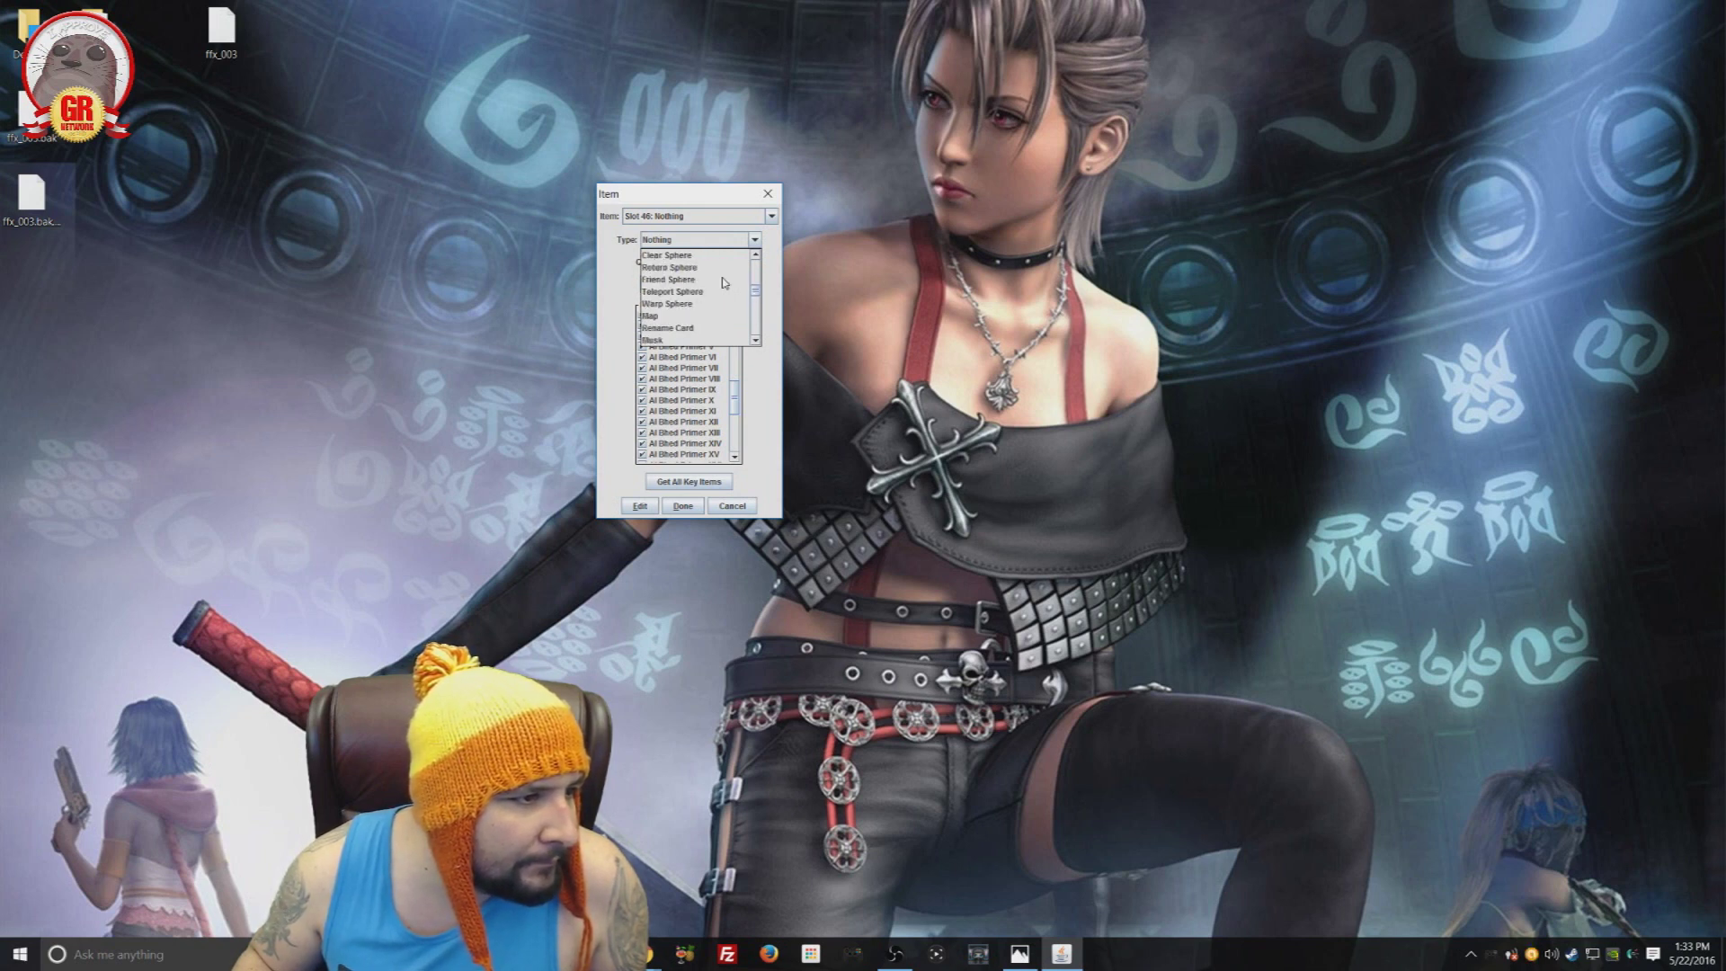
{"action": "left_click", "coordinate": [690, 304]}
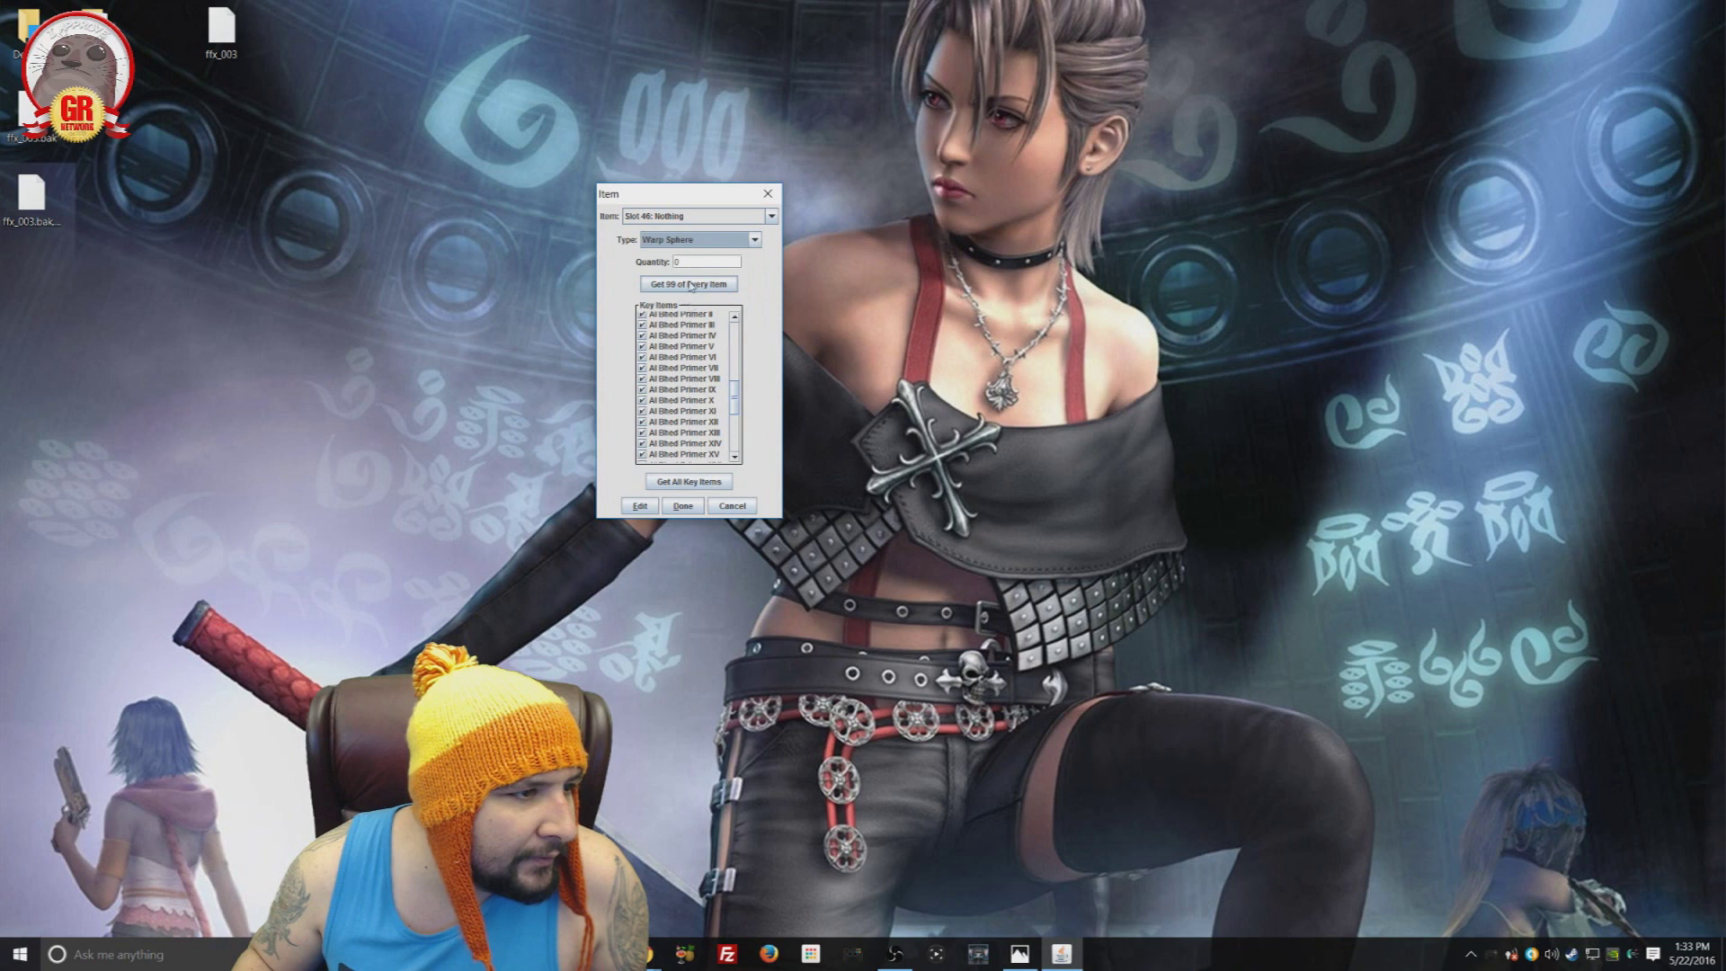
{"action": "left_click", "coordinate": [694, 262]}
{"action": "key", "text": "BackSpace"}
{"action": "type", "text": "99"}
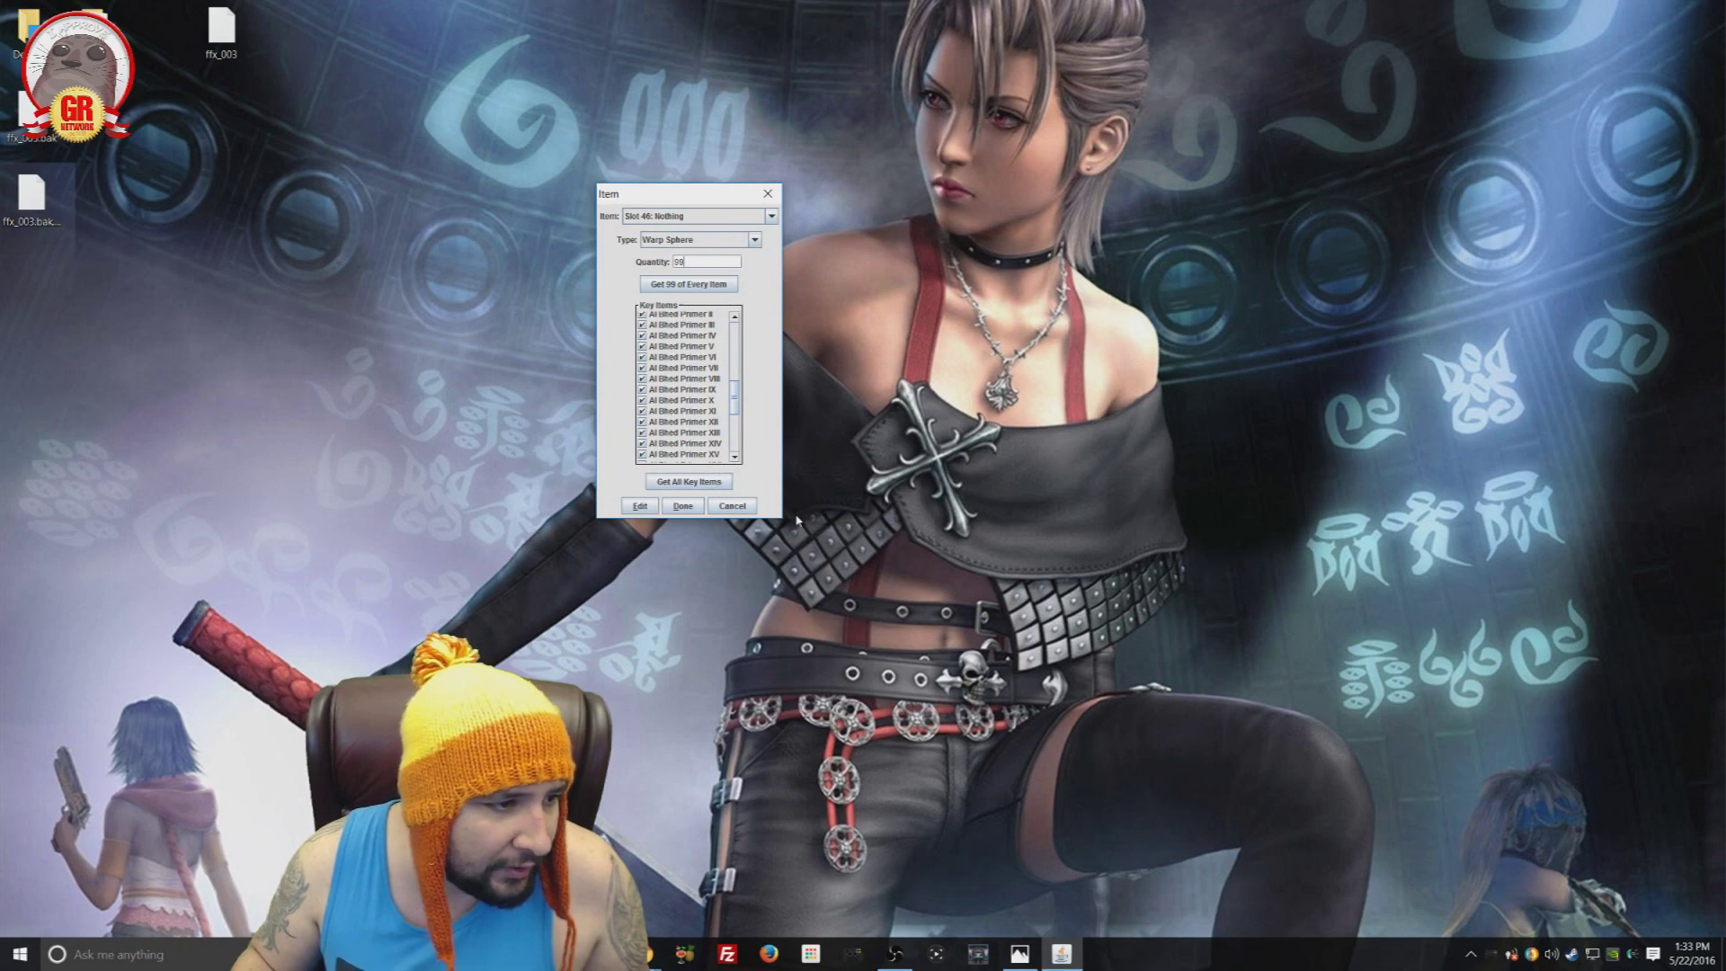
{"action": "left_click", "coordinate": [746, 506]}
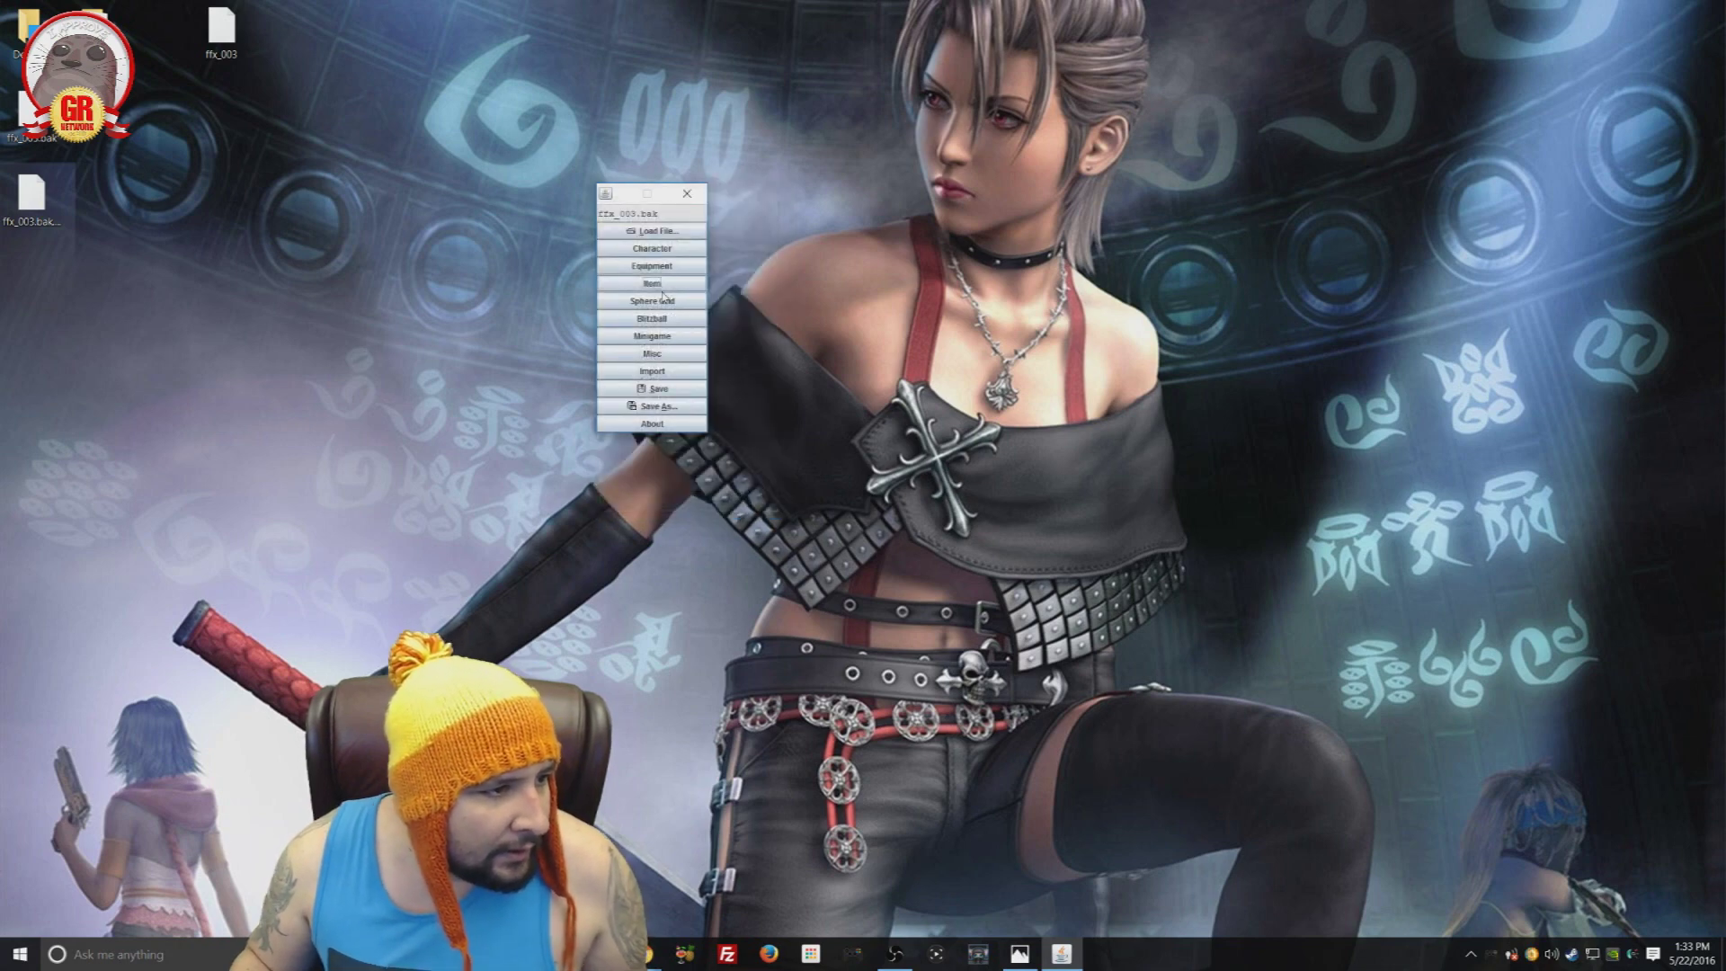
Step: Reopen the sphere grid editor, look over its activation, deletion and modification options and close it without editing
{"action": "left_click", "coordinate": [665, 302]}
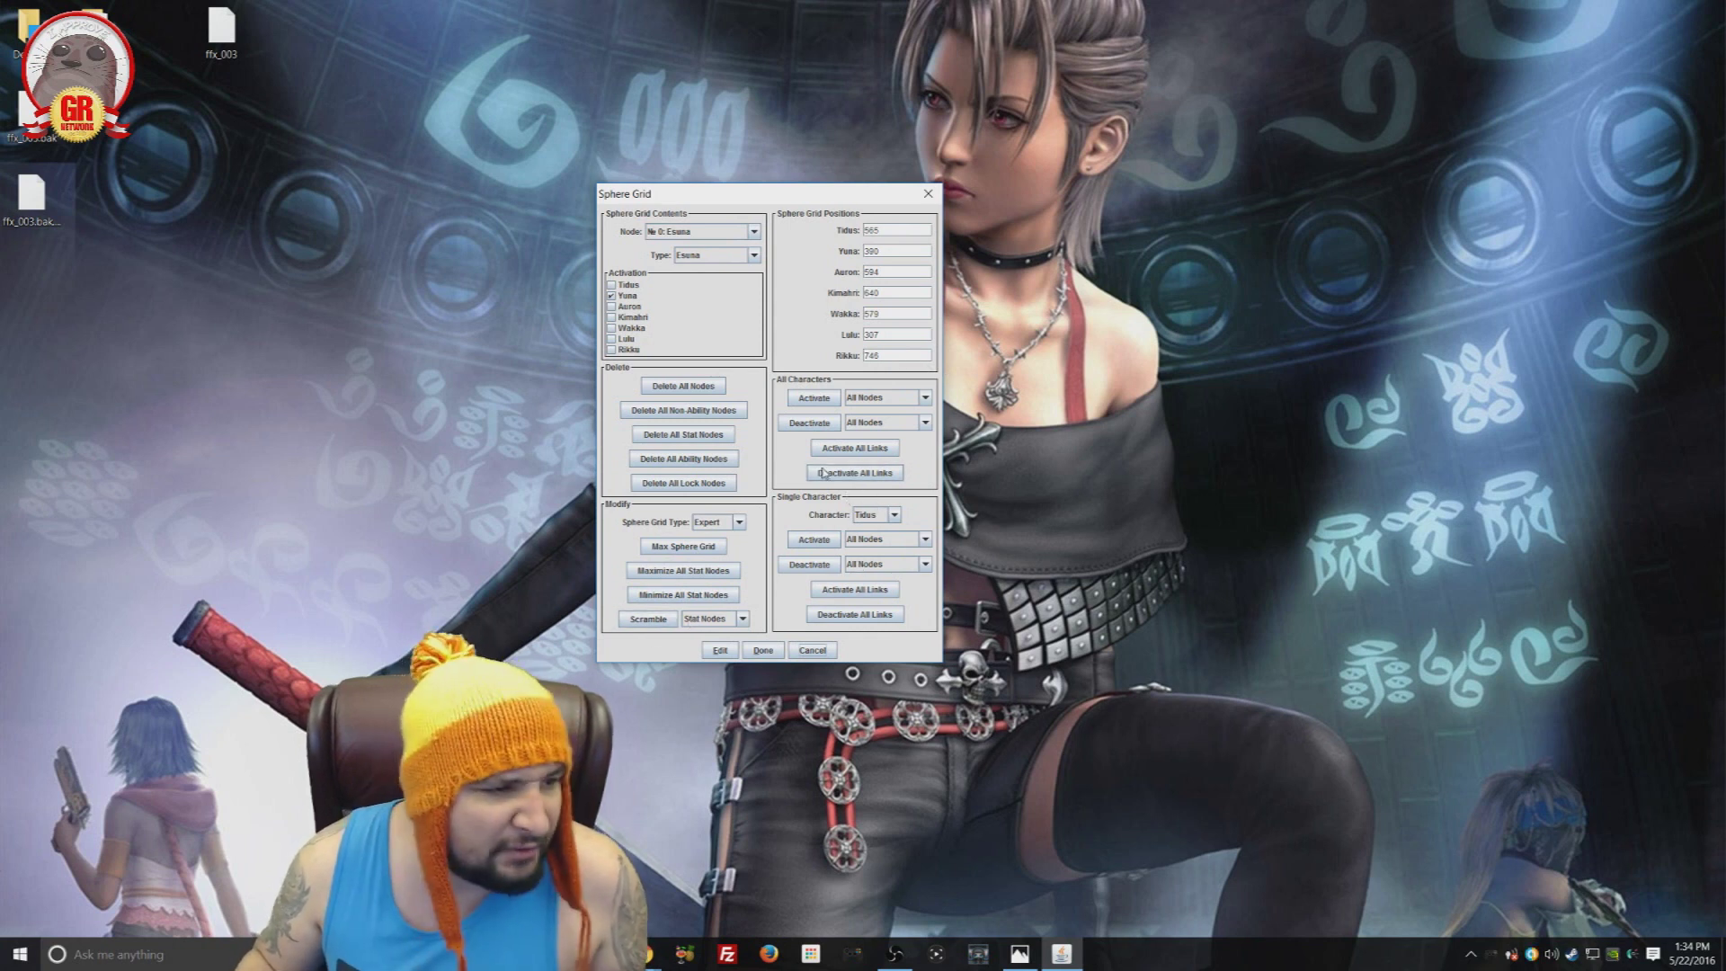
{"action": "left_click", "coordinate": [812, 650]}
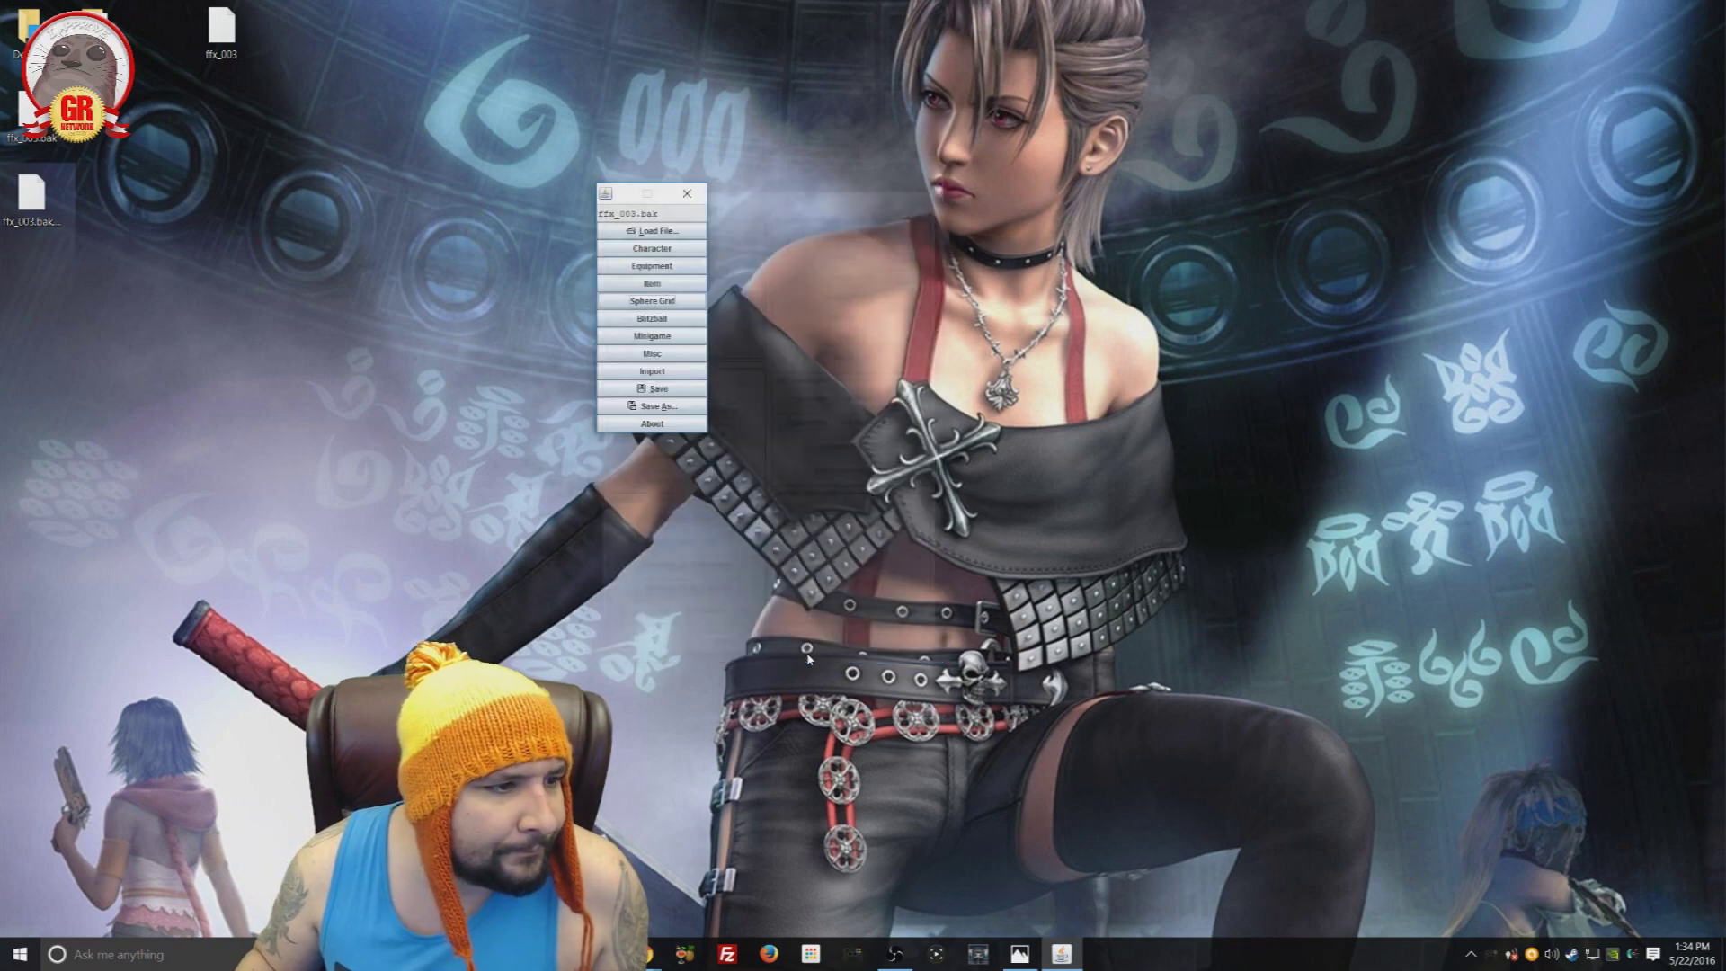
Step: Open the blitzball editor and browse the list of editable players, keeping Tidus selected
{"action": "left_click", "coordinate": [652, 318]}
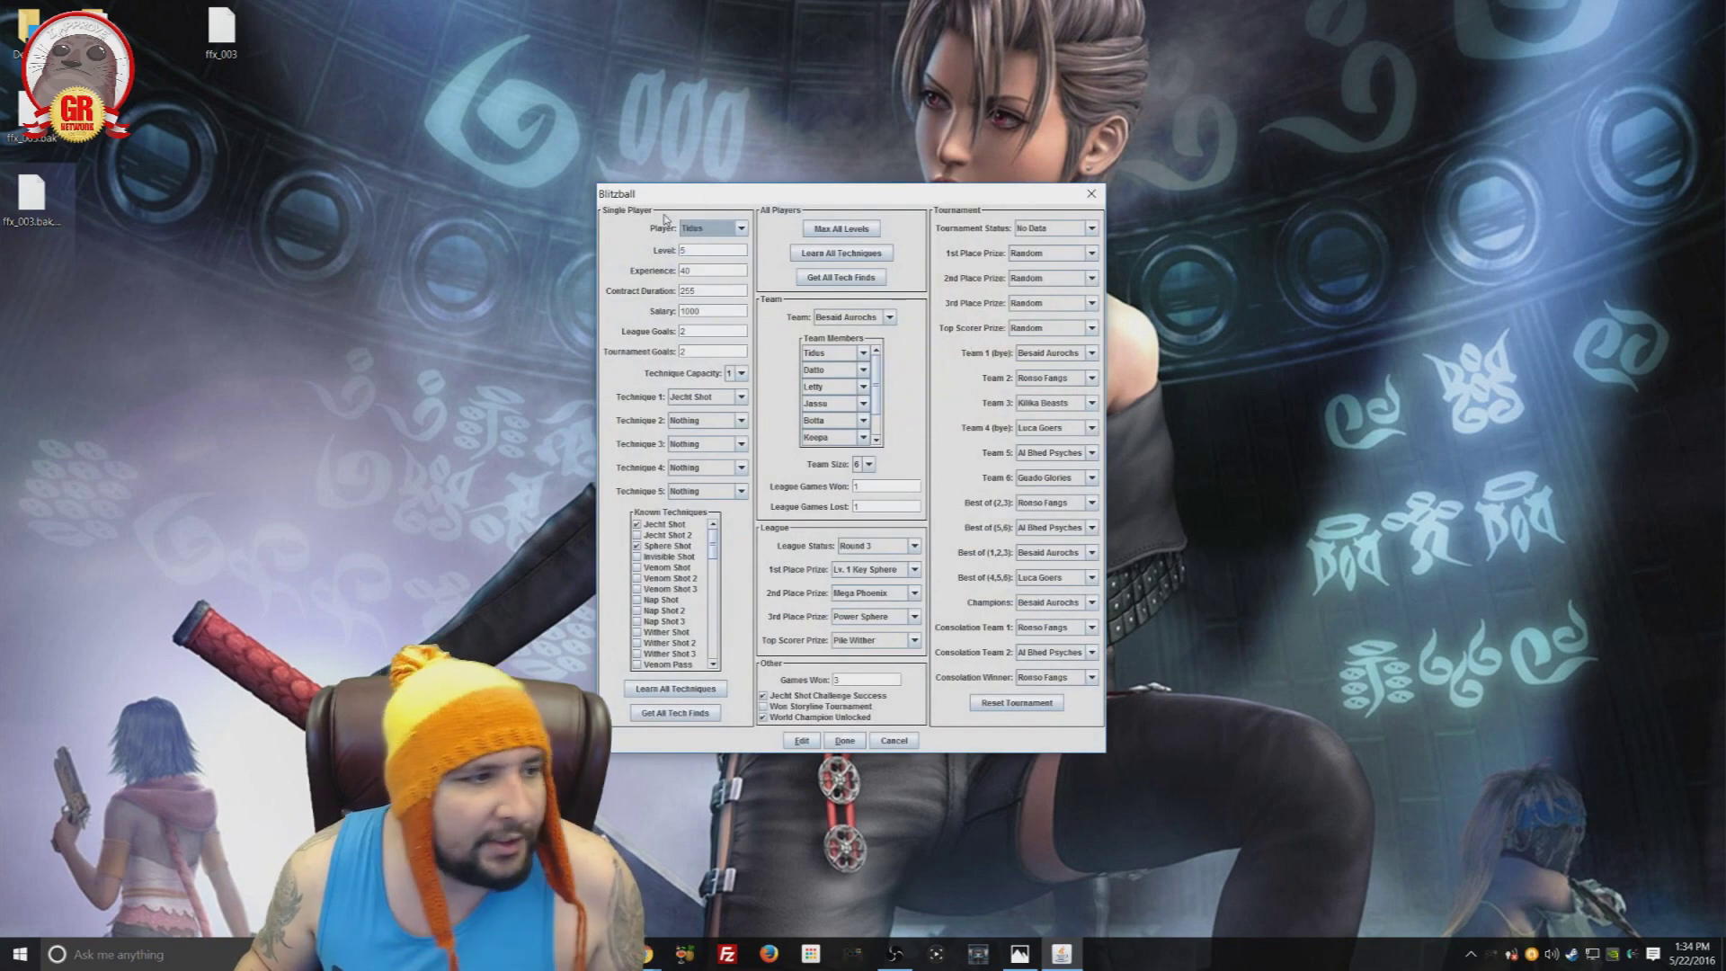
{"action": "left_click", "coordinate": [742, 228]}
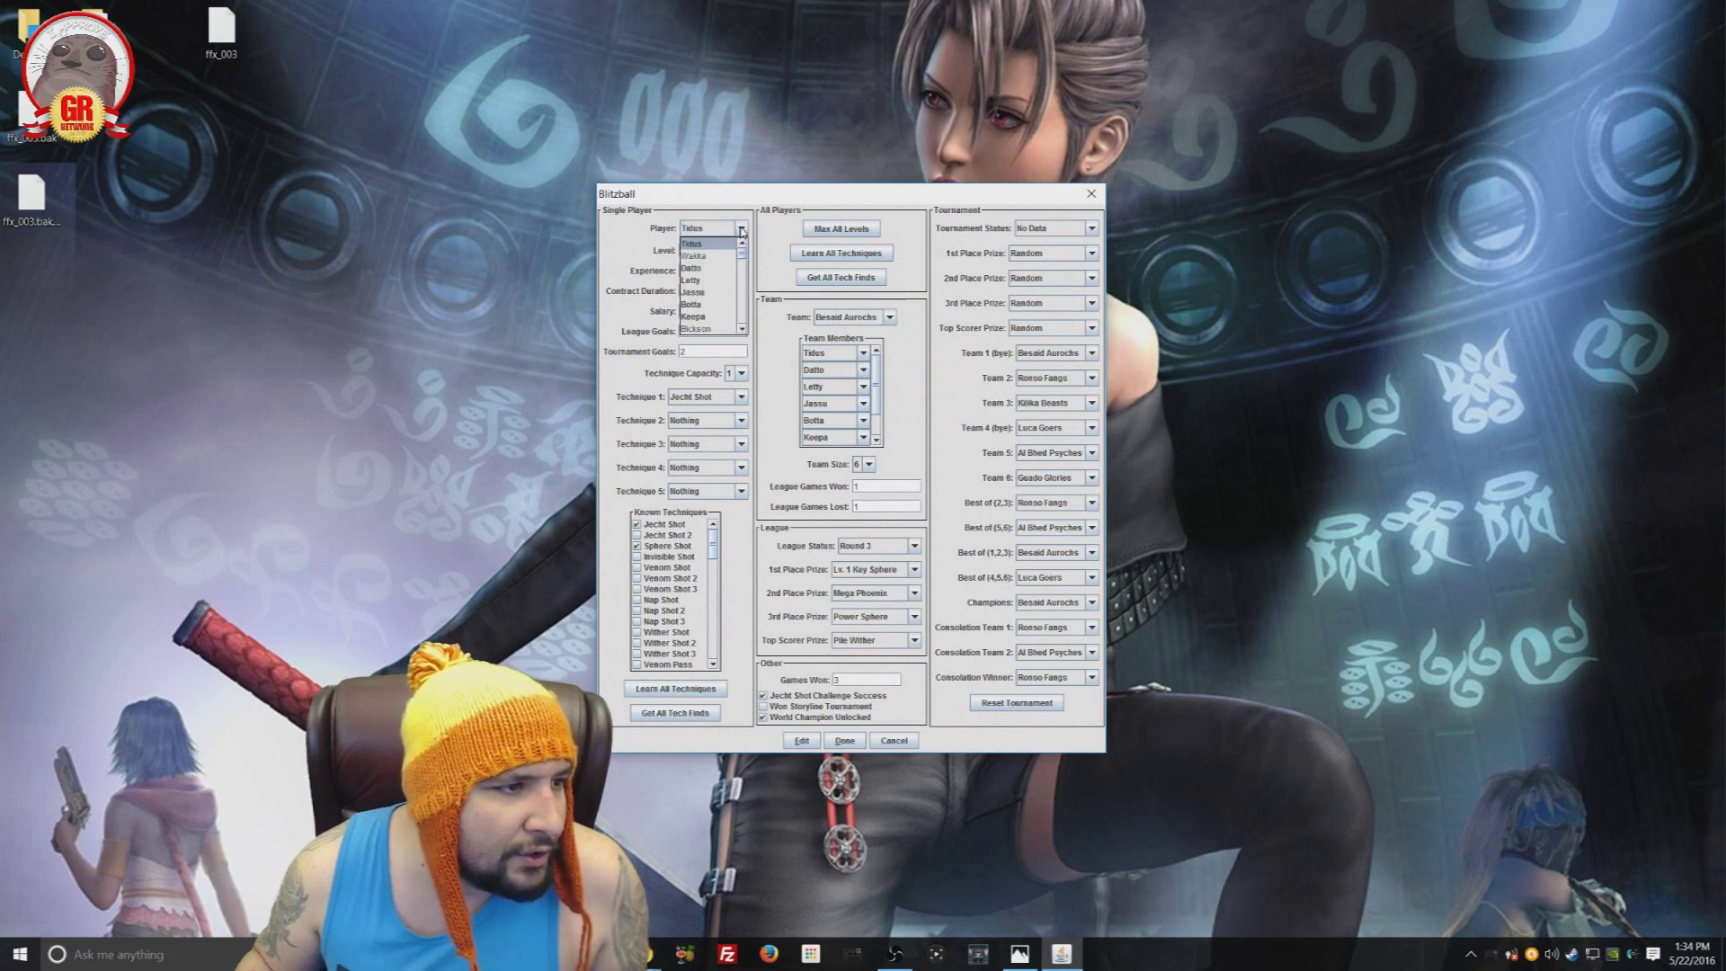
{"action": "scroll", "coordinate": [715, 278], "scroll_direction": "down", "scroll_amount": 9}
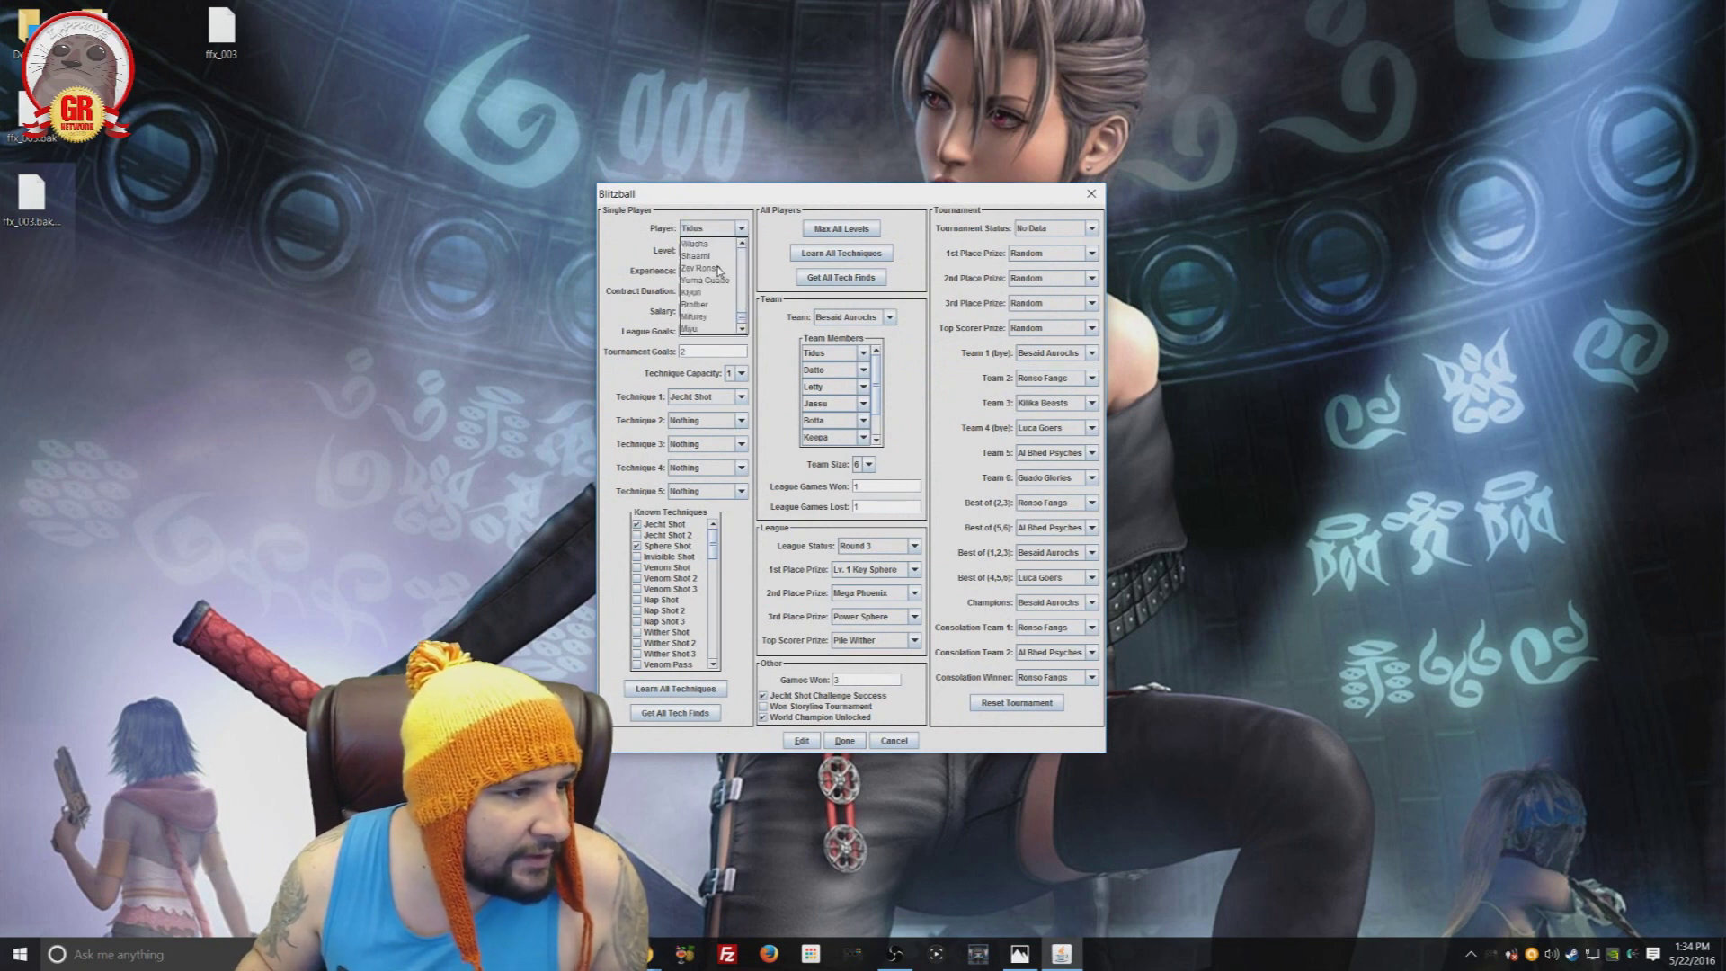
{"action": "left_click", "coordinate": [776, 256]}
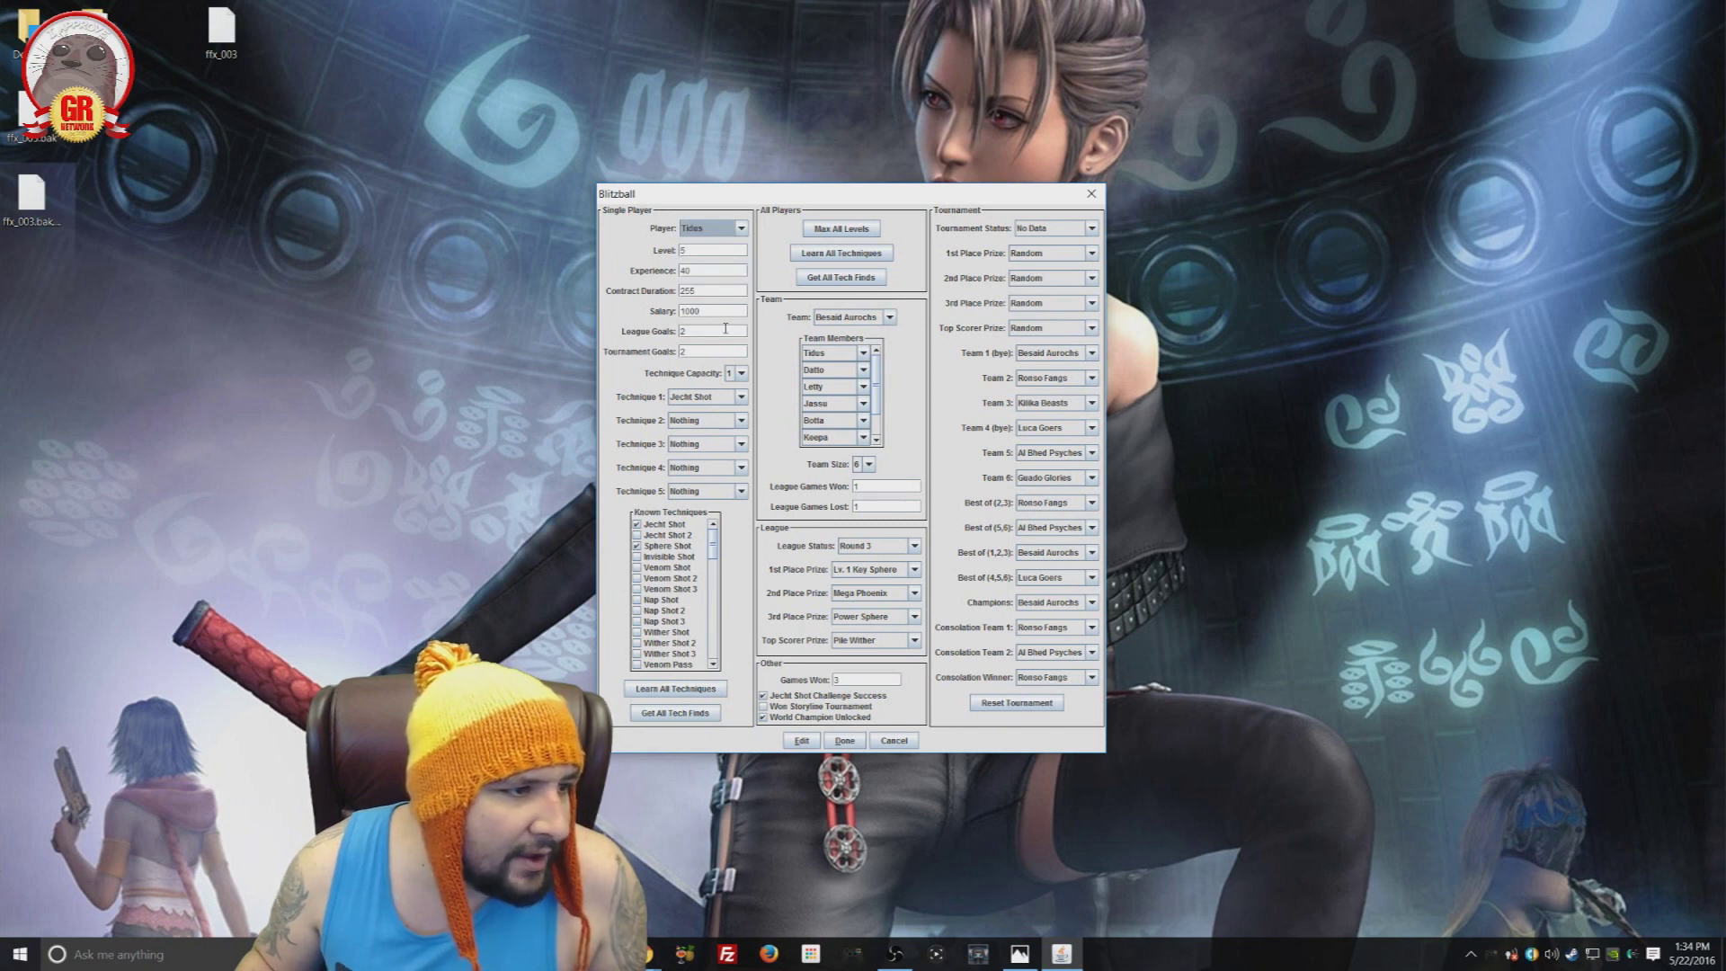
Step: Try Jecht Shot 2 as Tidus's second blitzball technique, browse the options for the third and cancel the blitzball edit
{"action": "left_click", "coordinate": [741, 421]}
{"action": "left_click", "coordinate": [724, 460]}
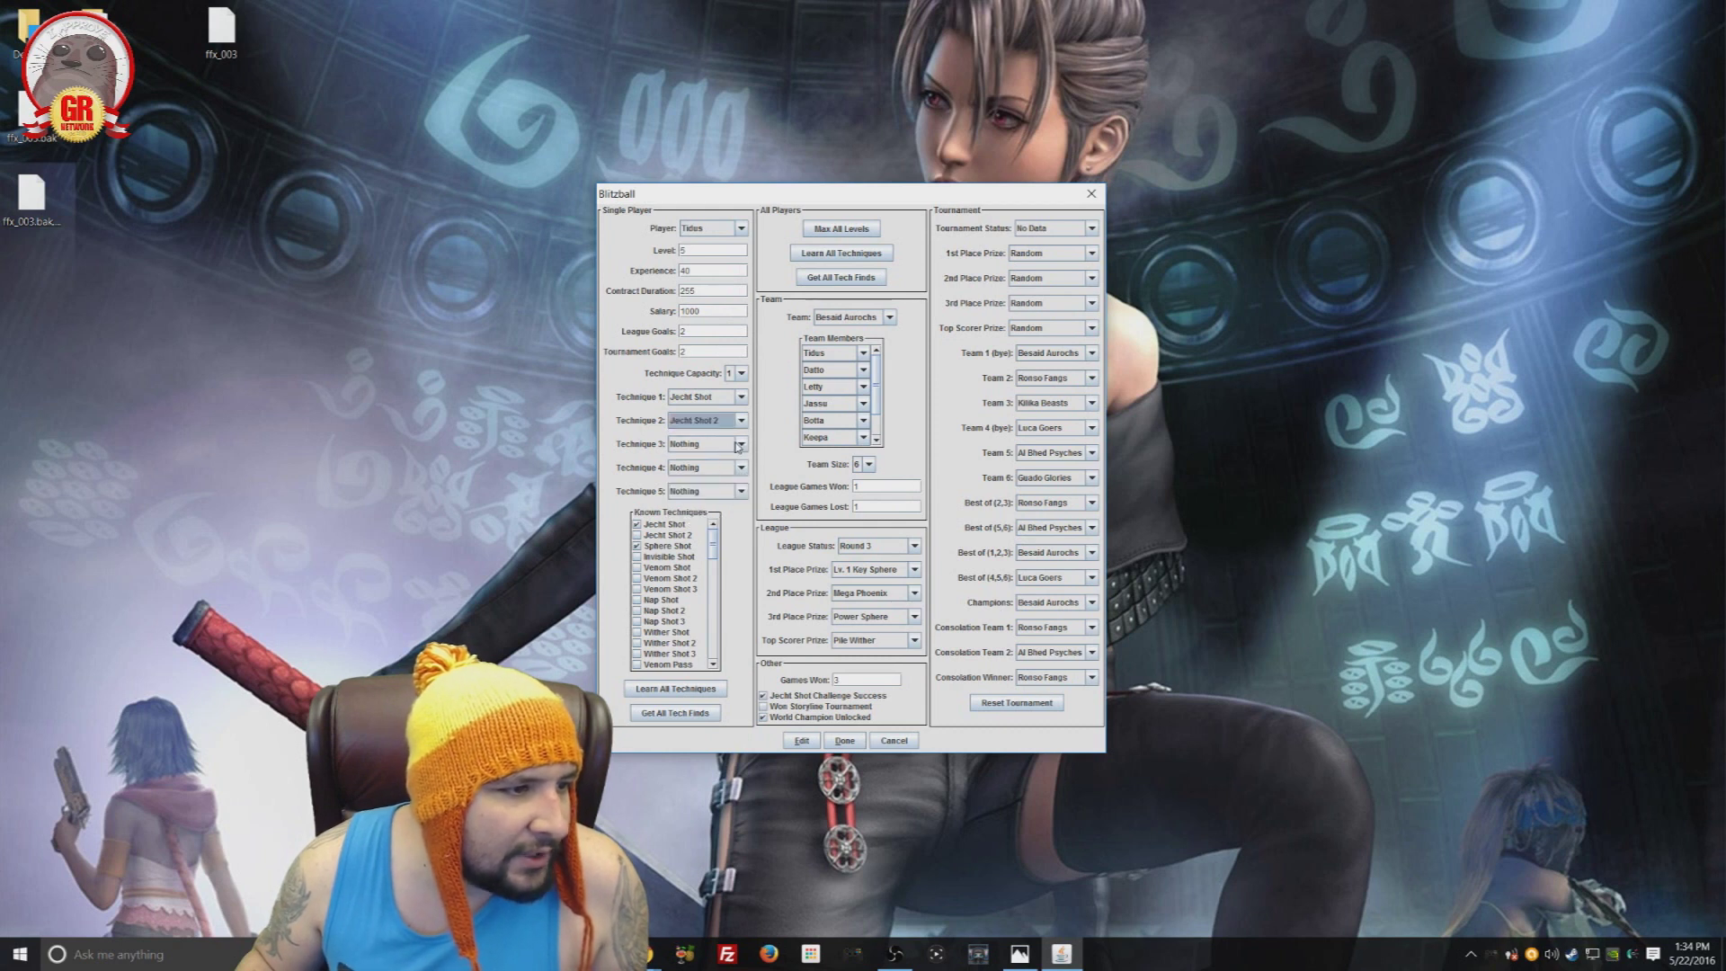
{"action": "left_click", "coordinate": [740, 444]}
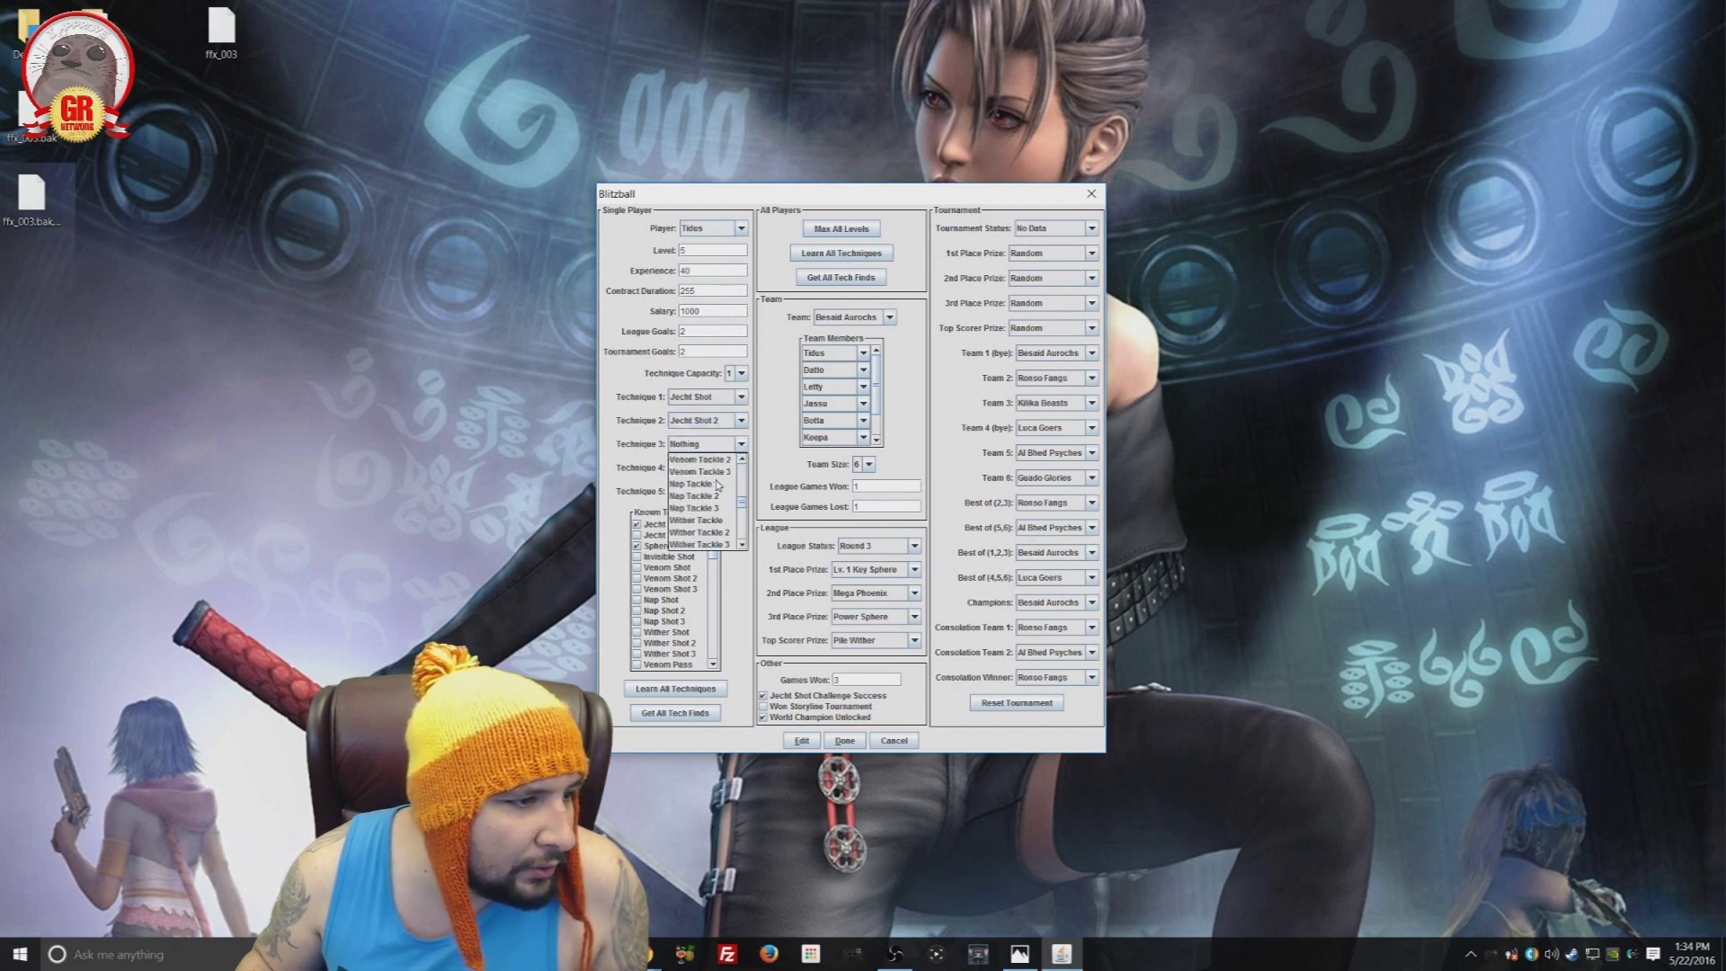
{"action": "left_click", "coordinate": [775, 413]}
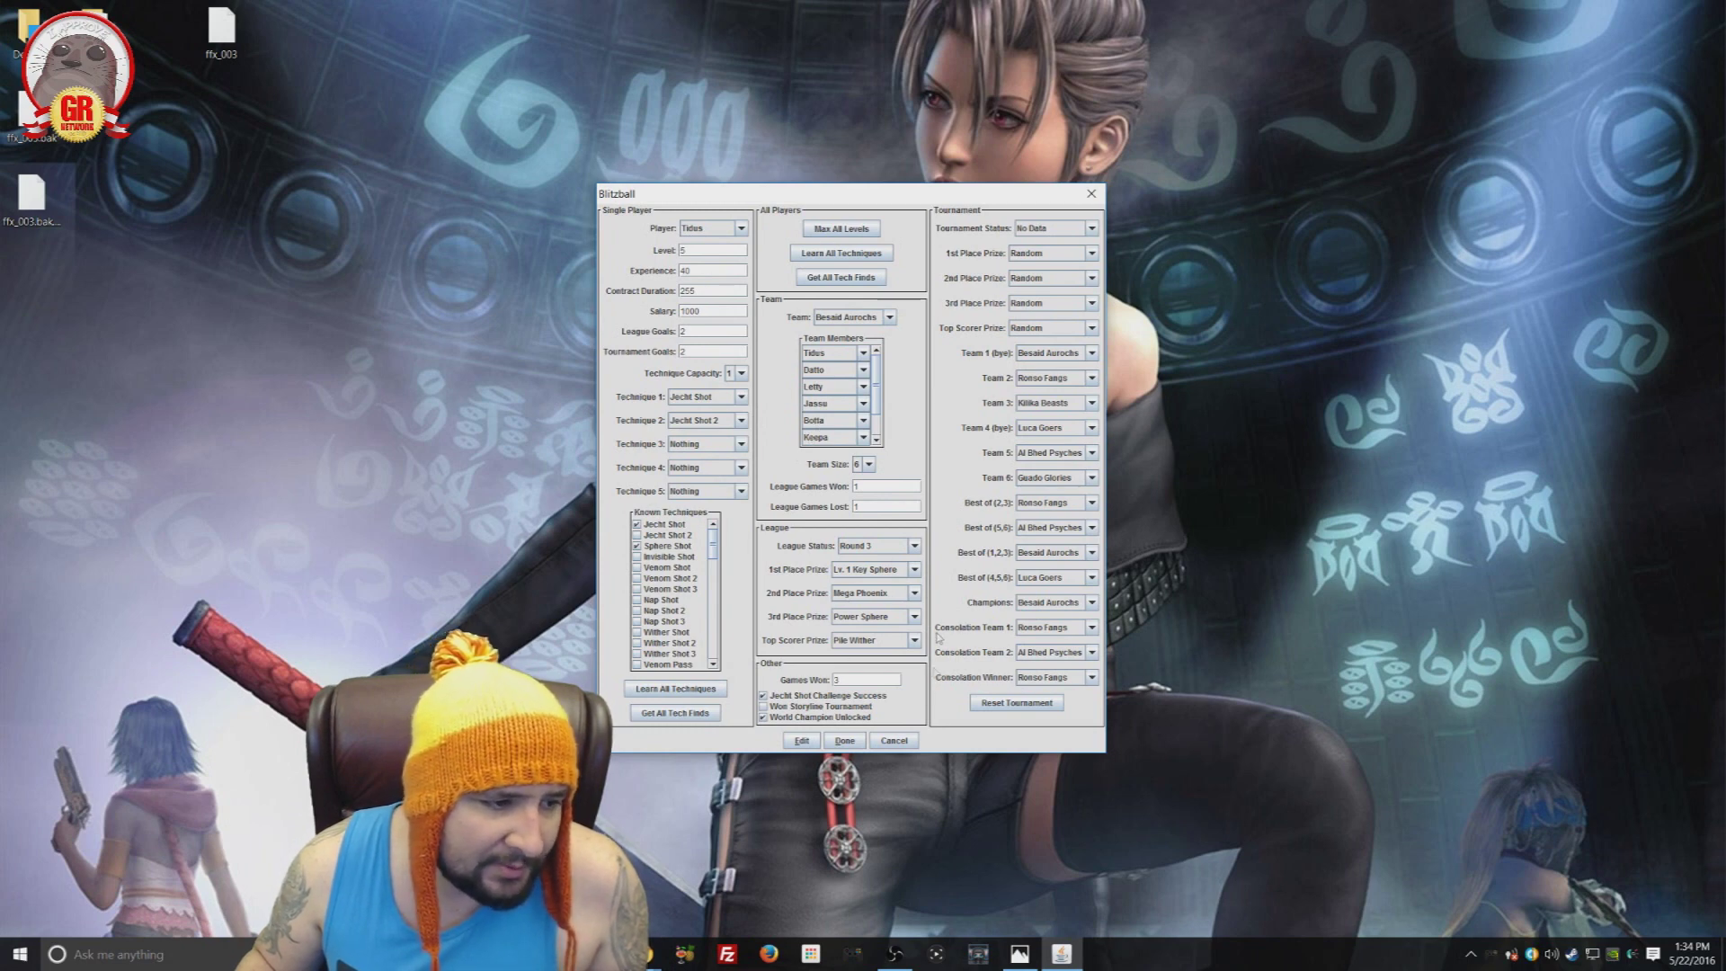
{"action": "left_click", "coordinate": [895, 741]}
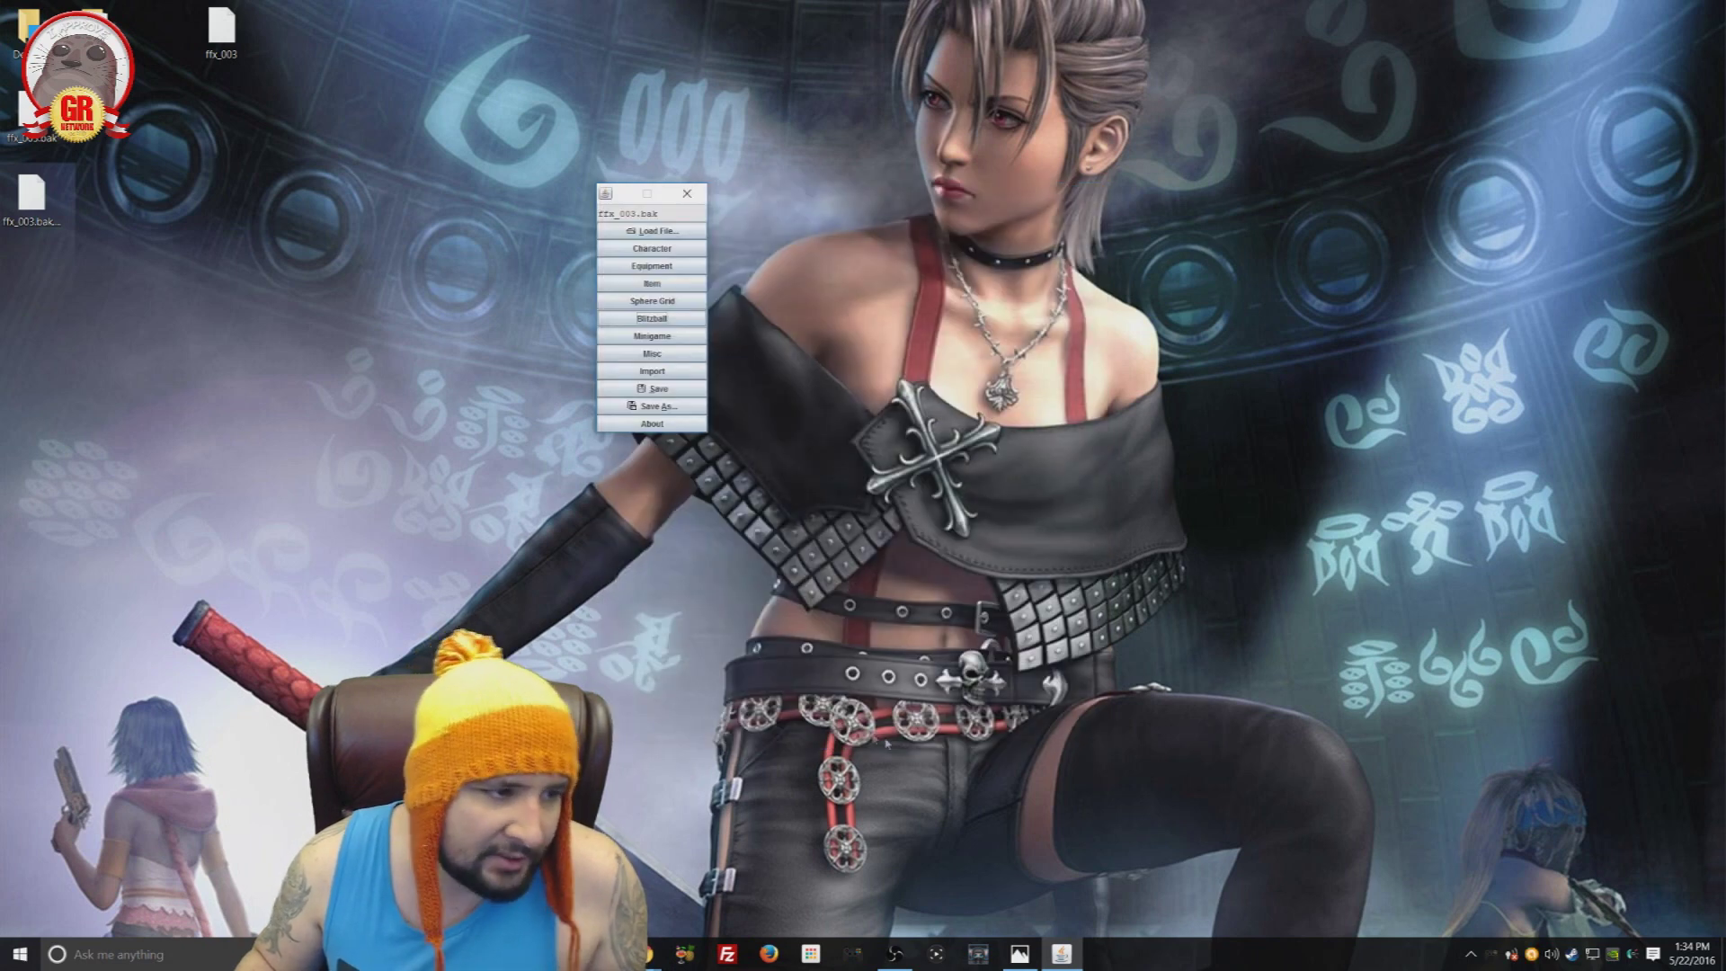
Step: Examine the lightning dodging, chocobo training, Cactuar Village and Anima sidequest settings in the minigame editor and close it without editing
{"action": "left_click", "coordinate": [663, 337]}
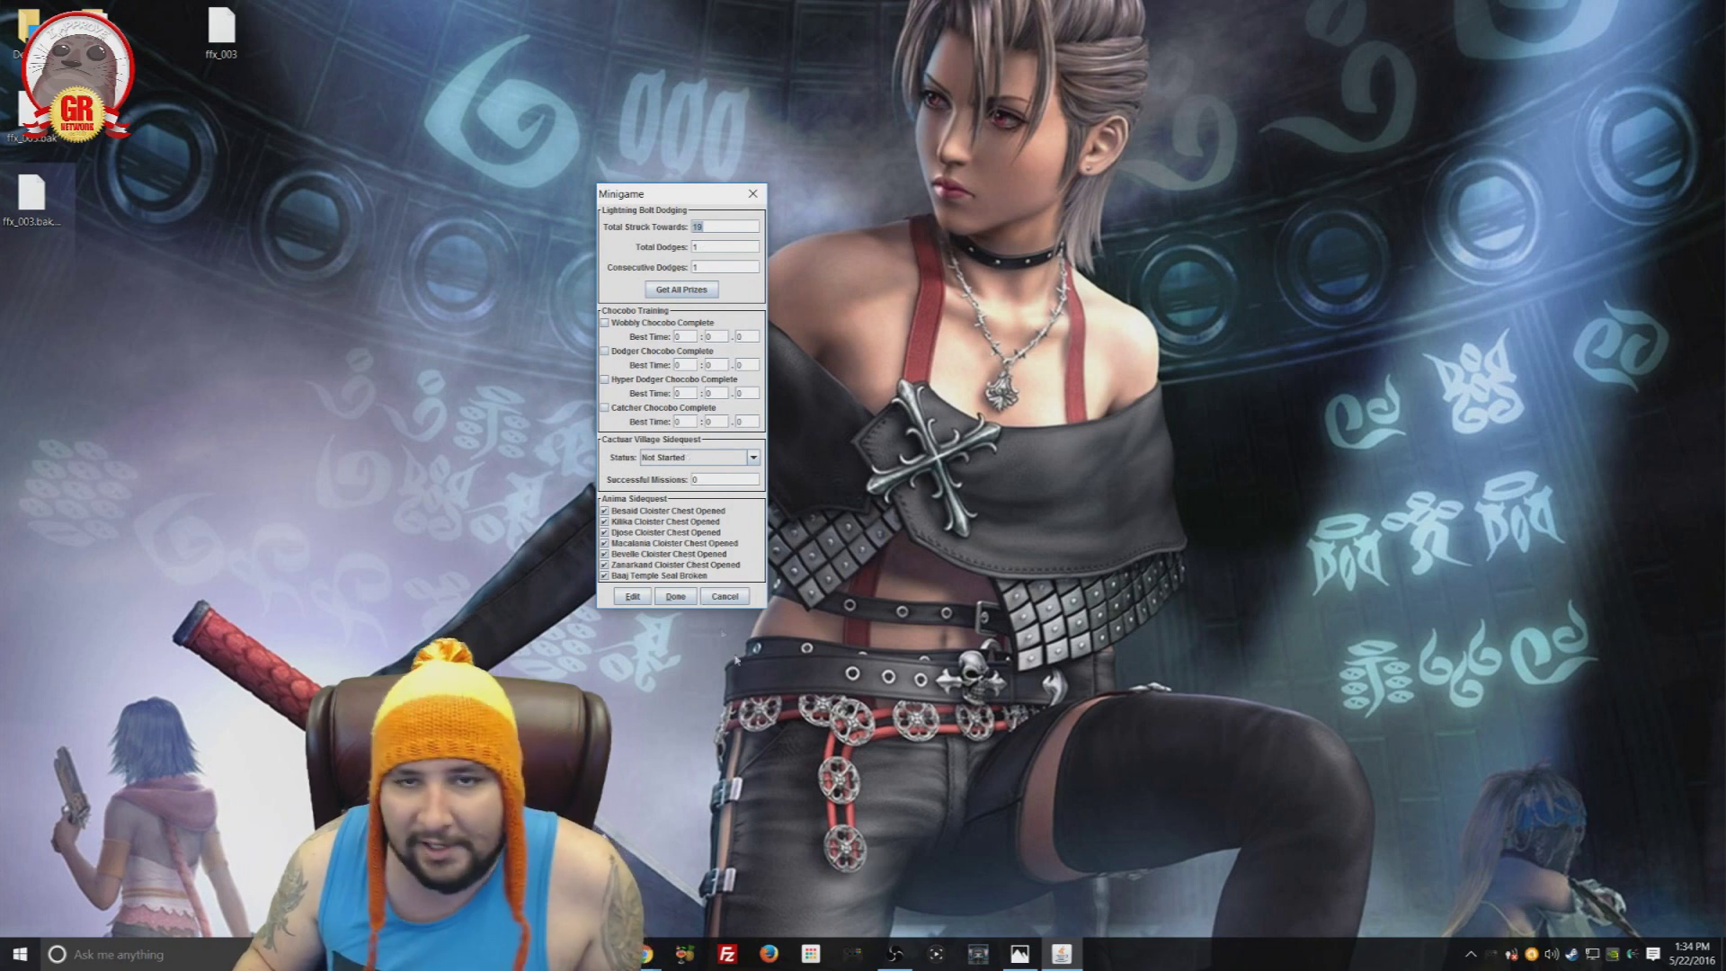
{"action": "left_click", "coordinate": [725, 596]}
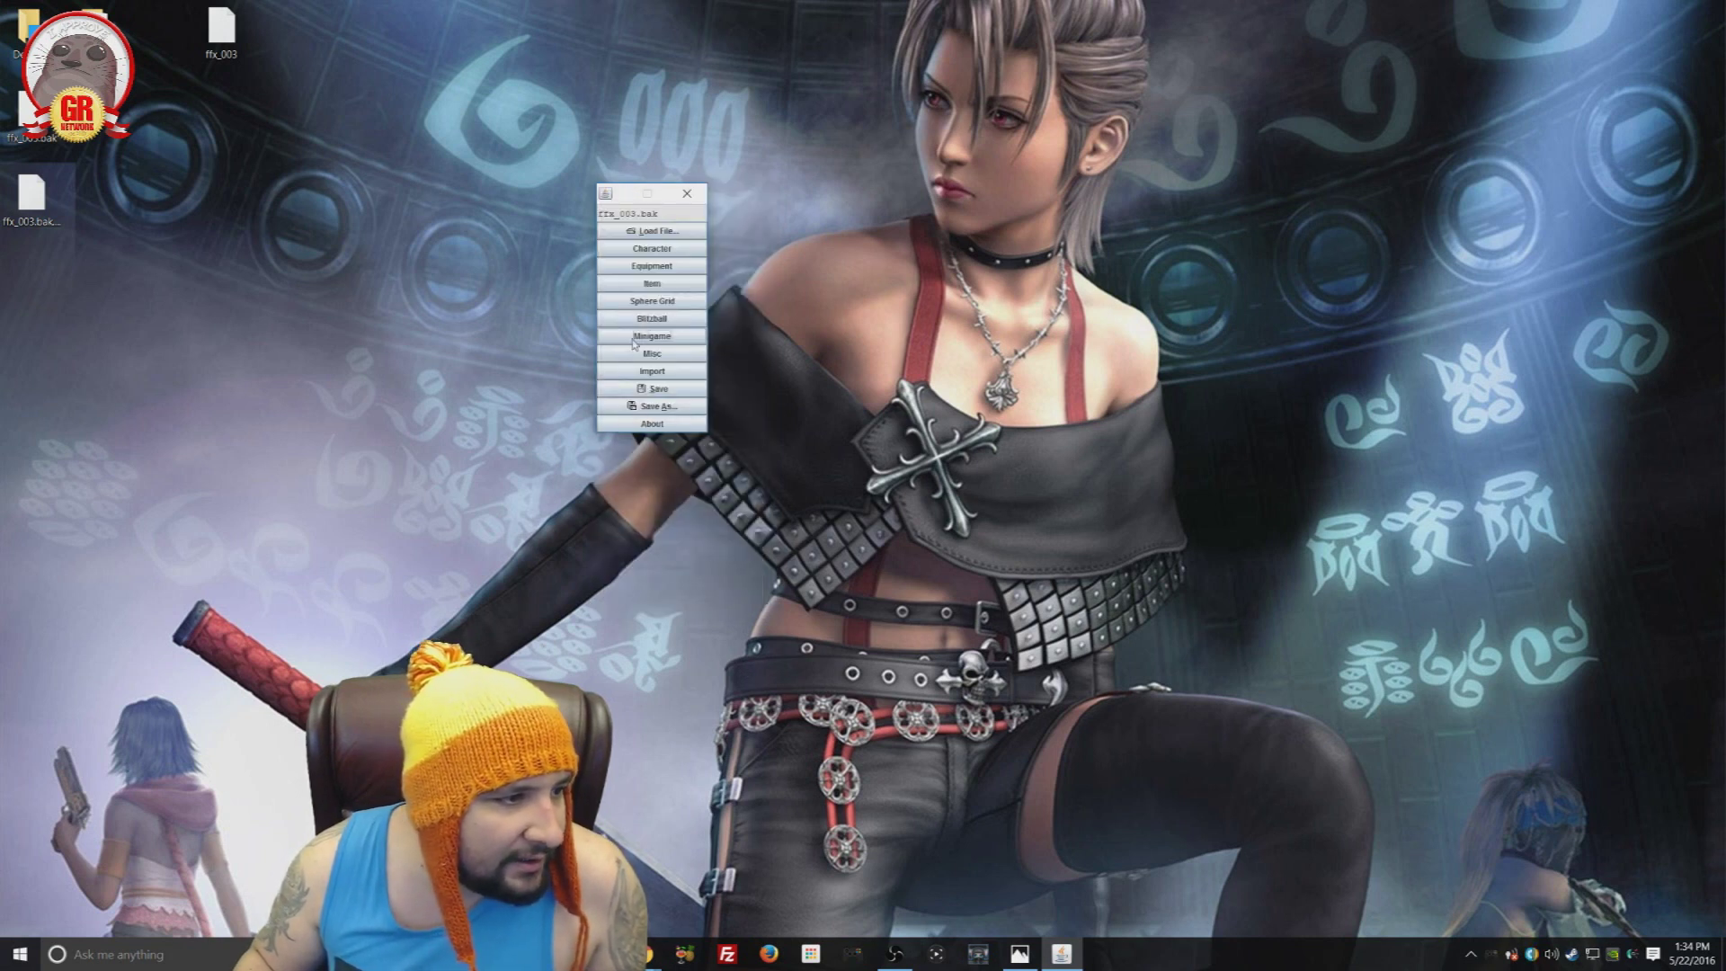
Step: Open the miscellaneous editor and examine the gil, game time, battles fought, O'aka donation, Tidus overdrive and Yojimbo compatibility values
{"action": "left_click", "coordinate": [662, 354]}
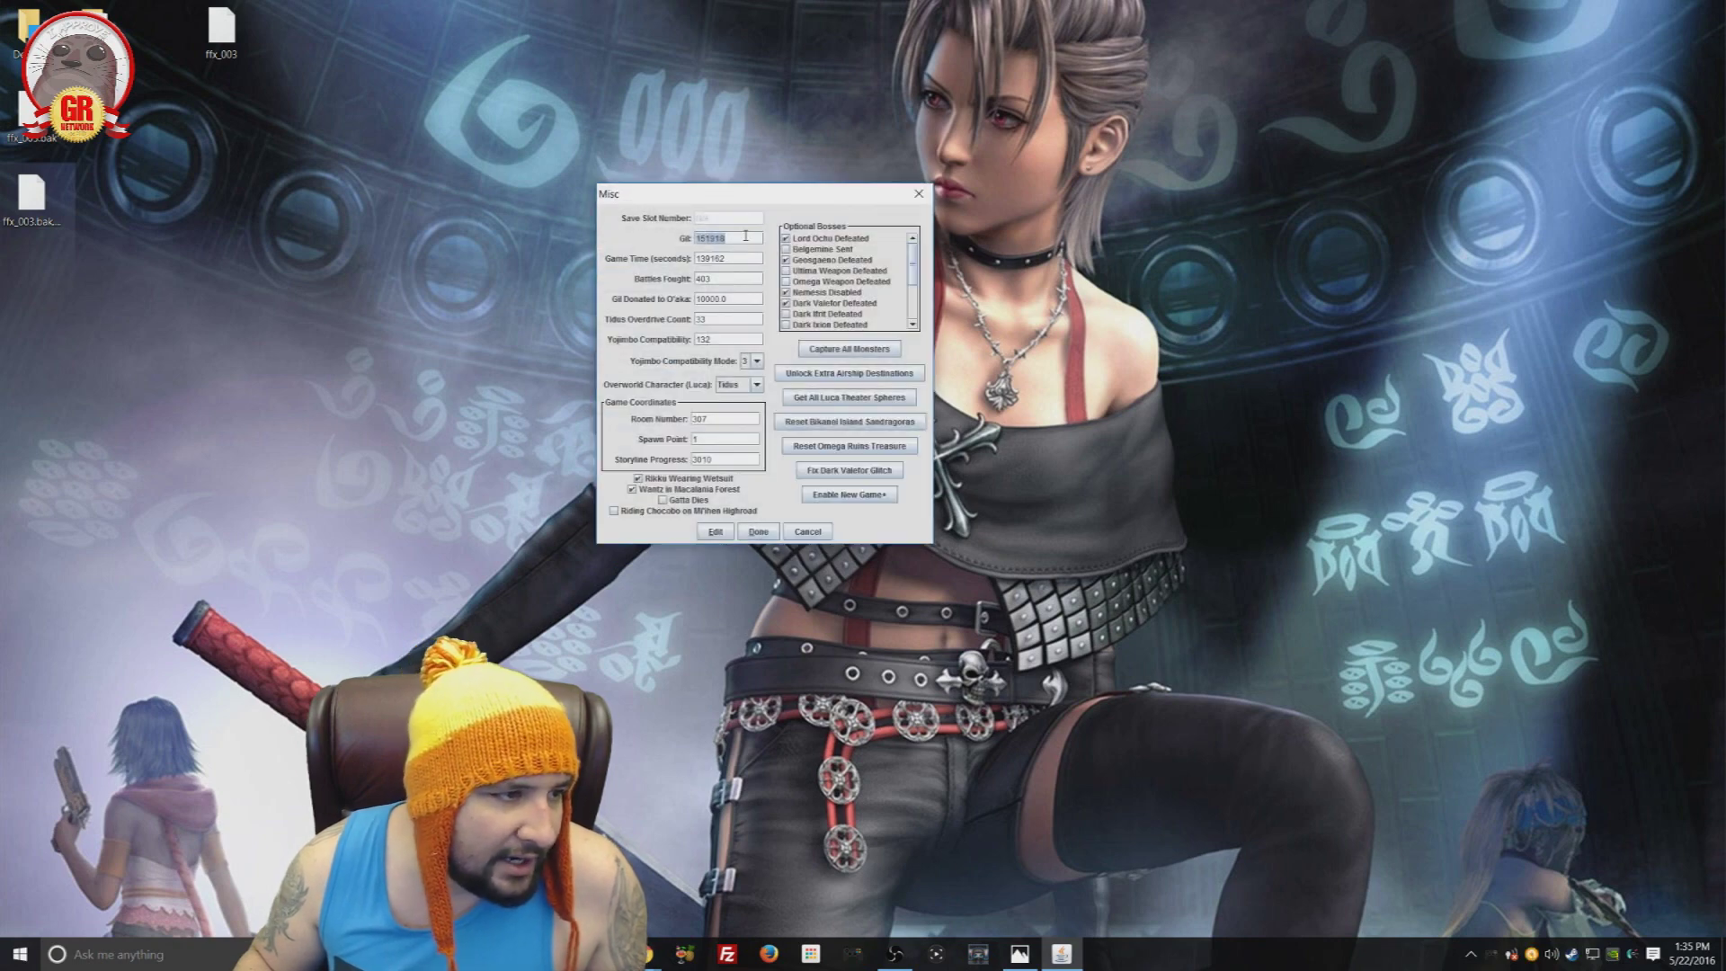
{"action": "key", "text": "Tab"}
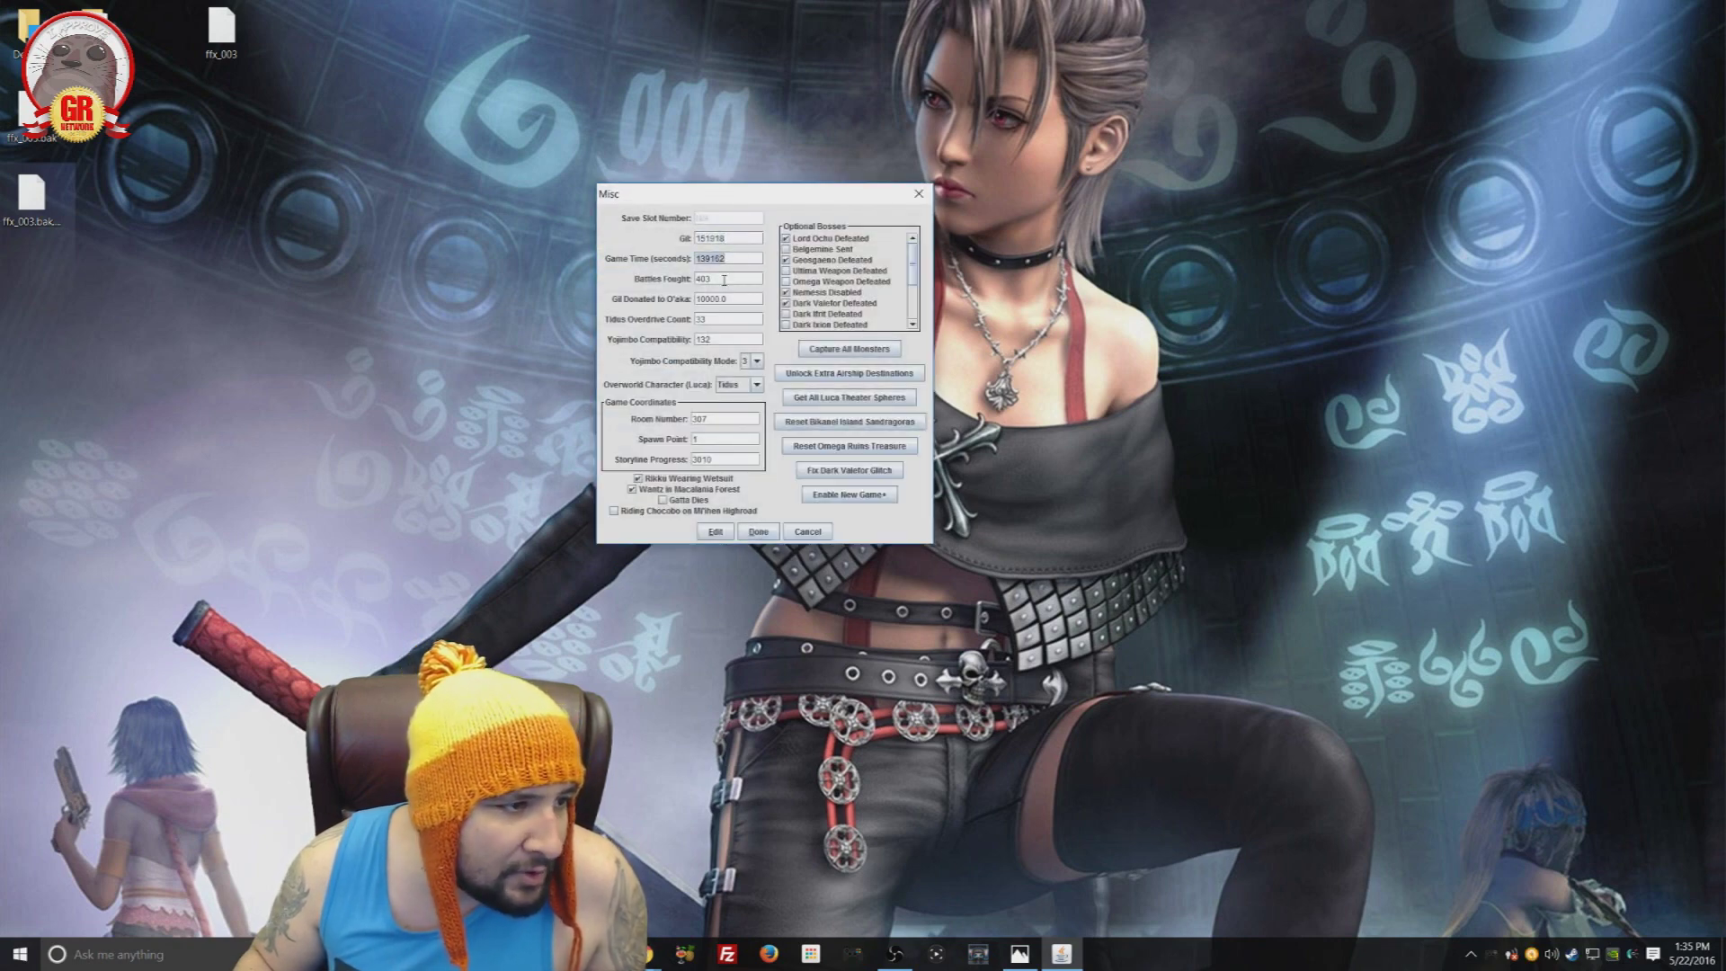
{"action": "key", "text": "Tab"}
{"action": "key", "text": "Tab"}
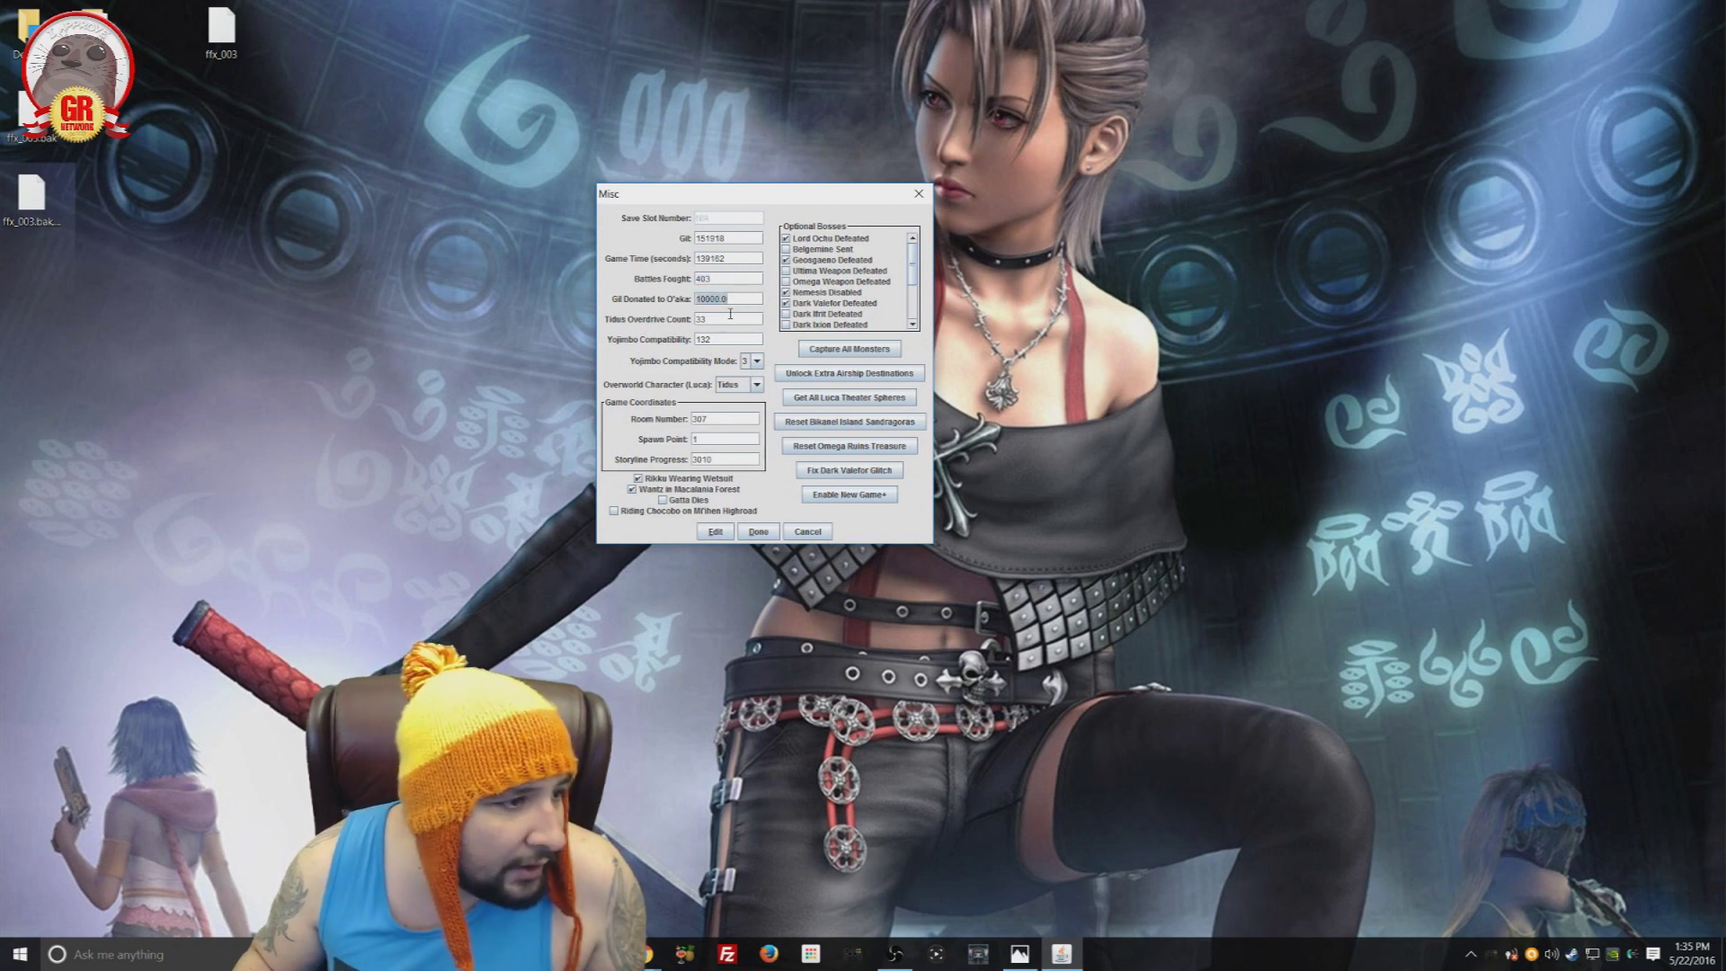
{"action": "key", "text": "Tab"}
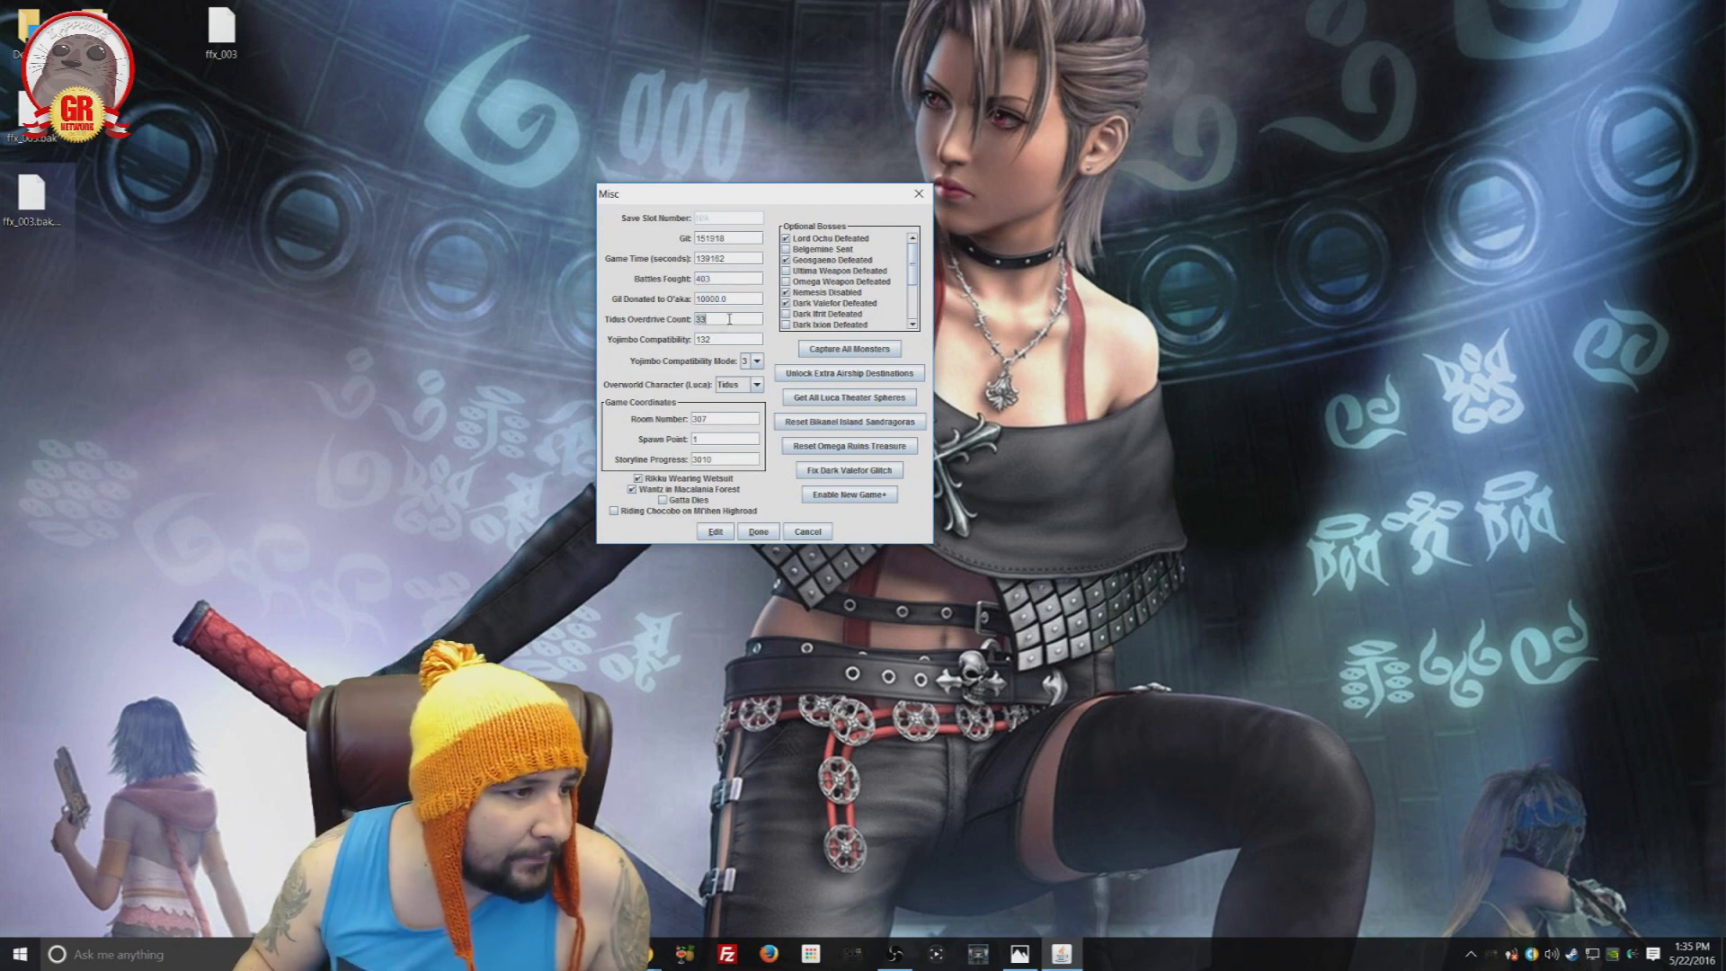
{"action": "key", "text": "Tab"}
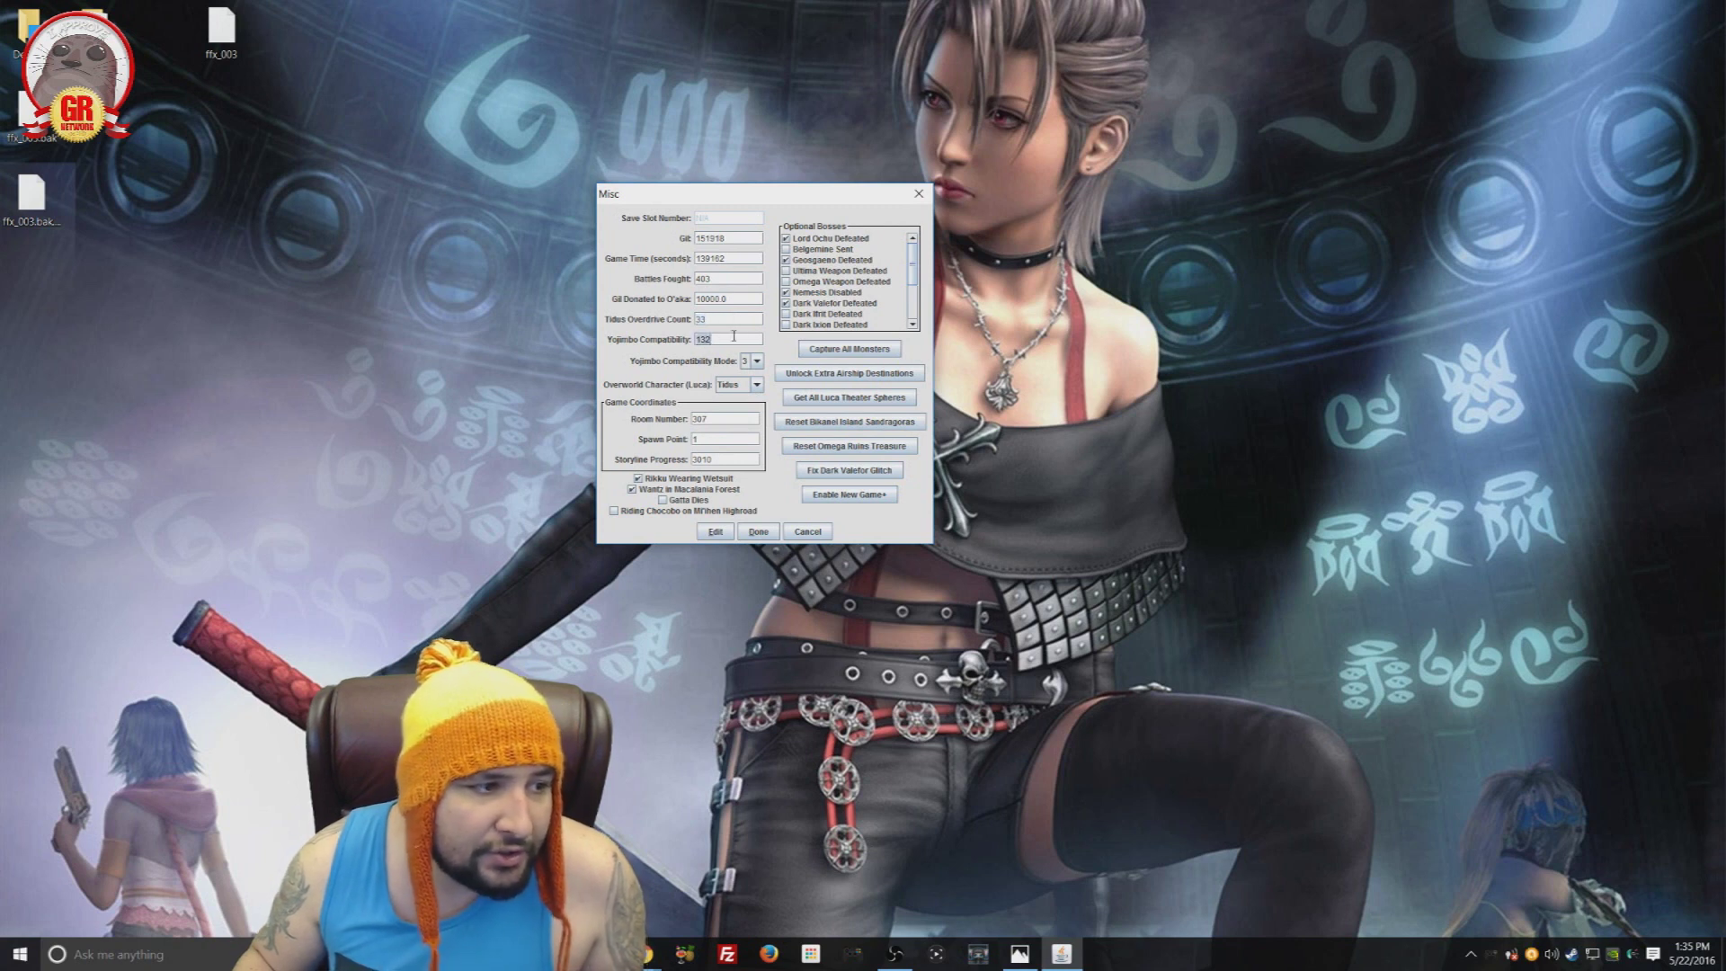
Step: Examine the room number, spawn point and storyline progress among the game coordinates
{"action": "left_click", "coordinate": [736, 417]}
{"action": "key", "text": "Tab"}
{"action": "key", "text": "Tab"}
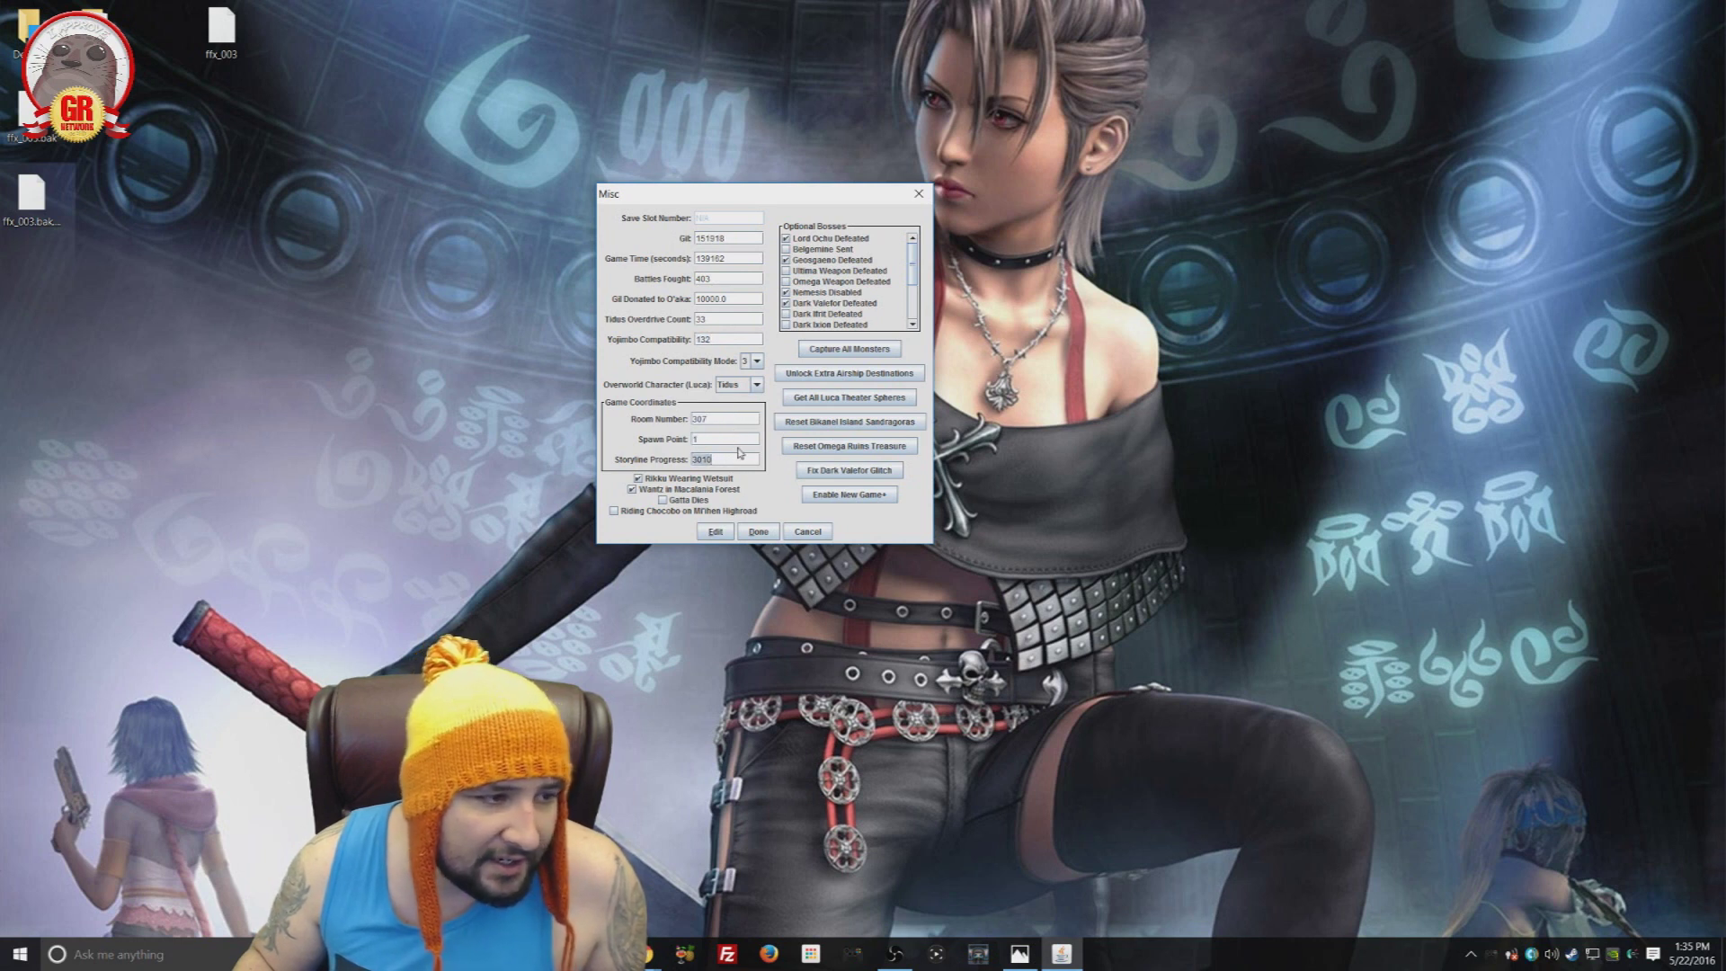
{"action": "left_click", "coordinate": [737, 439]}
{"action": "left_click", "coordinate": [731, 419]}
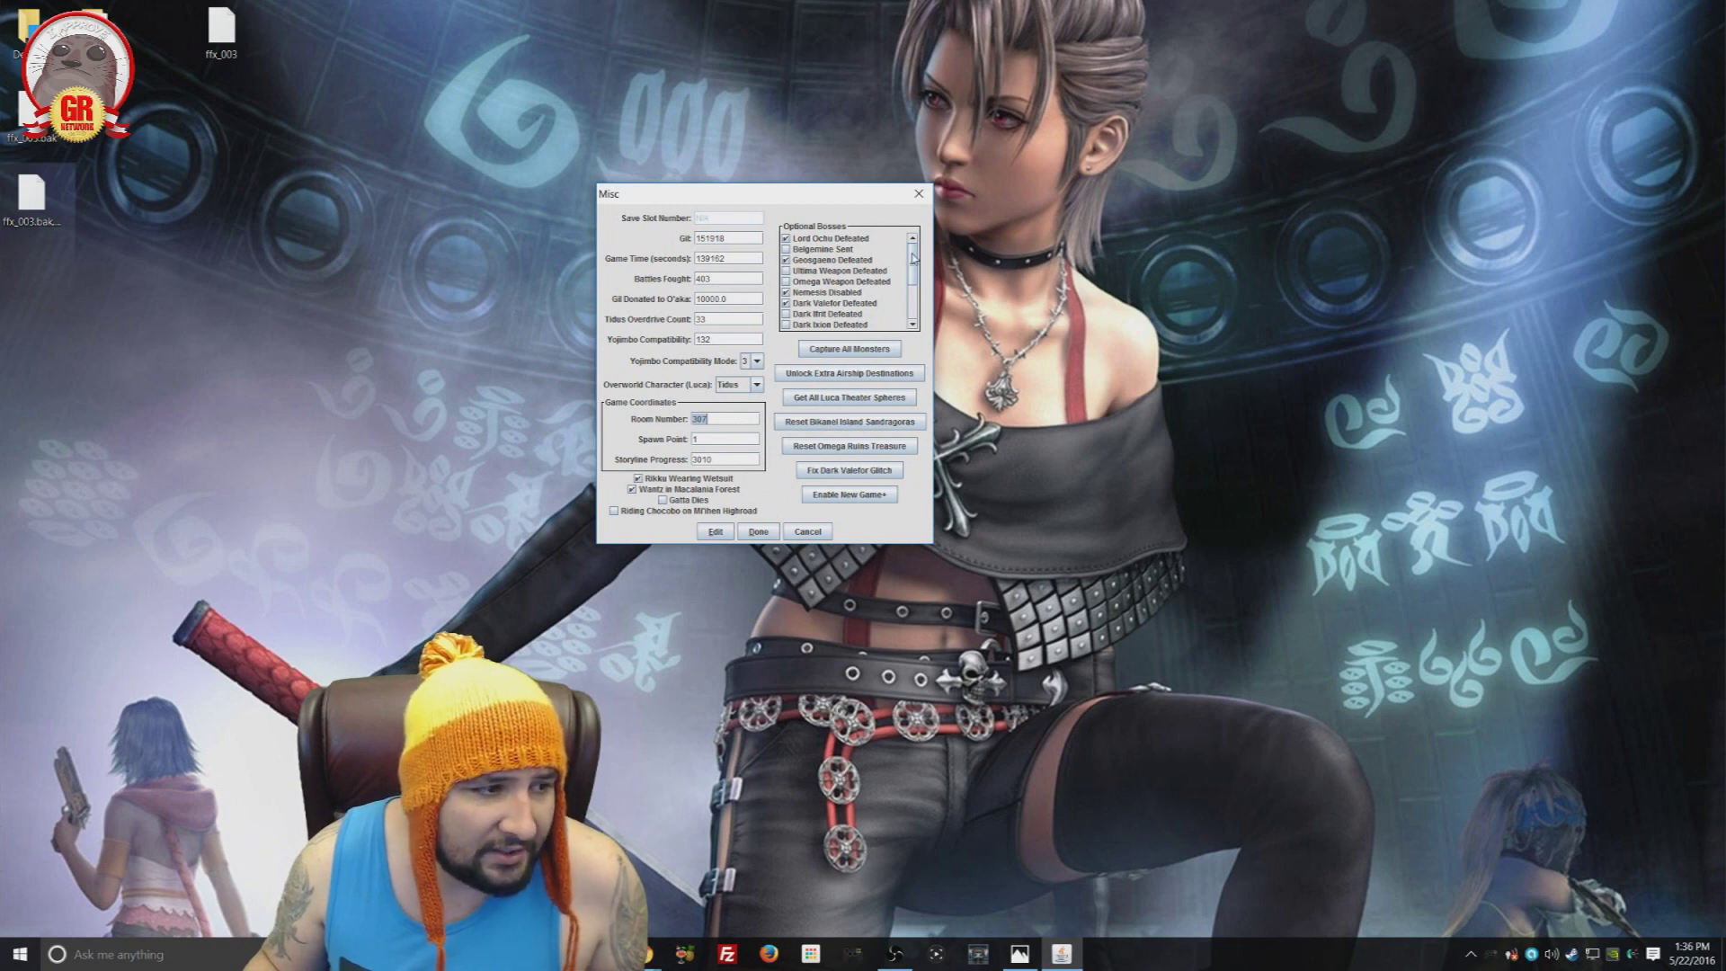
Step: Examine the full optional bosses list down to Penance and finish with the miscellaneous editor
{"action": "mouse_move", "coordinate": [913, 260]}
{"action": "left_mouse_down"}
{"action": "mouse_move", "coordinate": [913, 300]}
{"action": "mouse_move", "coordinate": [908, 270]}
{"action": "left_mouse_up"}
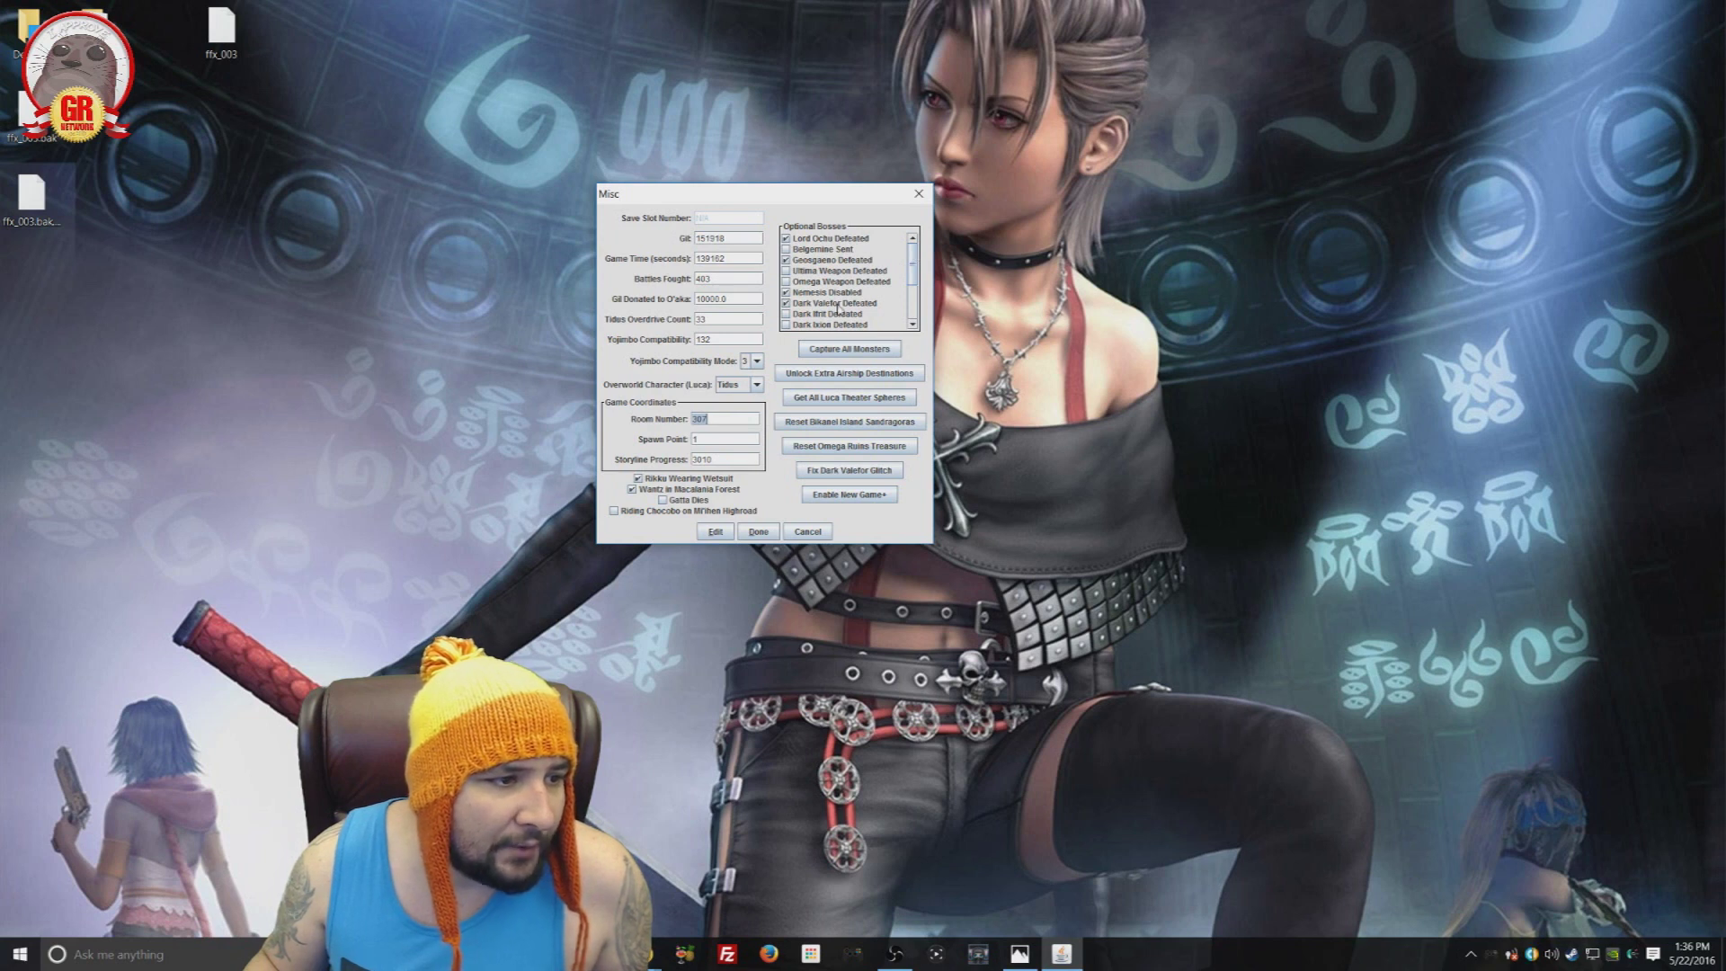
{"action": "left_click_drag", "start_coordinate": [915, 257], "coordinate": [915, 294]}
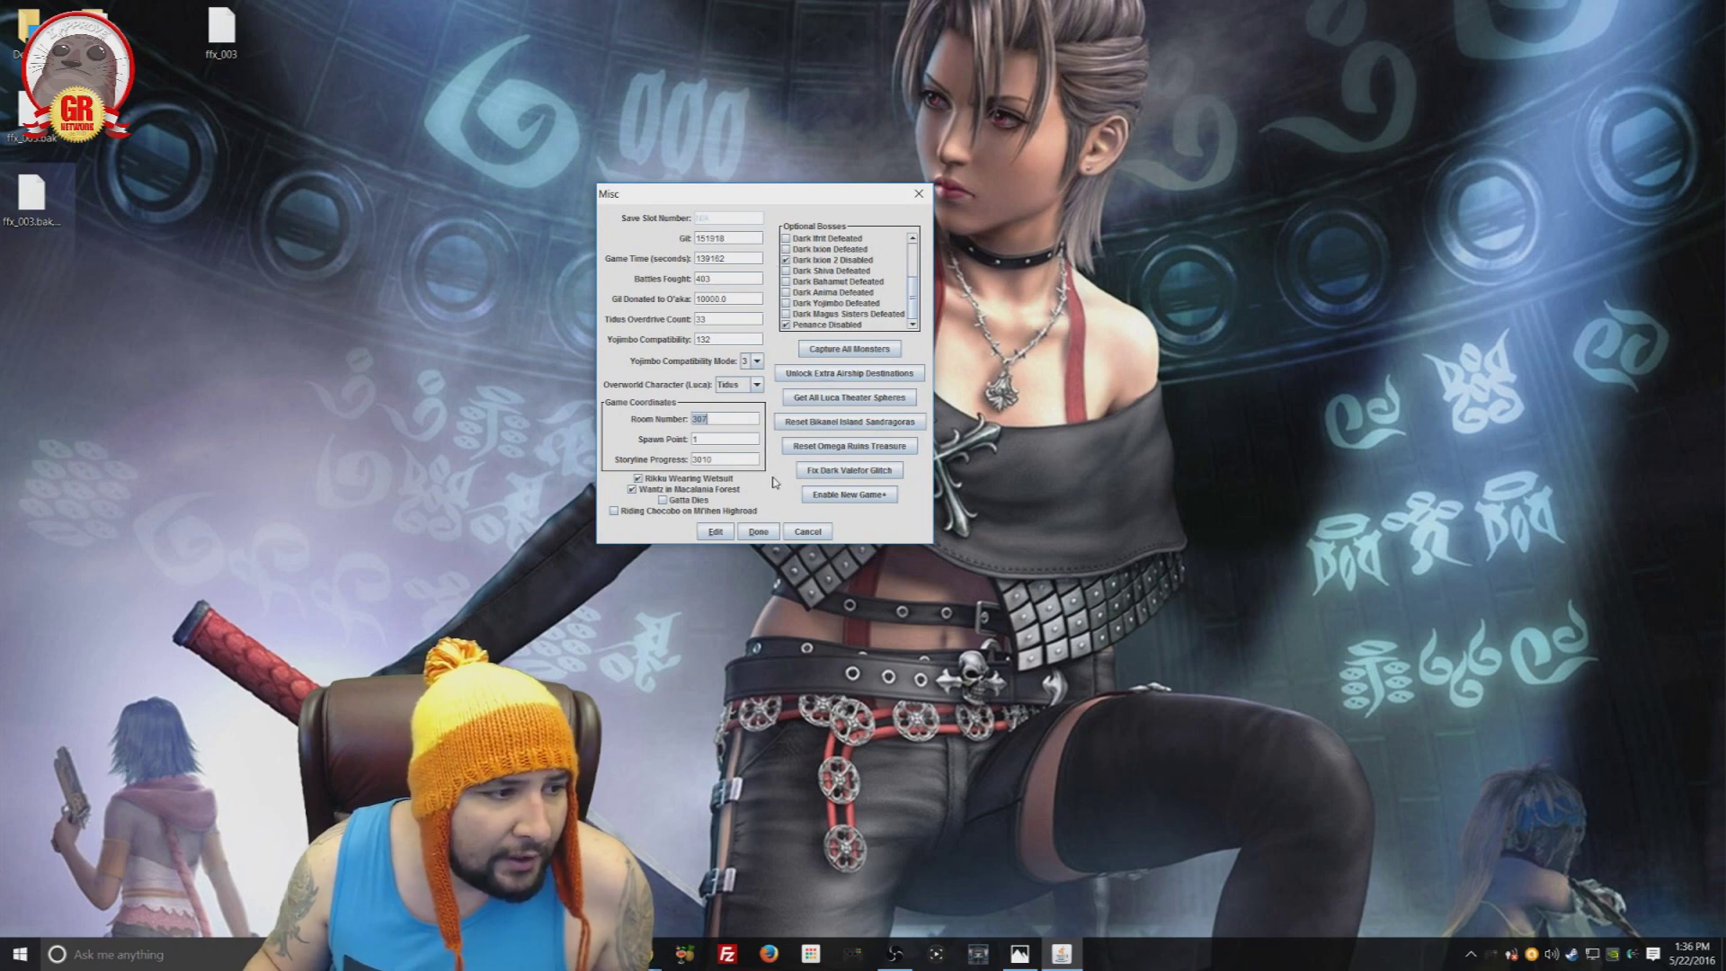
{"action": "left_click", "coordinate": [758, 532]}
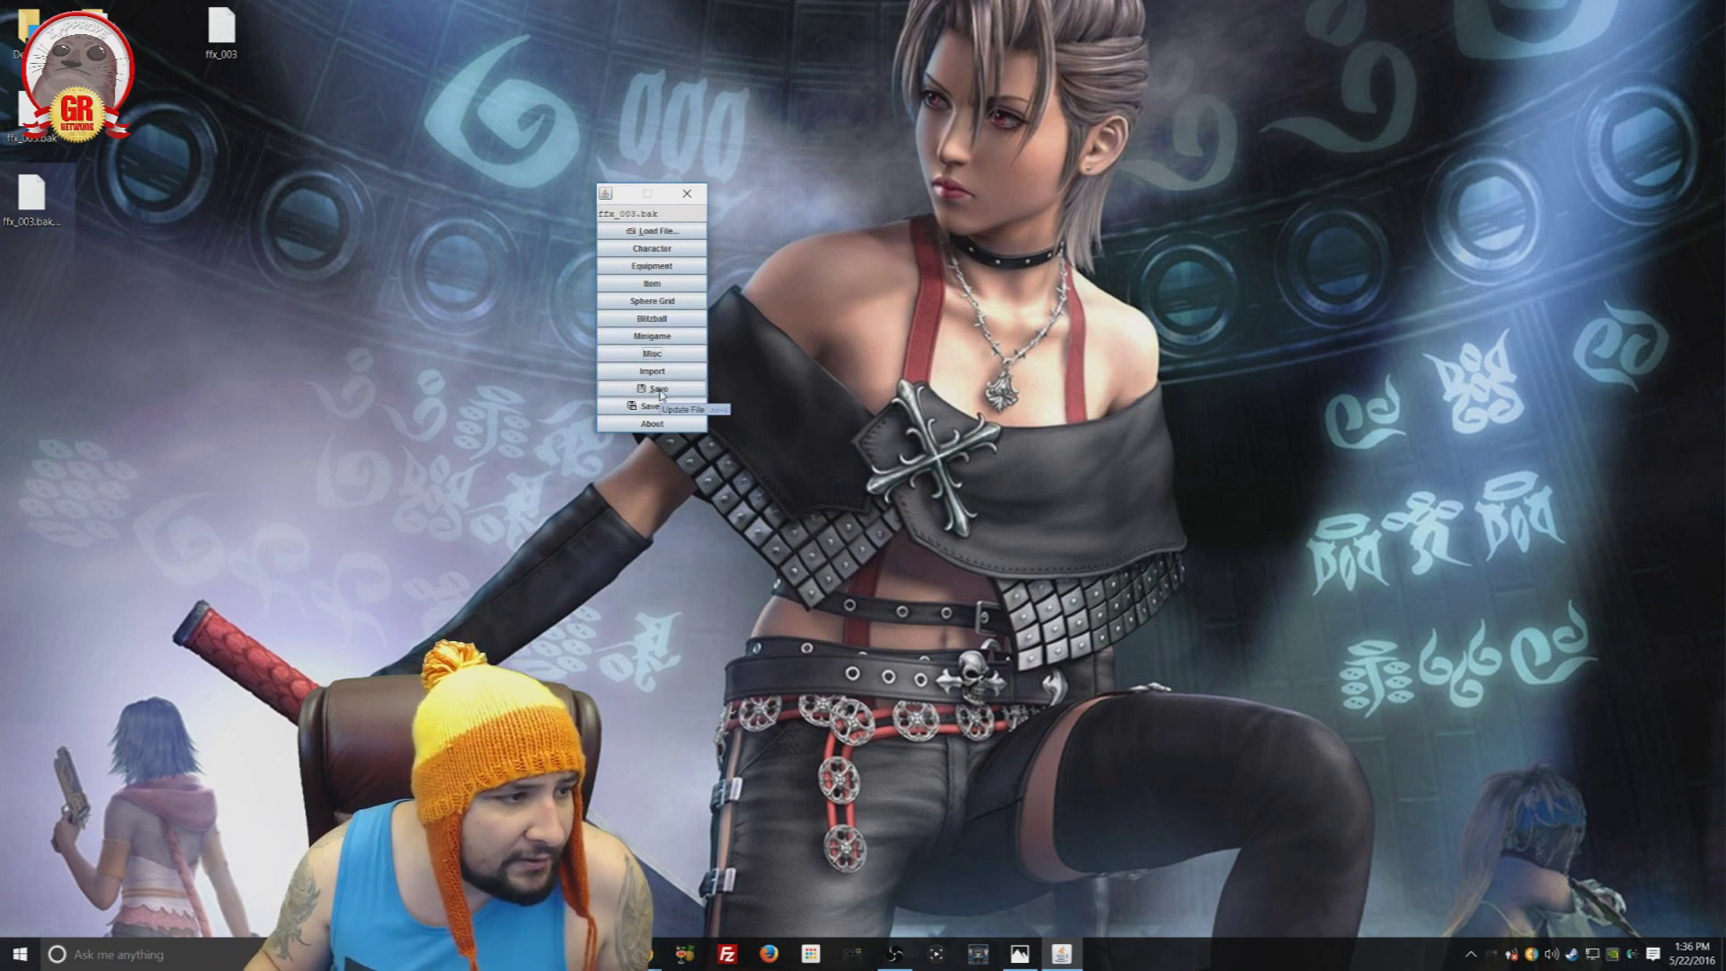
Step: Close the save editor and launch MemorySumChecker.exe from the FFX Stuff folder
{"action": "left_click", "coordinate": [696, 192]}
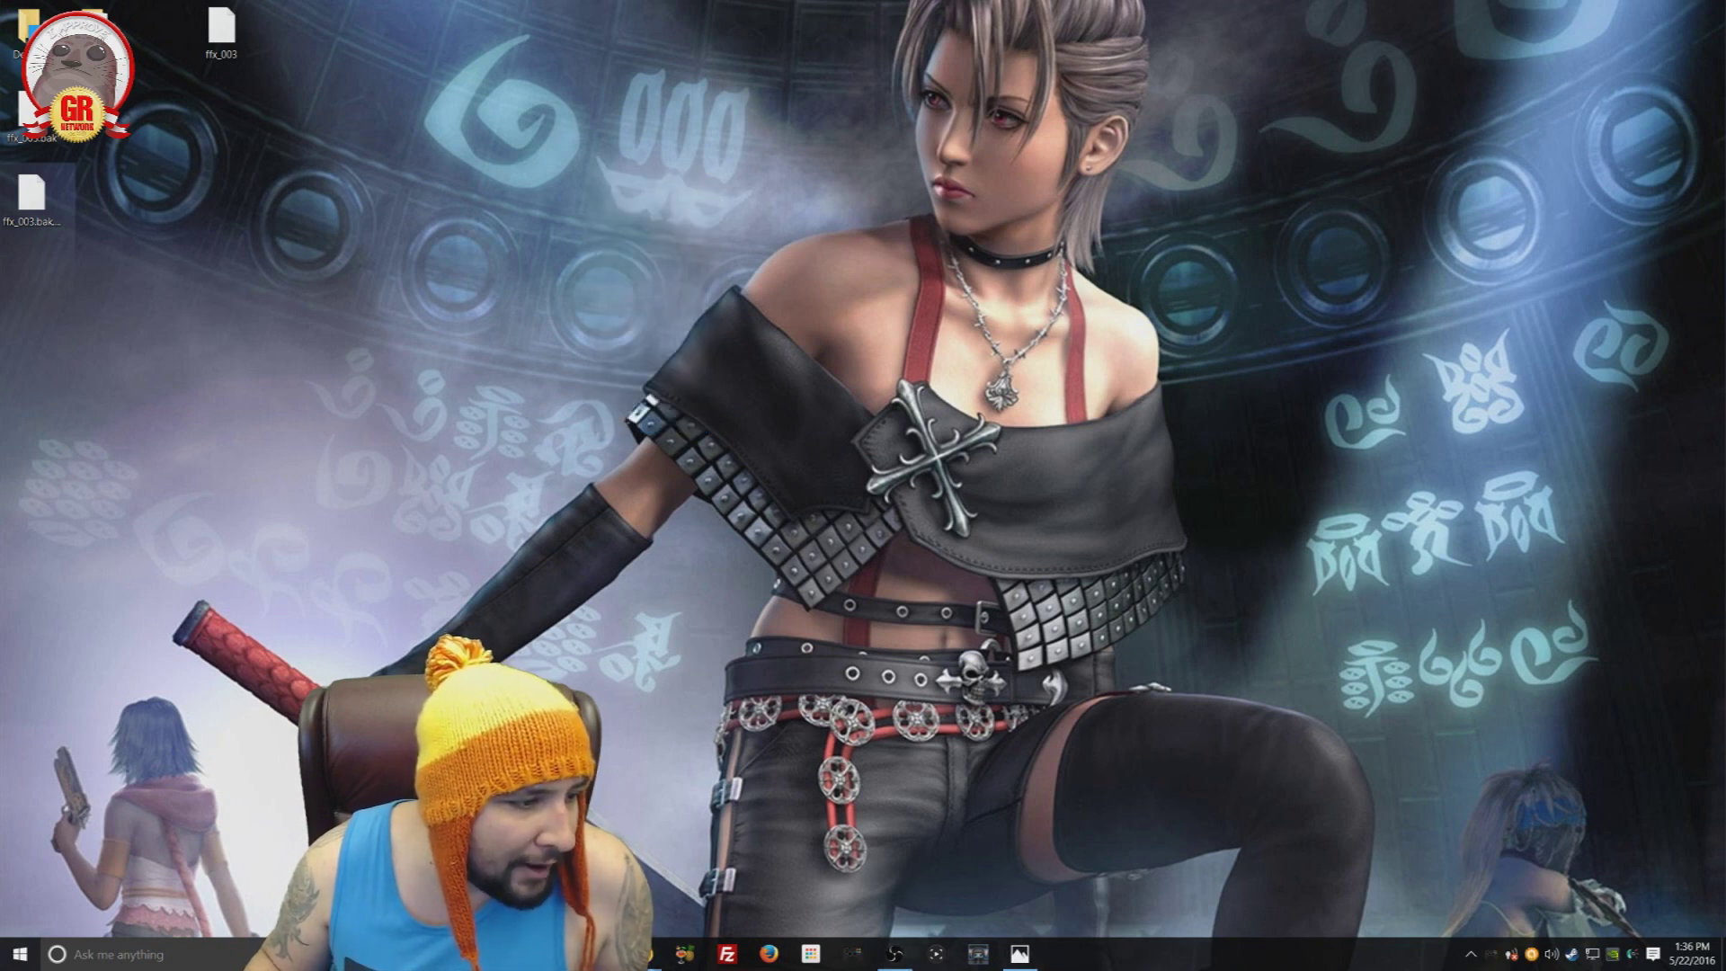
{"action": "left_click", "coordinate": [642, 953]}
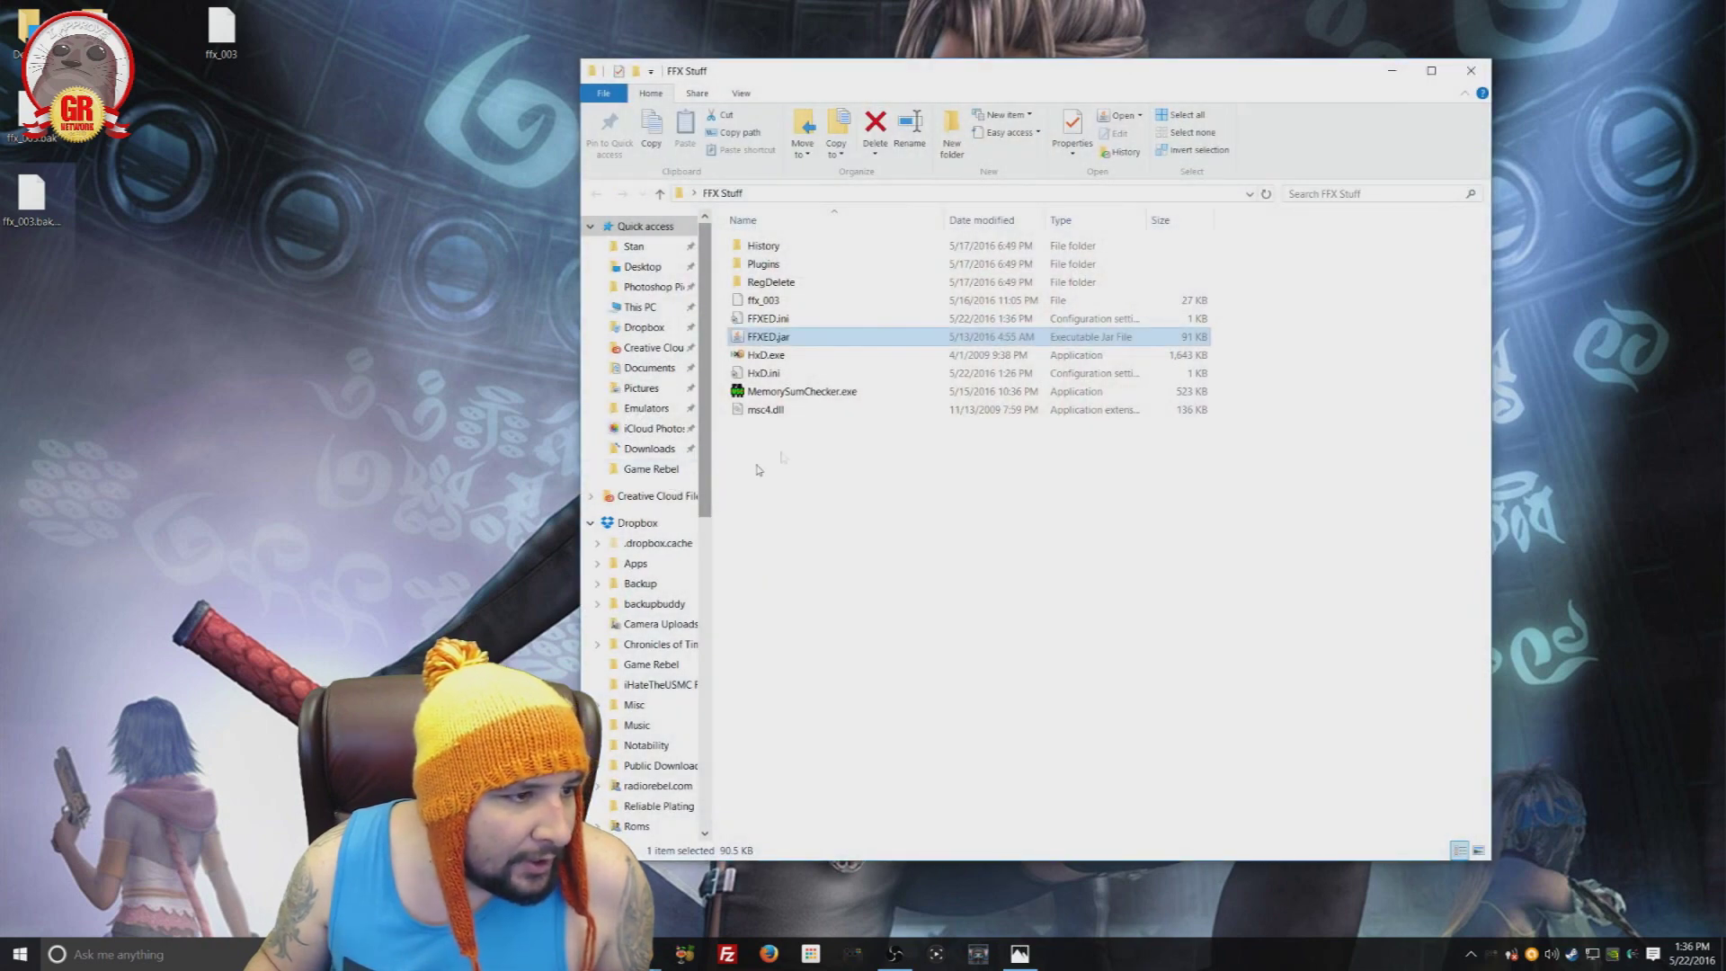
{"action": "double_click", "coordinate": [829, 392]}
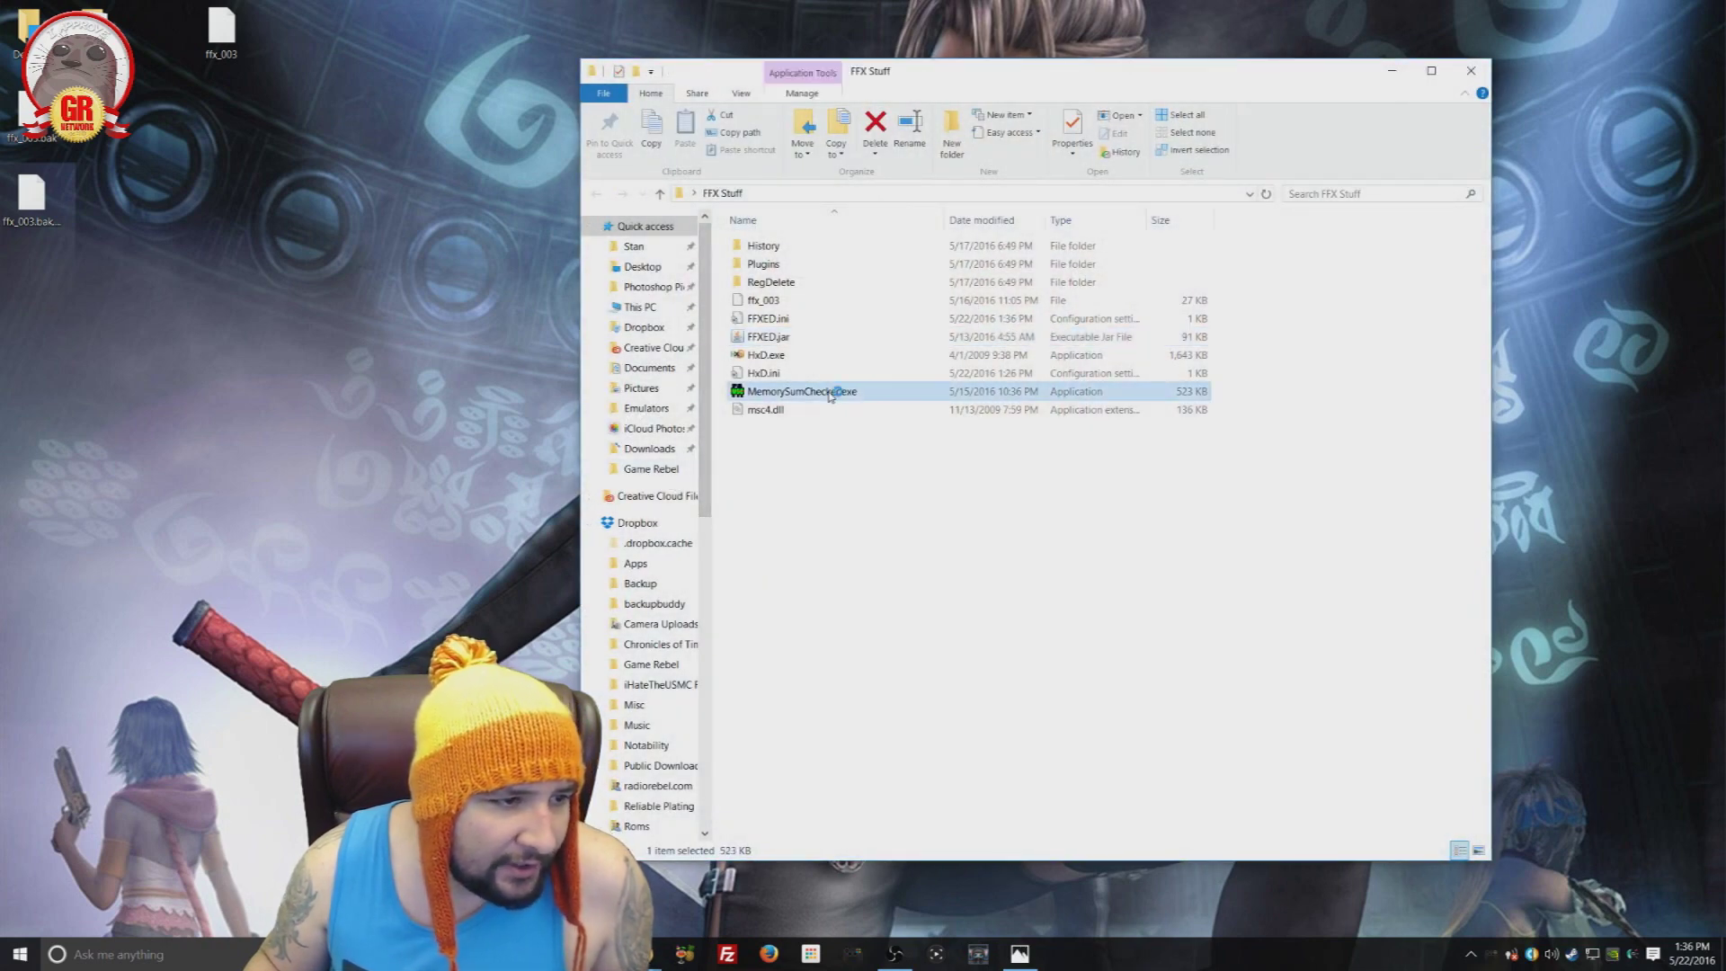
{"action": "left_click_drag", "start_coordinate": [742, 197], "coordinate": [782, 197]}
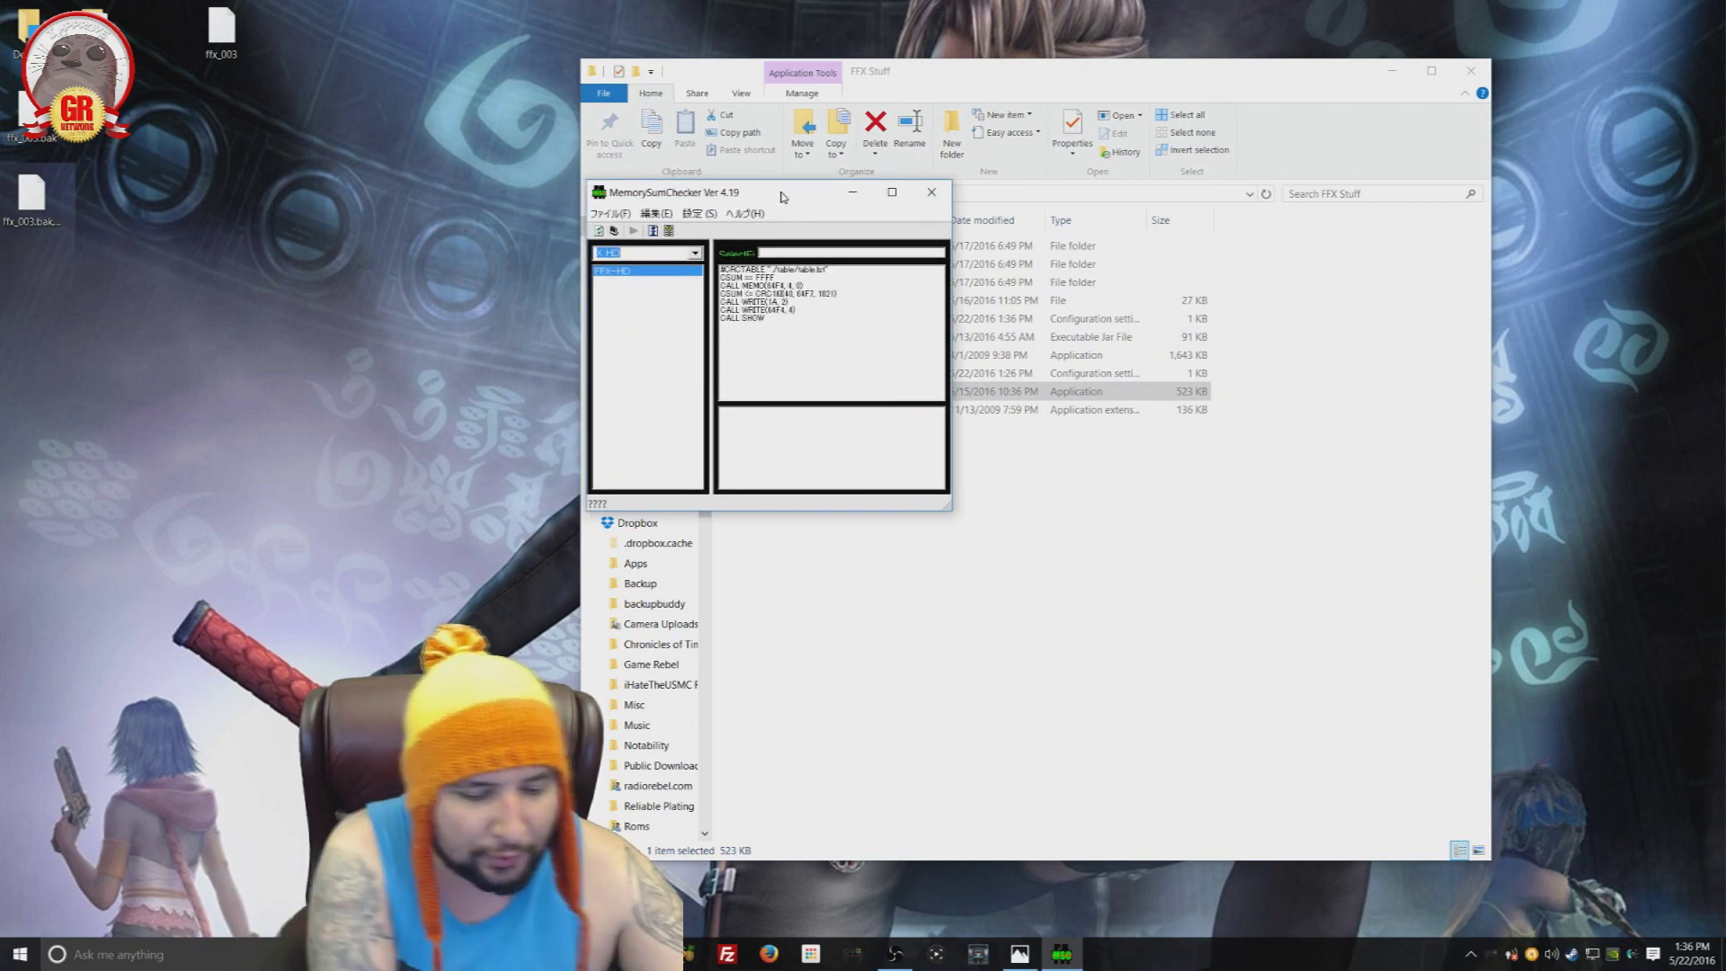
Step: Load ffx_003.bak.bak from the Desktop and run the FFX-HD checksum script on it
{"action": "key", "text": "ctrl+o"}
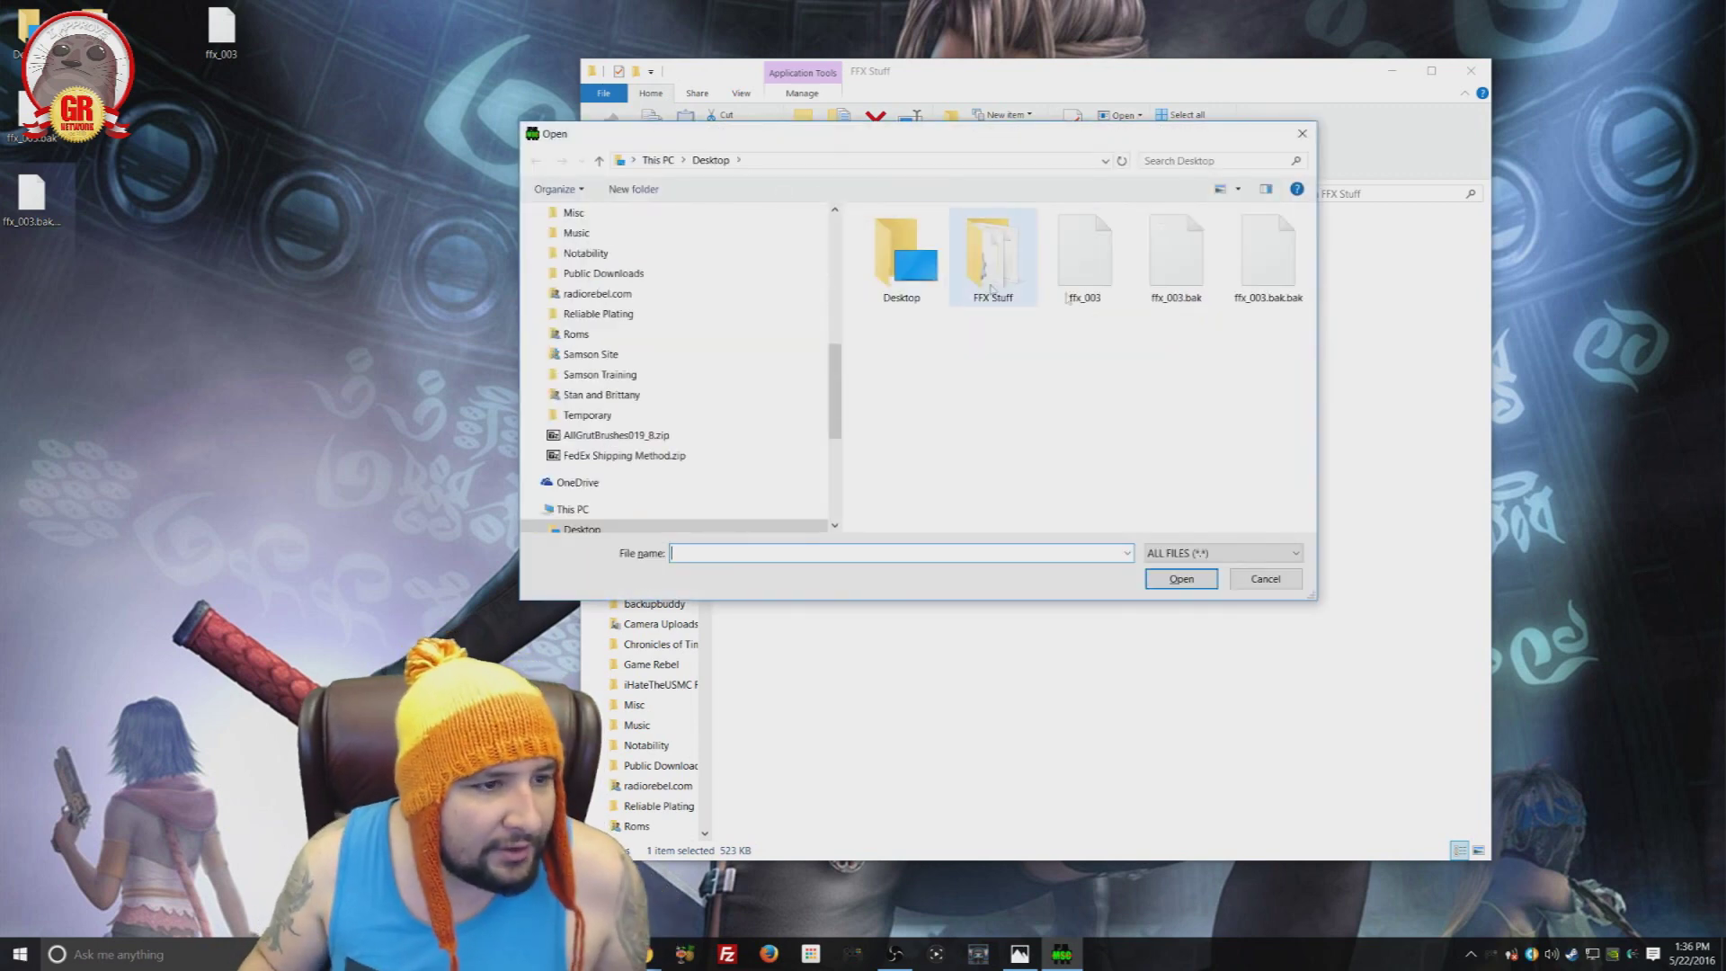
{"action": "left_click", "coordinate": [1268, 255]}
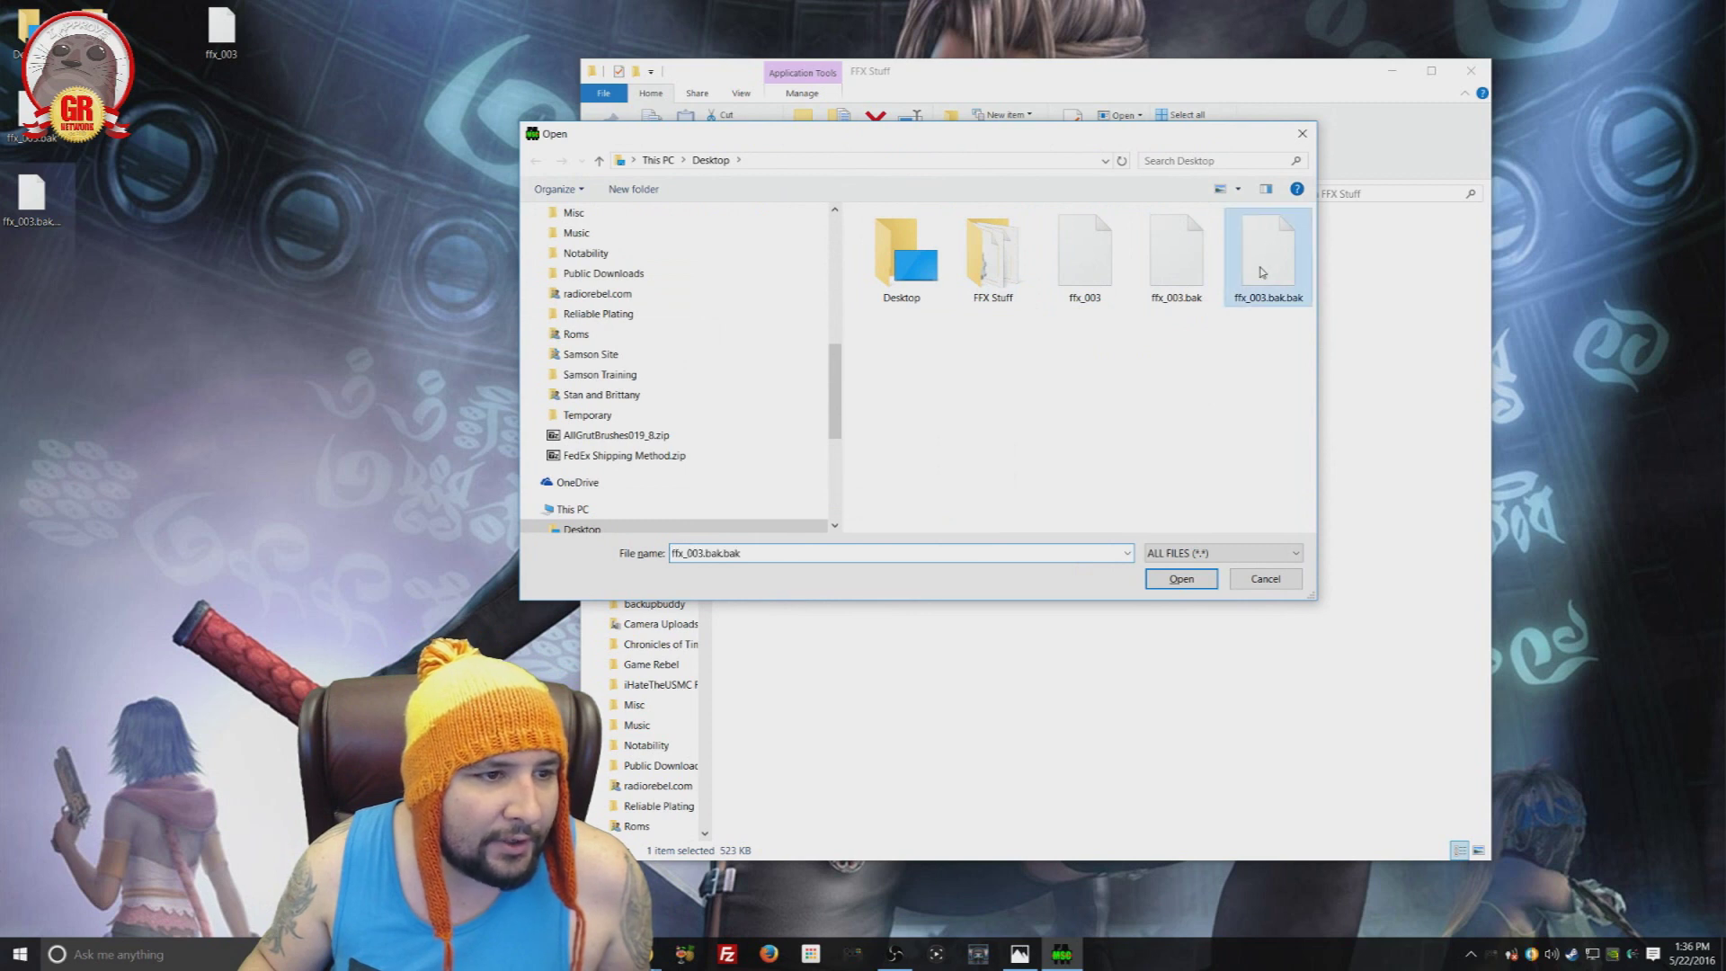
{"action": "left_click", "coordinate": [1185, 580]}
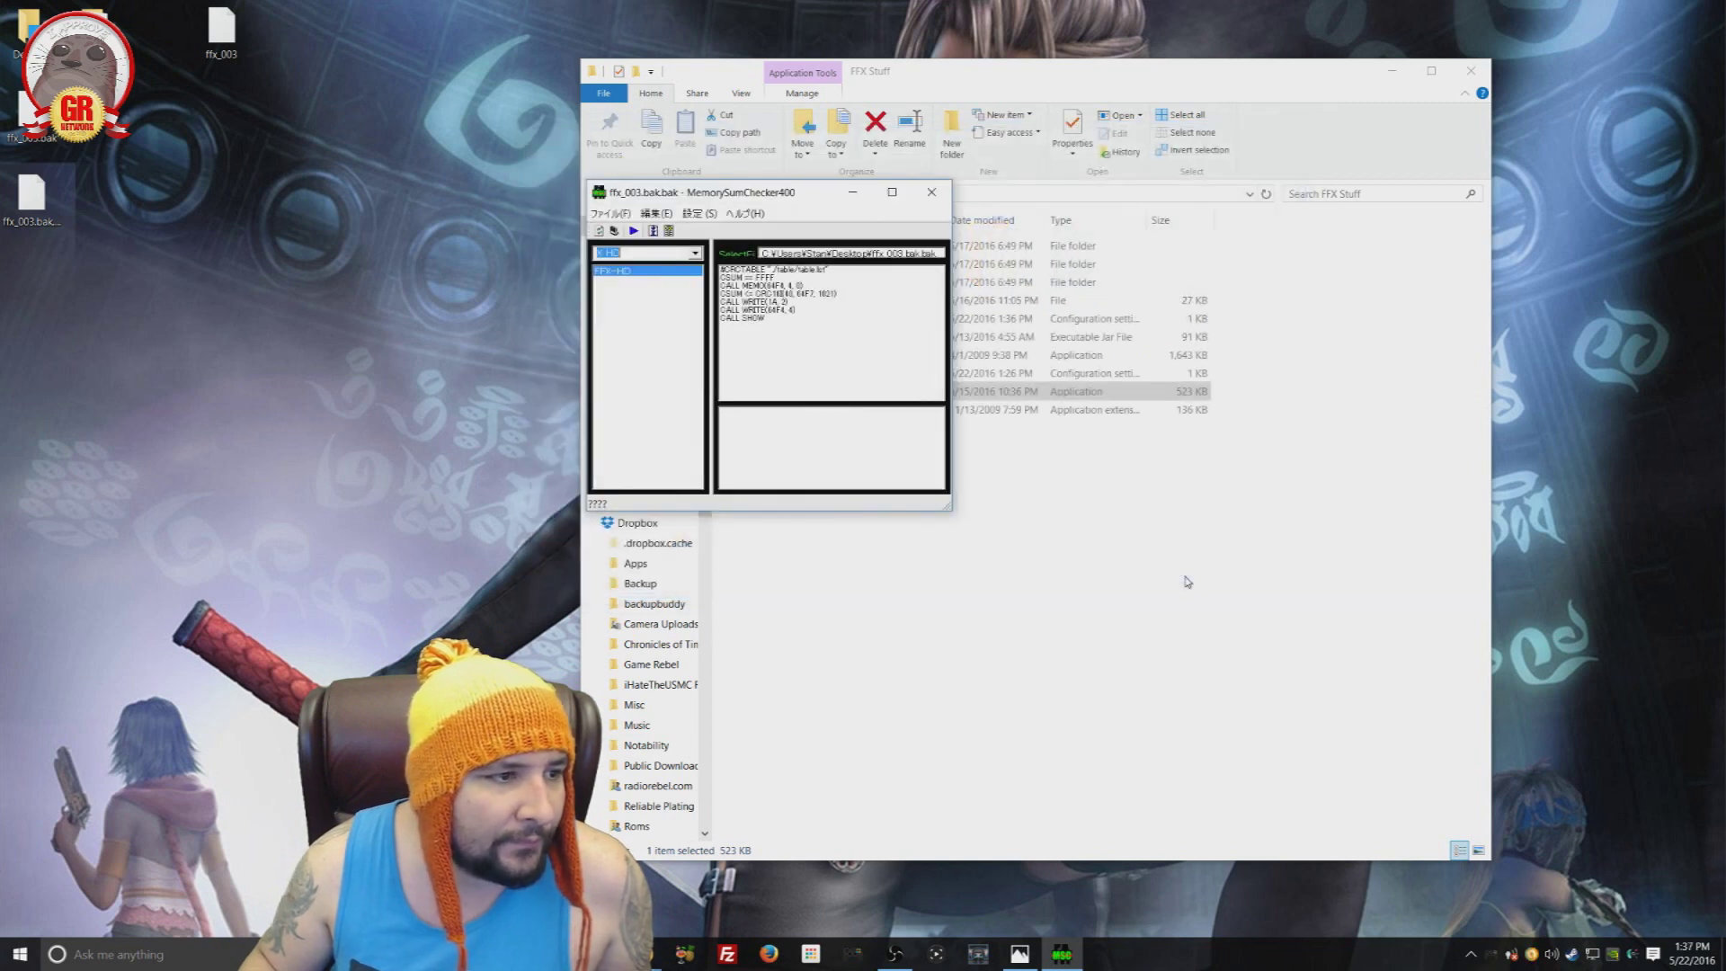
{"action": "left_click", "coordinate": [635, 232]}
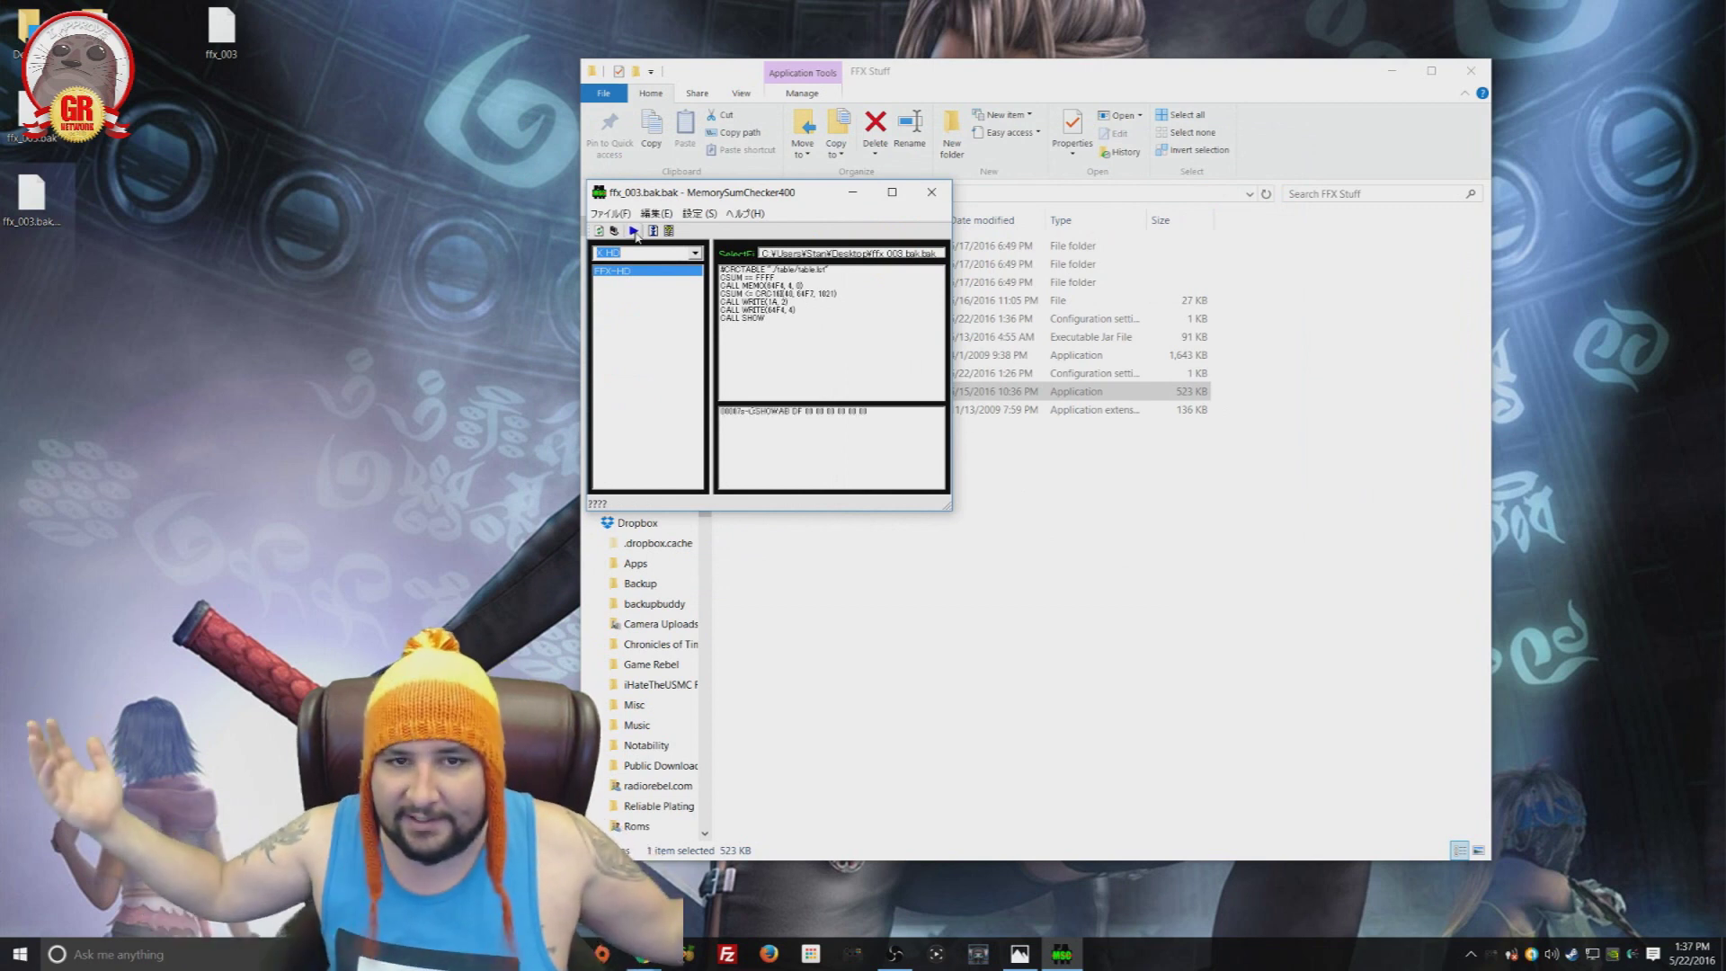